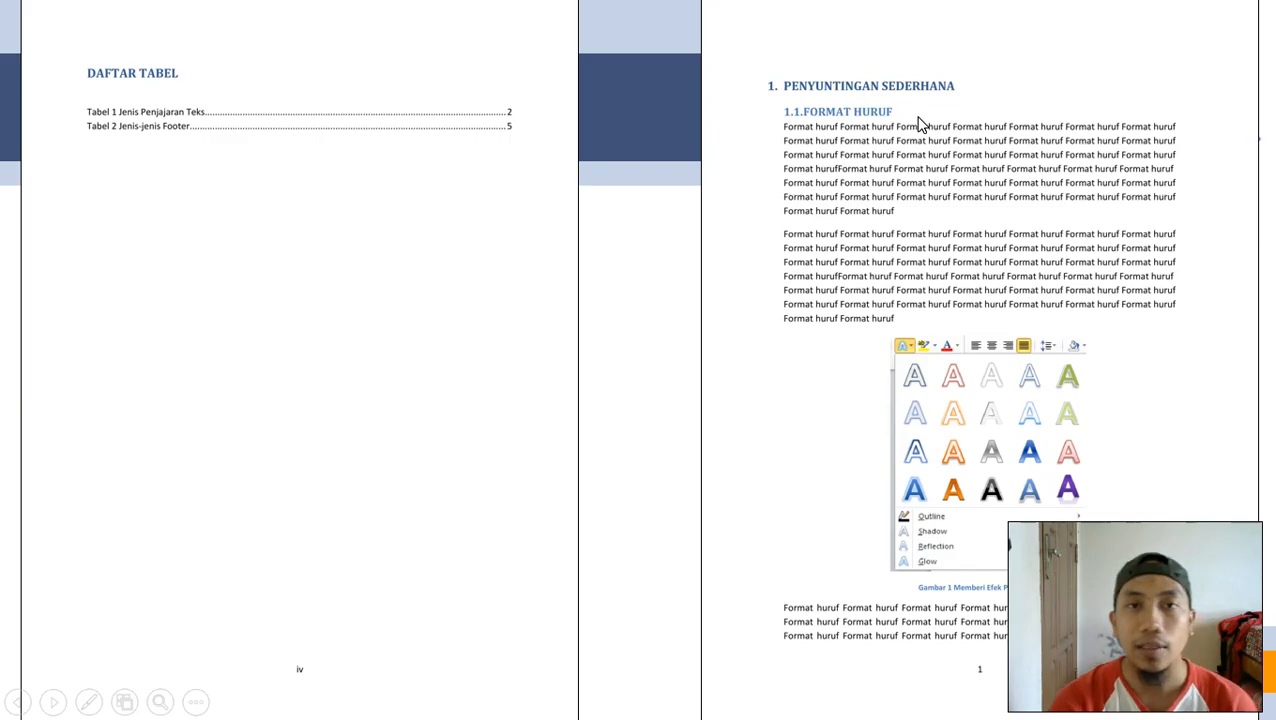
Step: Go back to the Outline slide and end the slide show
key(Left)
key(Left)
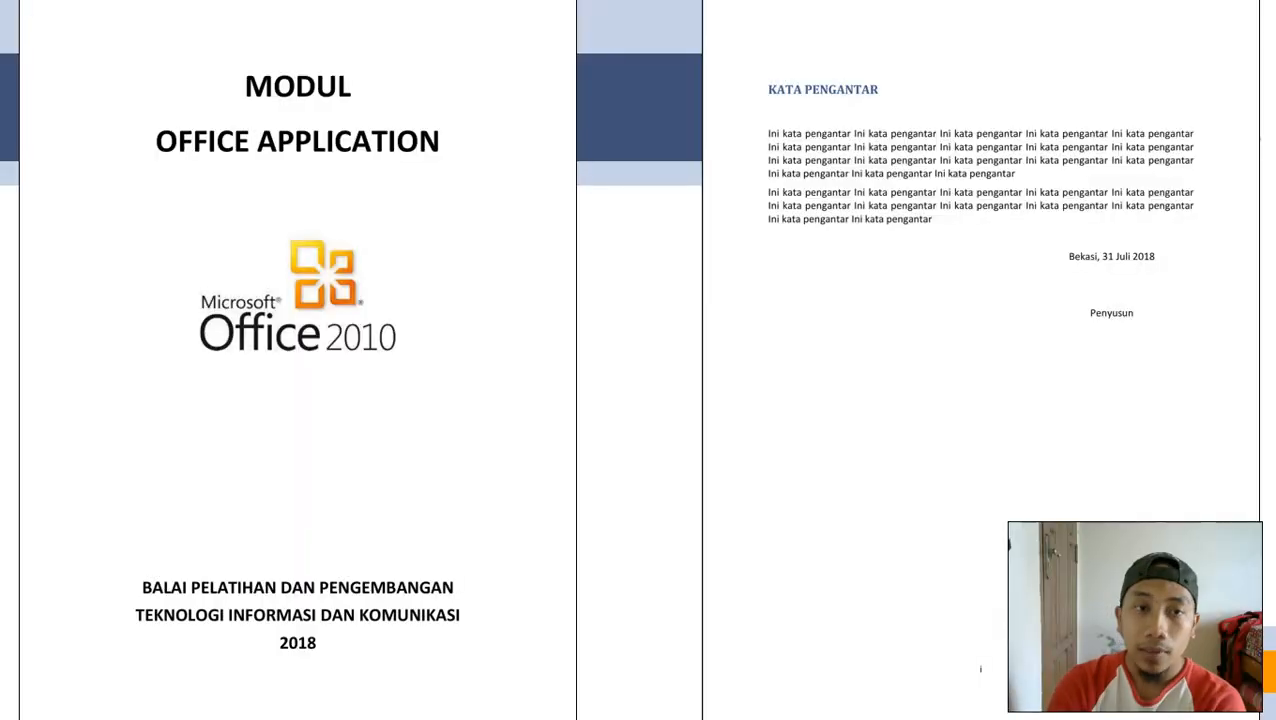
key(Left)
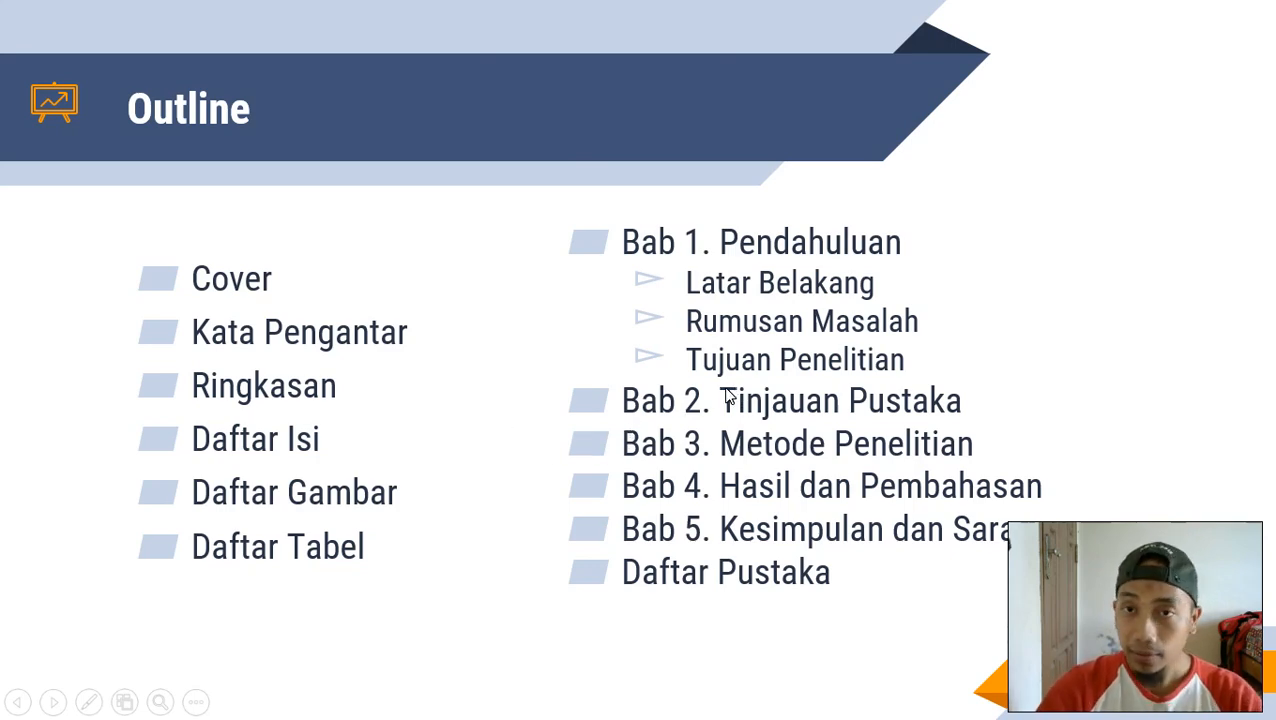
key(Escape)
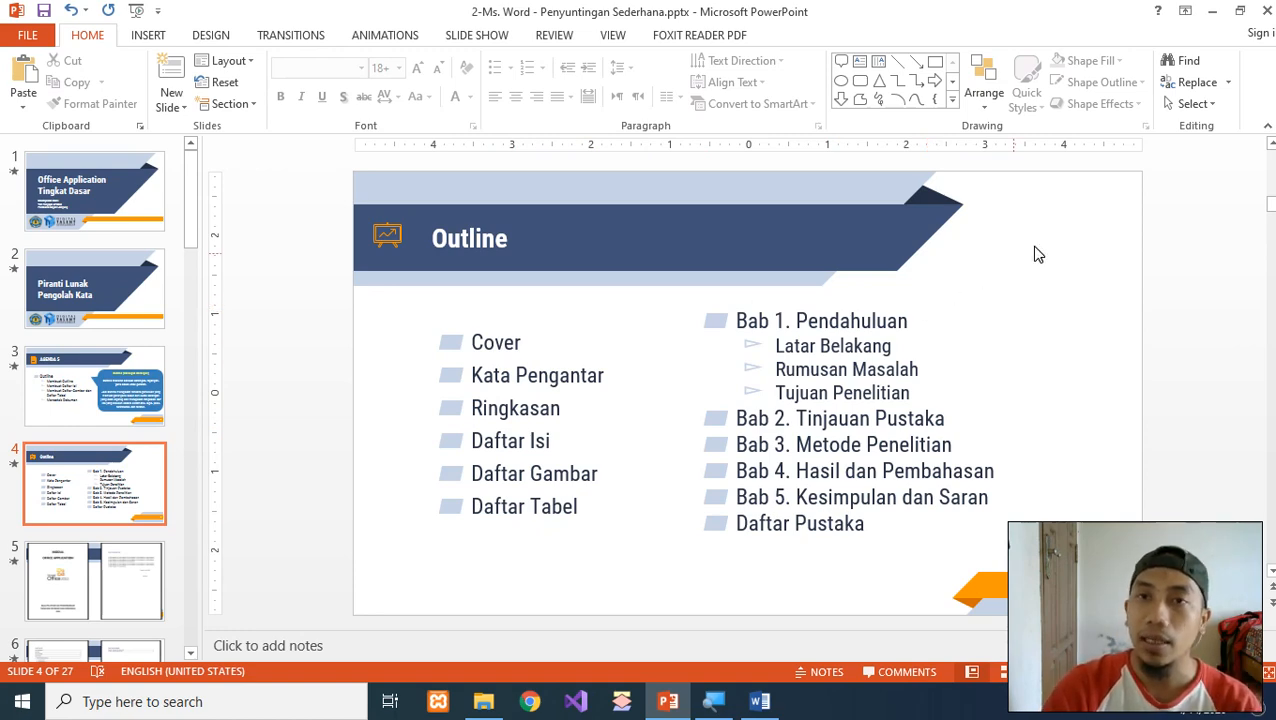
Step: Switch to Word and review Latihan Outline.docx from the cover to the reference list, ending back at the cover
click(1216, 18)
click(776, 700)
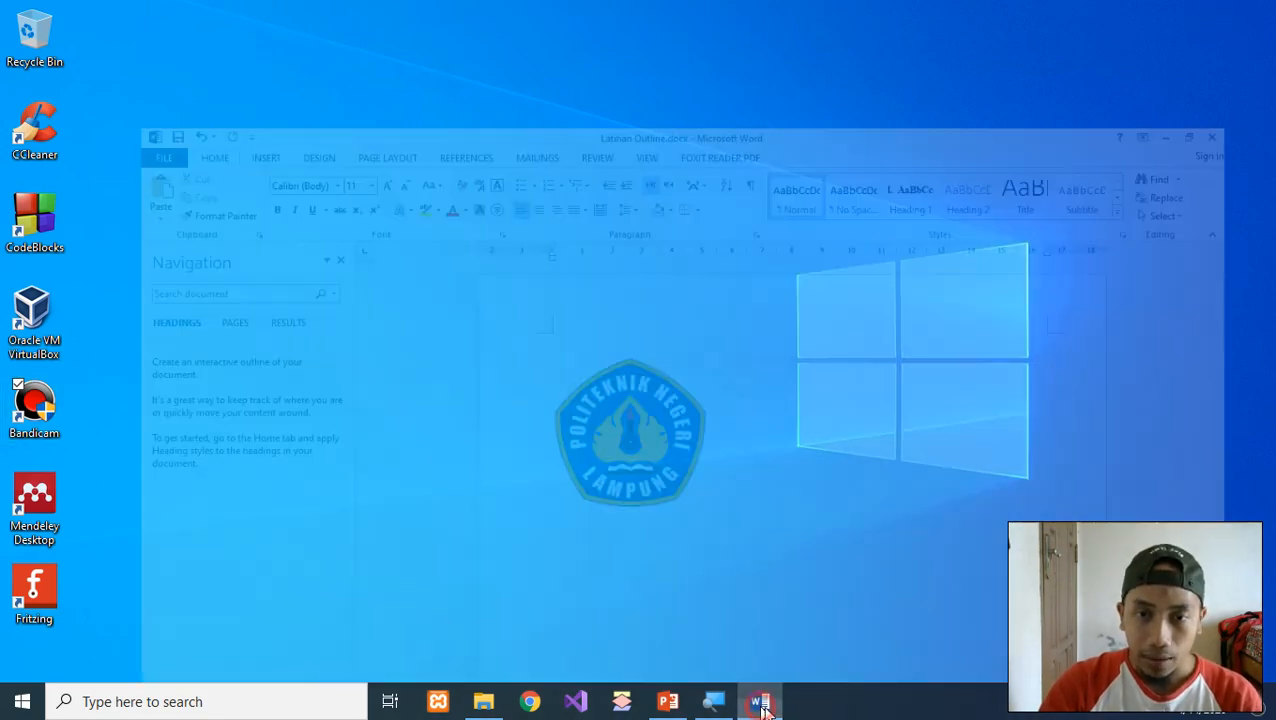
scroll(717, 460, down, 2)
scroll(717, 460, down, 15)
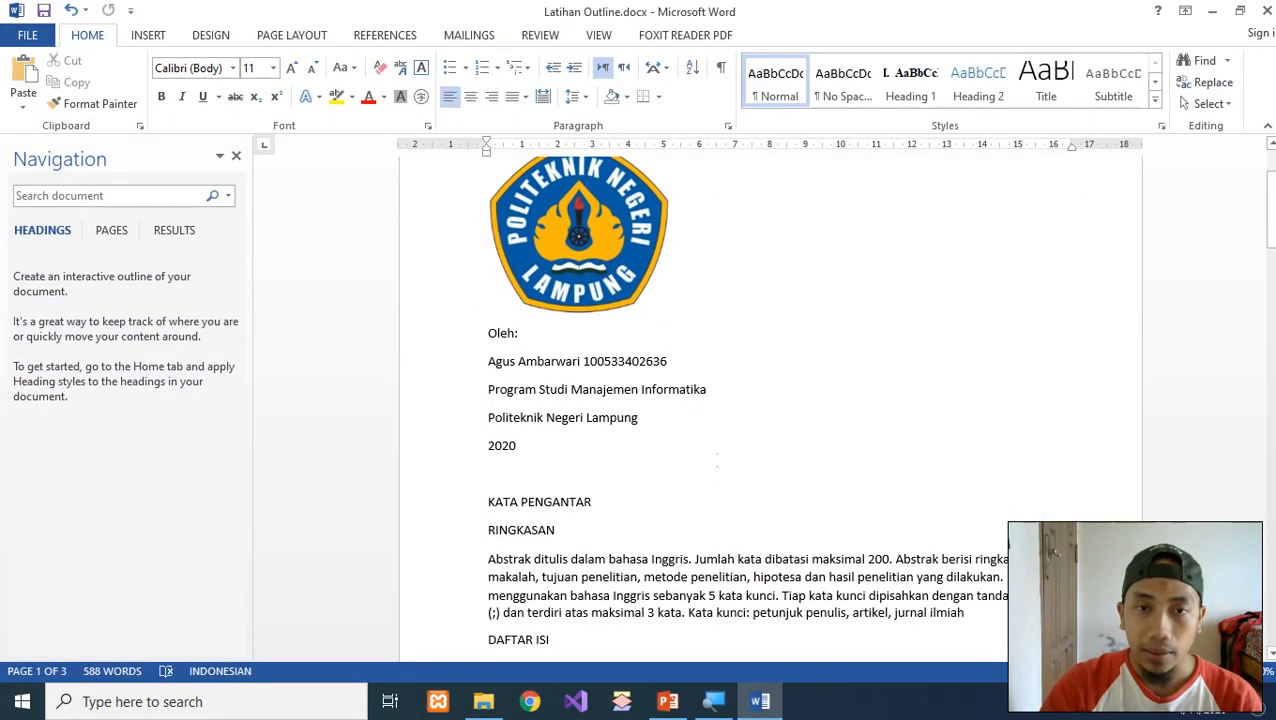
scroll(717, 467, down, 20)
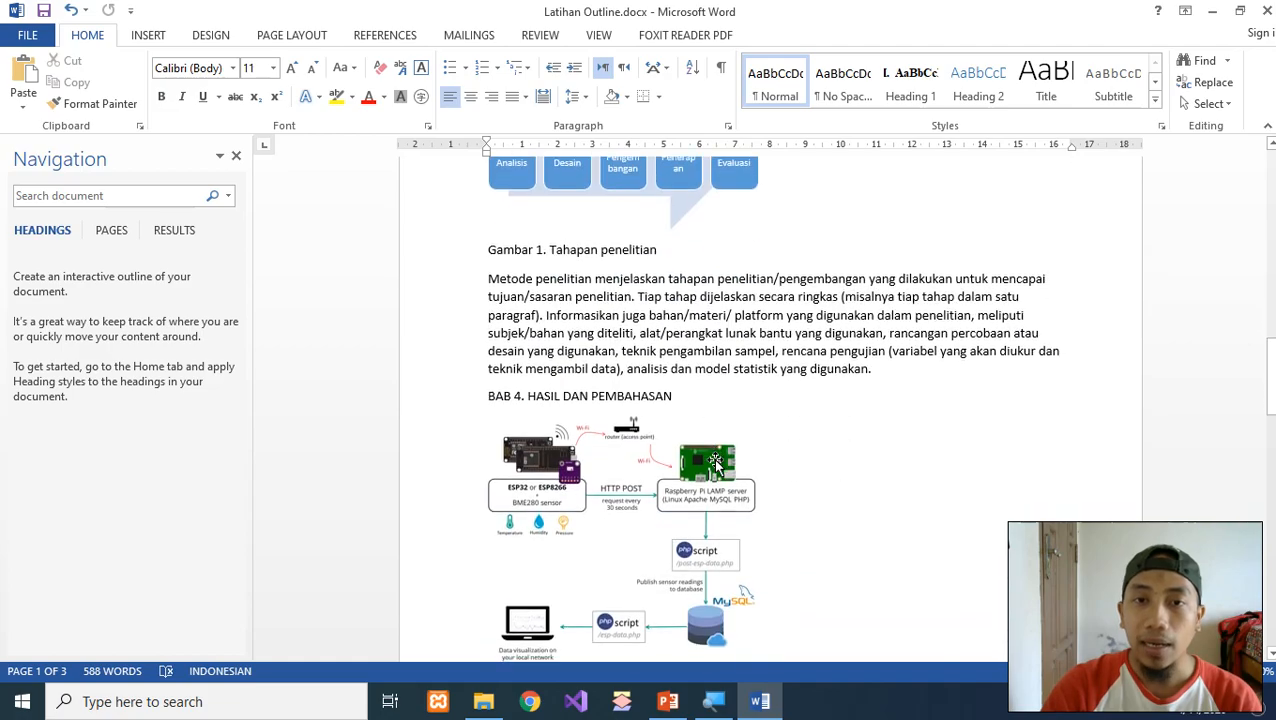
scroll(717, 460, down, 1)
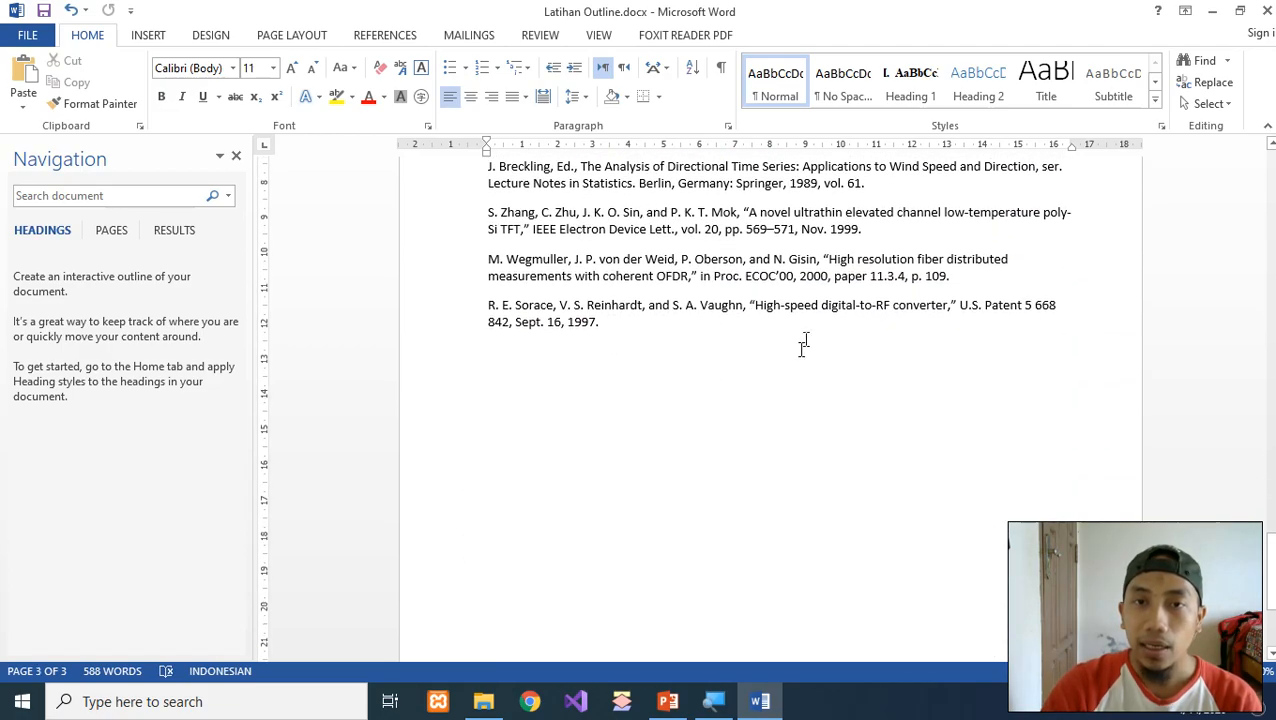
click(812, 307)
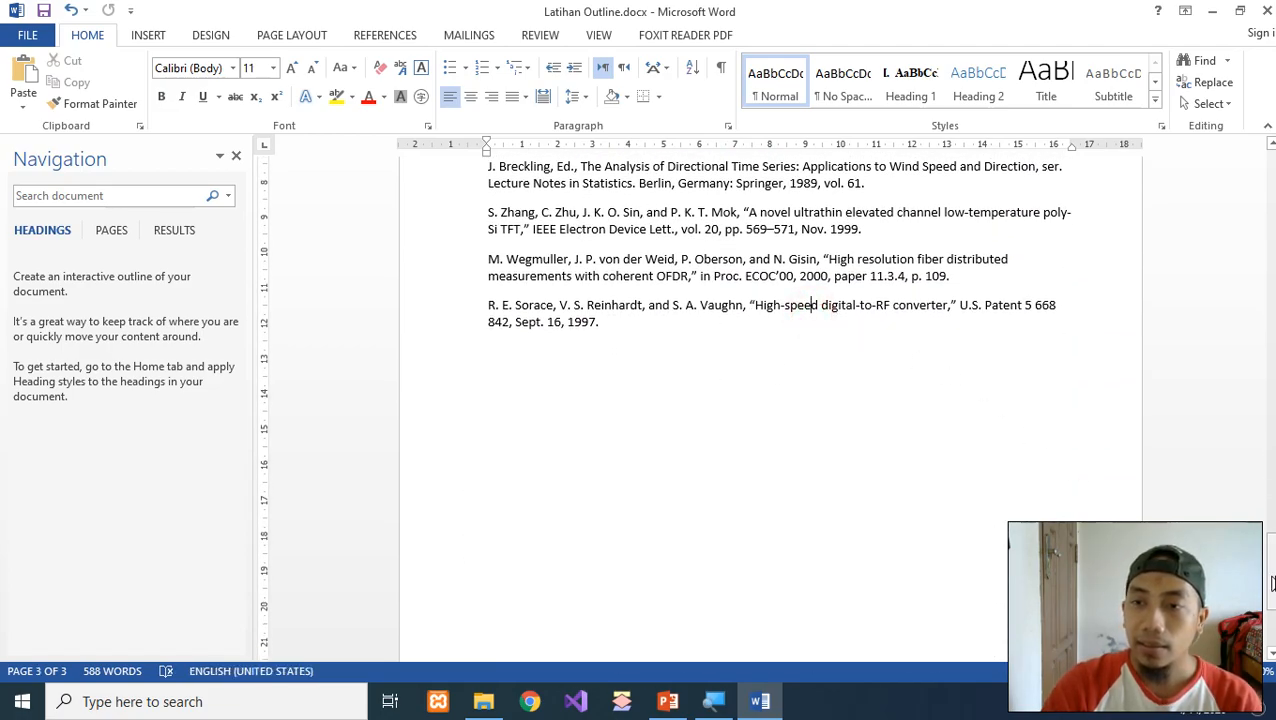
scroll(808, 303, up, 18)
scroll(714, 476, up, 10)
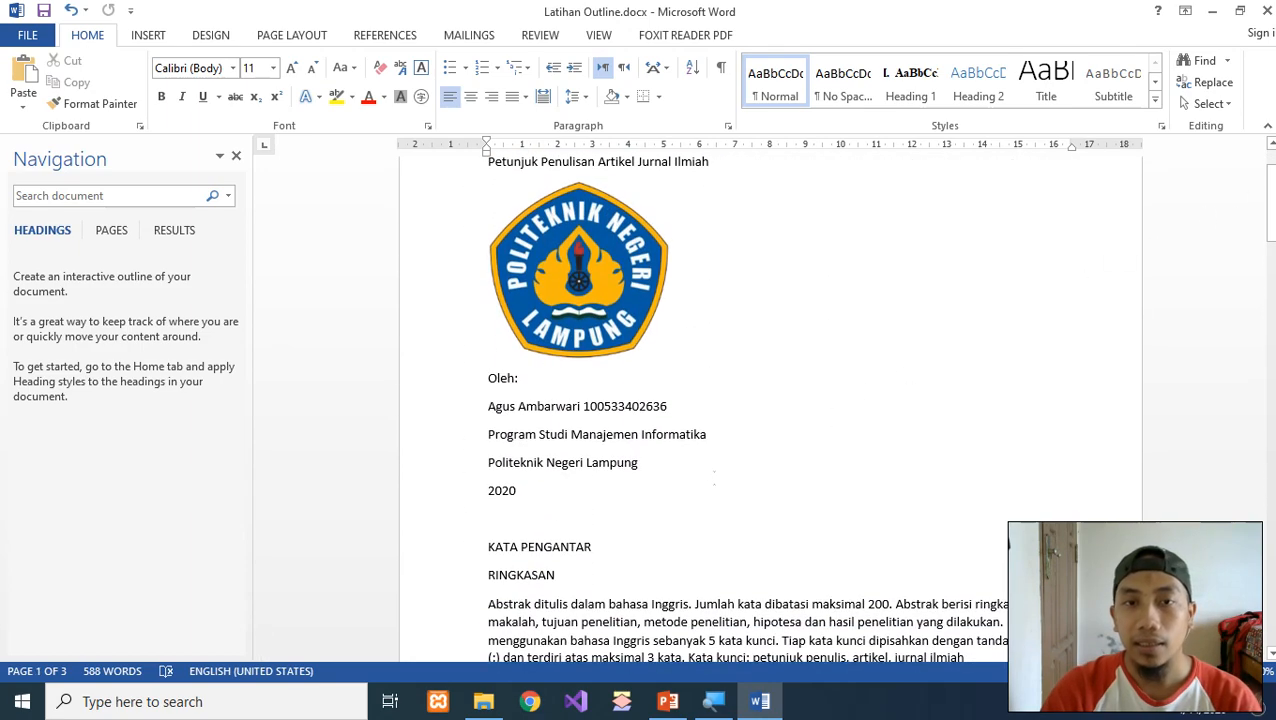
scroll(714, 478, up, 1)
scroll(727, 419, up, 1)
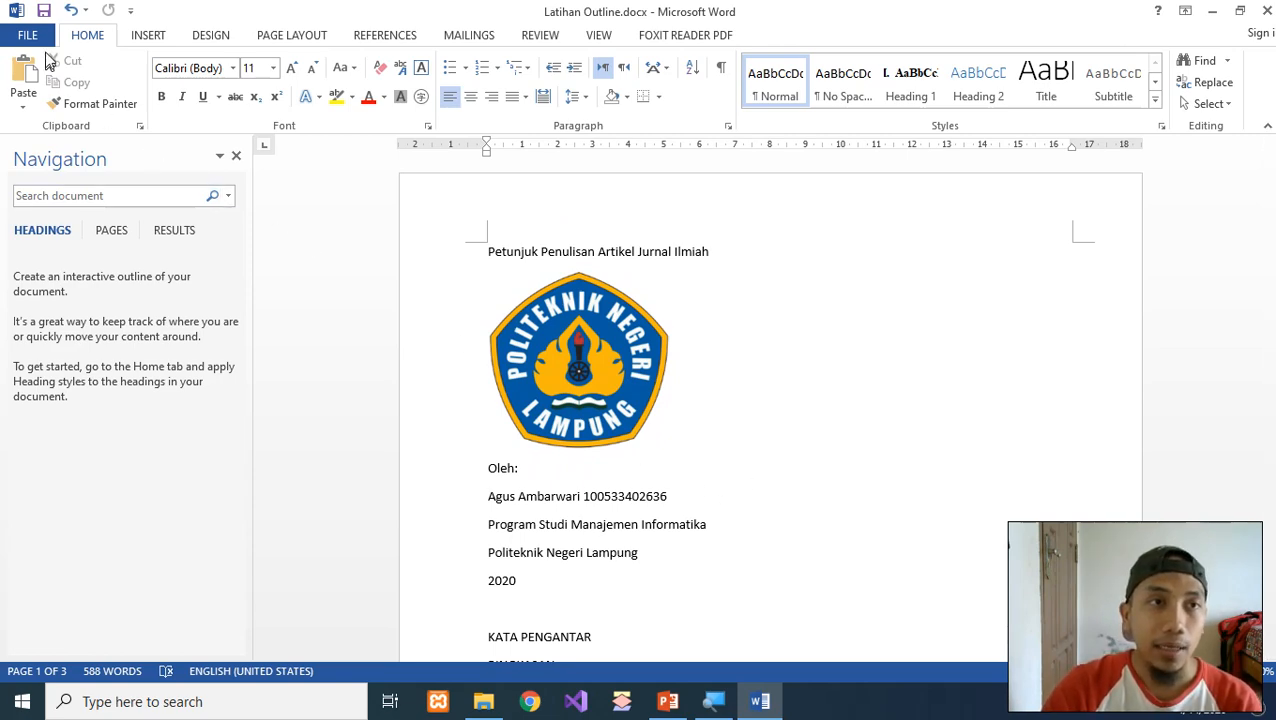
Step: Create a new blank document
click(28, 35)
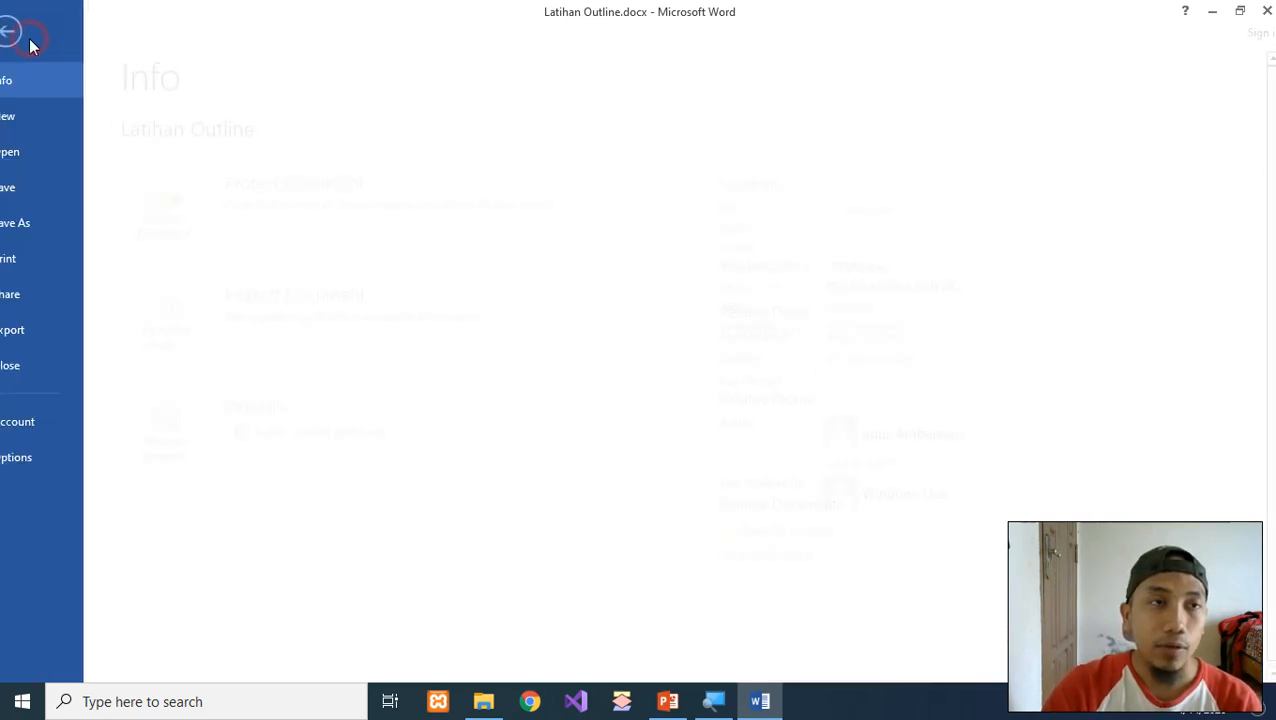
click(36, 116)
click(236, 333)
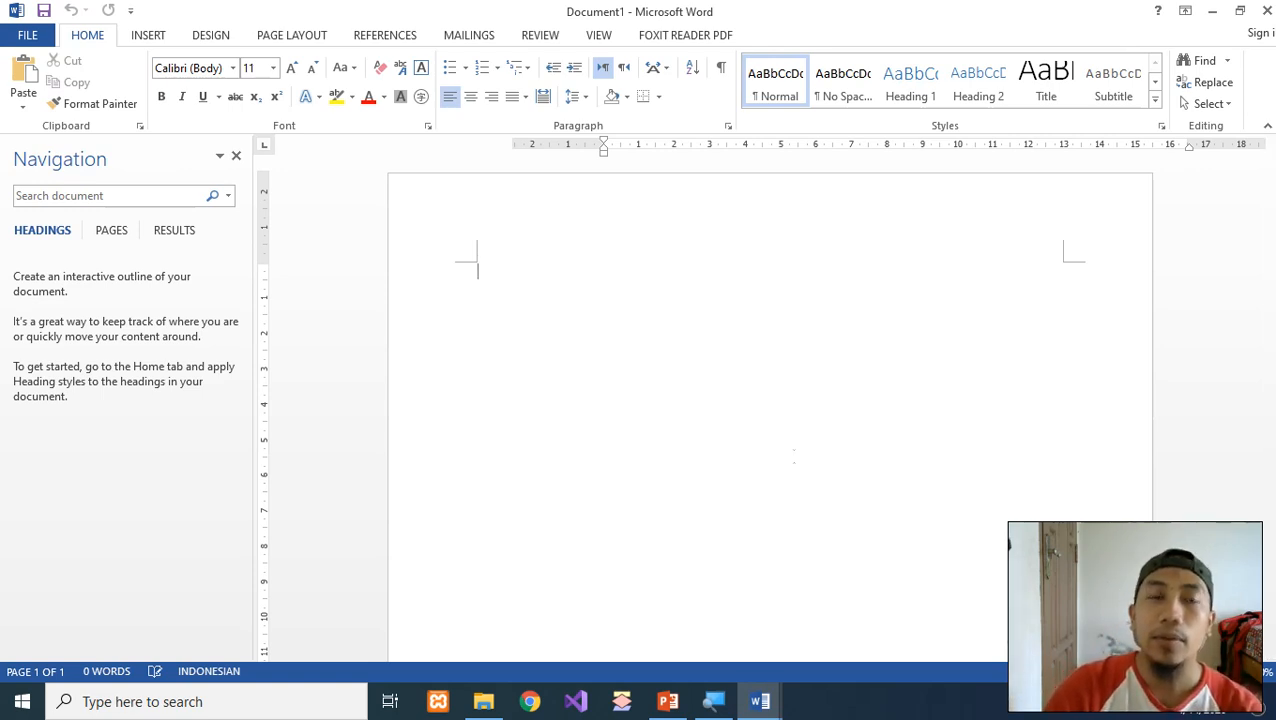
Step: Set the font of the blank document to Times New Roman, size 12
click(200, 67)
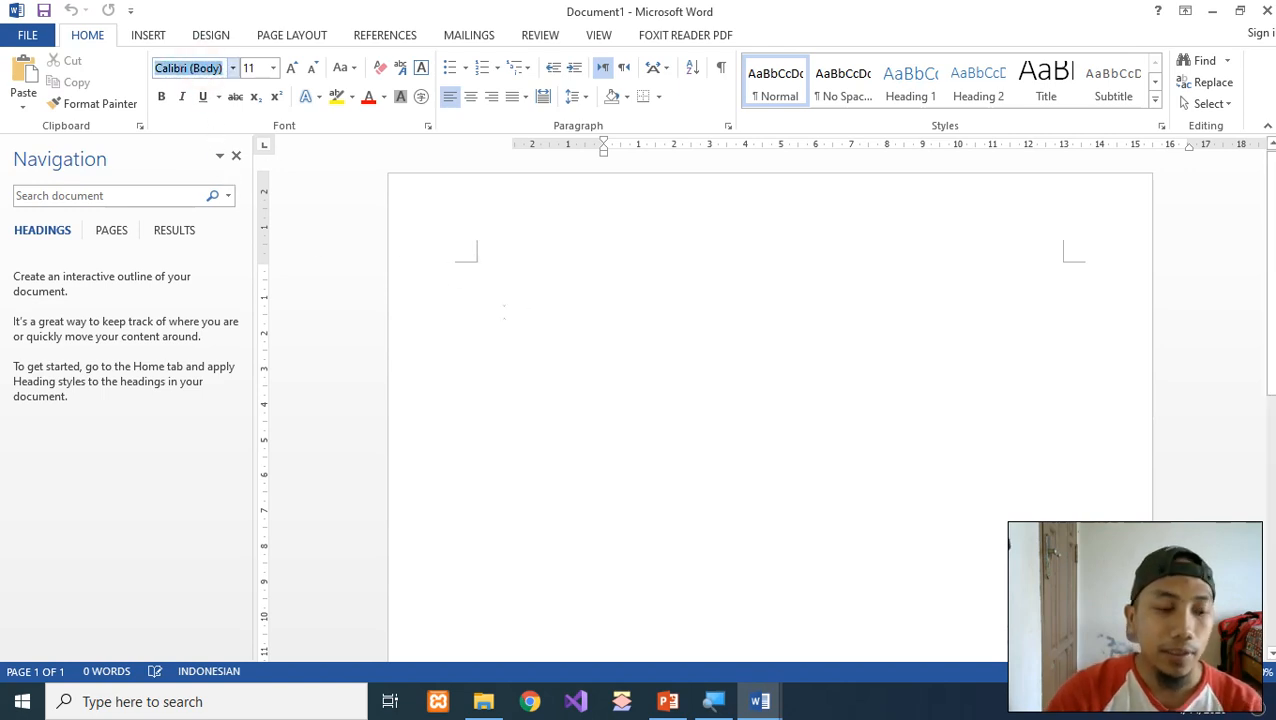
text(Times New Ro)
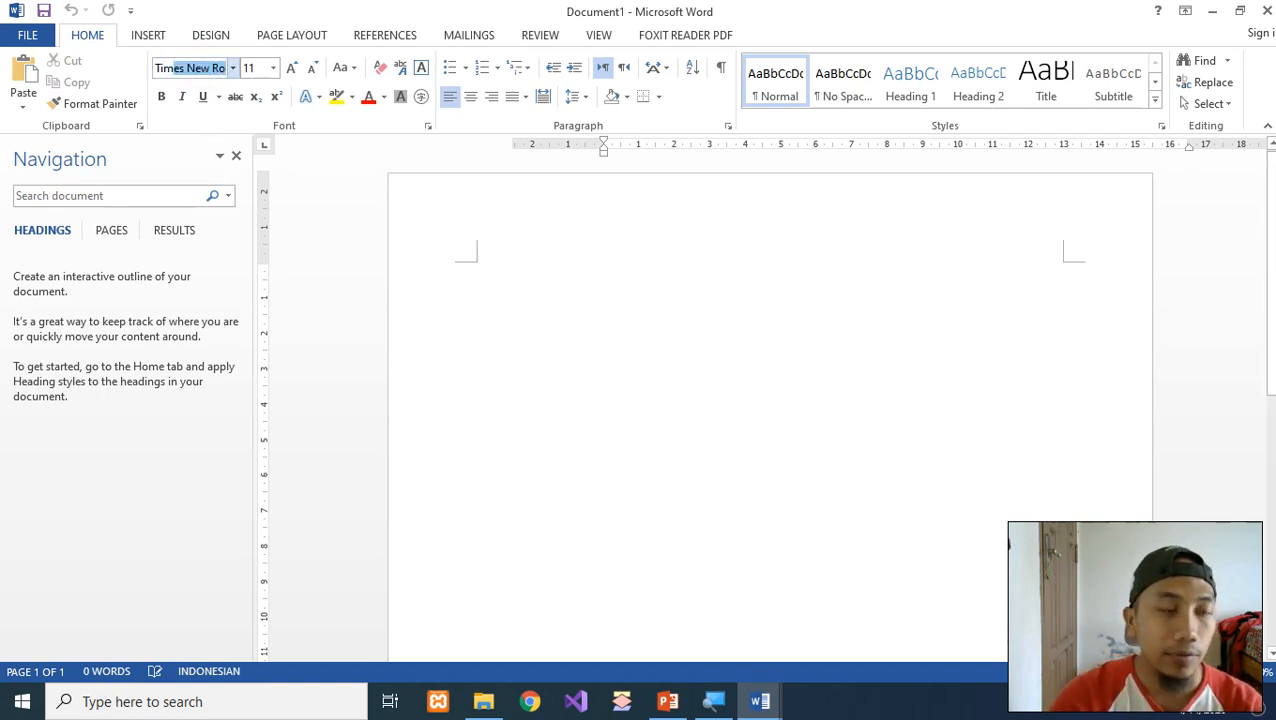
key(Return)
click(274, 68)
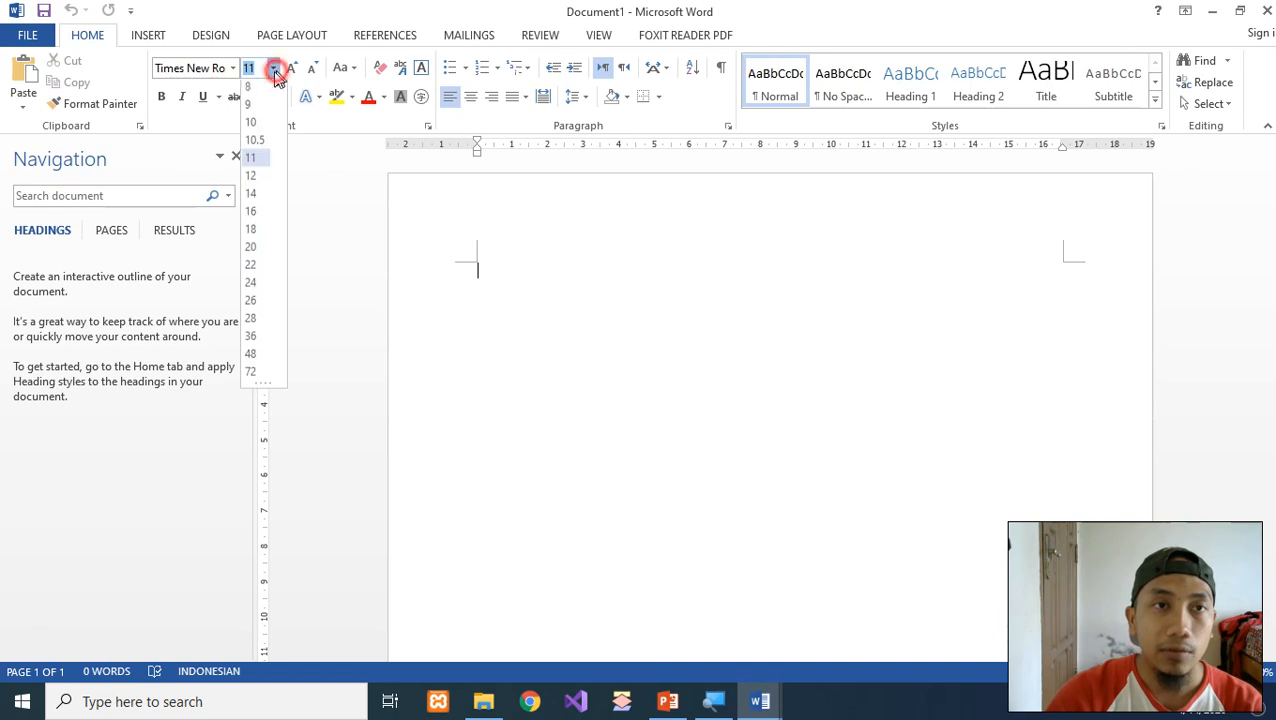
click(251, 175)
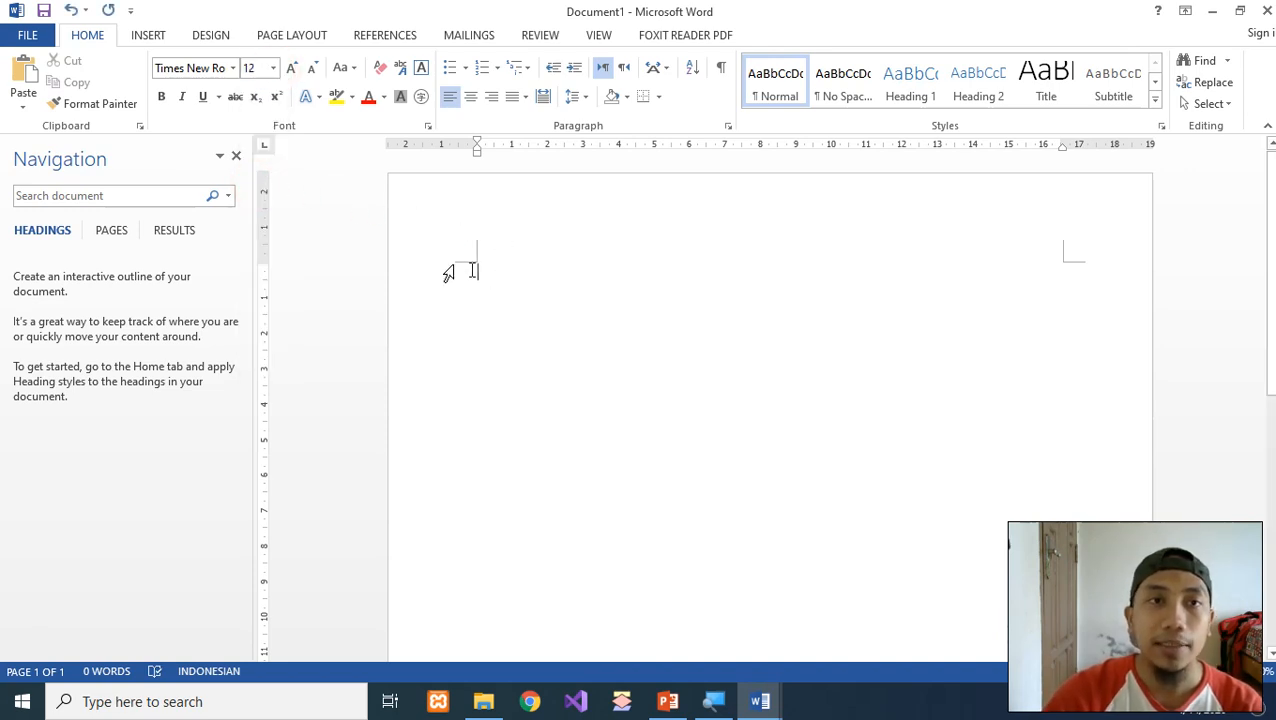
Step: Set the line spacing to 1.5 and remove the space after the paragraph
click(575, 97)
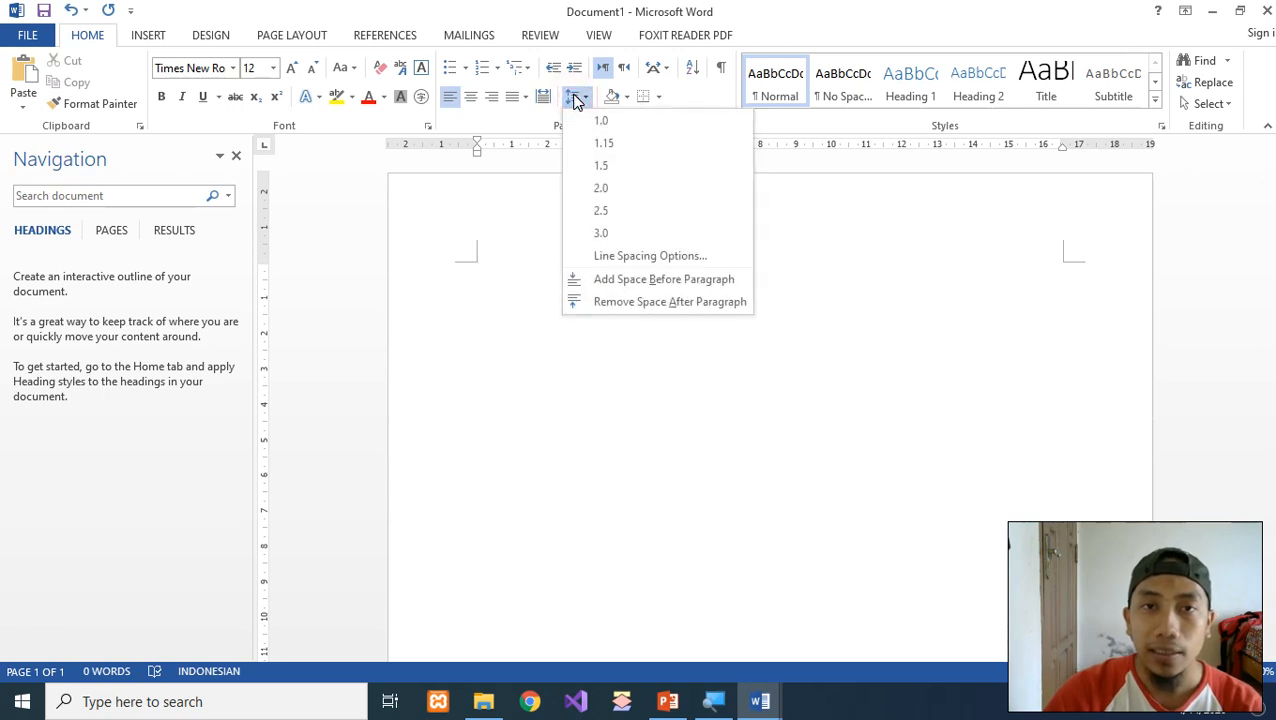
click(610, 172)
click(577, 98)
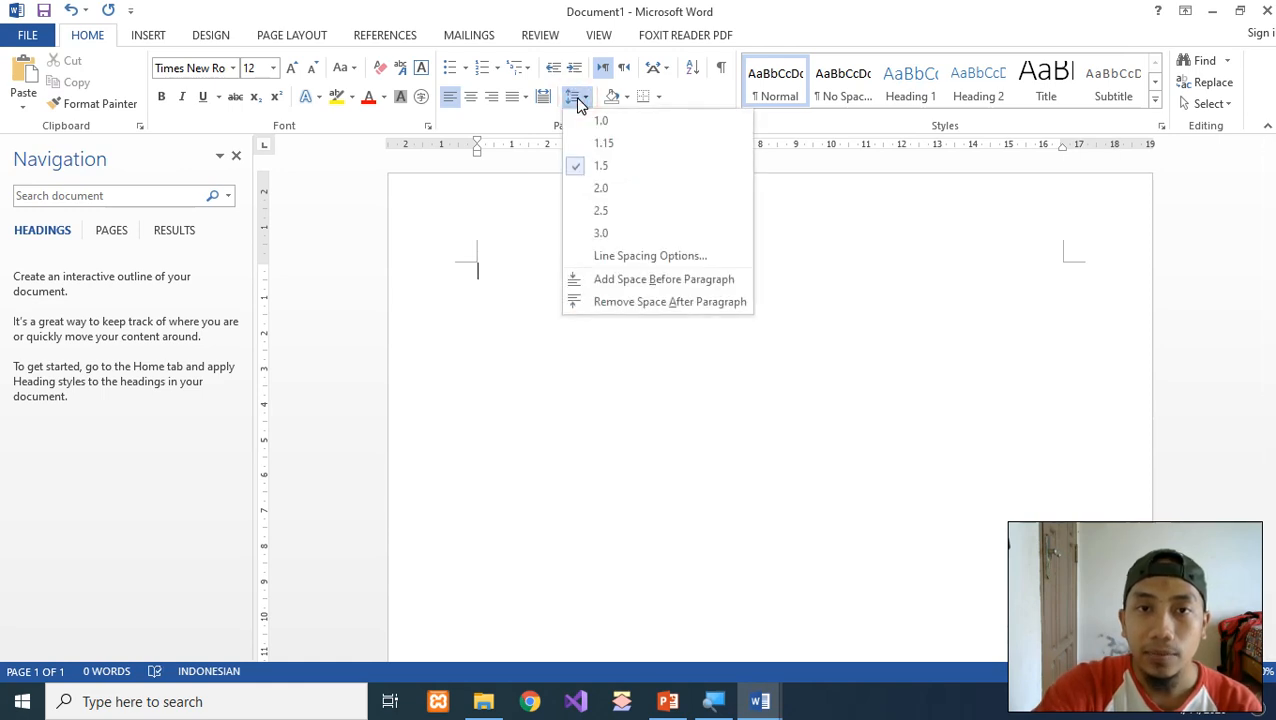
click(626, 302)
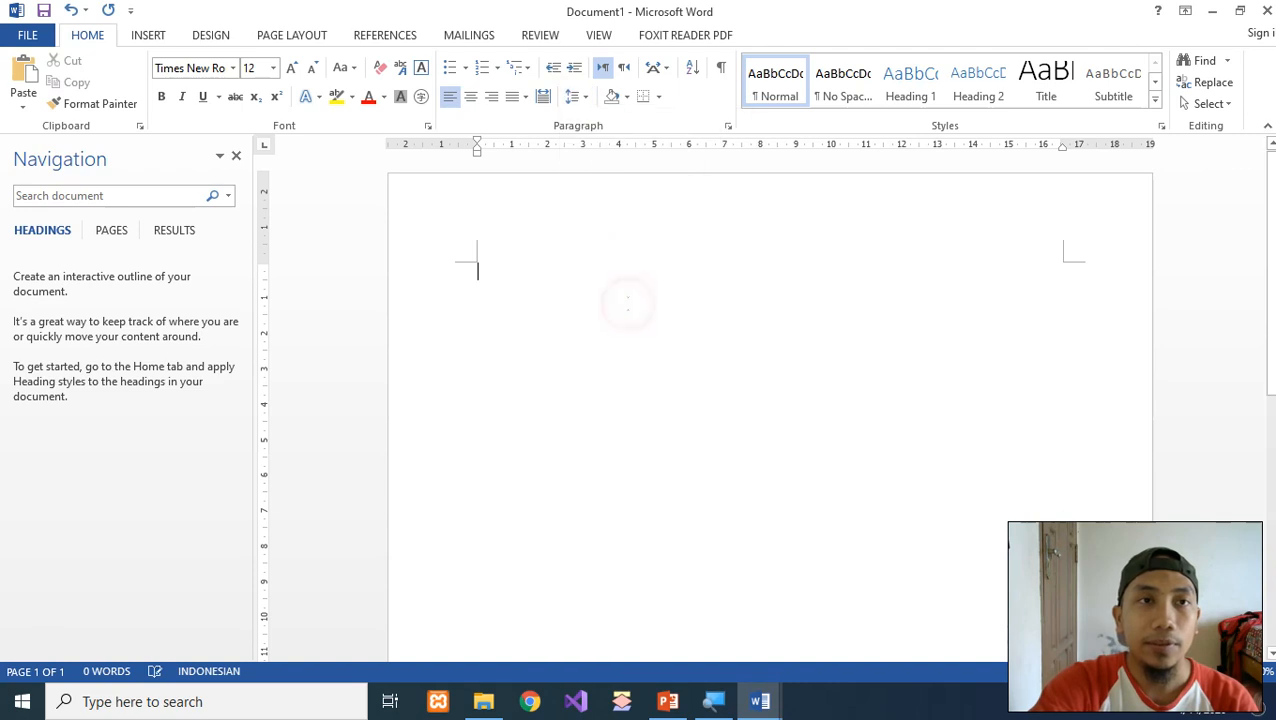
Step: Set the paper size of the new document to A4
click(292, 38)
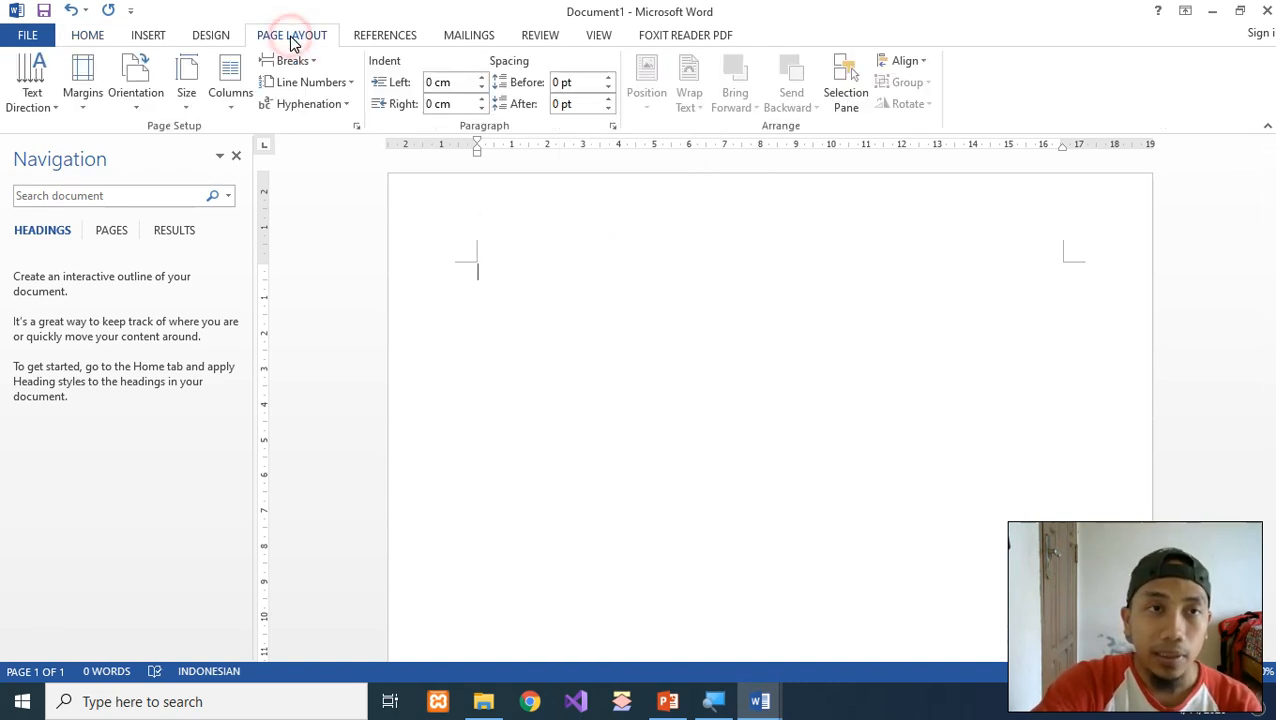
click(184, 106)
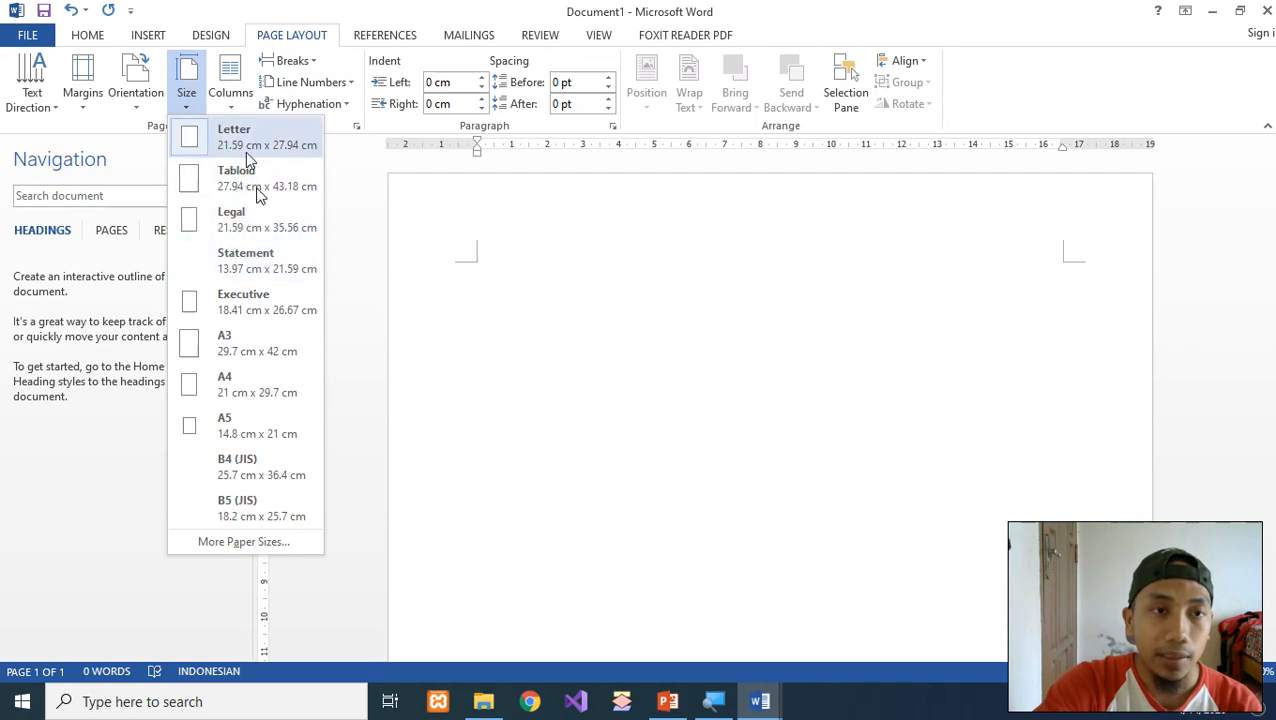
click(255, 378)
Step: Apply custom margins of 3 cm top, 4 cm left, 3 cm bottom and 3 cm right to the whole document
click(83, 92)
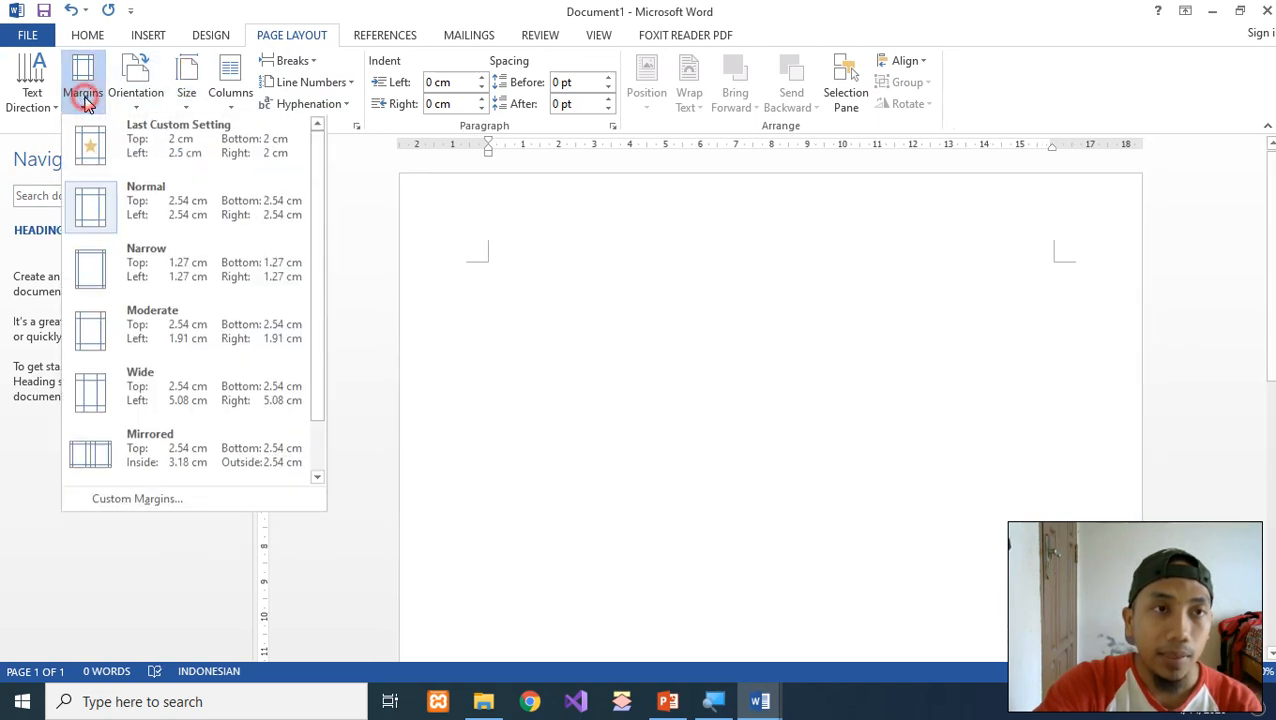
click(170, 503)
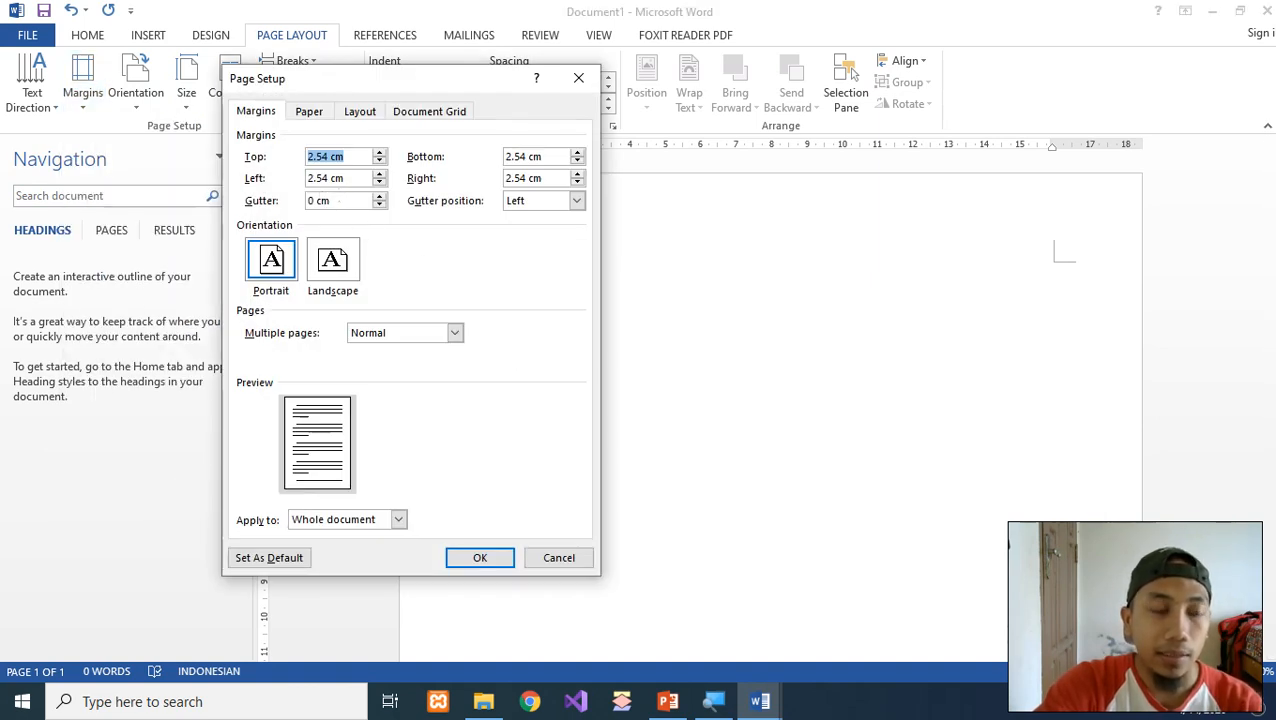
text(3)
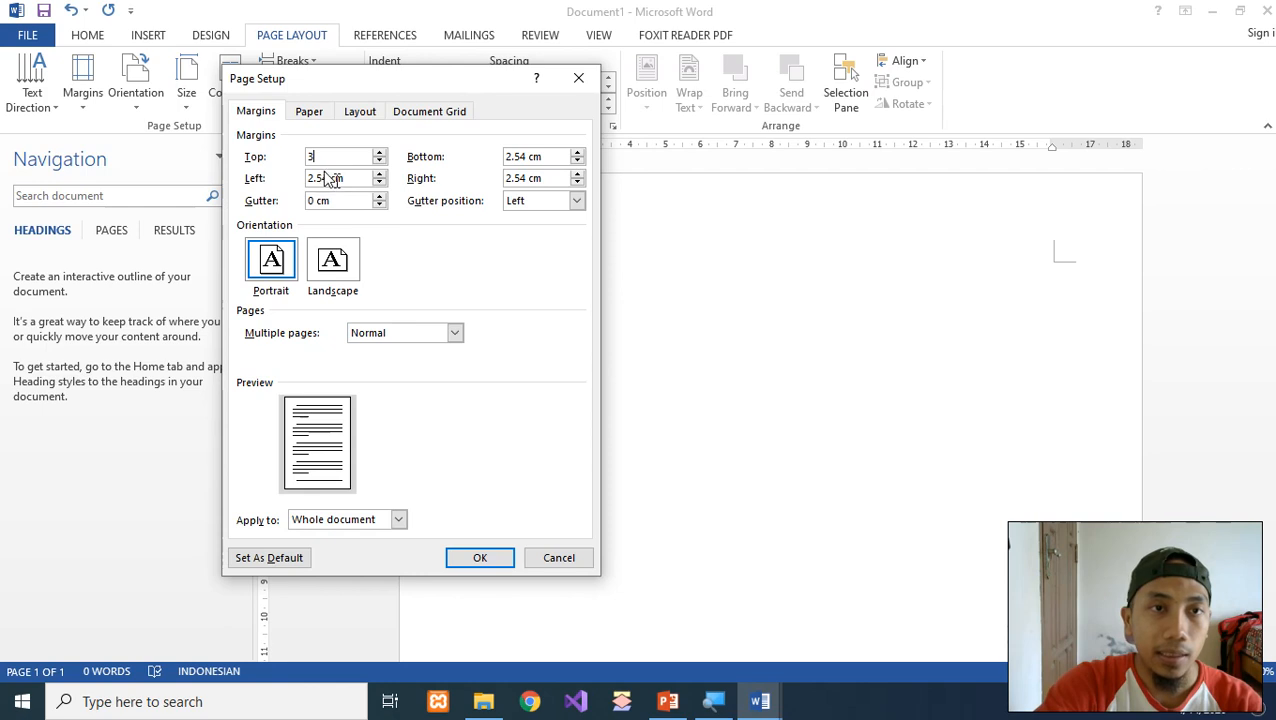
drag(345, 178, 287, 182)
text(4)
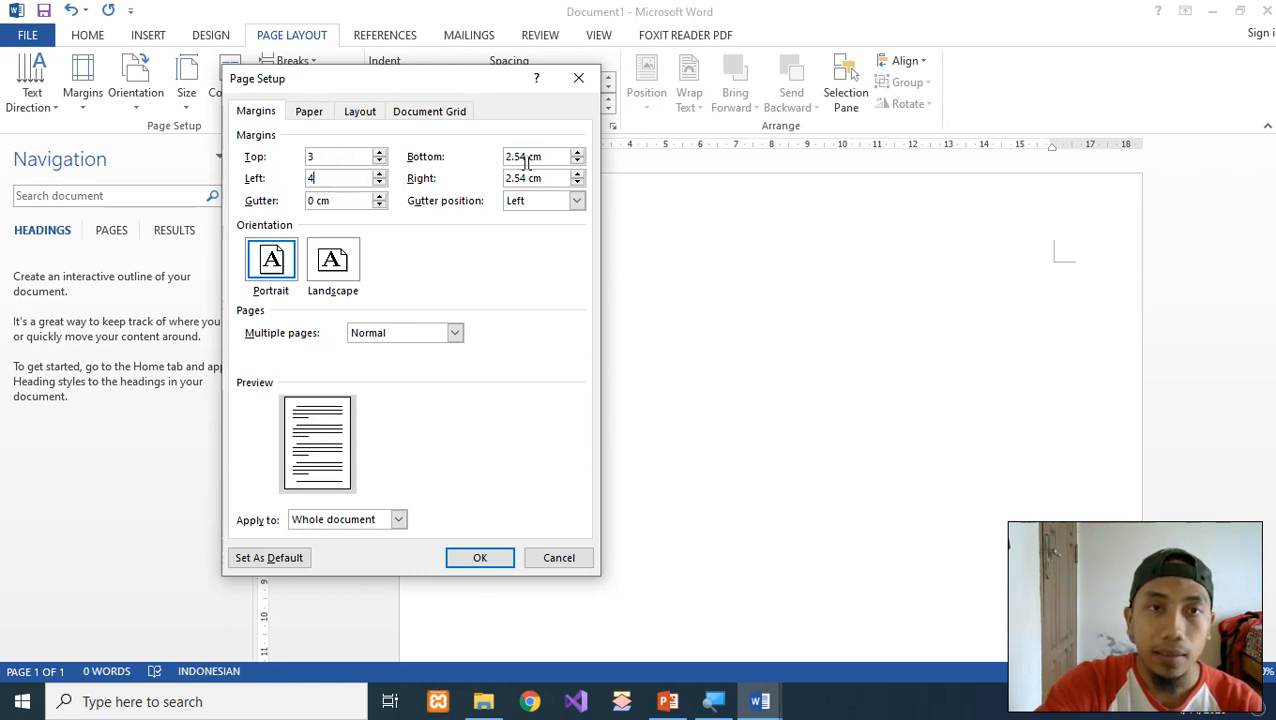
drag(538, 157, 409, 140)
text(3)
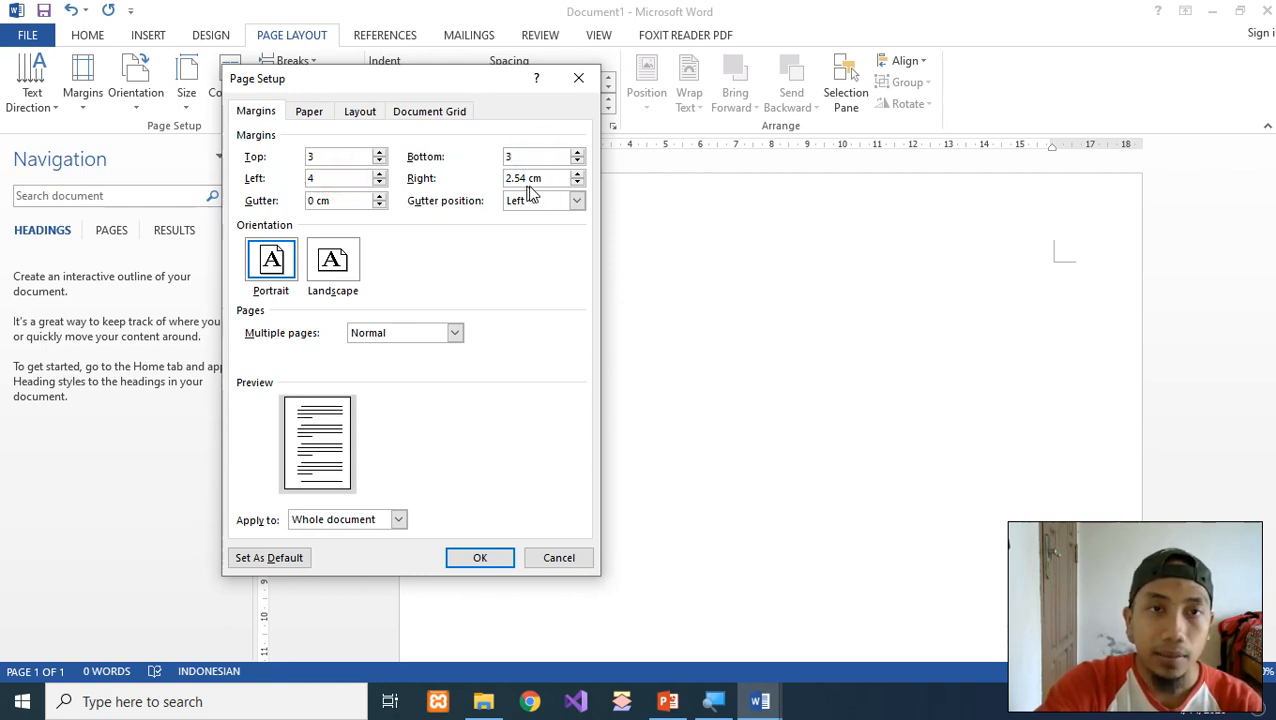
drag(545, 178, 470, 178)
text(3)
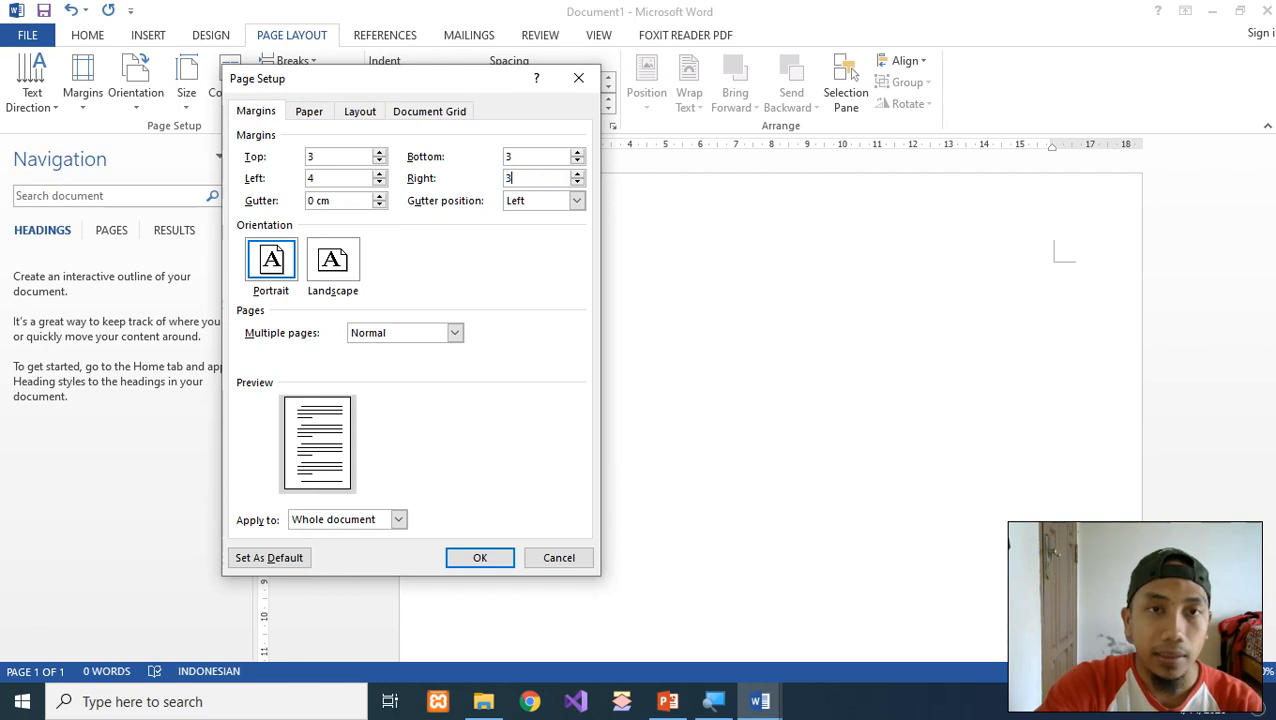
click(304, 118)
click(257, 113)
click(306, 119)
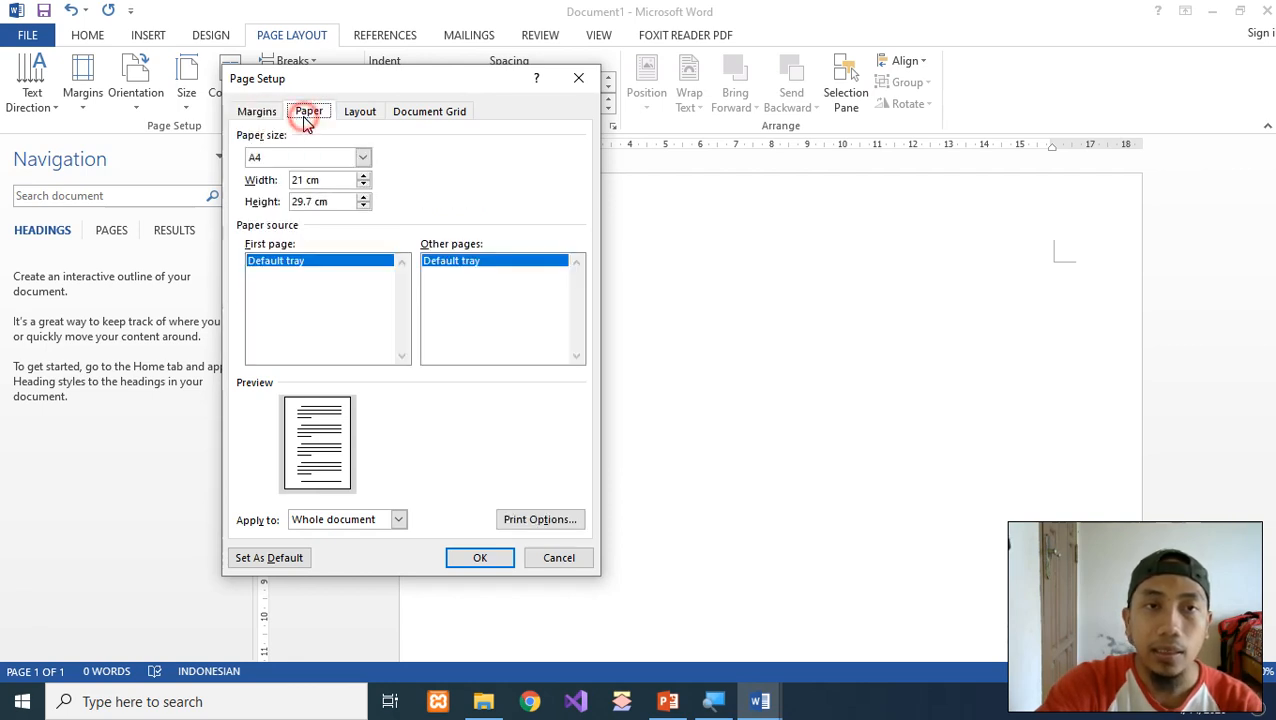
click(461, 560)
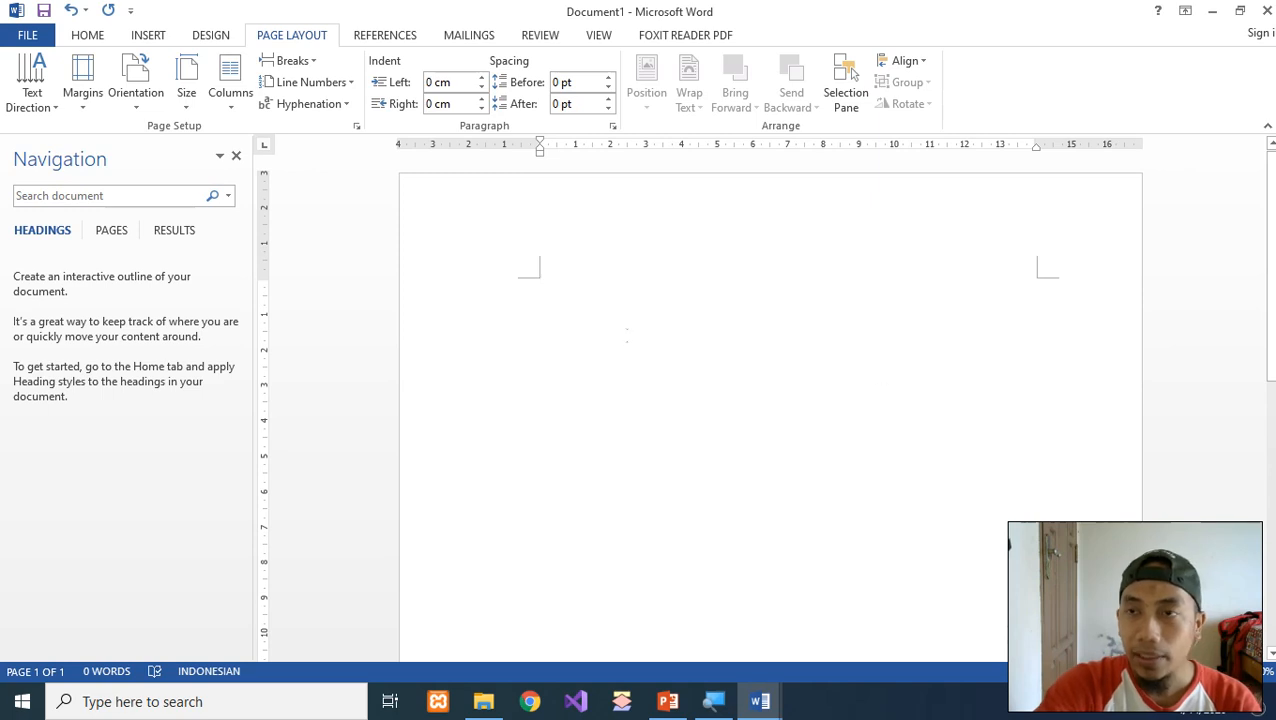
Step: Copy the cover content of Latihan Outline.docx, from the title and logo through the year 2020
click(559, 291)
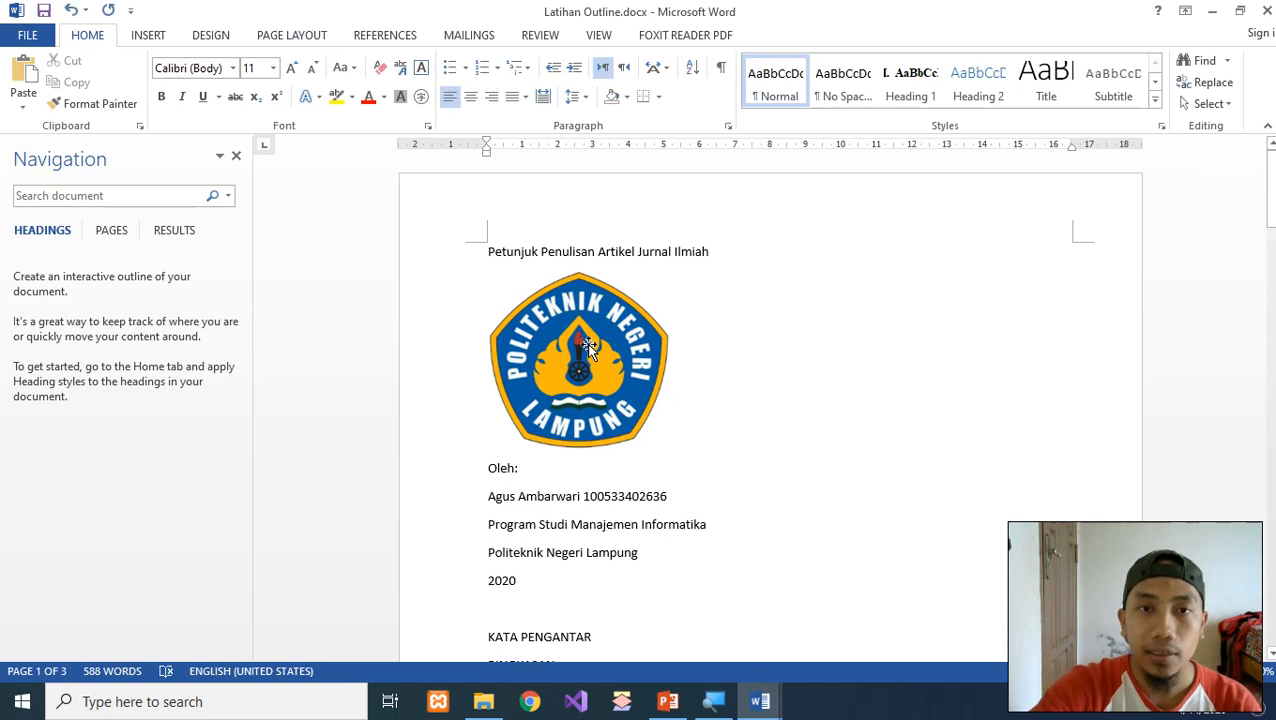
scroll(589, 314, down, 1)
scroll(589, 312, up, 1)
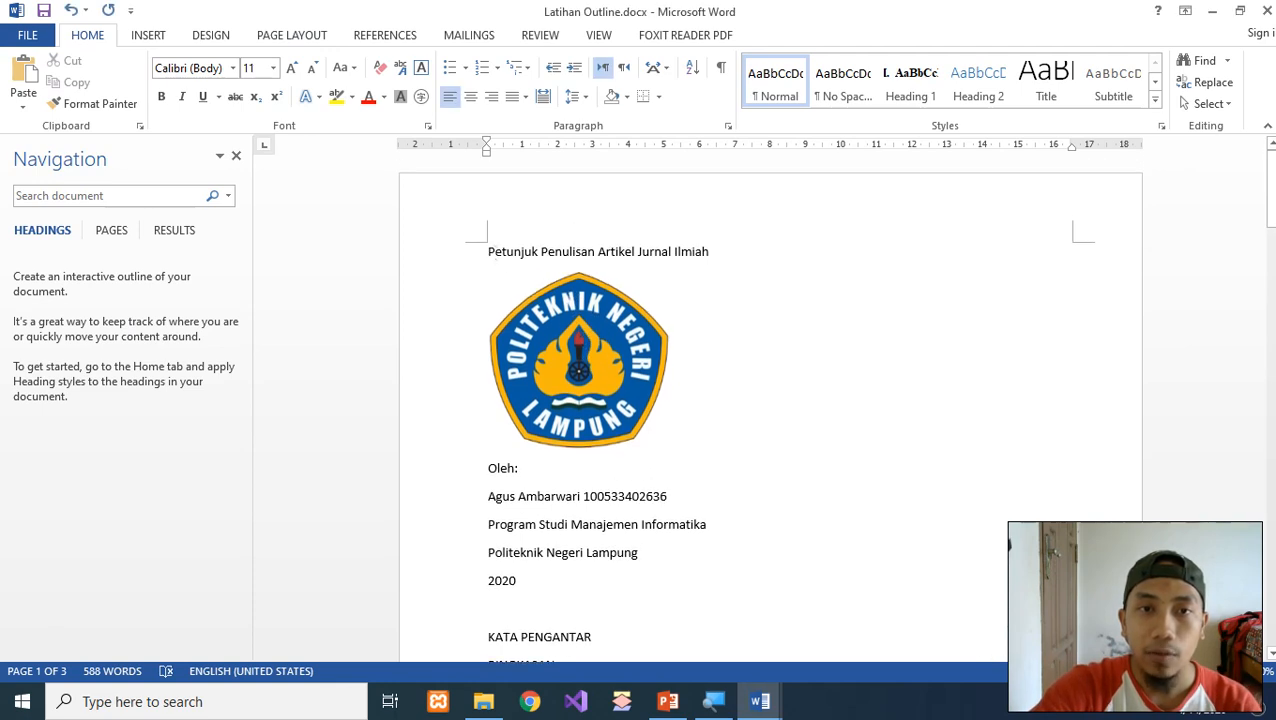
click(485, 250)
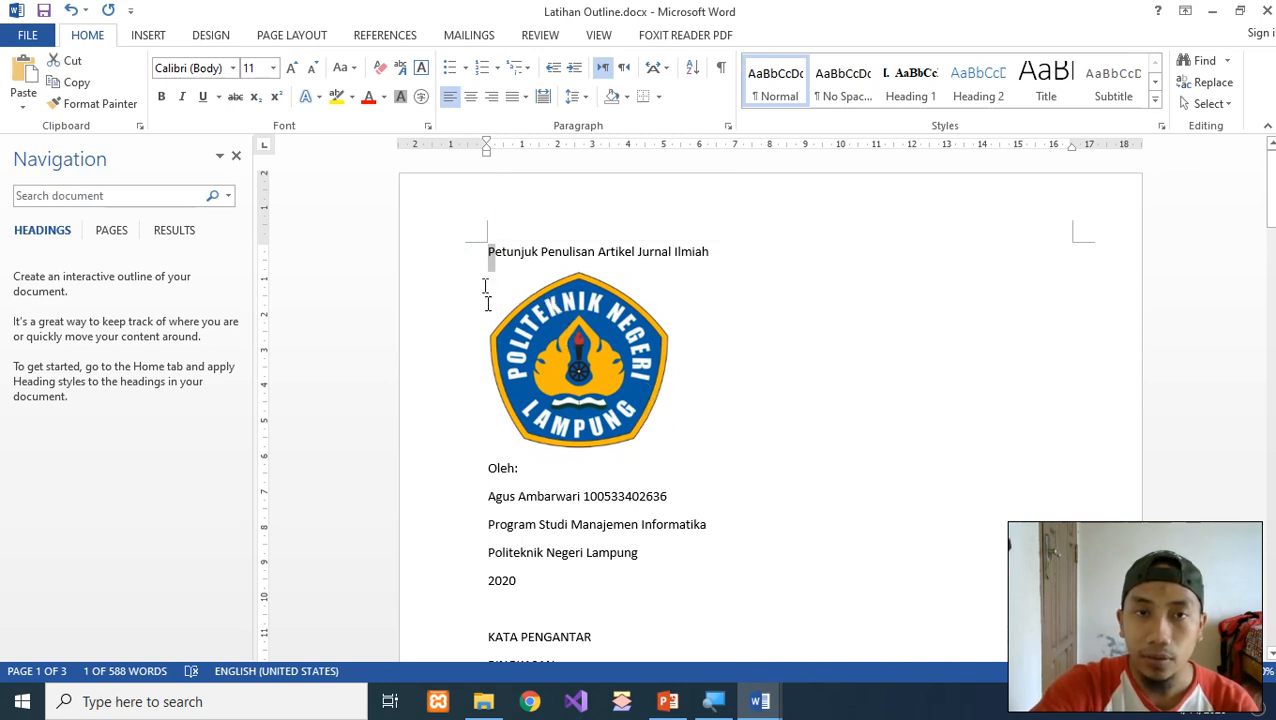
click(486, 252)
drag(487, 252, 535, 318)
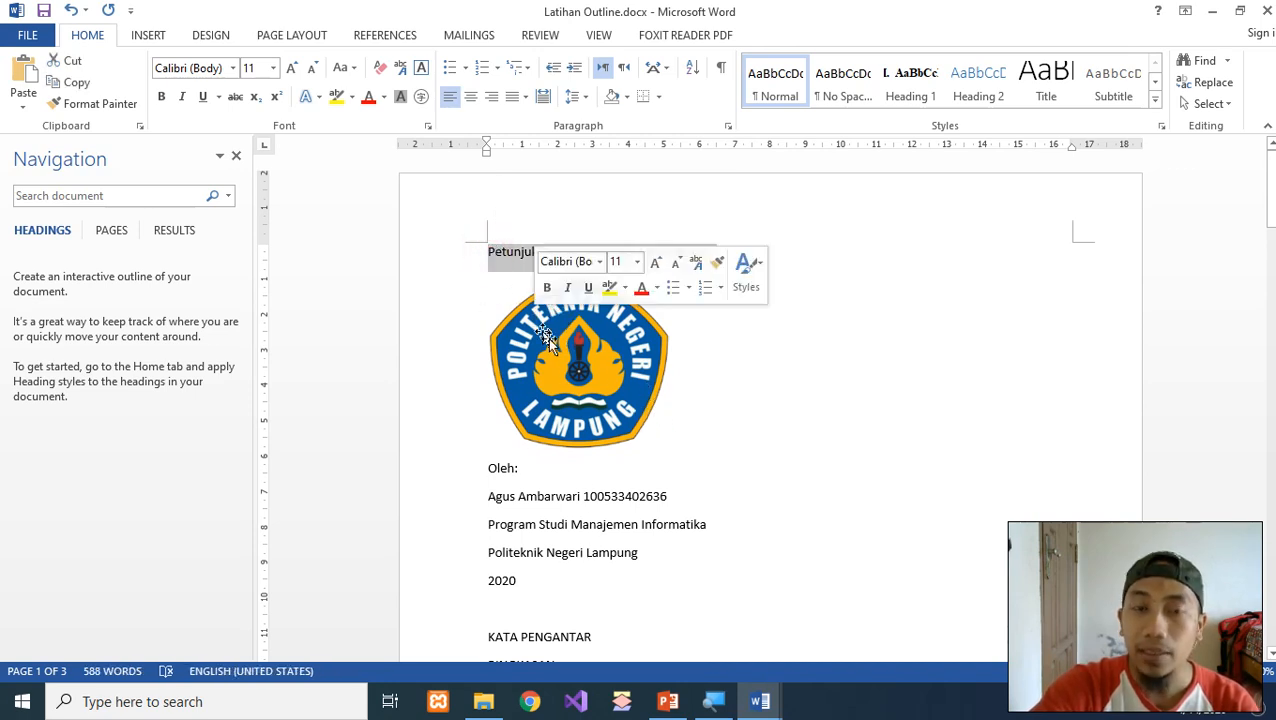
key(alt+Tab)
key(alt+Tab)
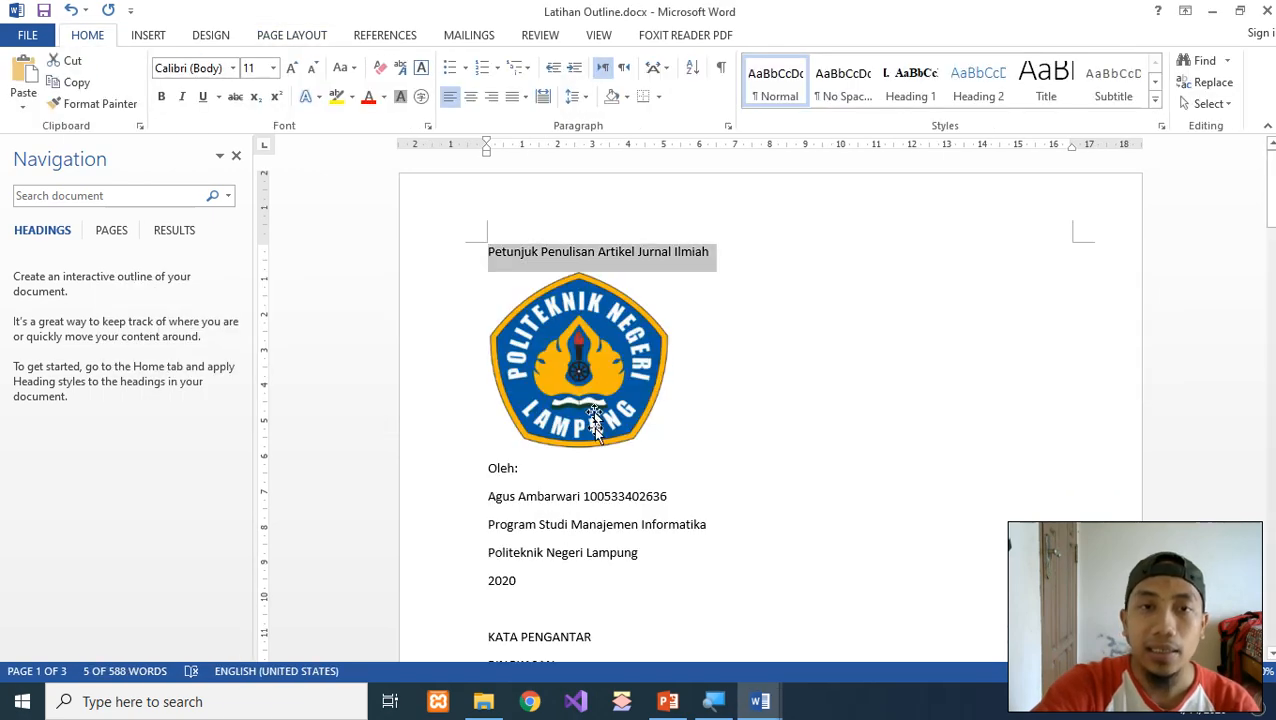
click(627, 500)
drag(488, 252, 517, 580)
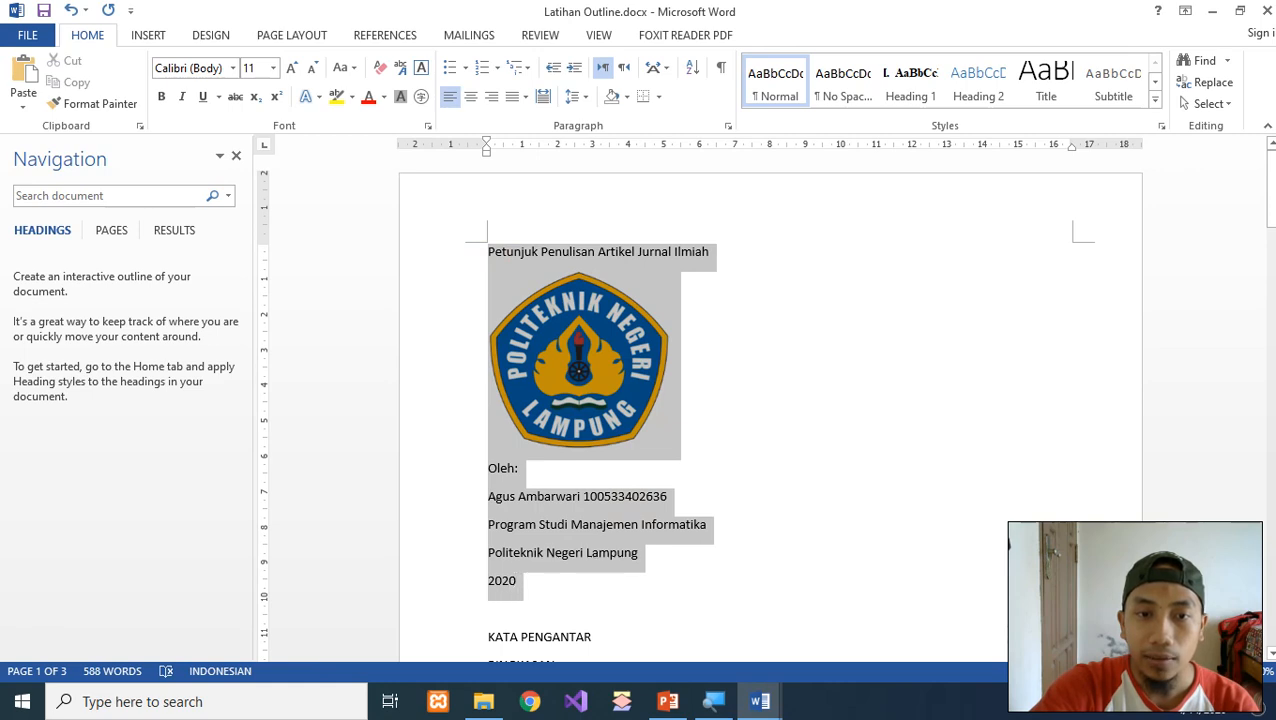
right_click(517, 498)
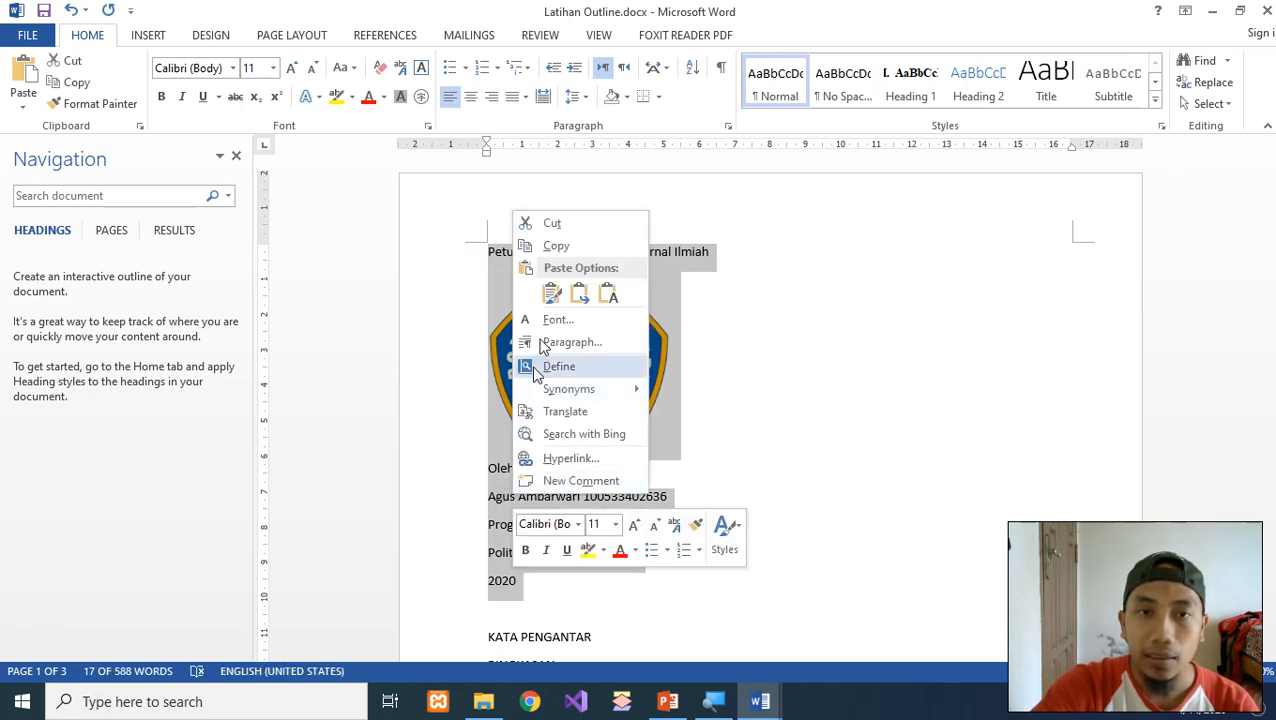
click(563, 248)
Step: Paste the copied cover content into the blank Document1 using Merge Formatting
key(alt+Tab)
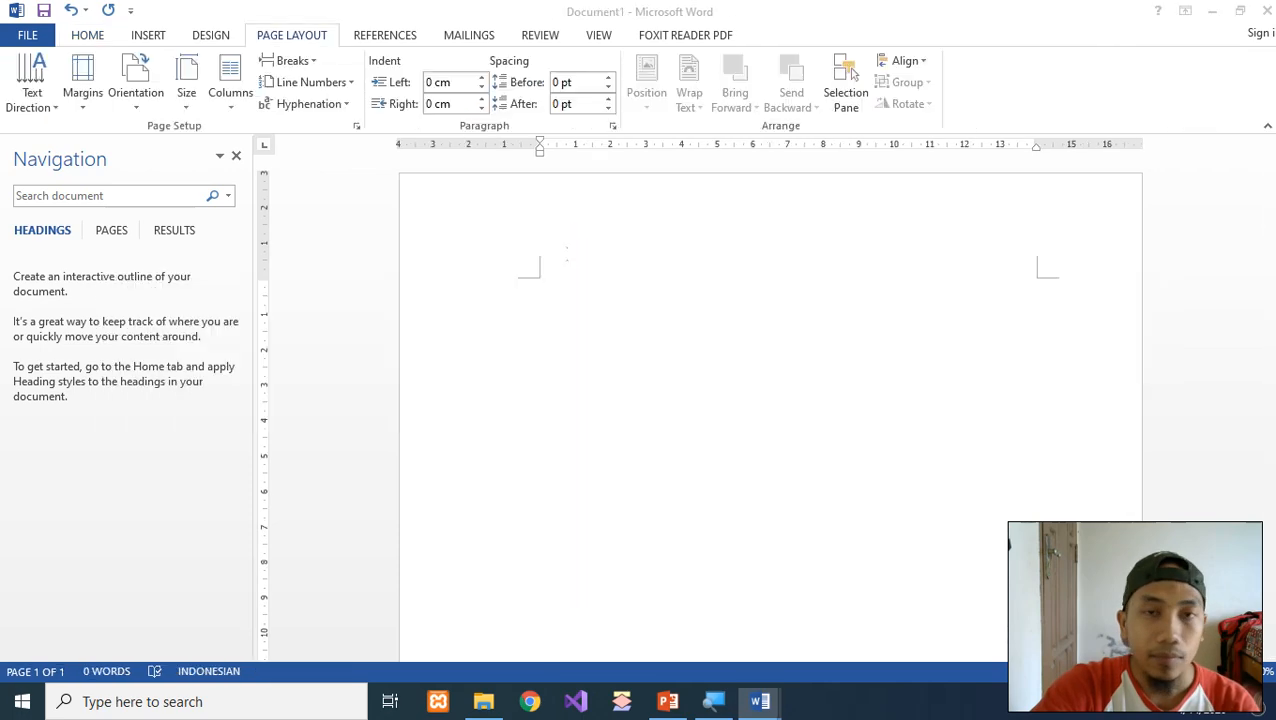
right_click(552, 288)
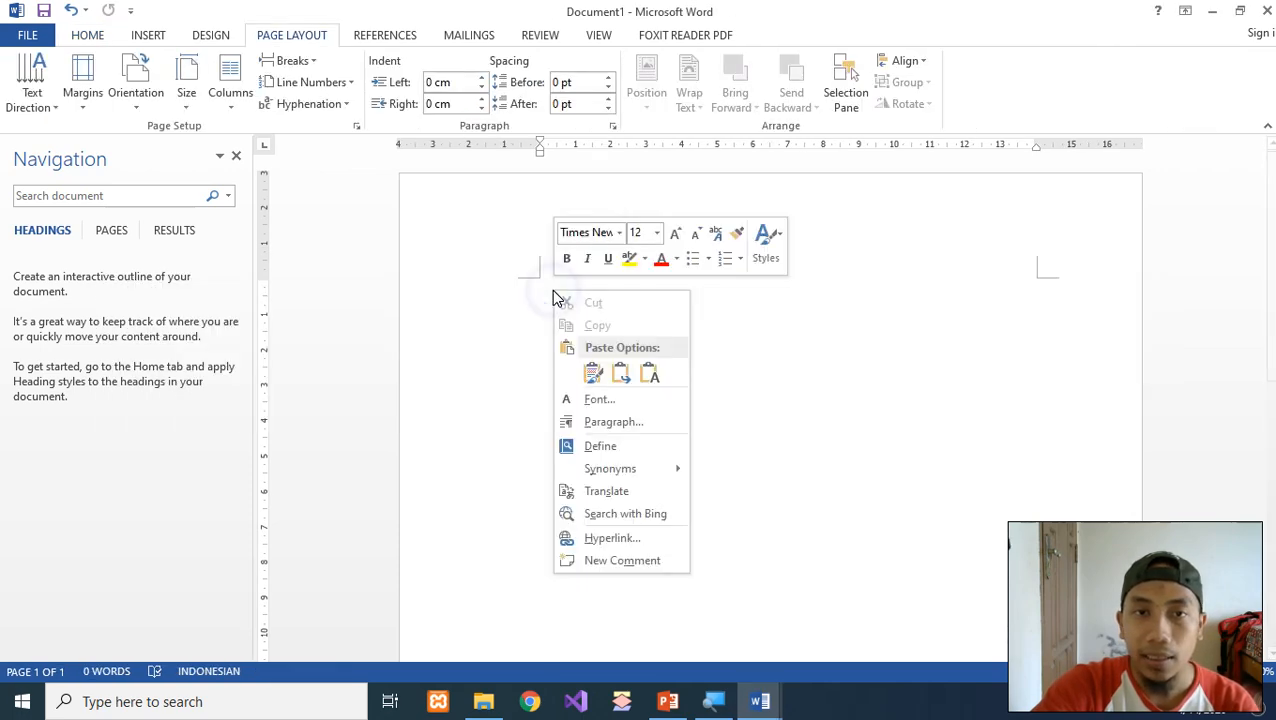
click(751, 322)
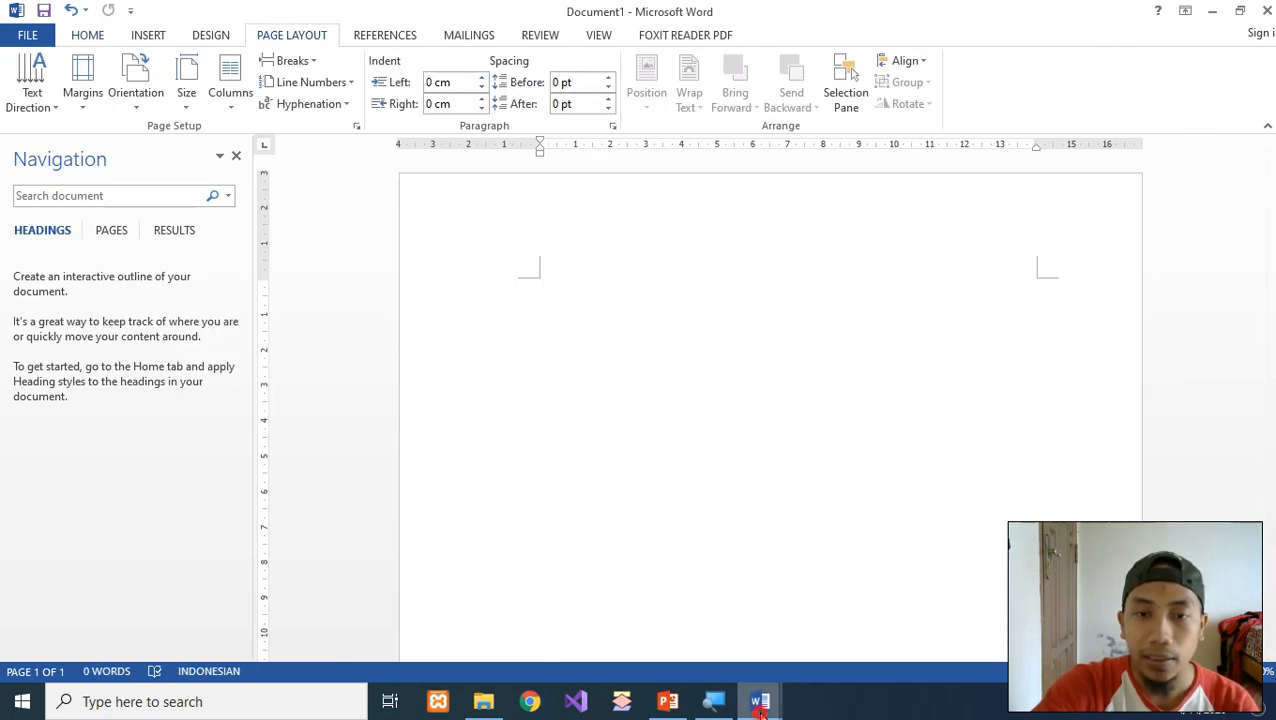
mouse_move(760, 702)
click(683, 627)
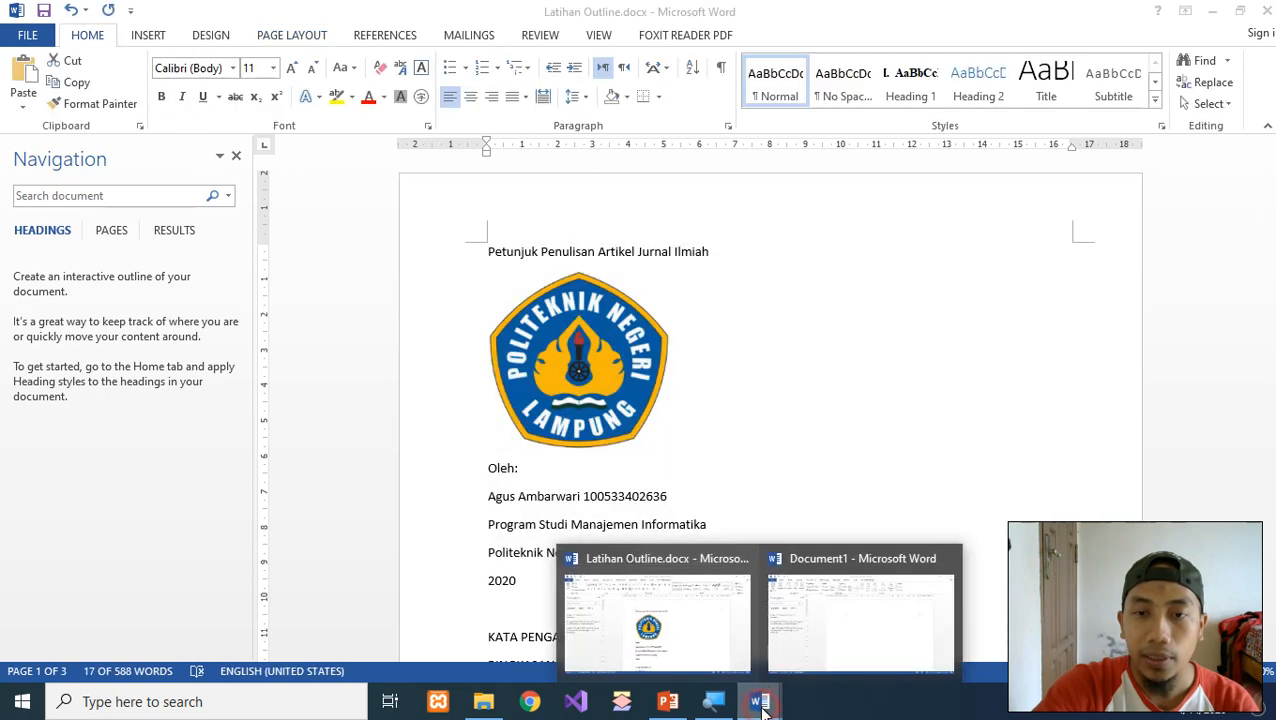
click(854, 592)
right_click(565, 291)
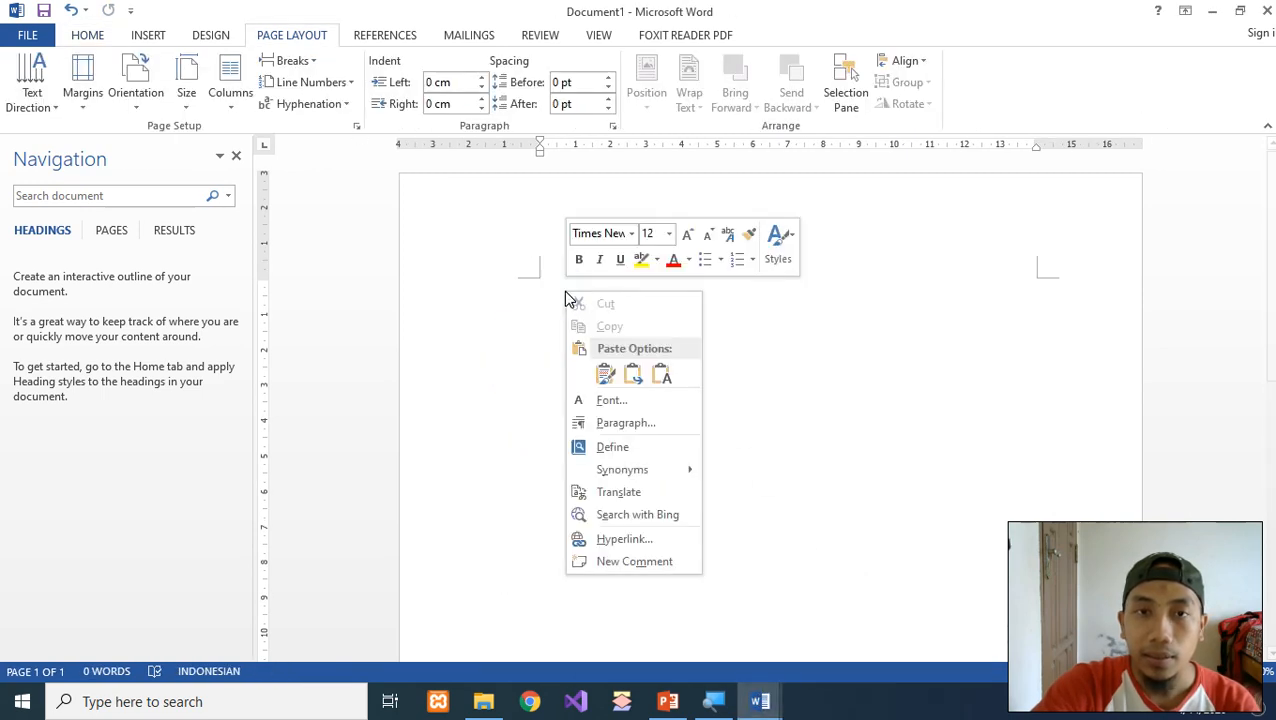
click(661, 375)
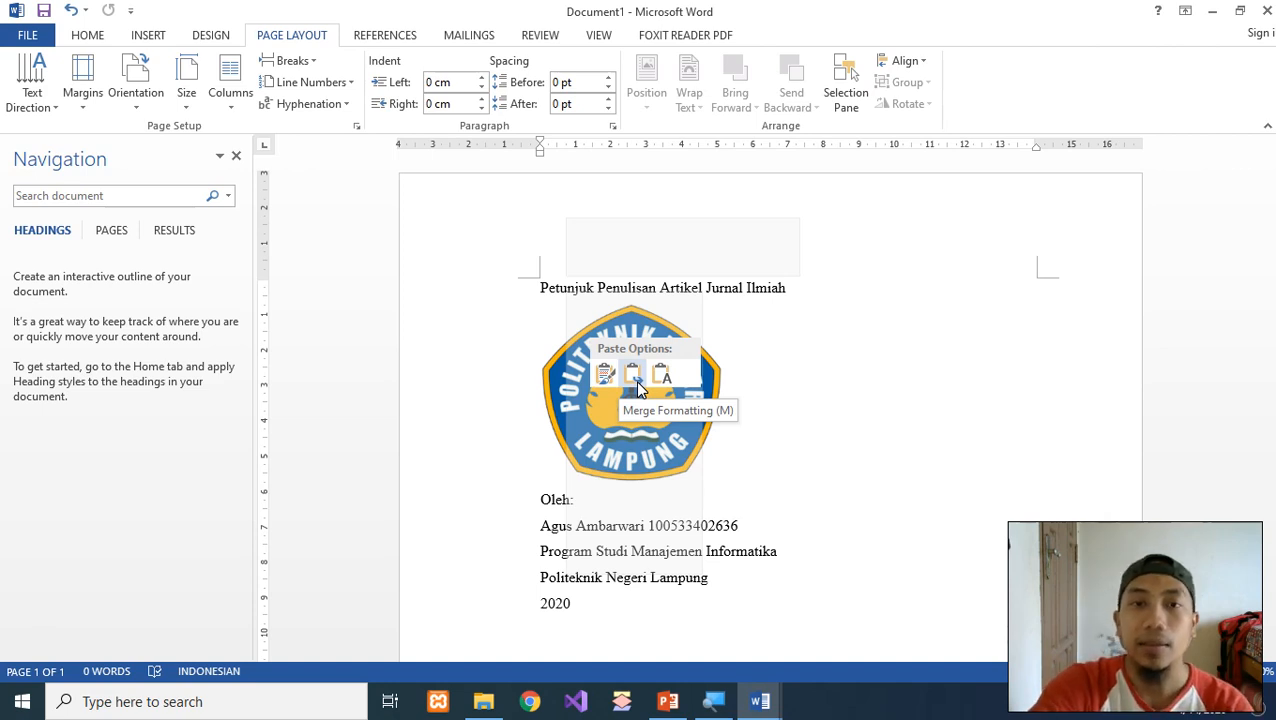
click(635, 380)
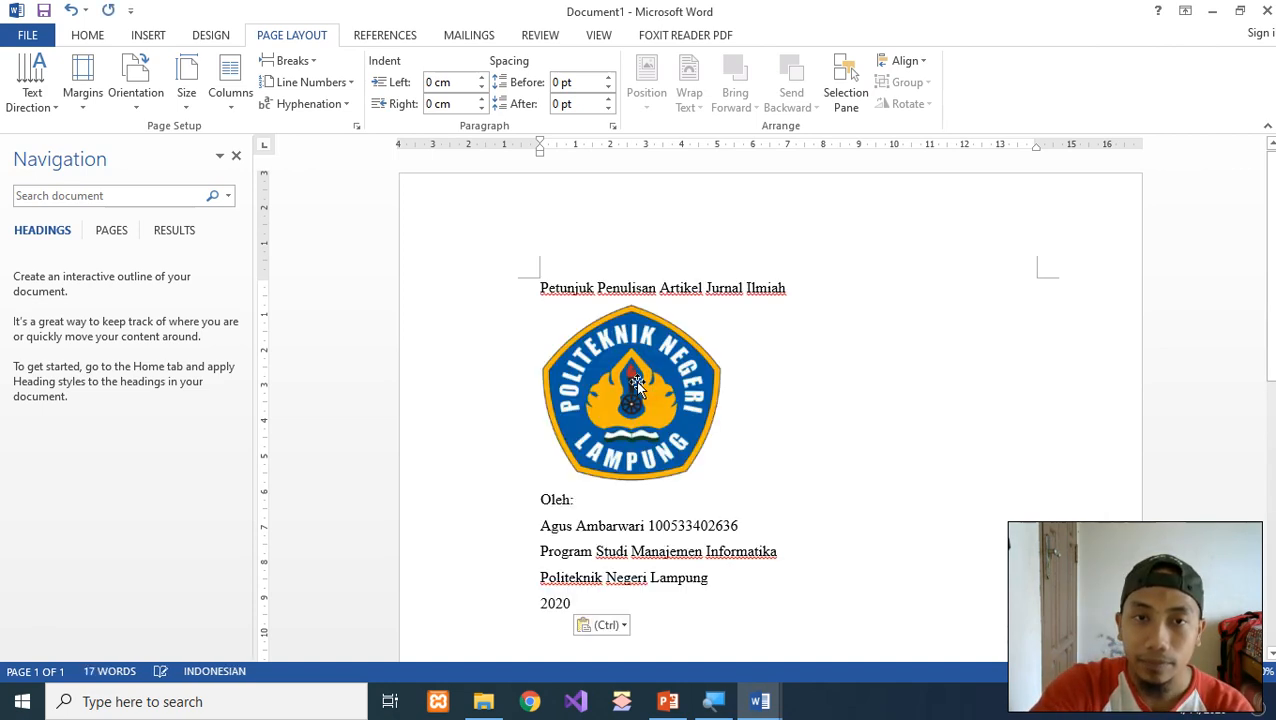
Step: Save the new document as Outline in the Latihan folder
click(712, 580)
scroll(700, 570, down, 2)
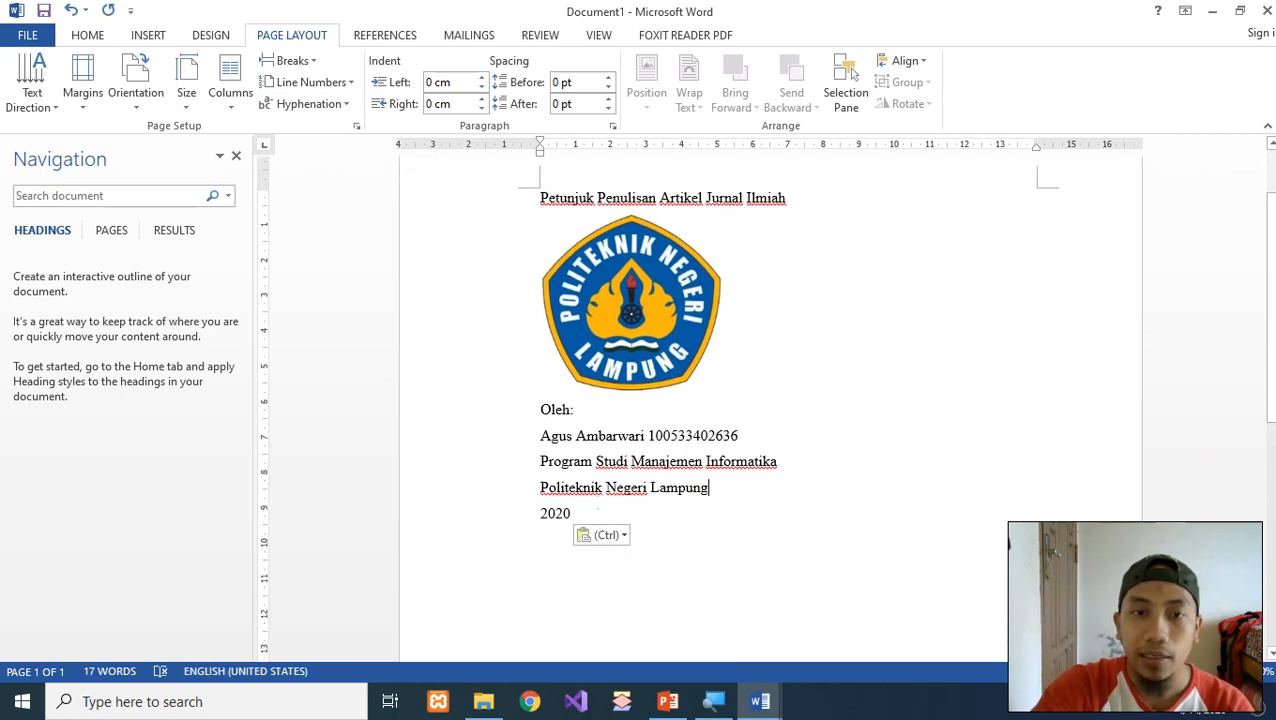
click(708, 525)
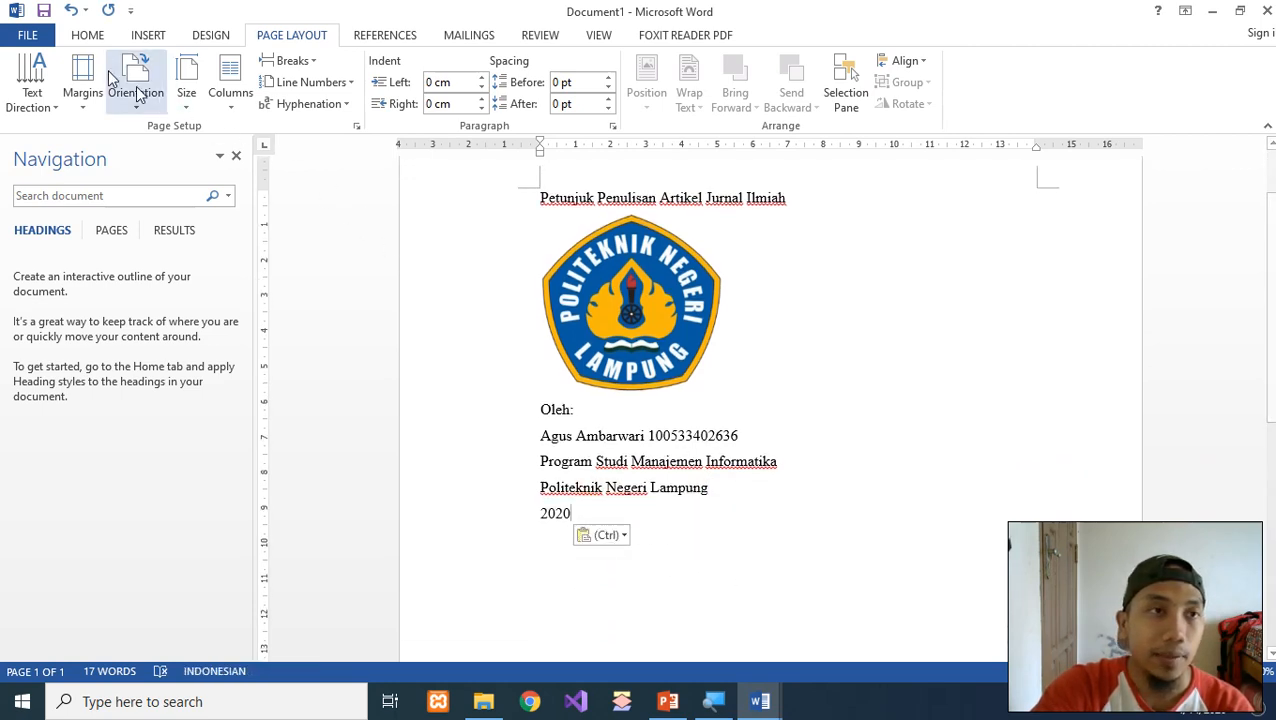
click(40, 40)
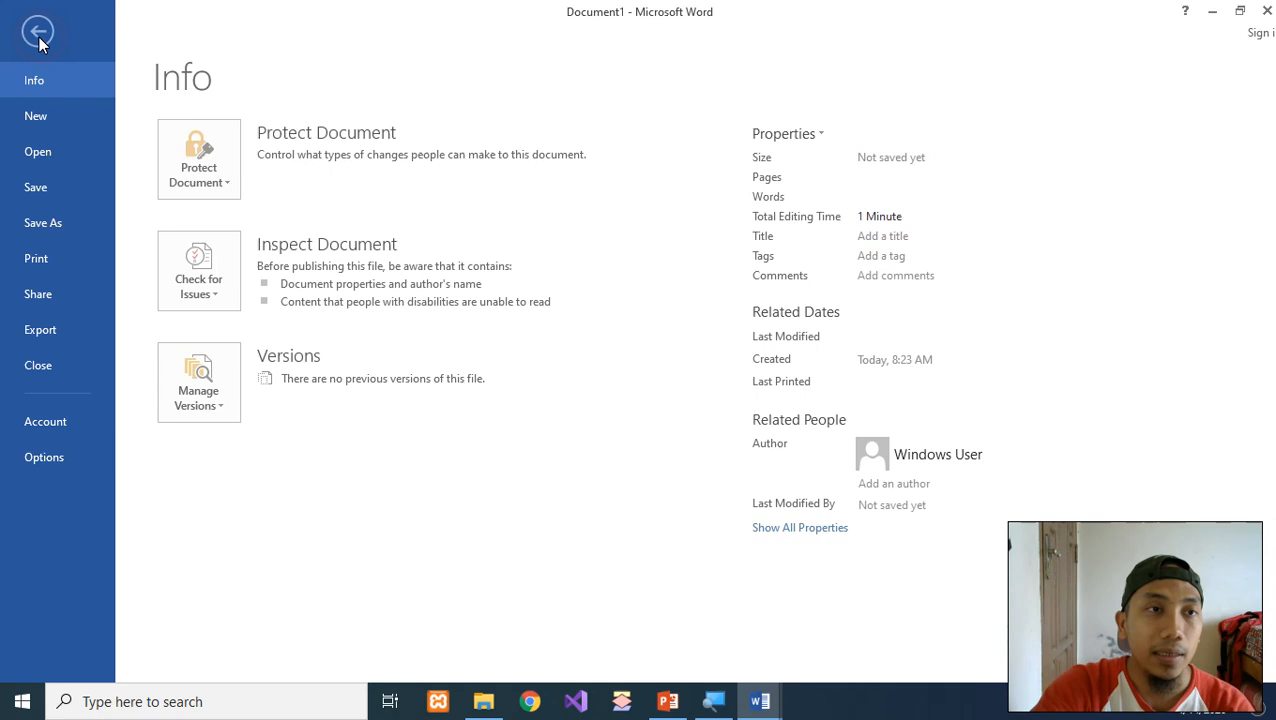
click(66, 189)
click(518, 203)
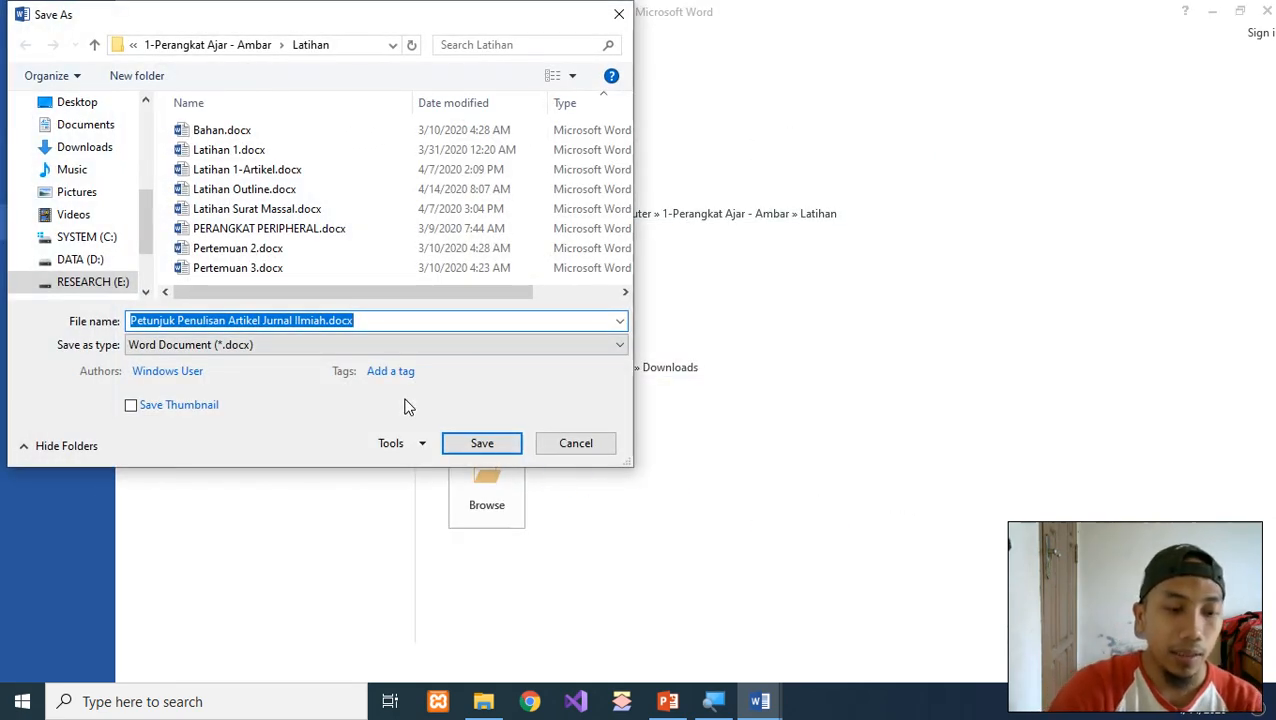
text(Outline)
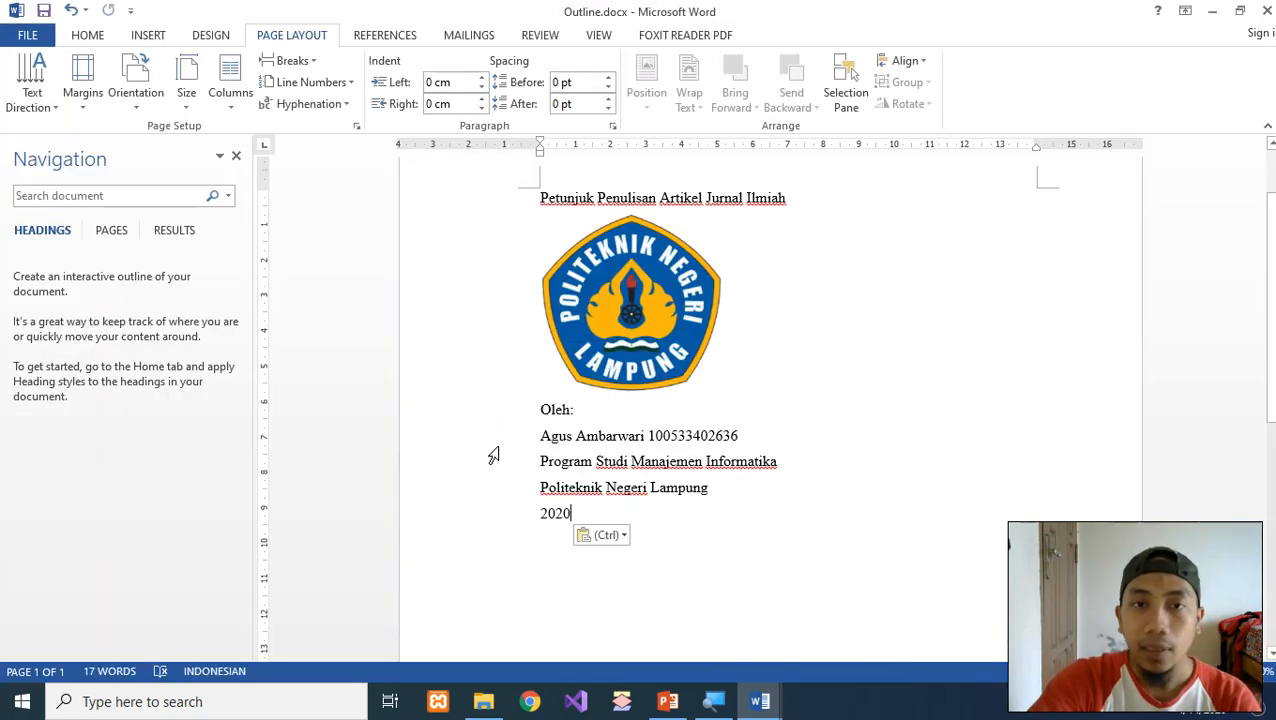
click(760, 486)
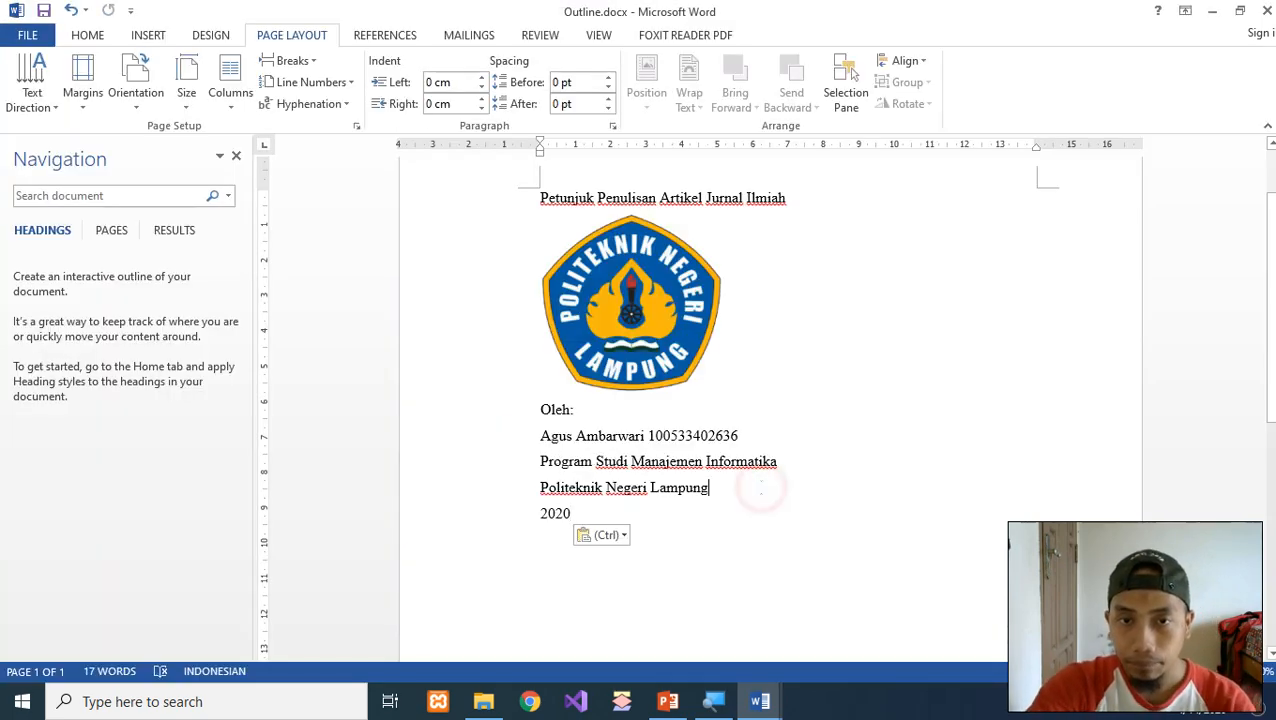
click(660, 520)
click(740, 488)
click(825, 462)
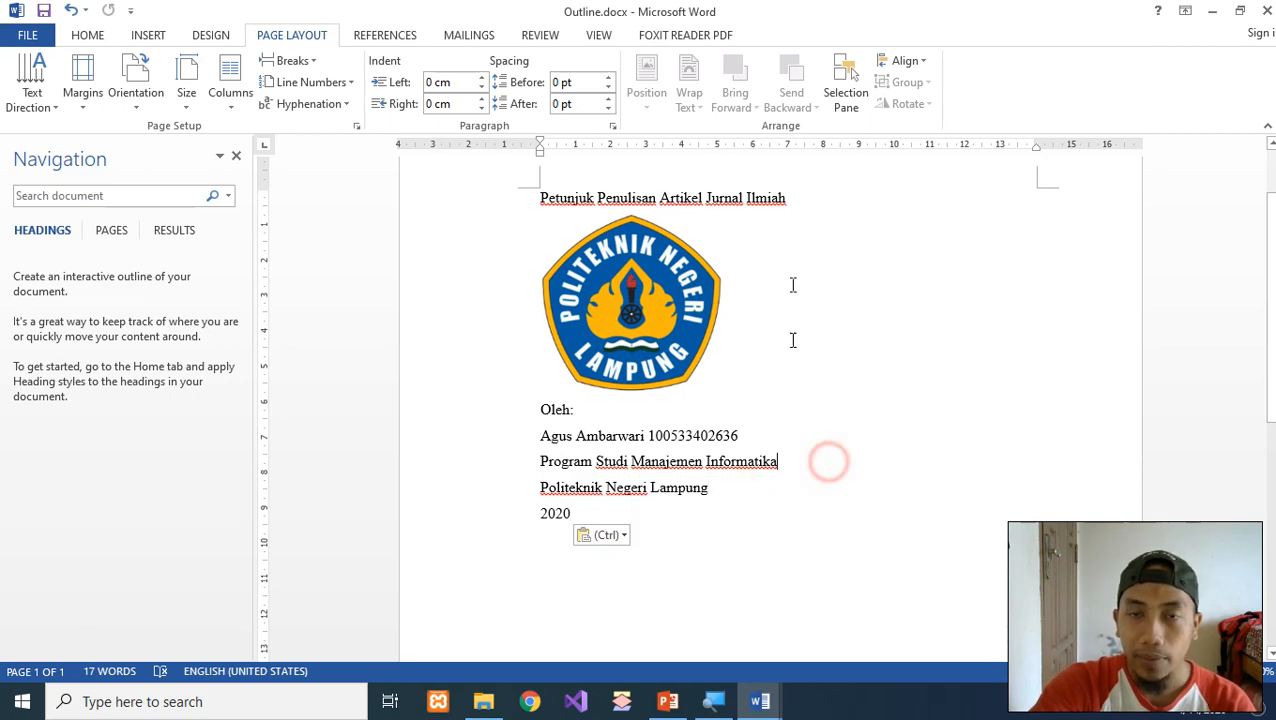
click(815, 205)
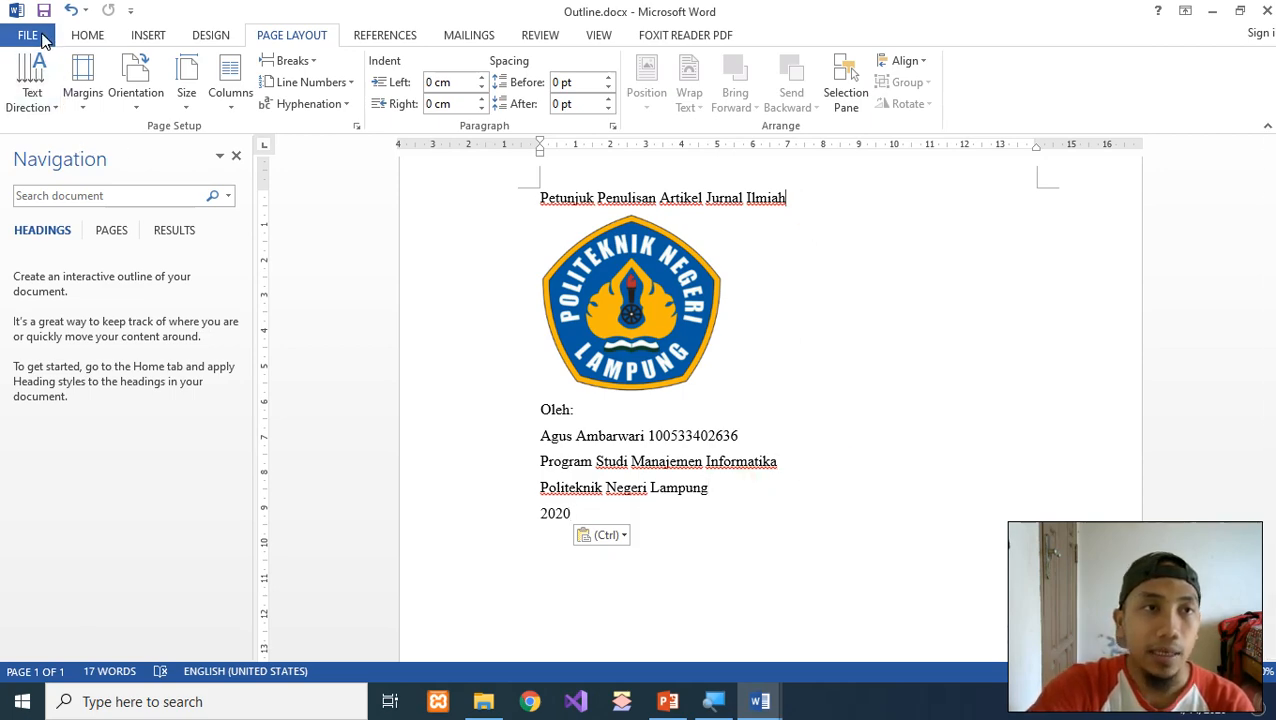
Step: Set the proofing options to hide spelling errors and grammar errors in Outline.docx only
click(44, 38)
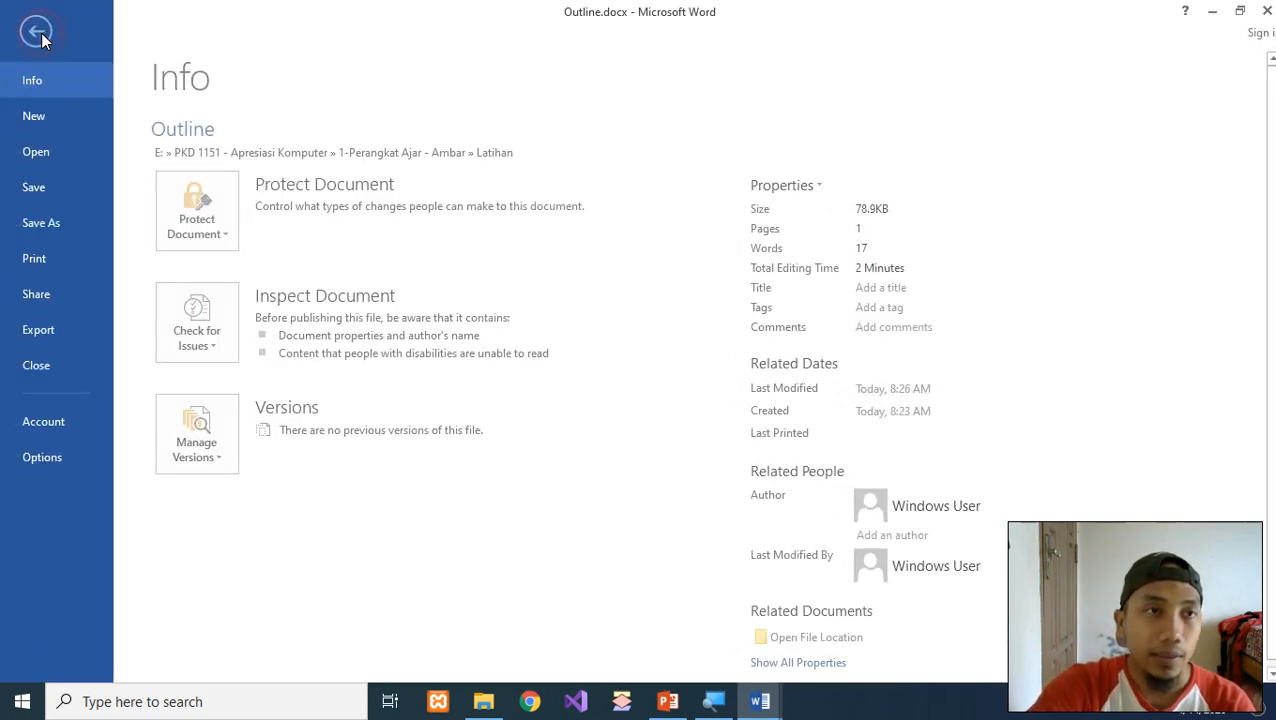
click(28, 460)
click(318, 120)
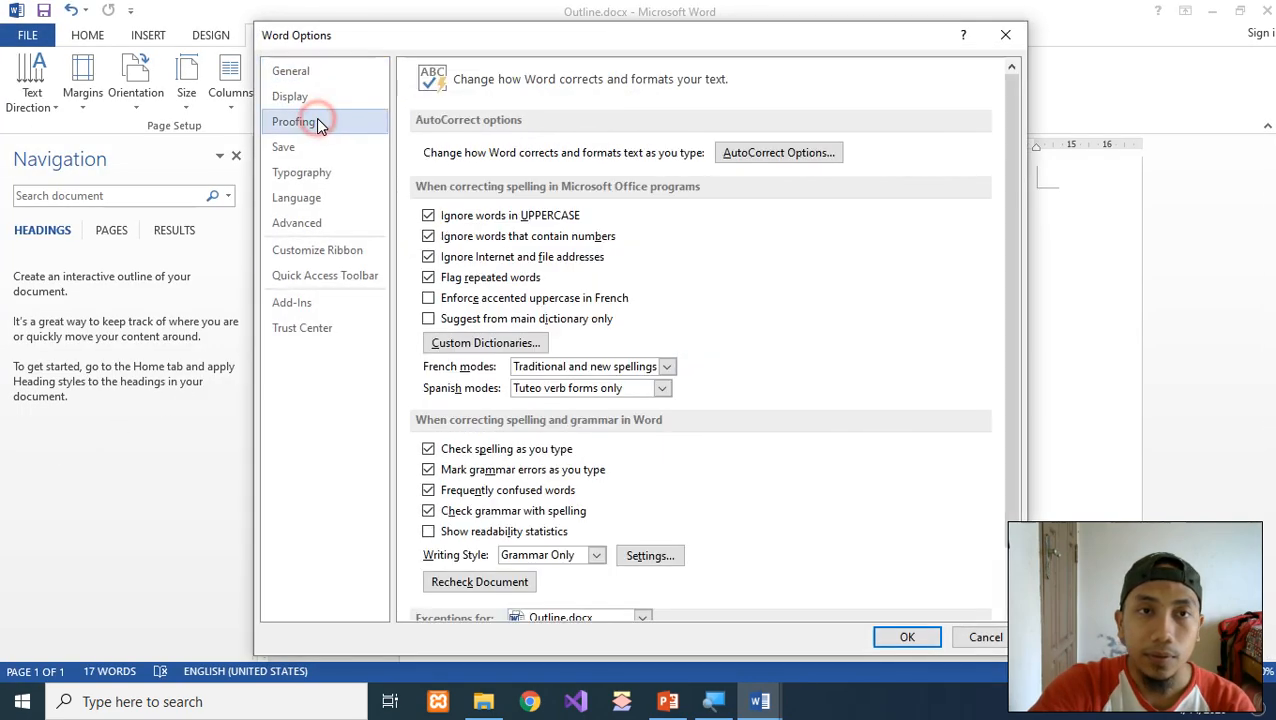
scroll(636, 495, down, 1)
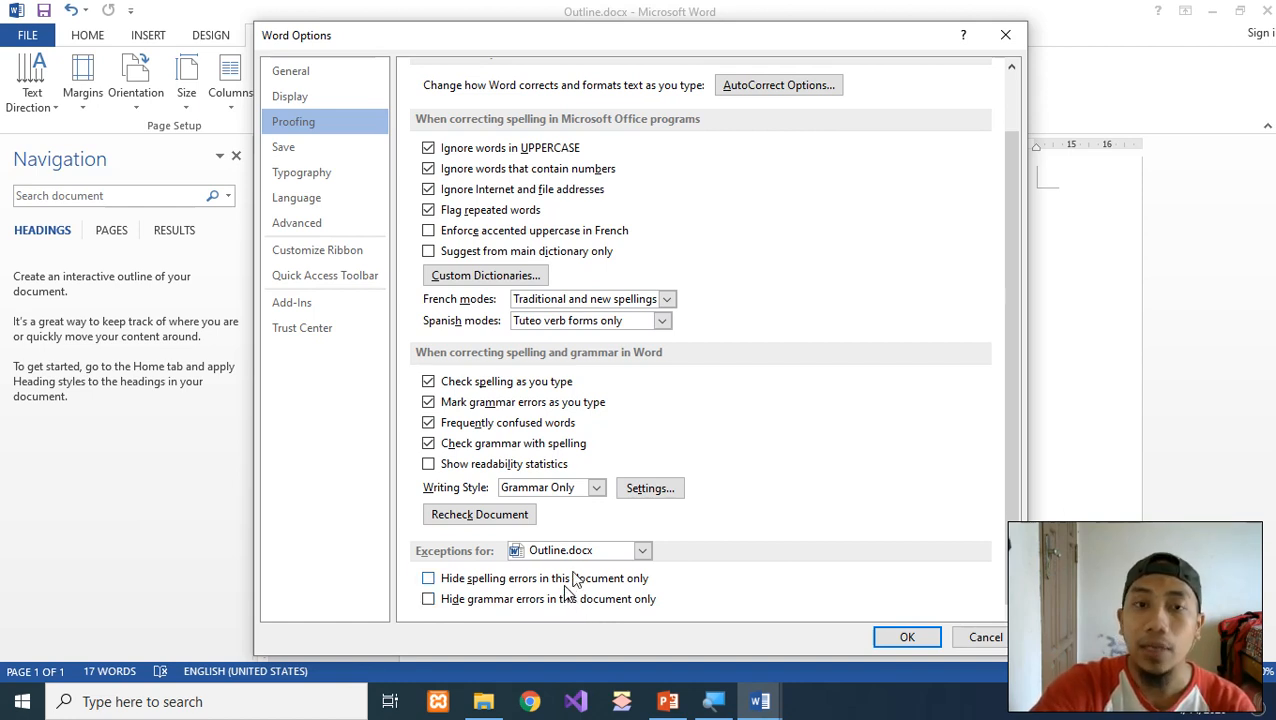
click(428, 580)
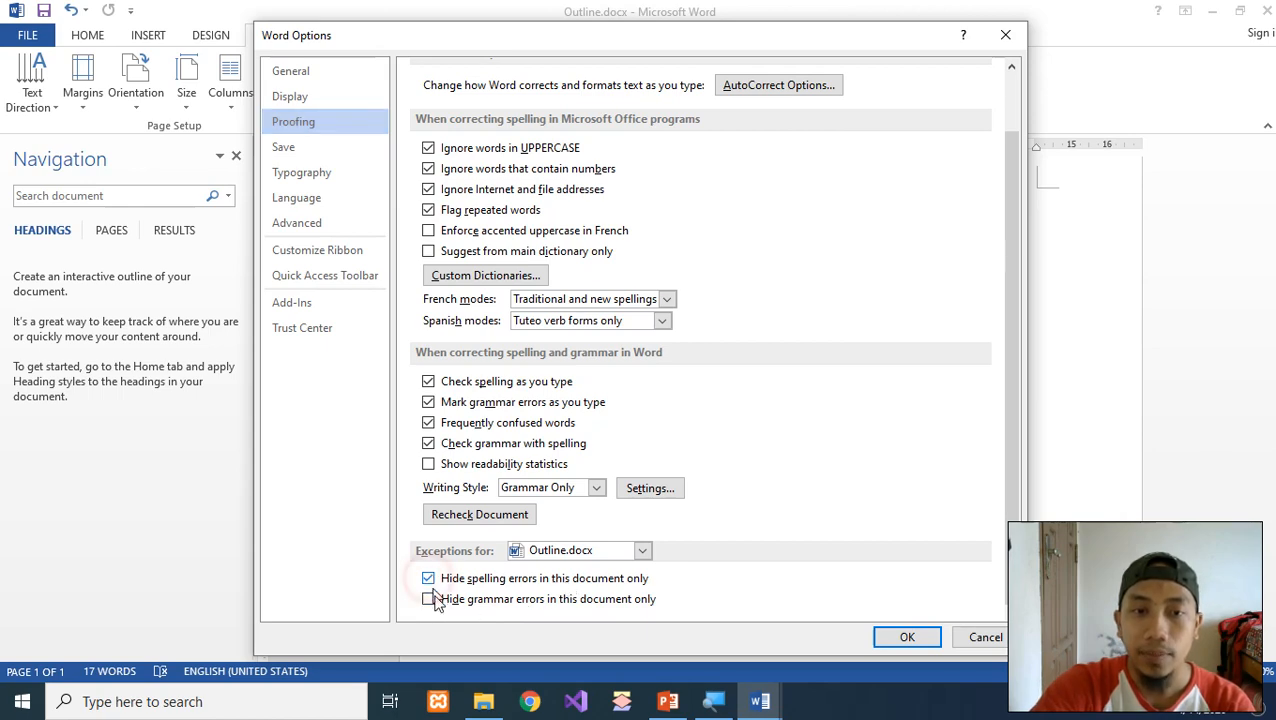
click(428, 599)
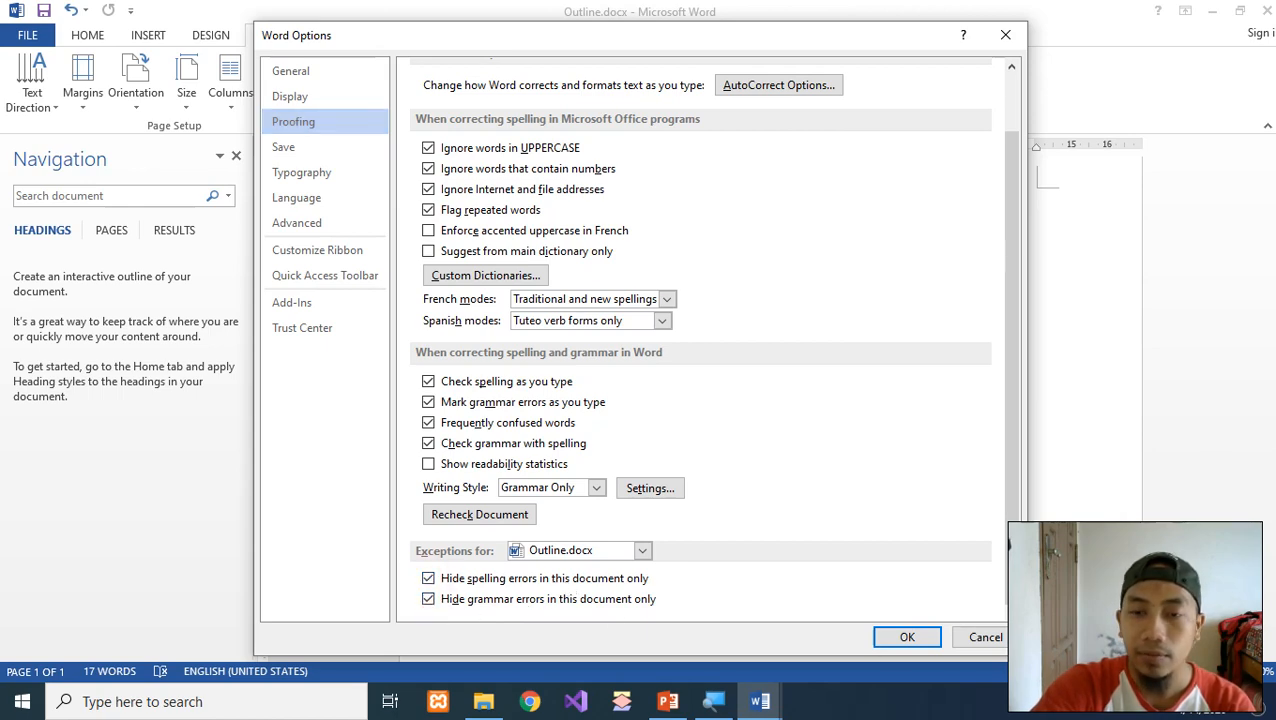
click(905, 638)
click(814, 421)
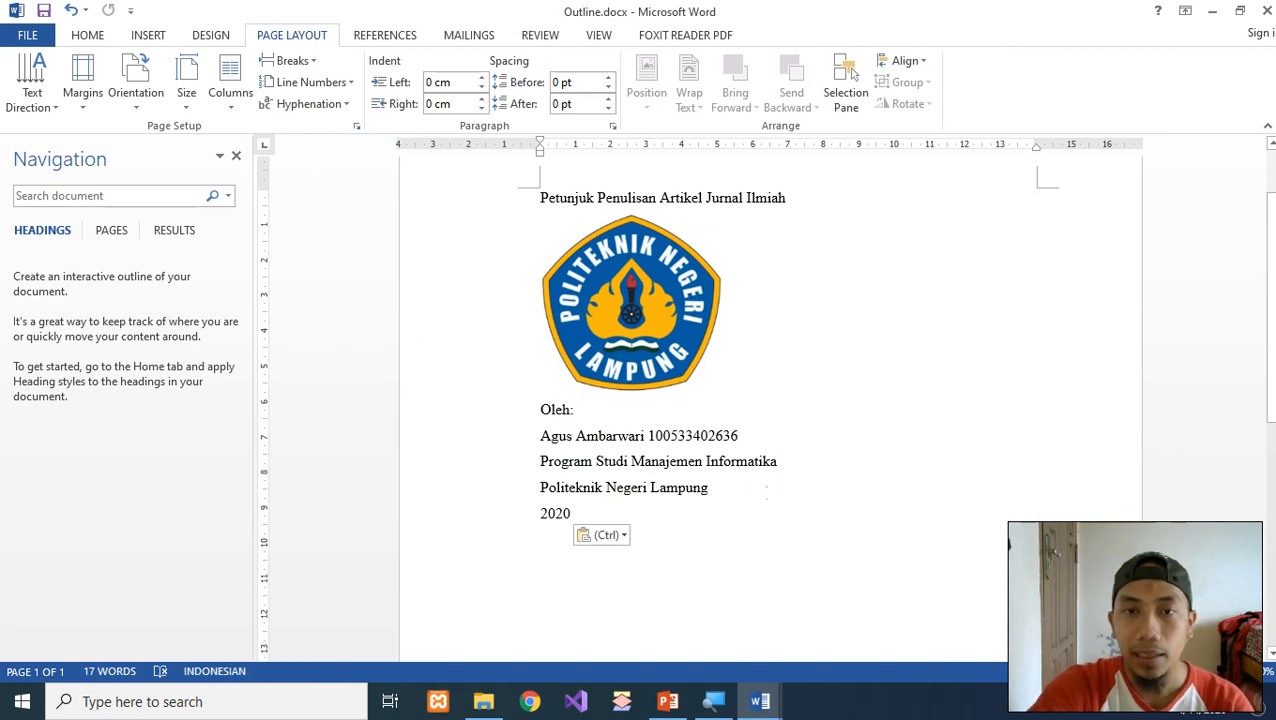
Step: Add an empty paragraph below the year 2020 at the end of the cover text
scroll(620, 418, down, 3)
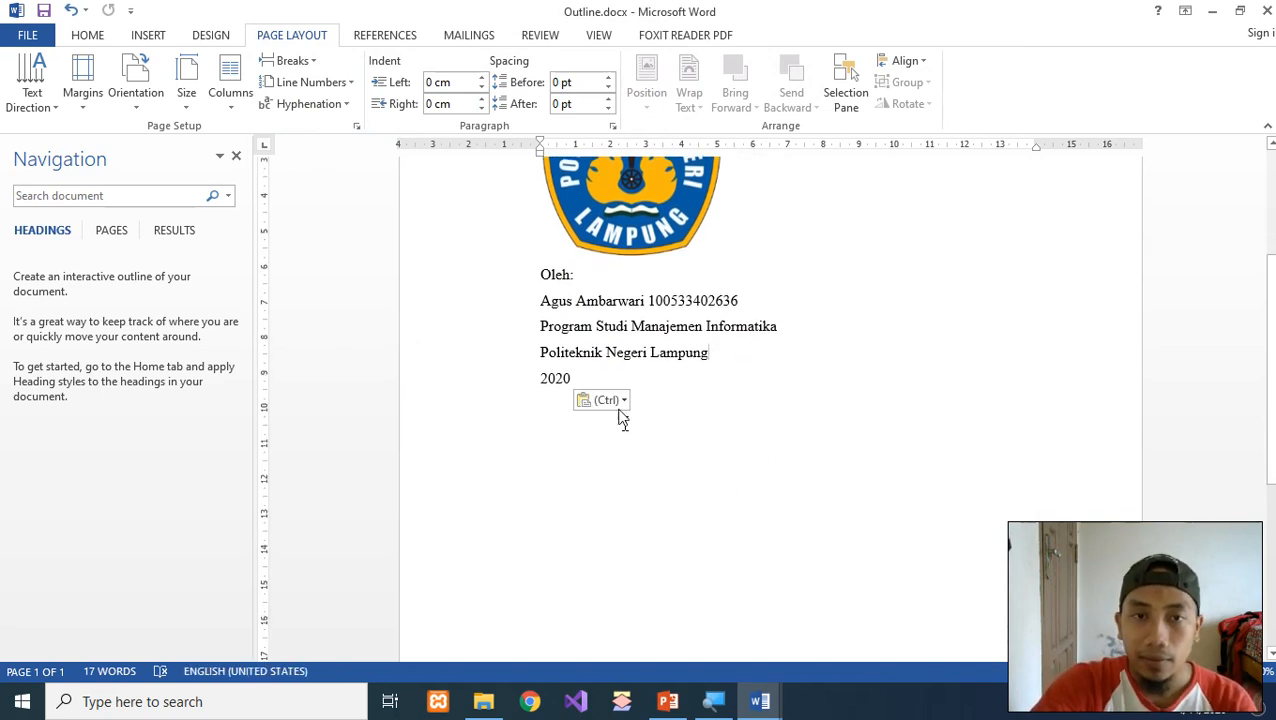
click(612, 377)
scroll(786, 432, down, 1)
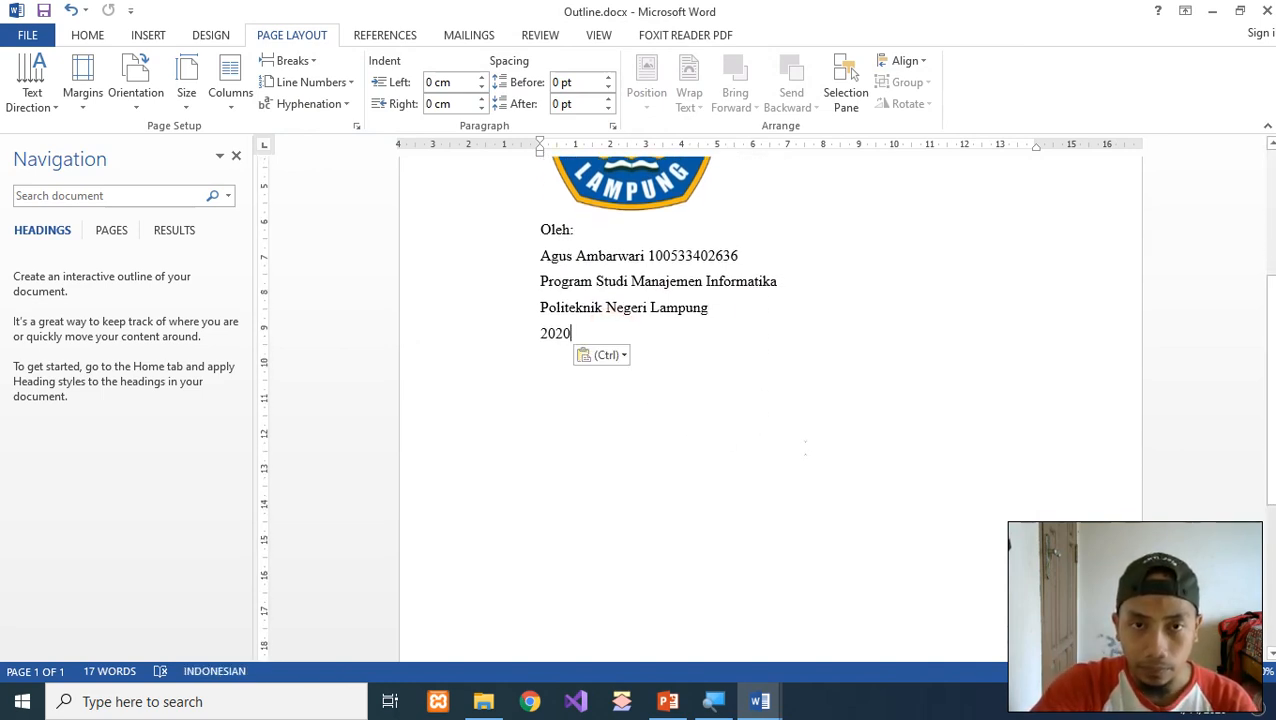
key(Return)
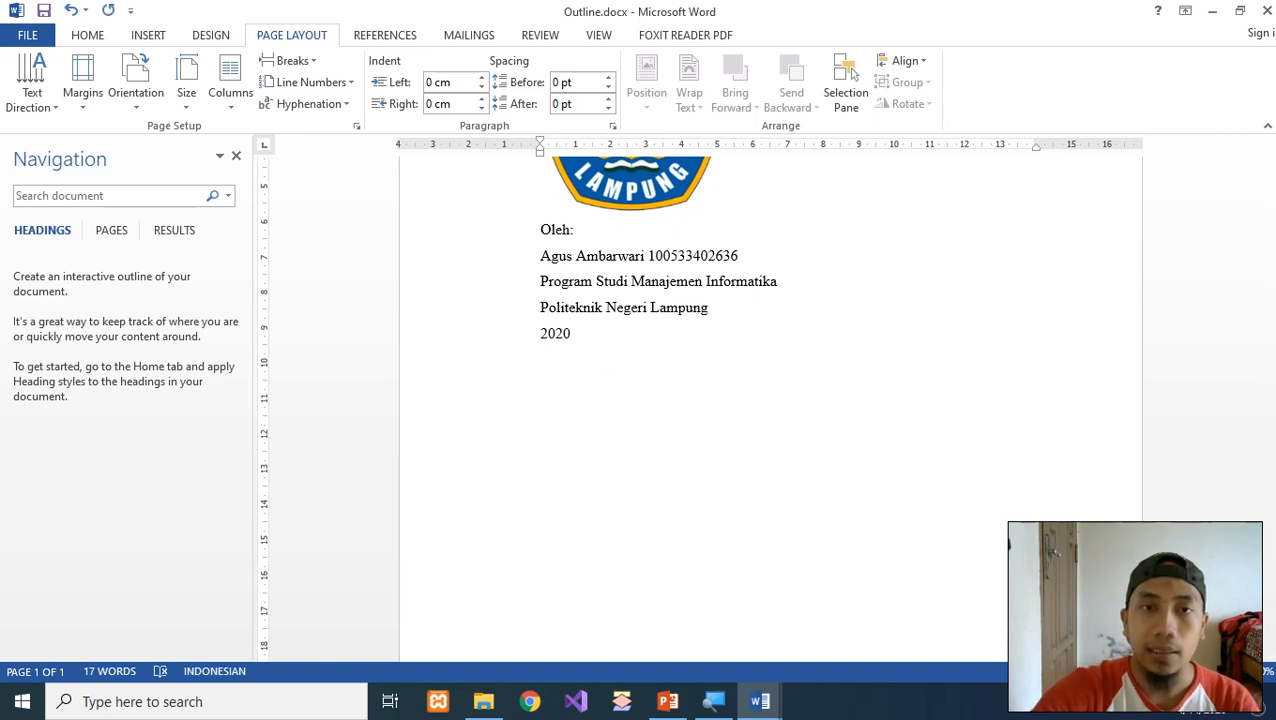
scroll(726, 478, up, 4)
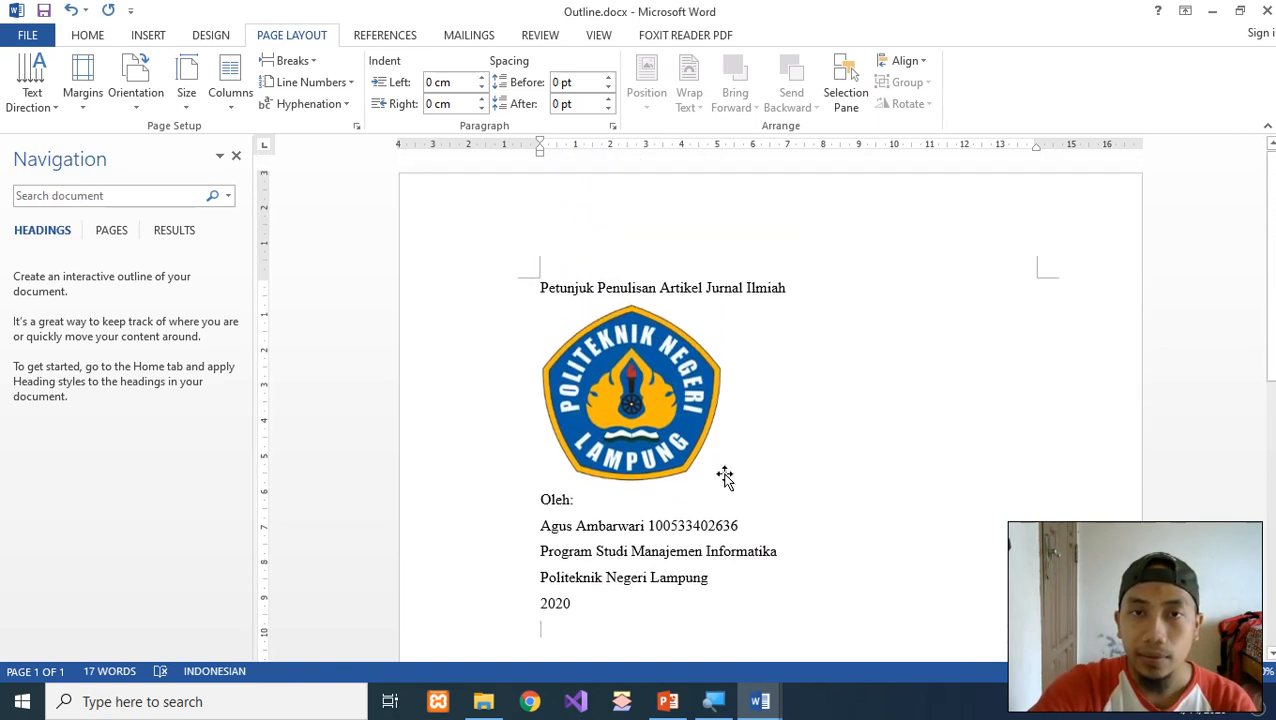
scroll(549, 249, up, 2)
drag(537, 290, 580, 598)
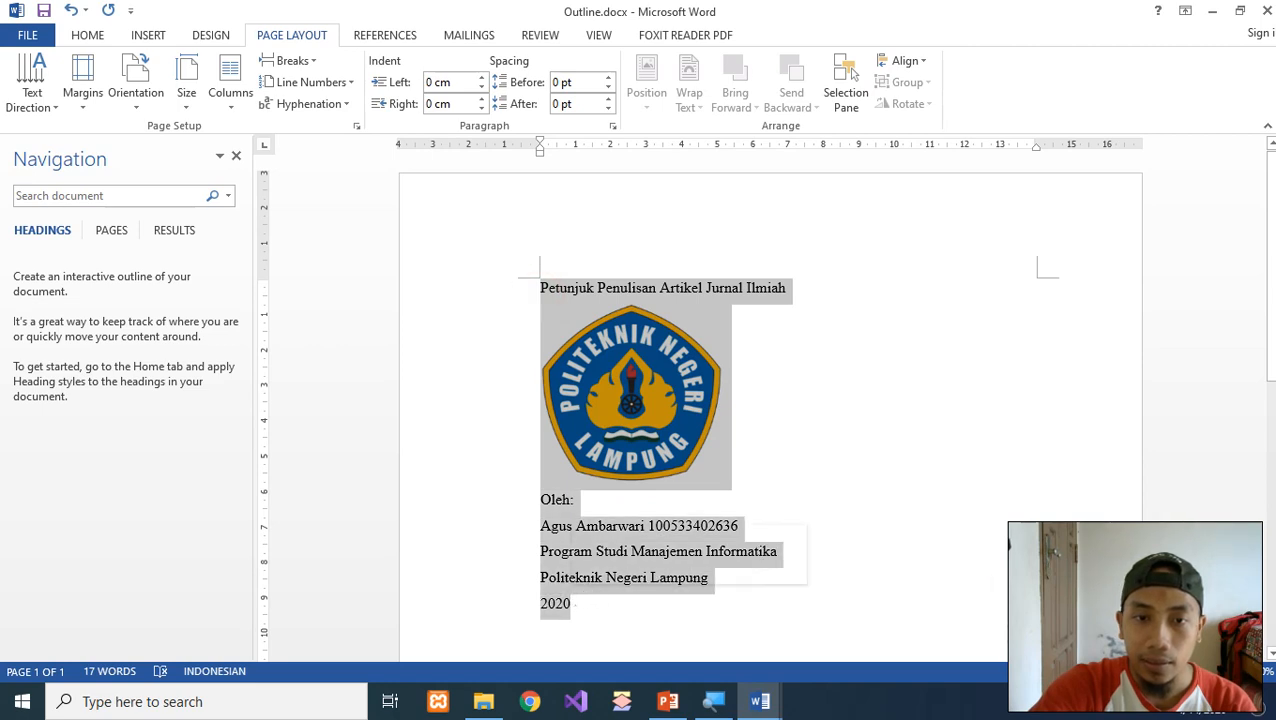
click(558, 604)
scroll(595, 587, down, 4)
click(598, 433)
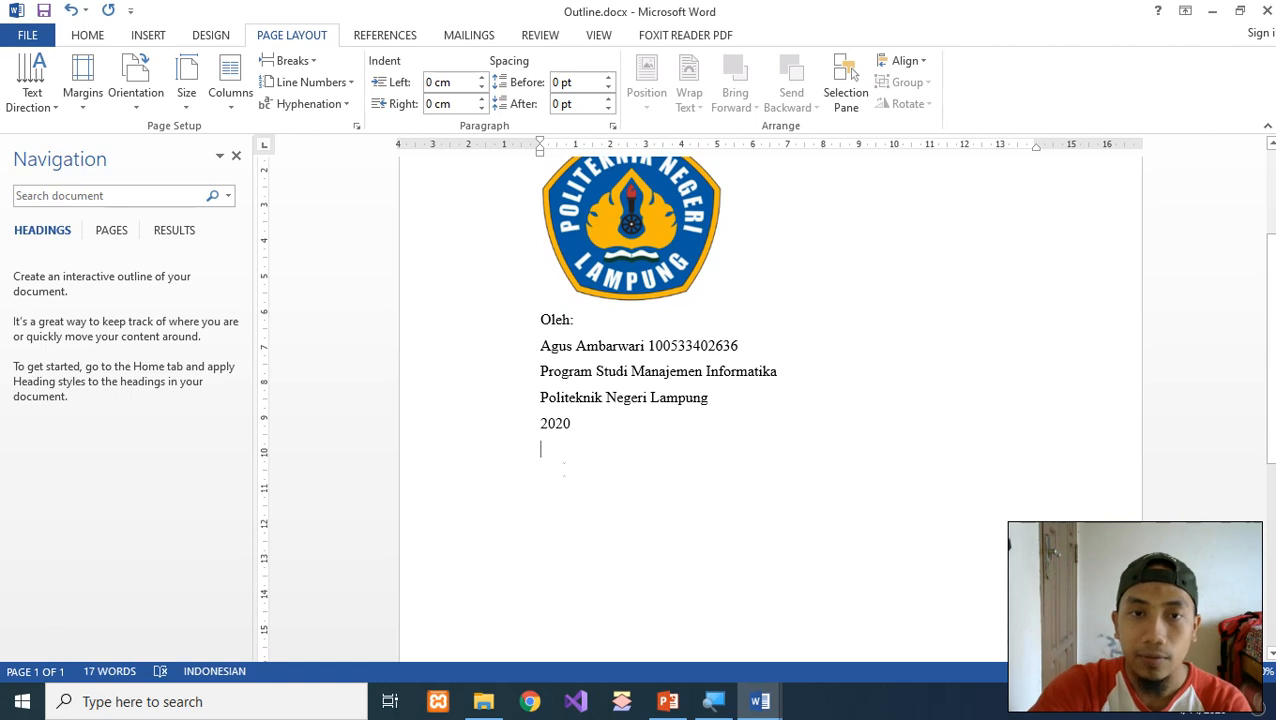
scroll(564, 380, up, 4)
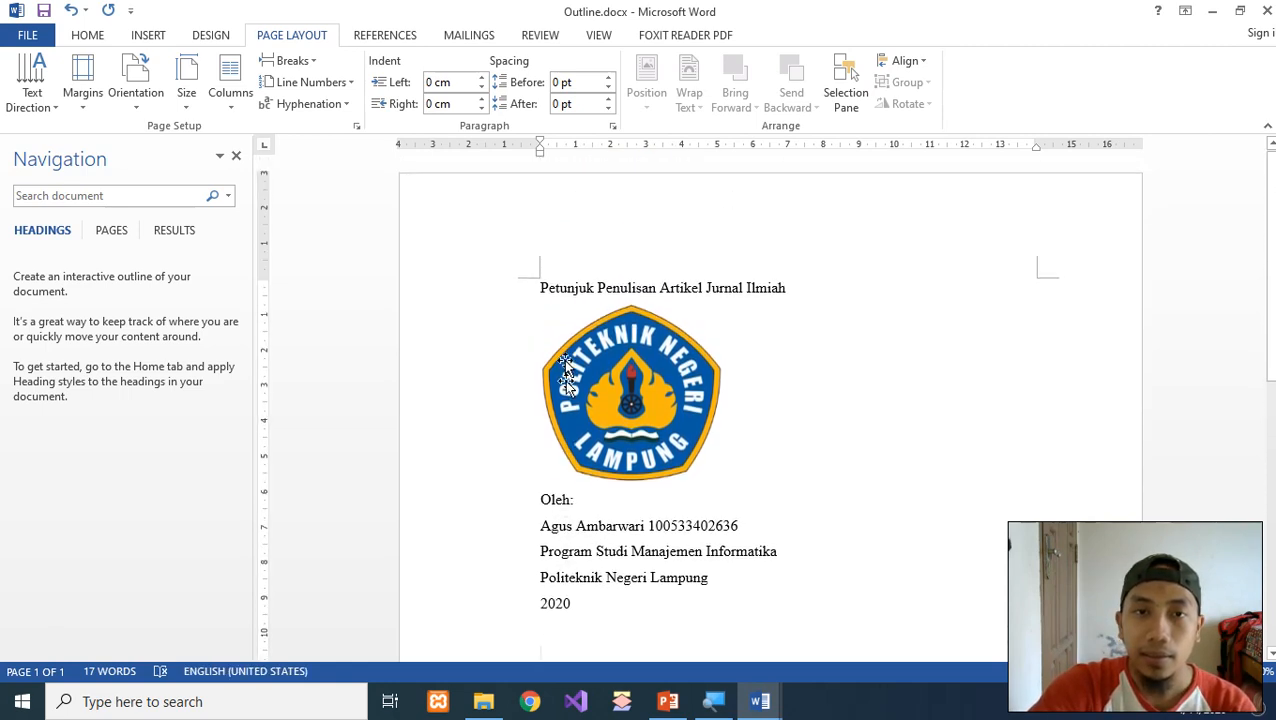
Step: Make the whole cover content, from the title to the year 2020, bold and centre-aligned
click(536, 290)
scroll(561, 307, down, 2)
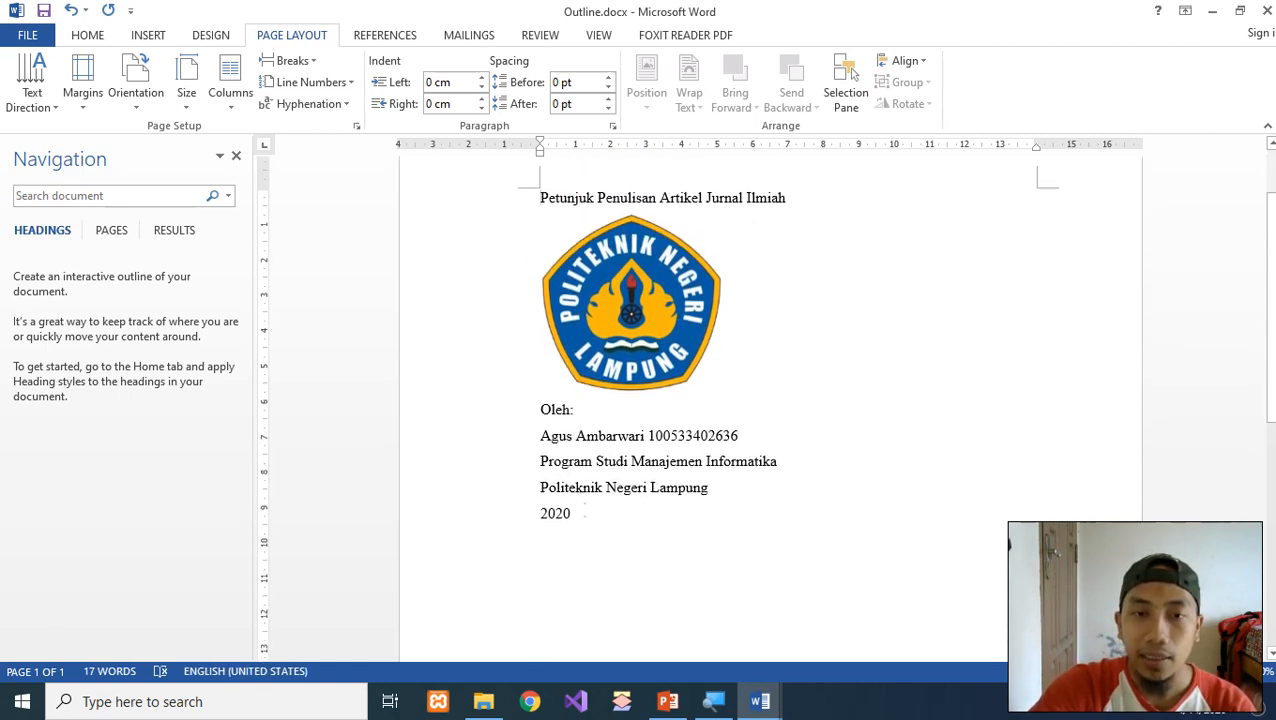
shift+click(574, 513)
scroll(649, 476, up, 2)
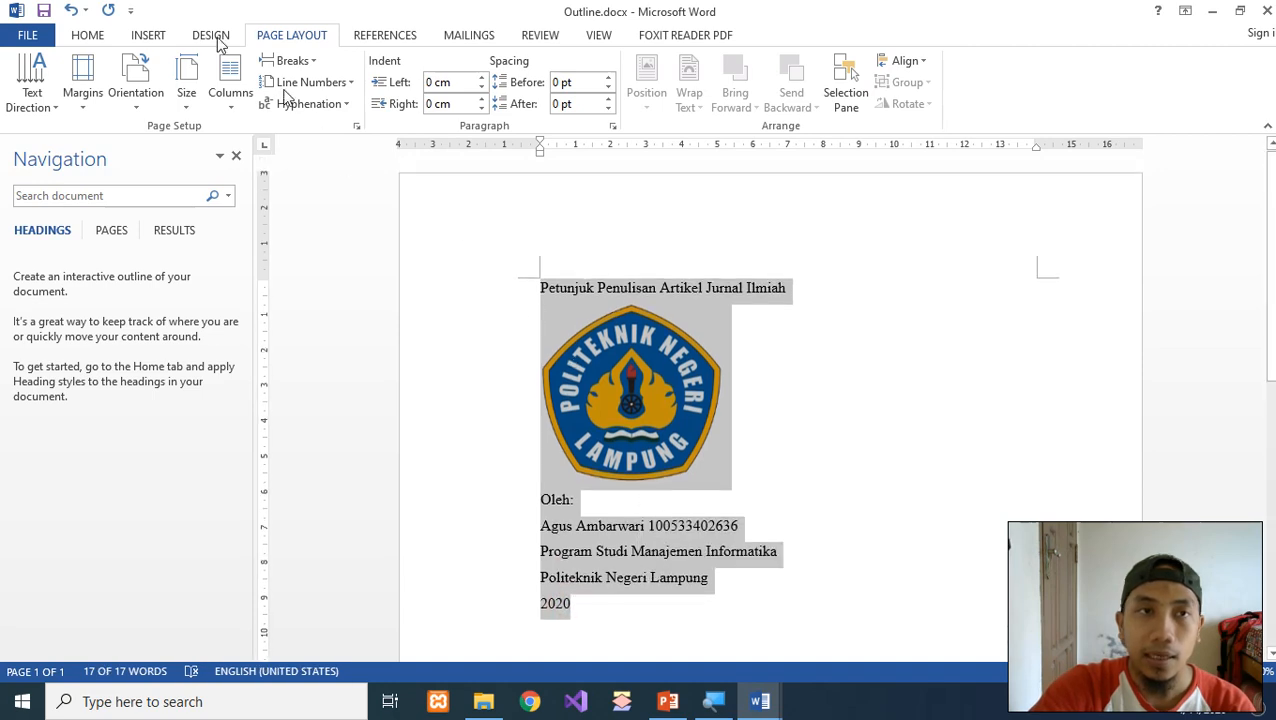
click(90, 35)
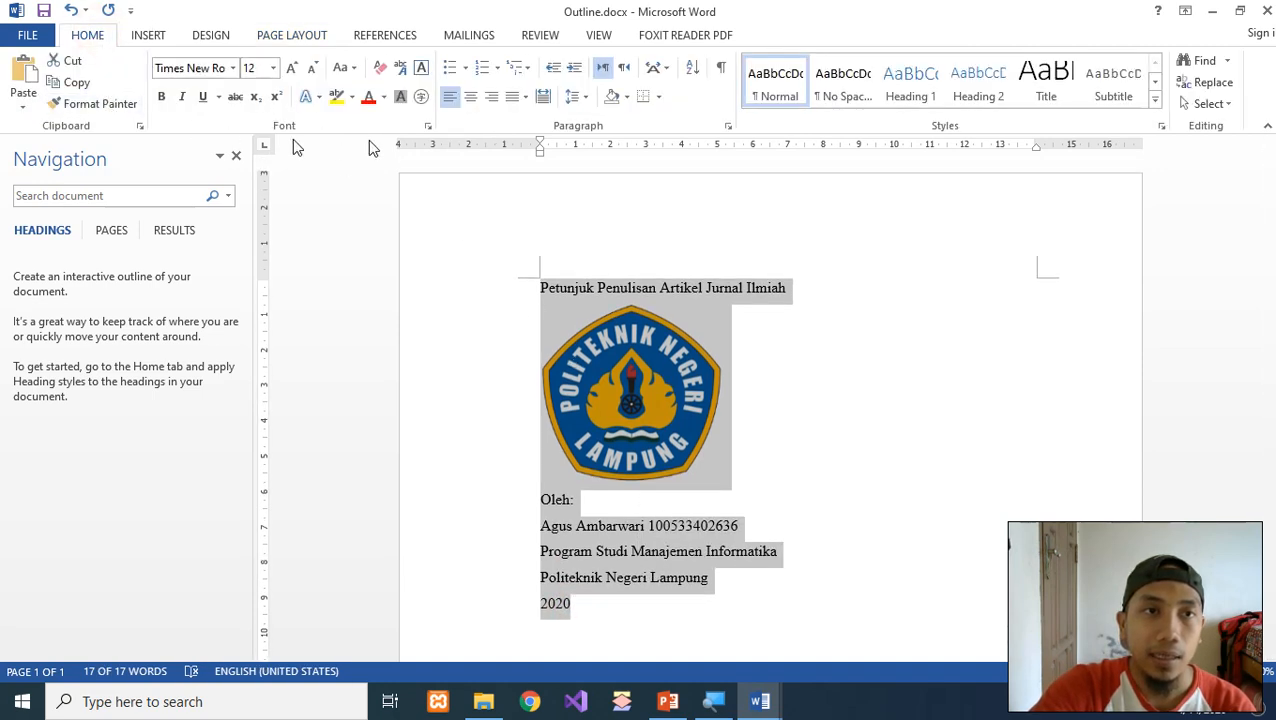
click(162, 97)
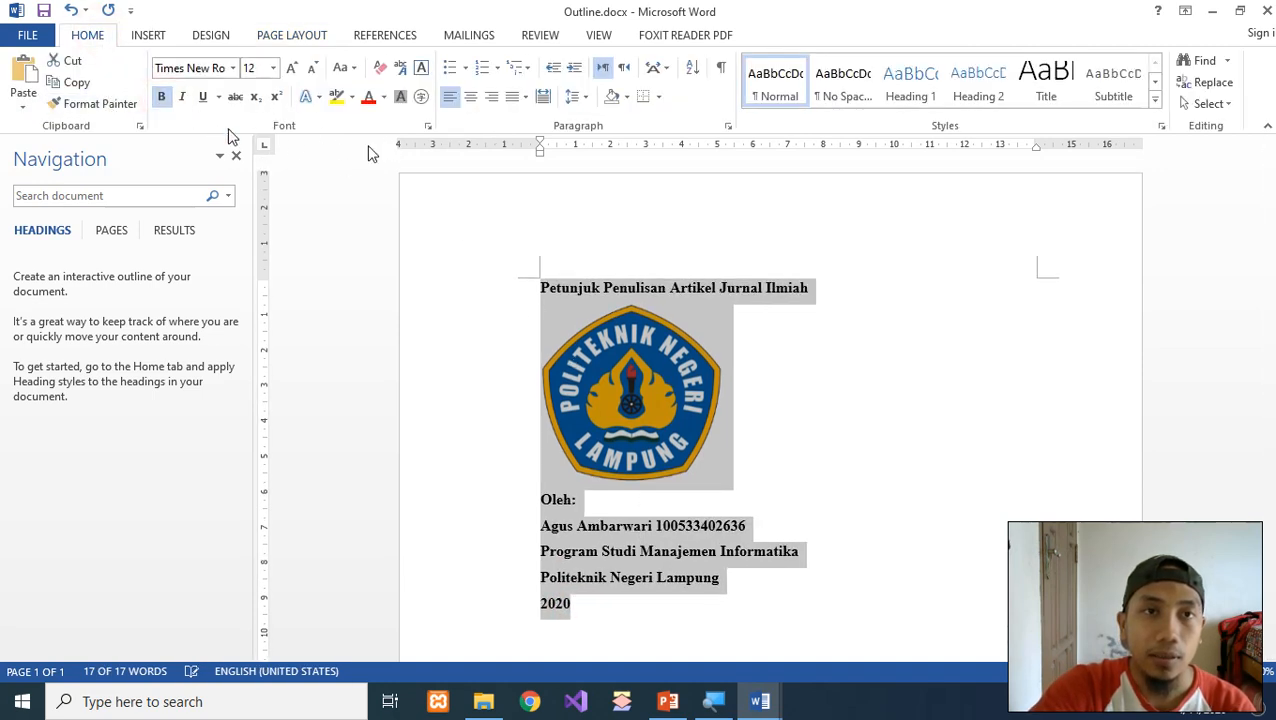
click(470, 97)
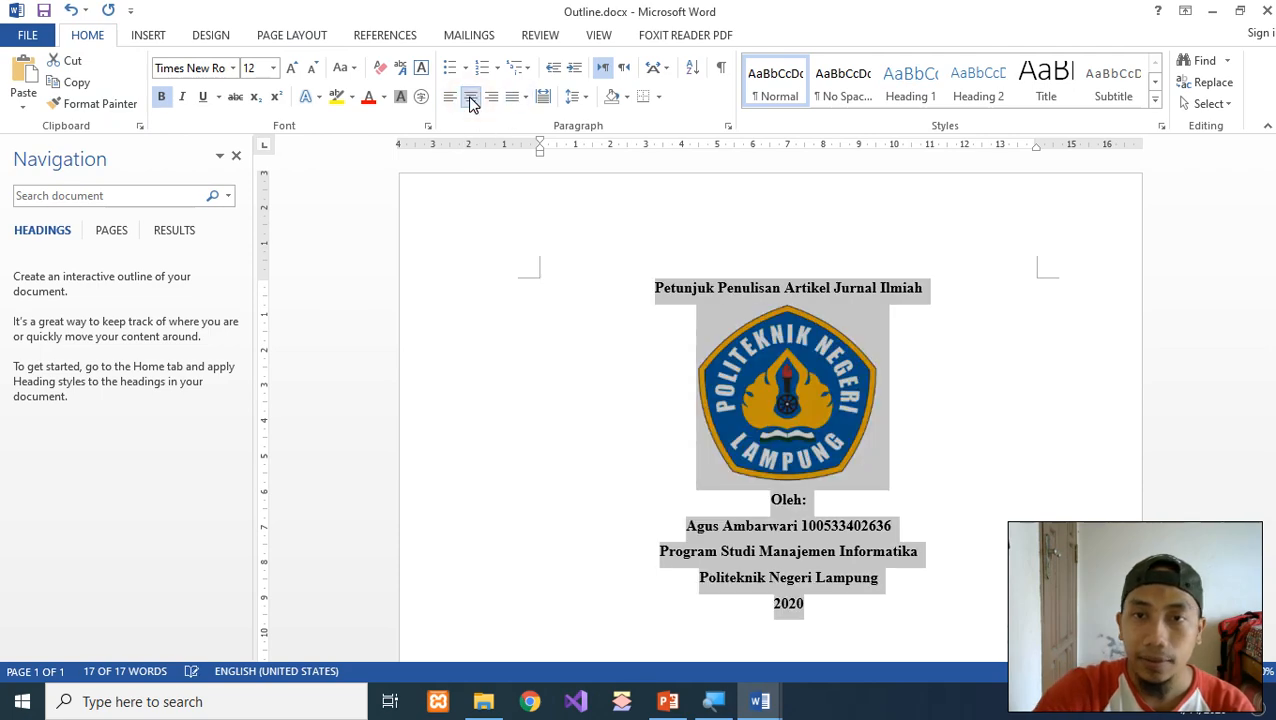
click(921, 377)
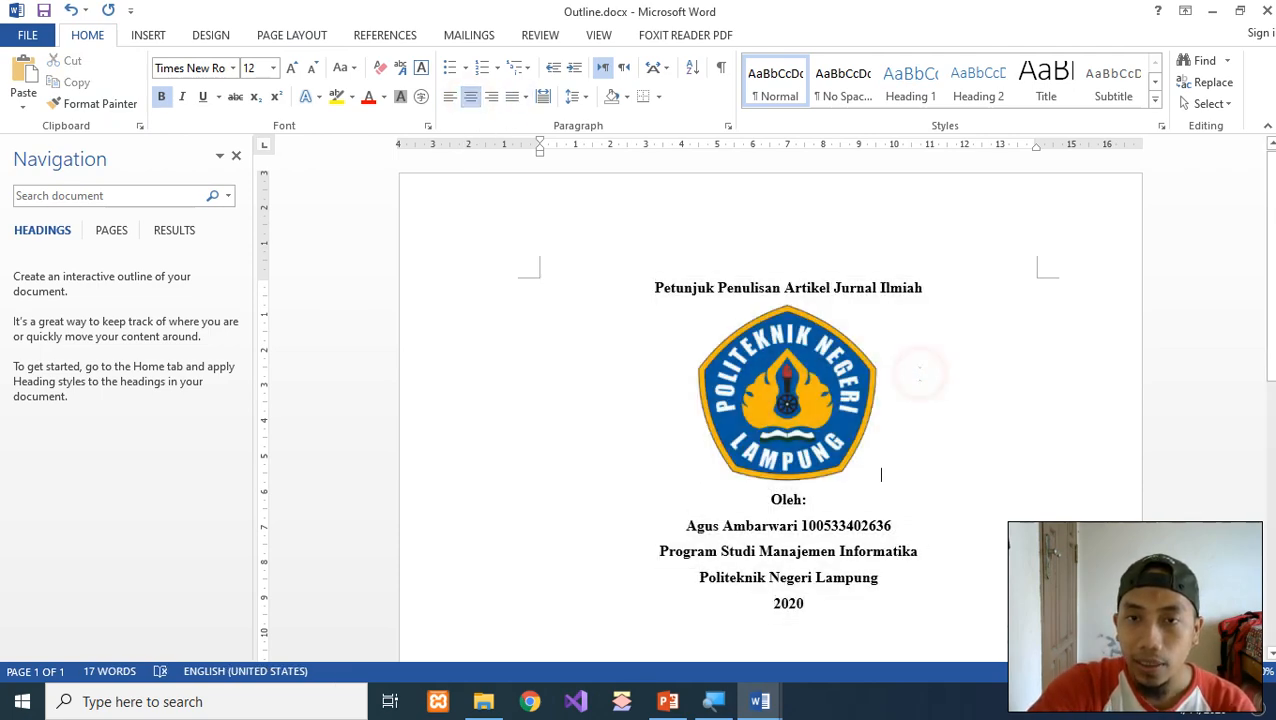
Step: Change the cover title "Petunjuk Penulisan Artikel Jurnal Ilmiah" to UPPERCASE
drag(658, 294, 924, 292)
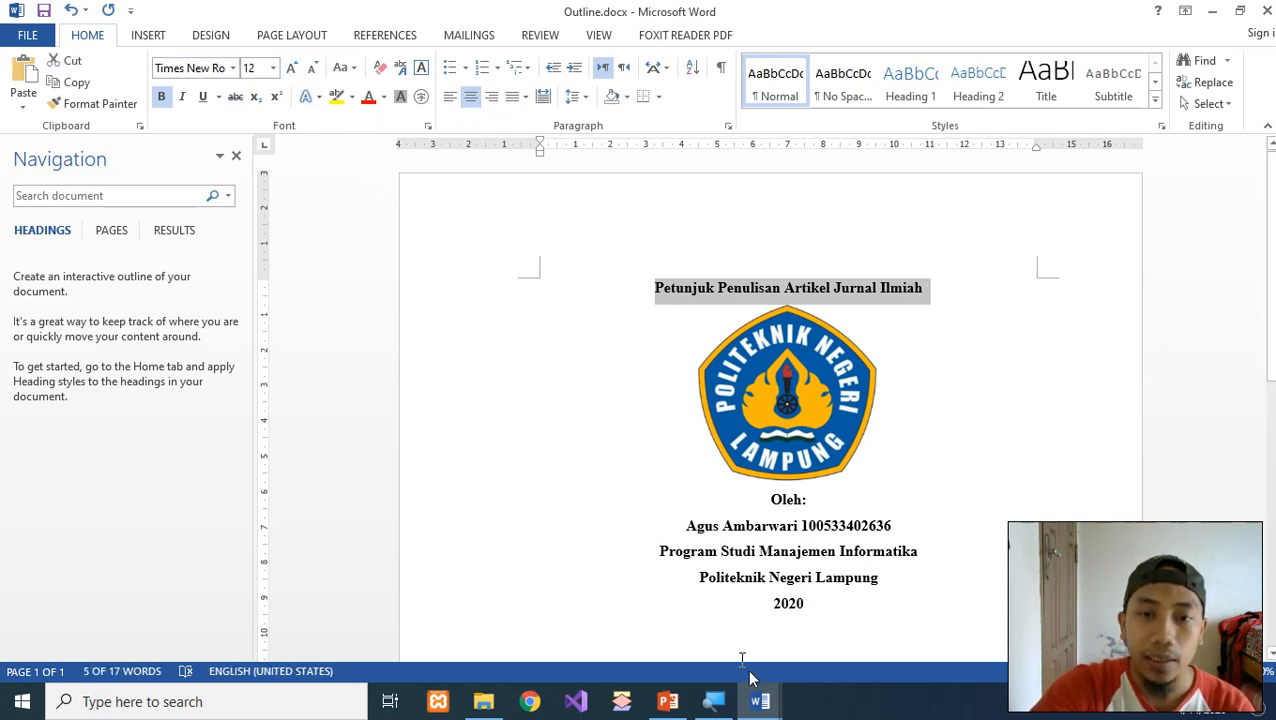
click(713, 701)
click(1107, 84)
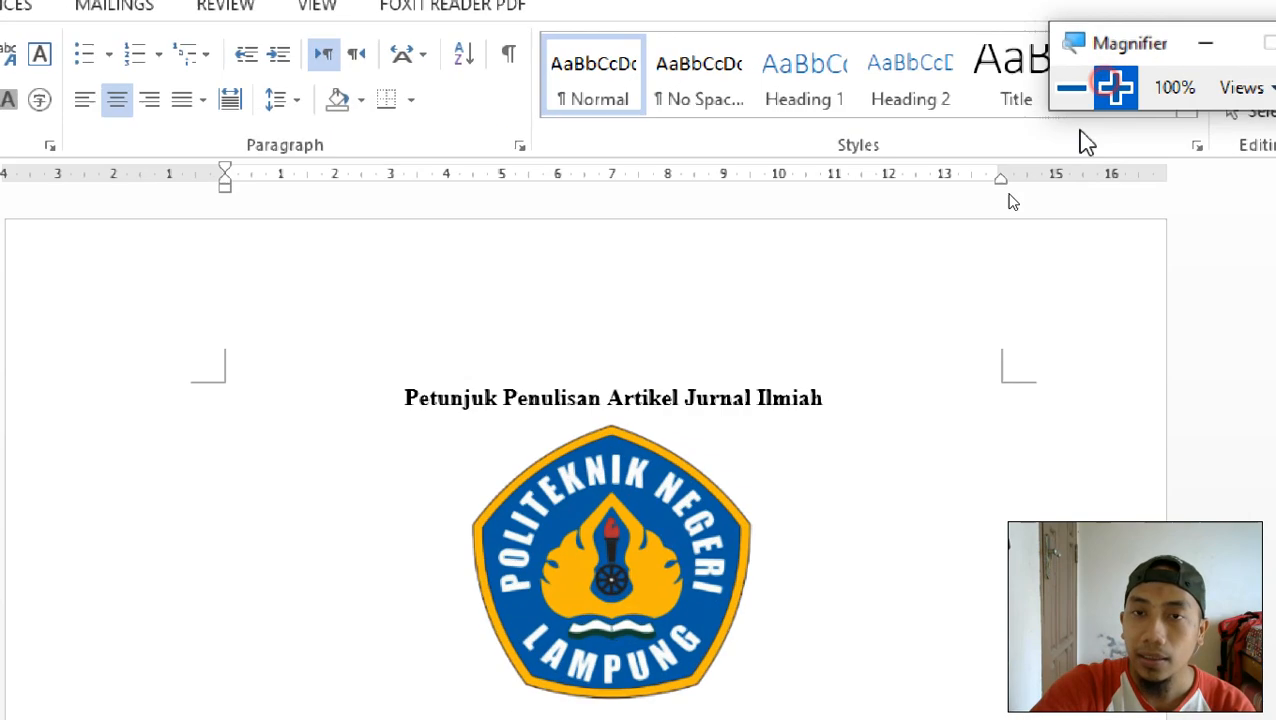
click(734, 285)
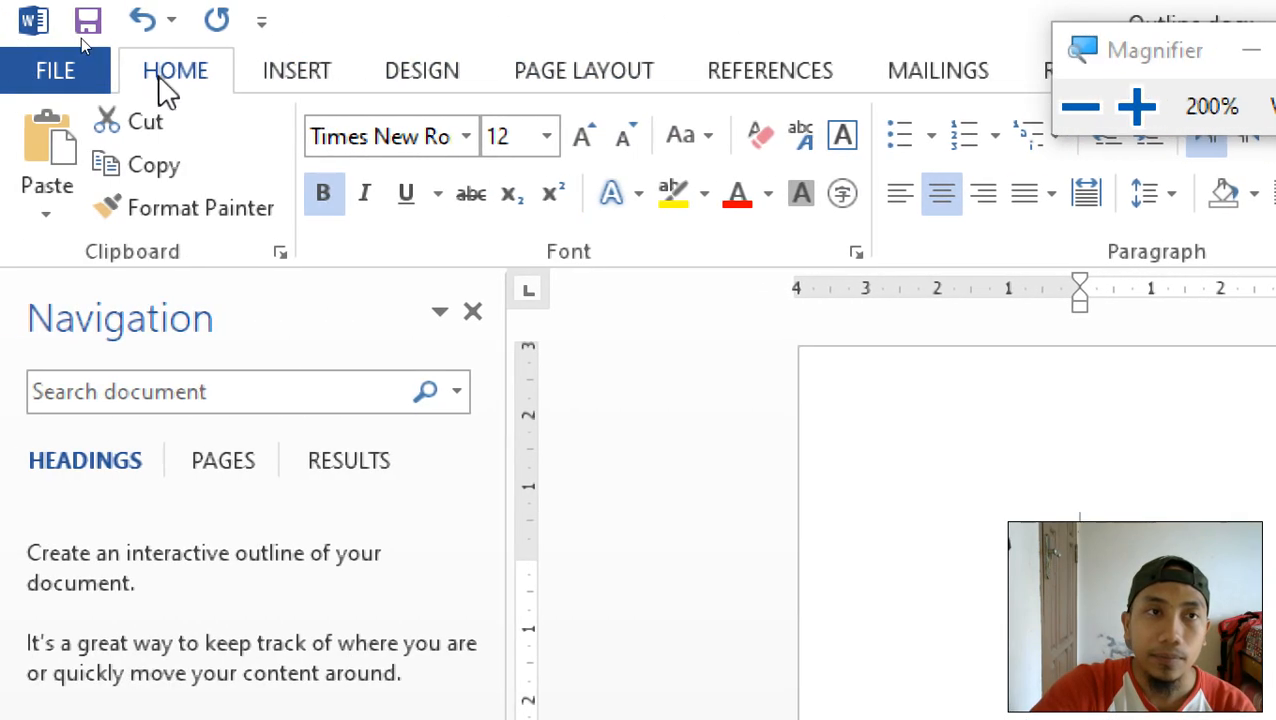
click(709, 140)
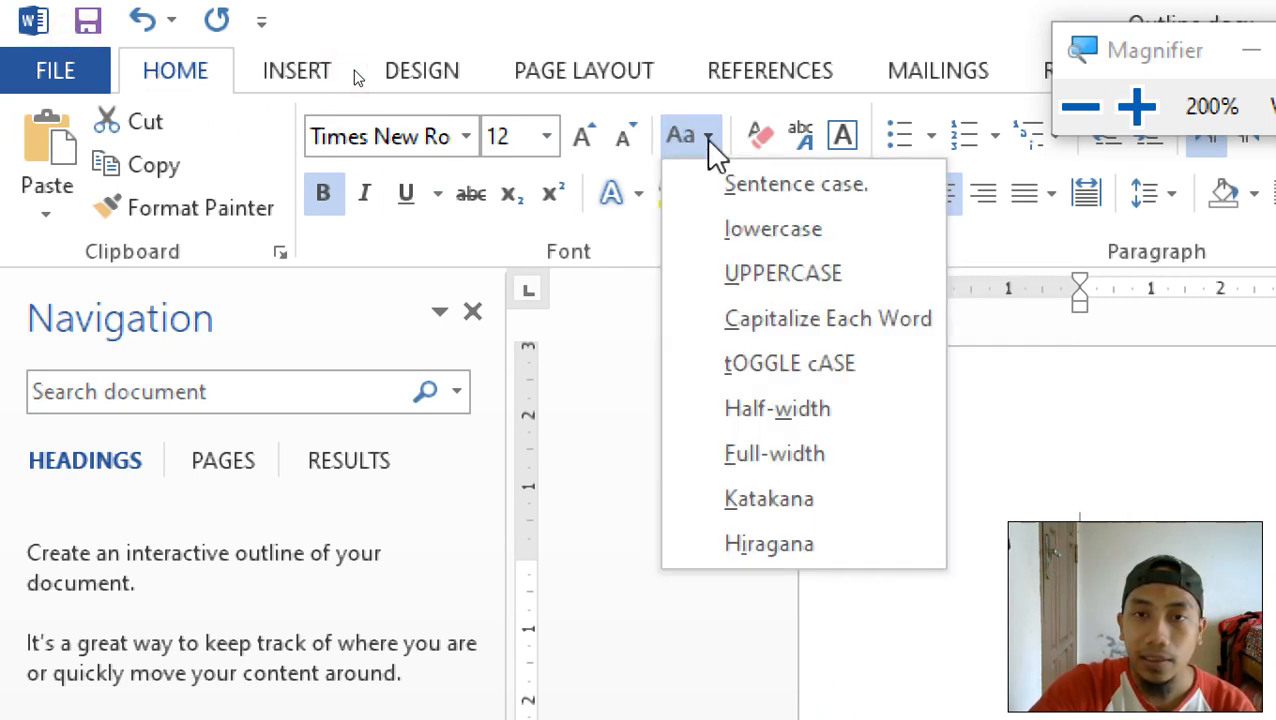
click(807, 263)
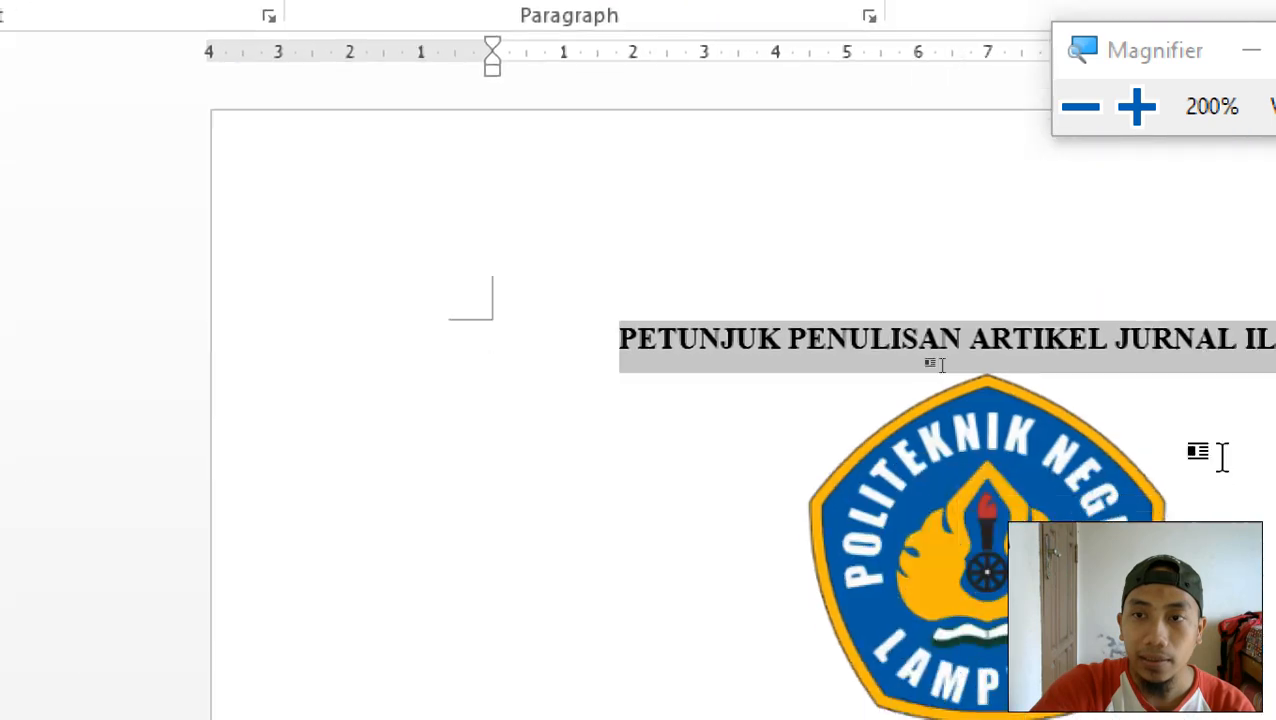
click(1085, 108)
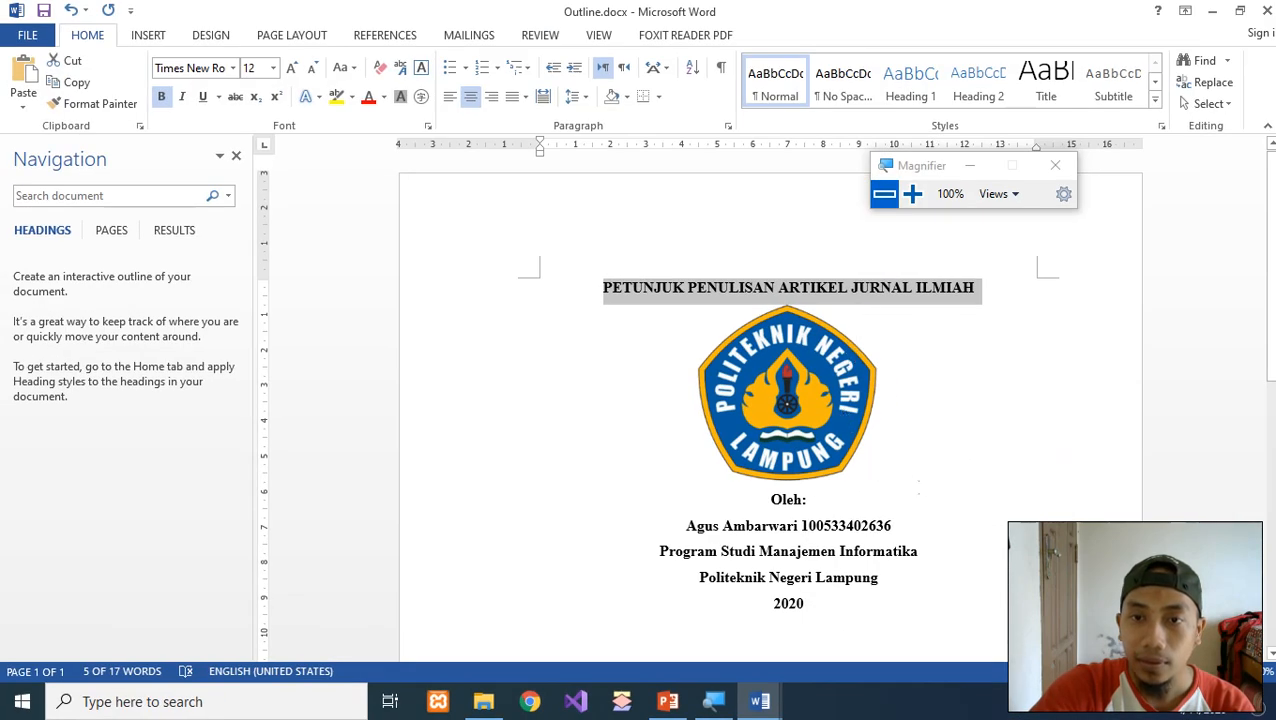
Step: Change the two lines "Program Studi Manajemen Informatika" and "Politeknik Negeri Lampung" to UPPERCASE
click(916, 484)
scroll(886, 509, down, 2)
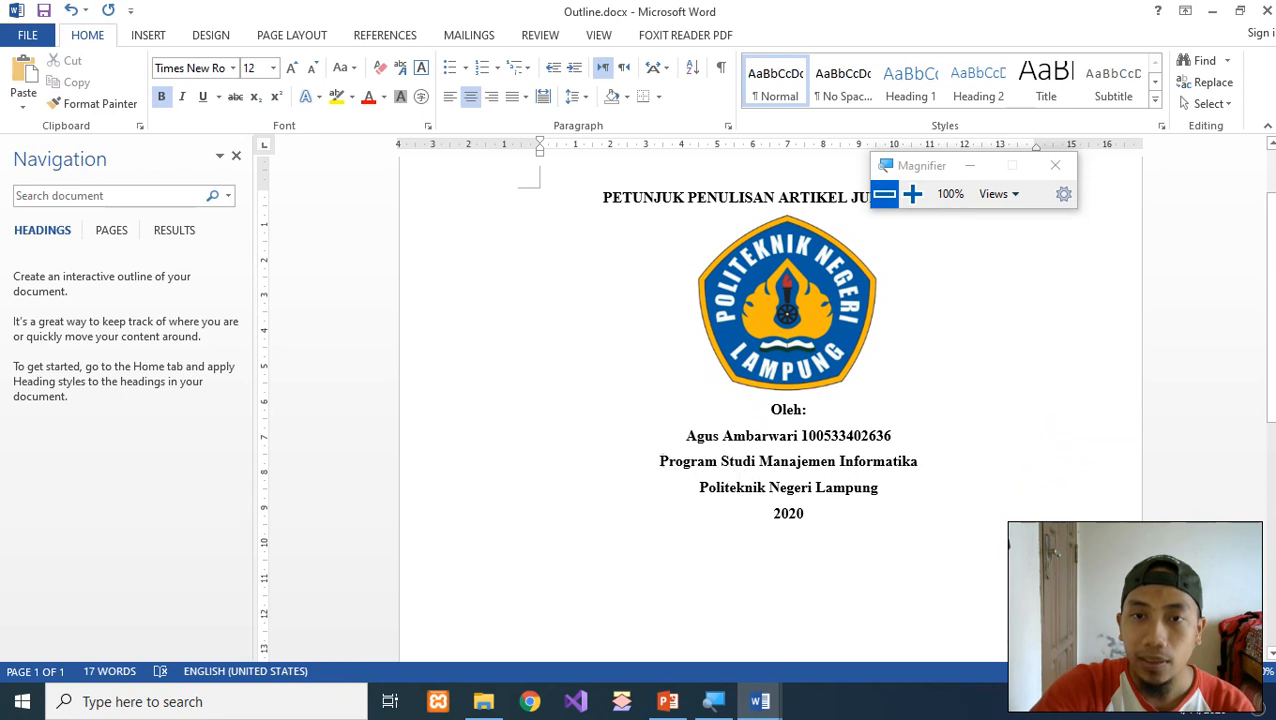
drag(652, 459, 880, 490)
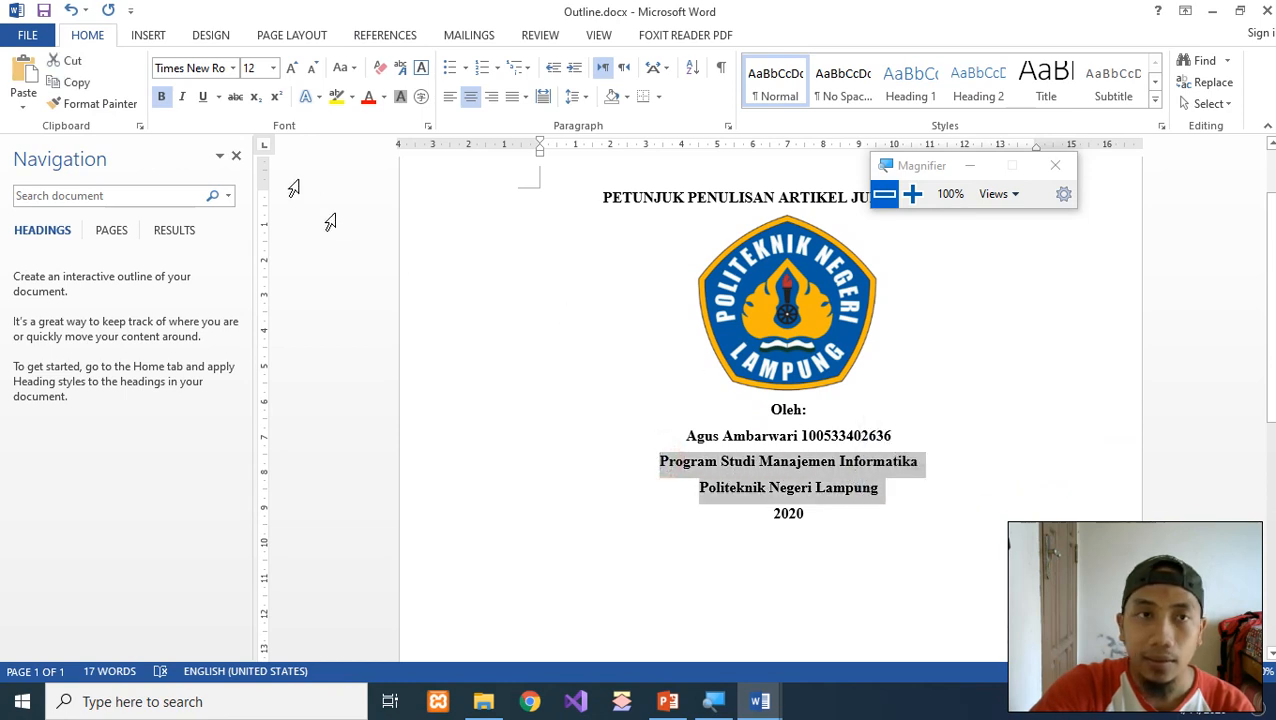
click(344, 67)
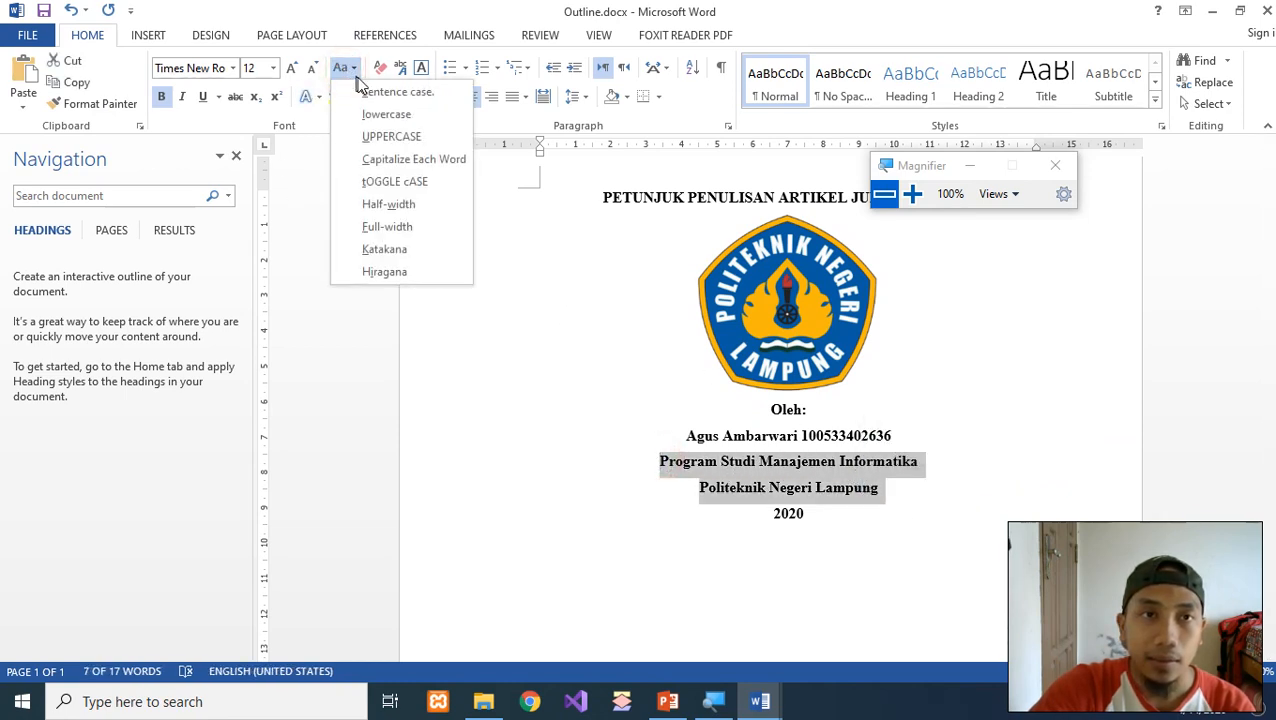
click(377, 139)
click(835, 446)
scroll(920, 401, up, 2)
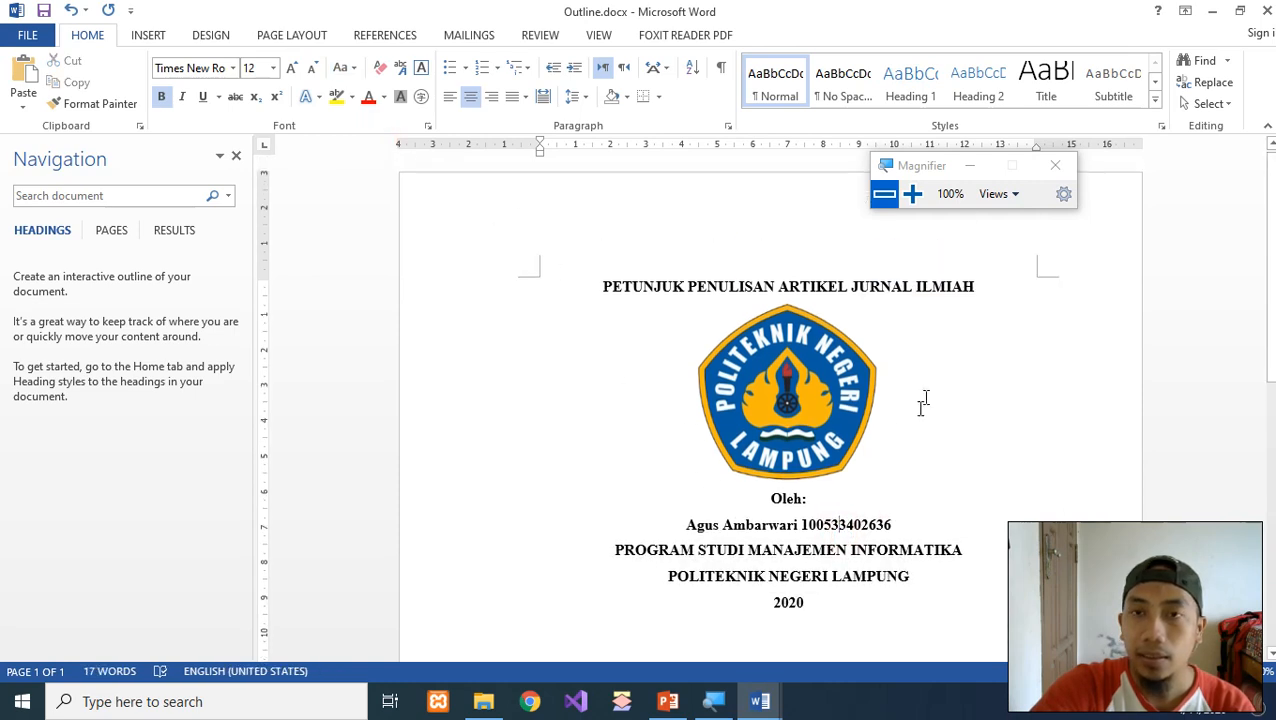
Step: Insert one empty paragraph each below the cover title, the logo and the line with the author's name and number
drag(922, 180, 924, 46)
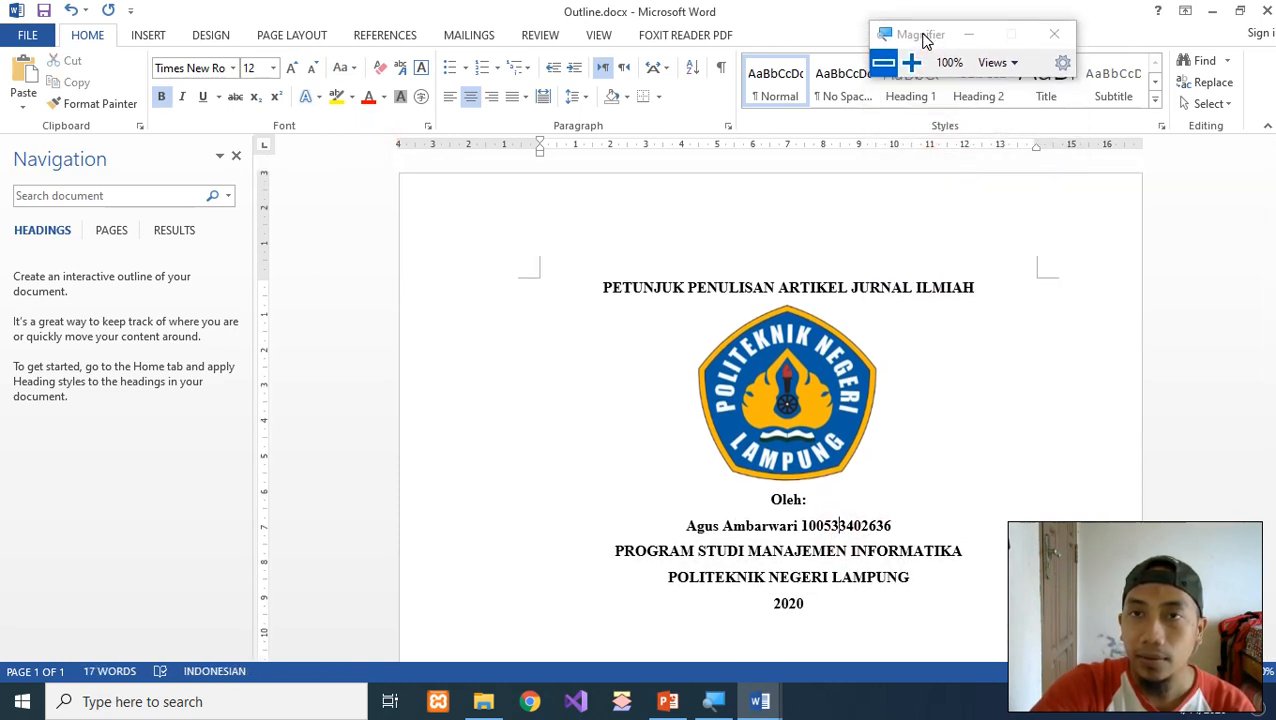
click(972, 348)
click(1023, 284)
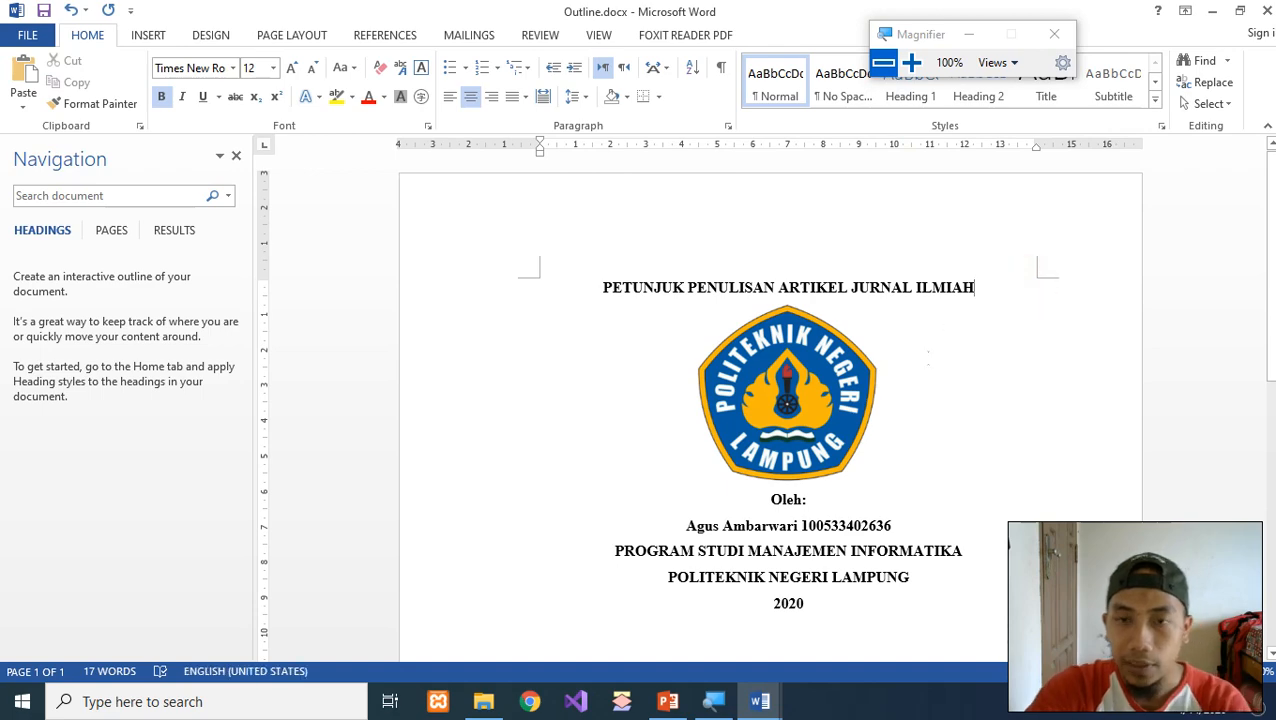
key(Return)
scroll(845, 390, down, 2)
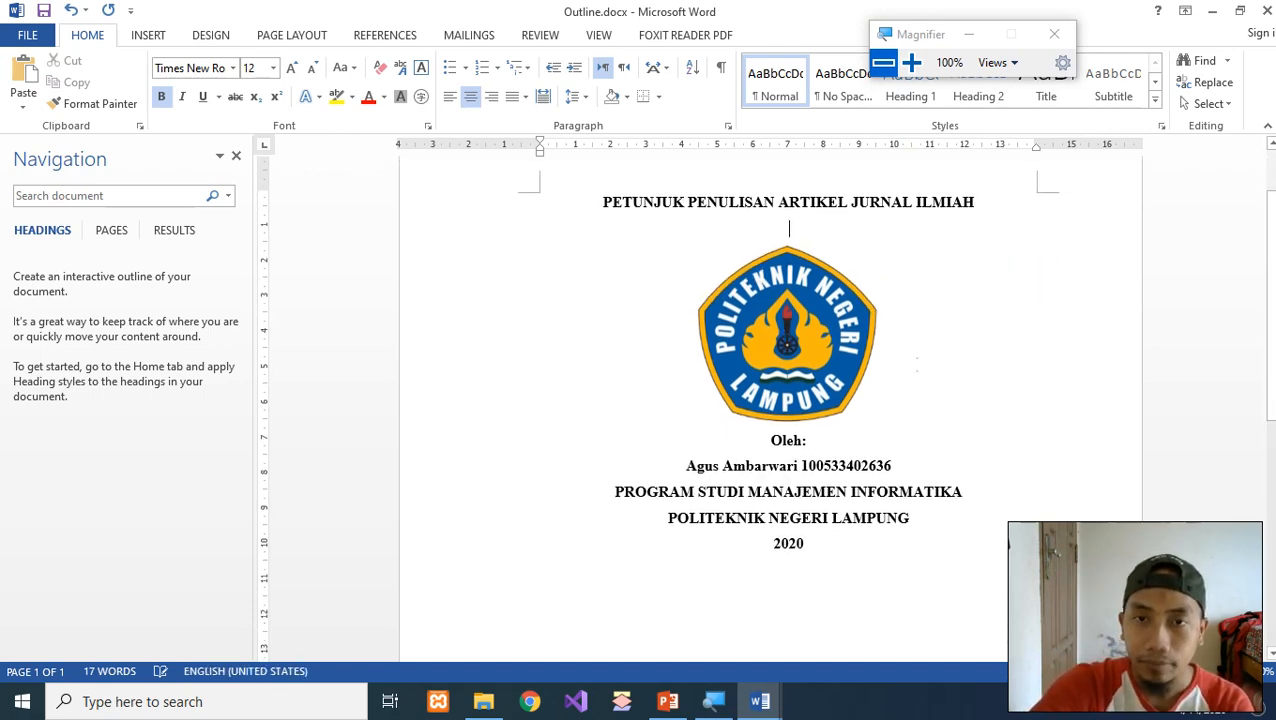
click(995, 400)
key(Return)
scroll(996, 400, down, 2)
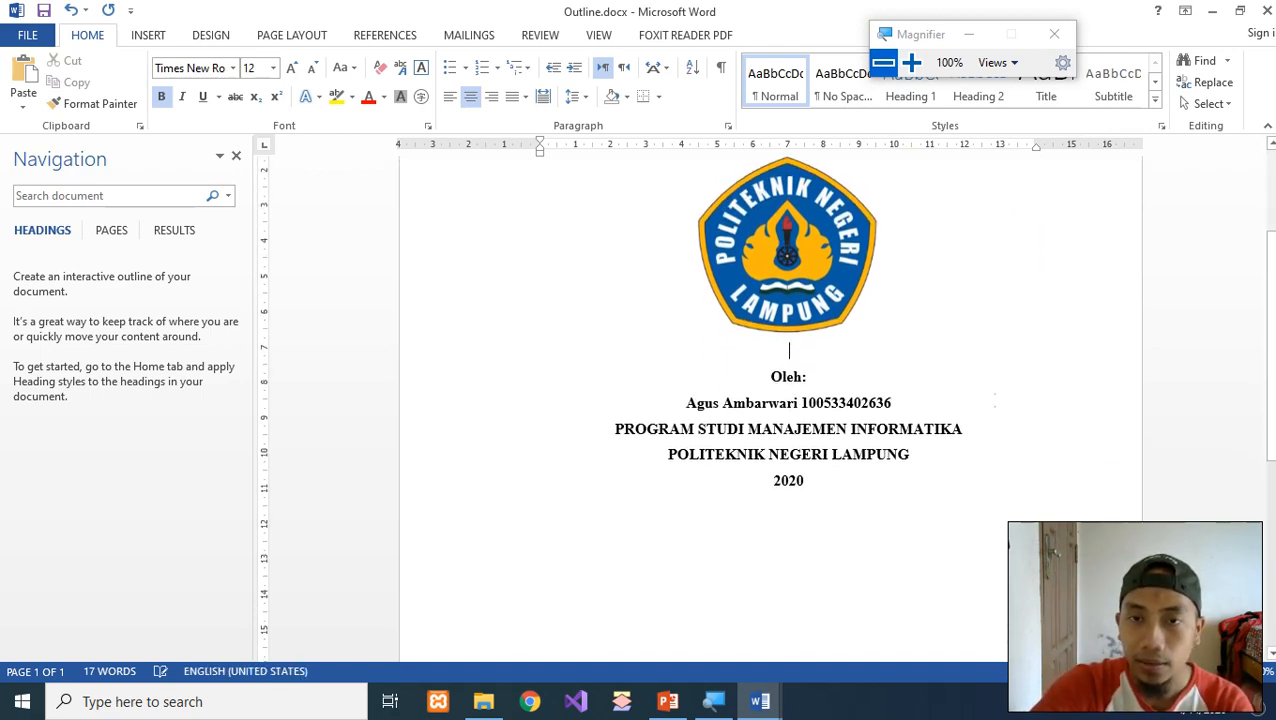
scroll(996, 400, up, 4)
scroll(995, 398, down, 7)
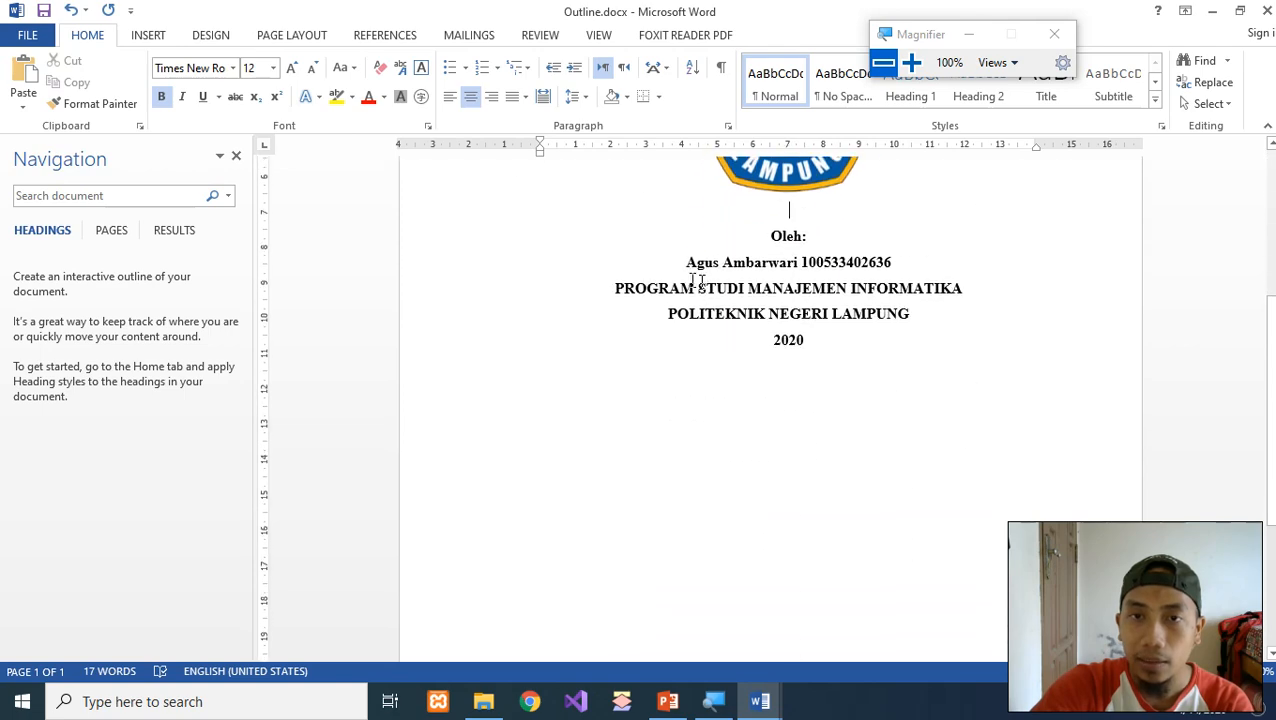
click(920, 263)
key(Return)
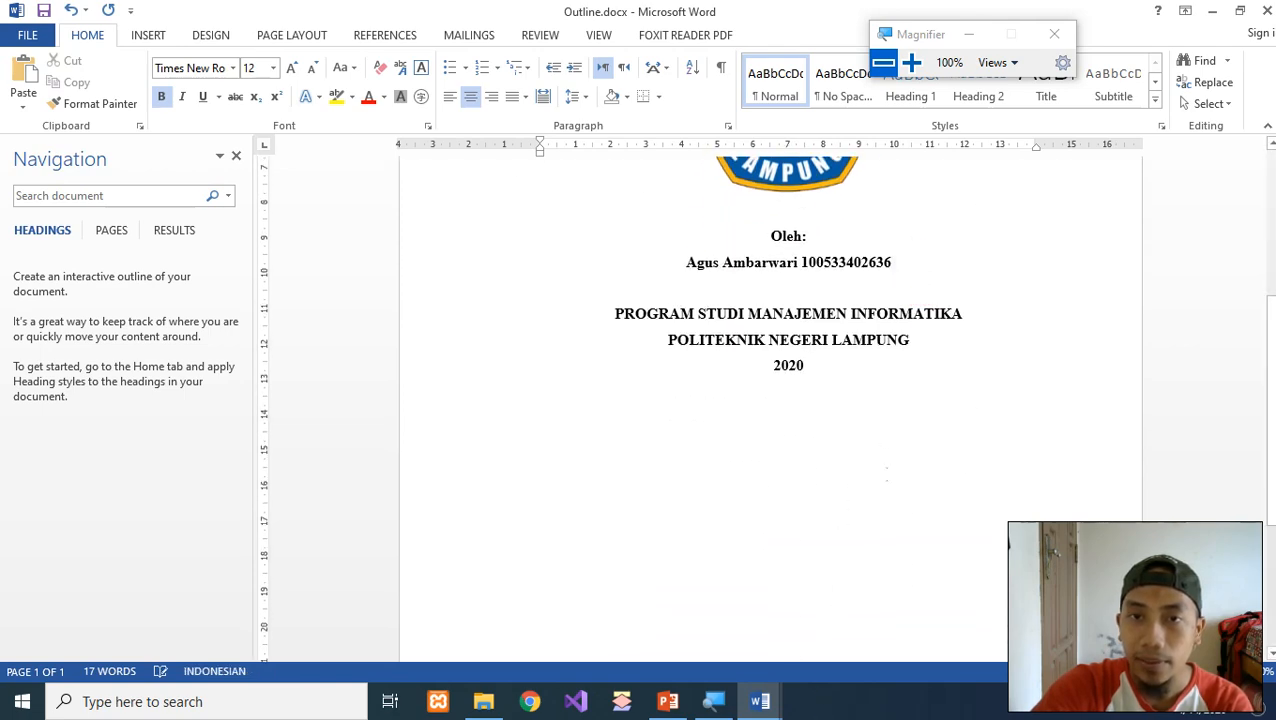
scroll(880, 462, down, 4)
scroll(880, 461, up, 11)
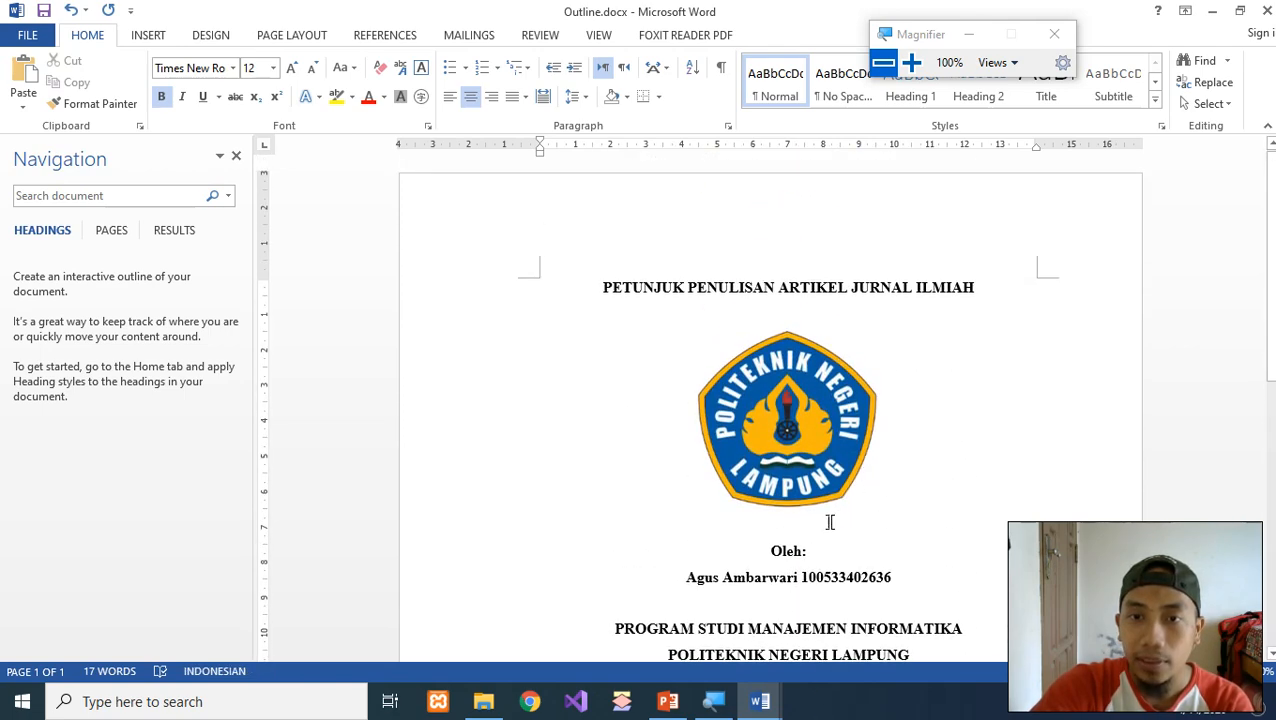
Step: Set the font size of the cover title to 16
click(823, 521)
click(803, 310)
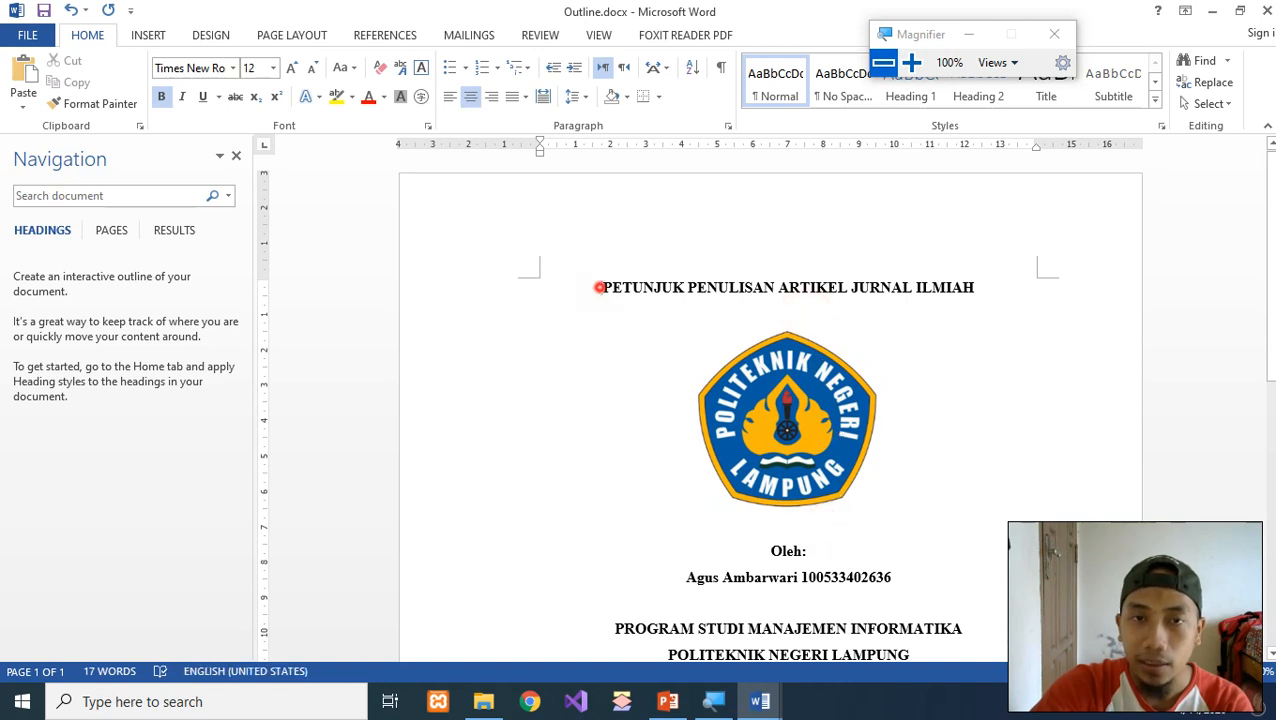
drag(599, 287, 980, 290)
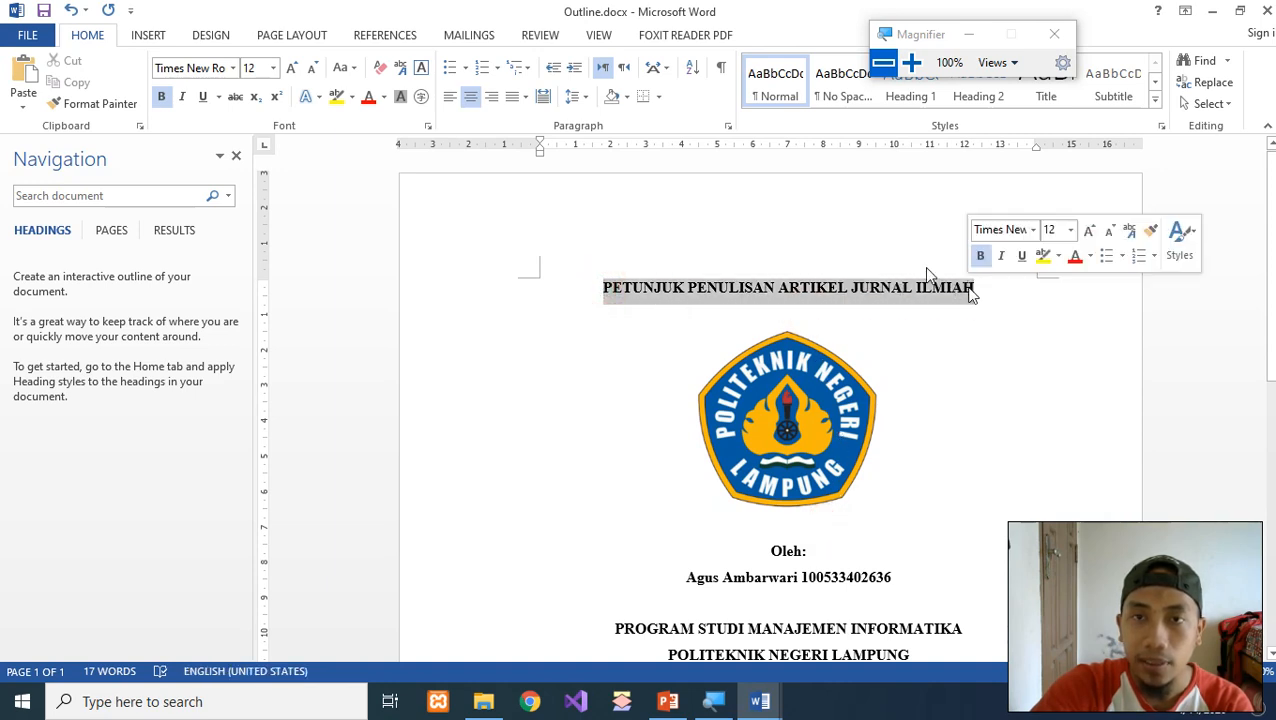
click(272, 68)
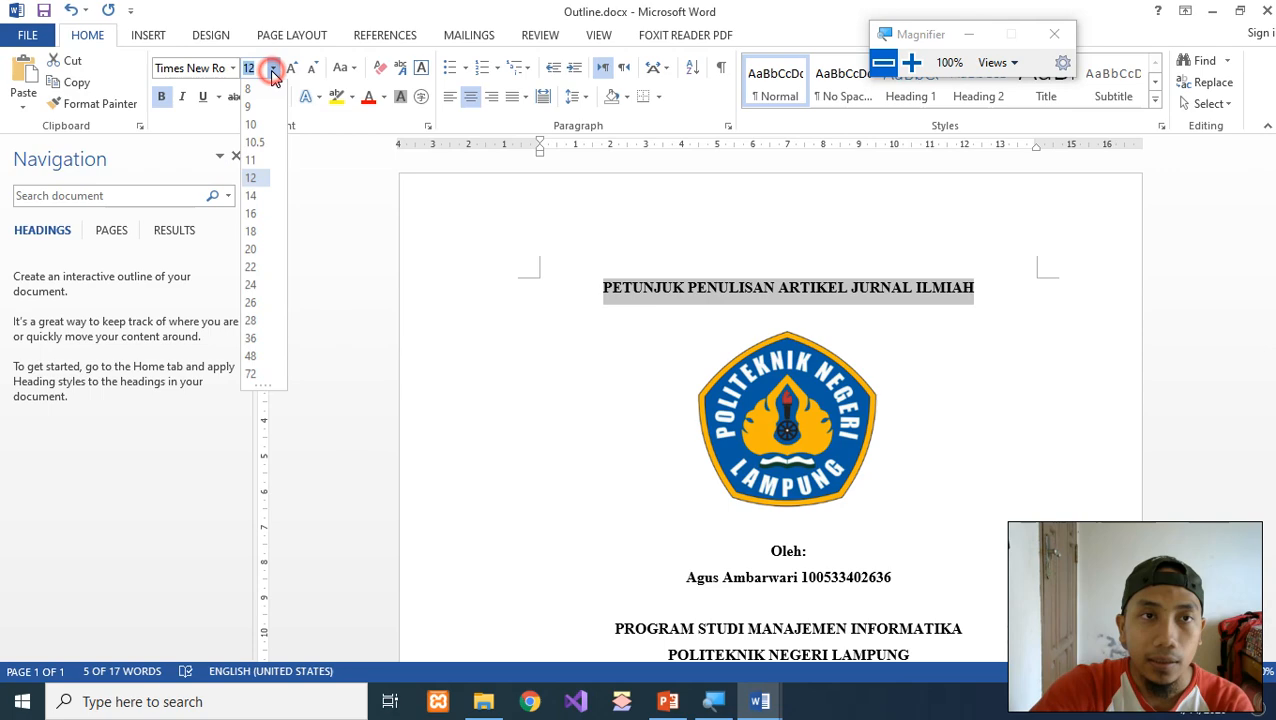
click(257, 217)
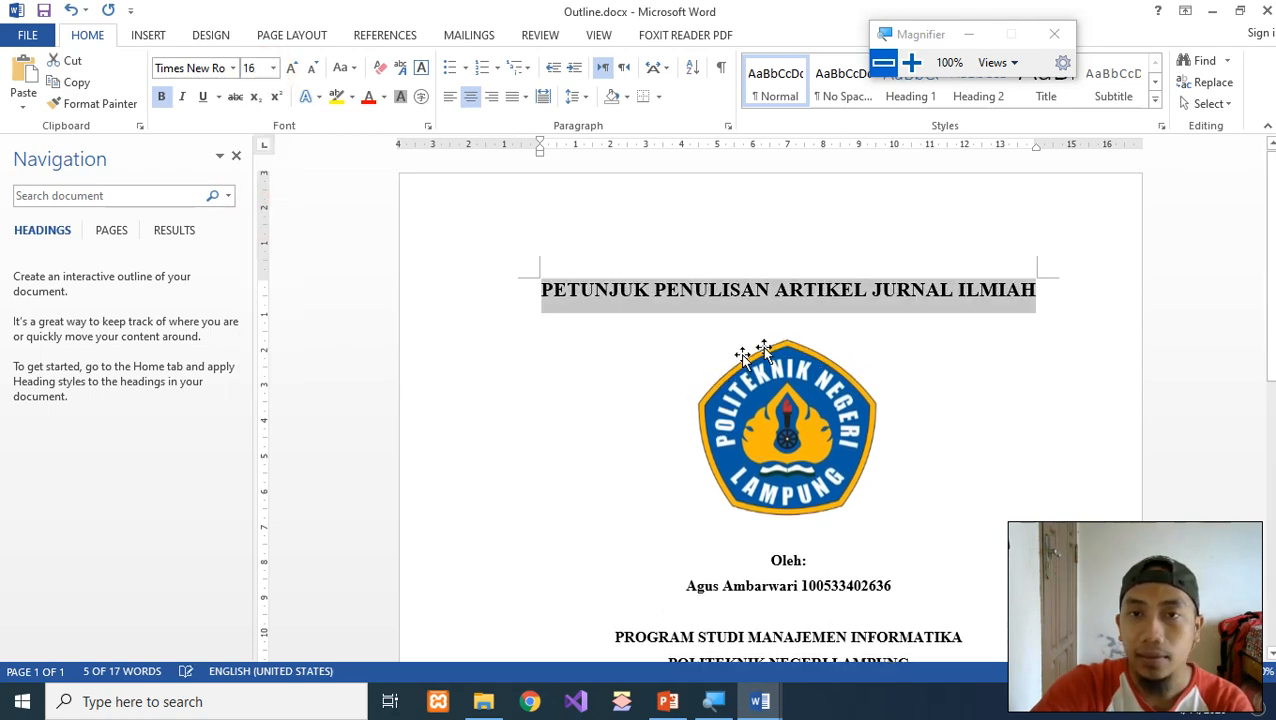
Step: Try replacing the empty paragraph below the title with a new one started from the title's end, and undo both edits
click(789, 321)
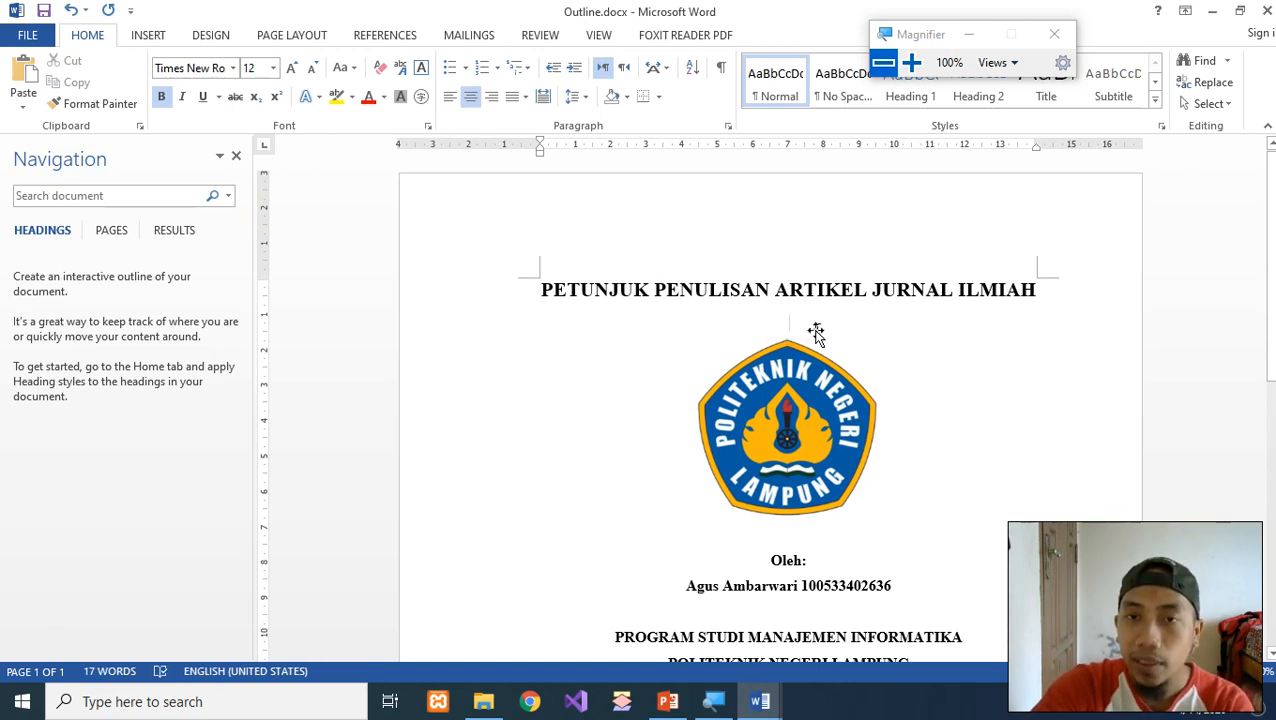
key(Delete)
click(1062, 290)
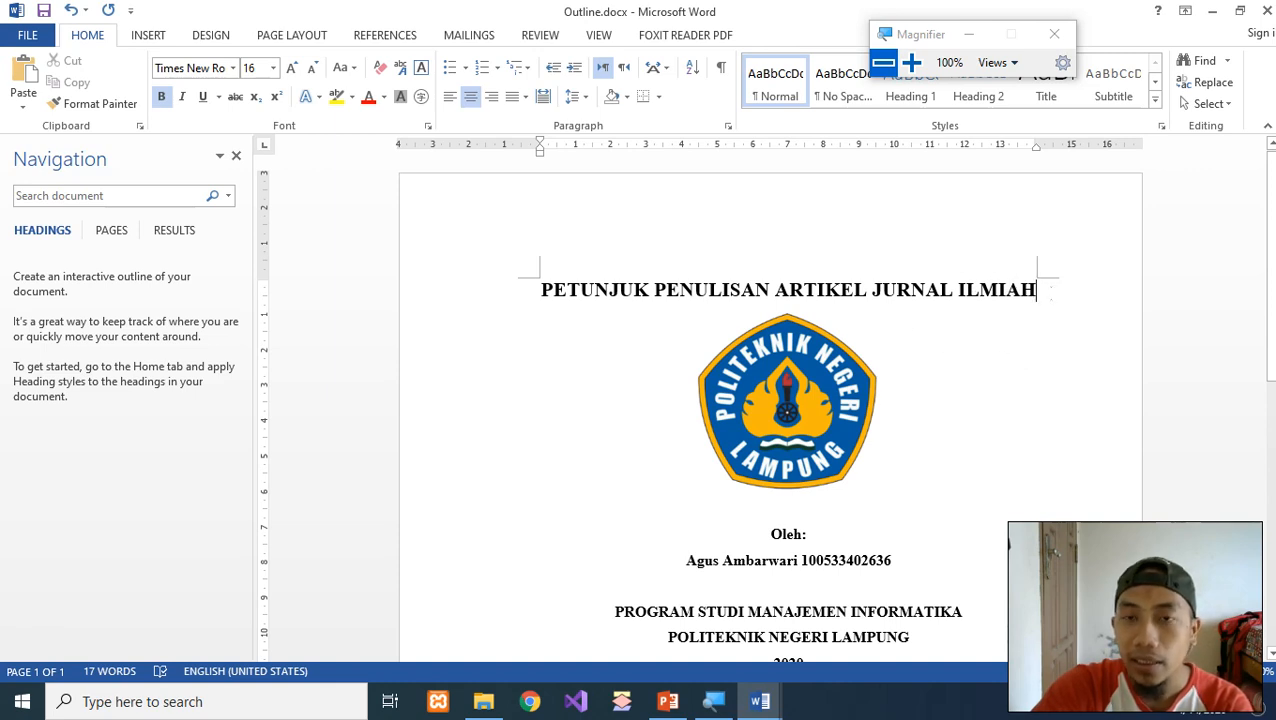
key(Return)
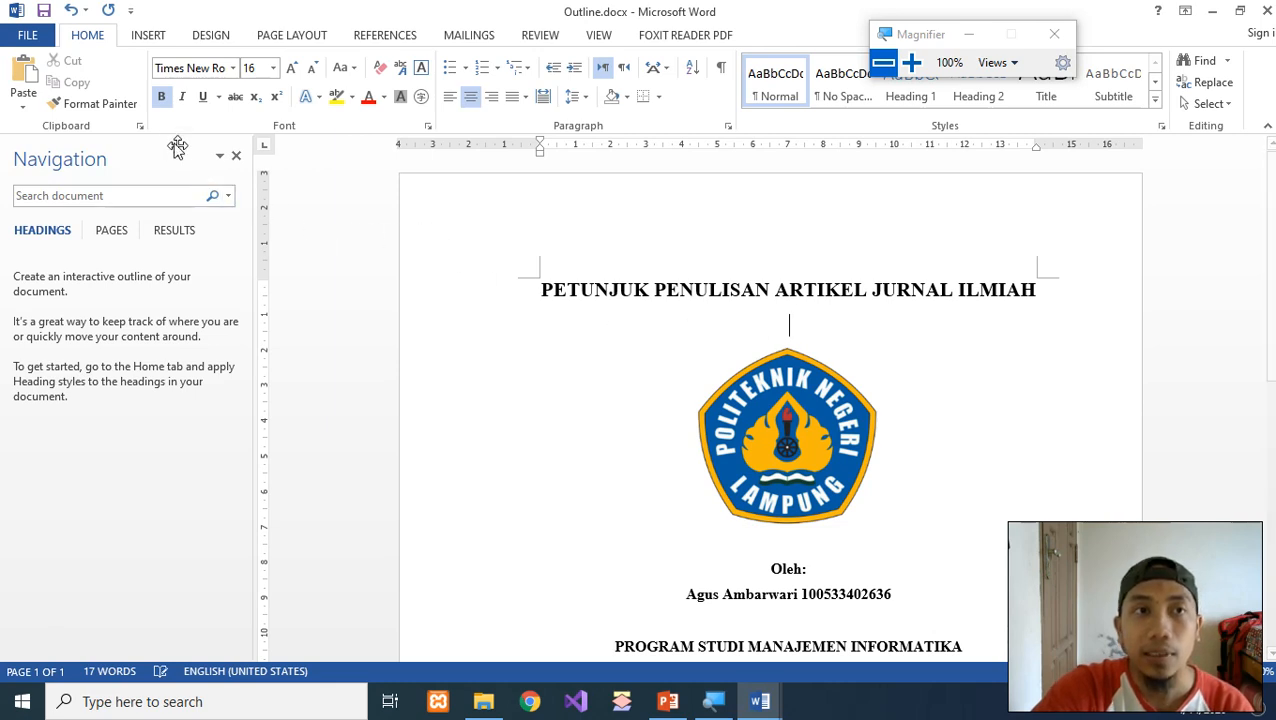
click(70, 12)
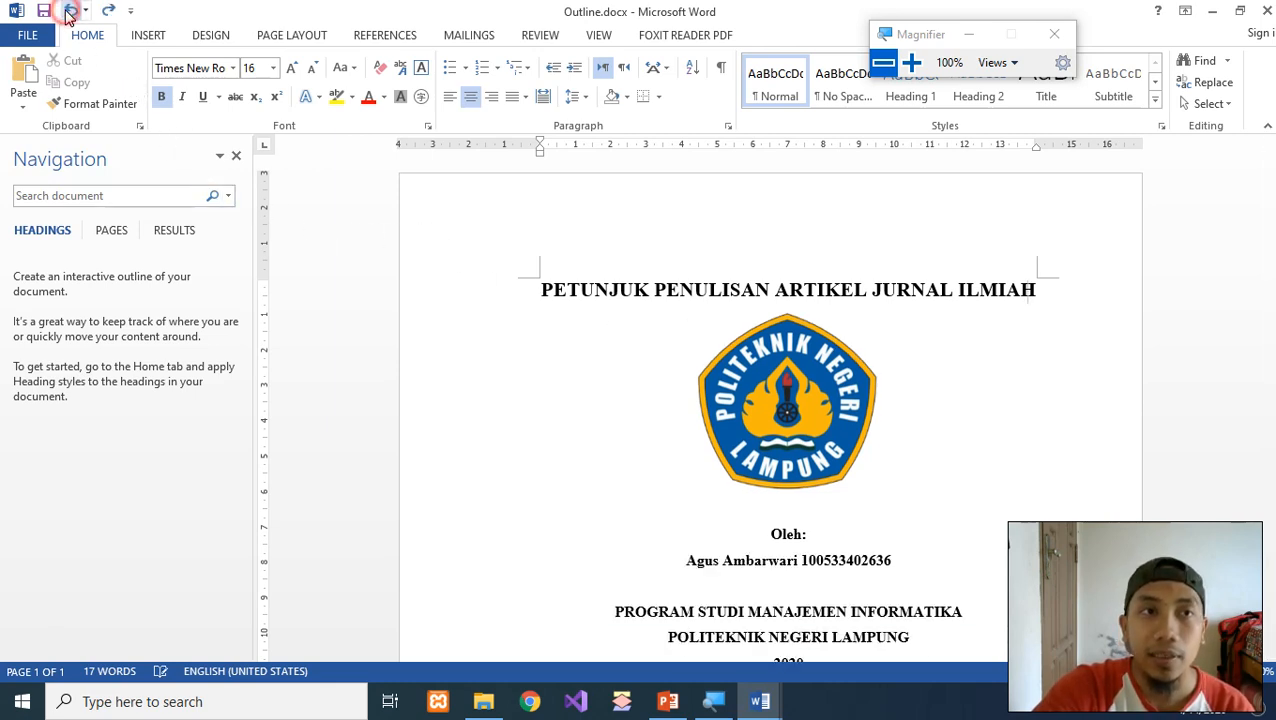
click(70, 12)
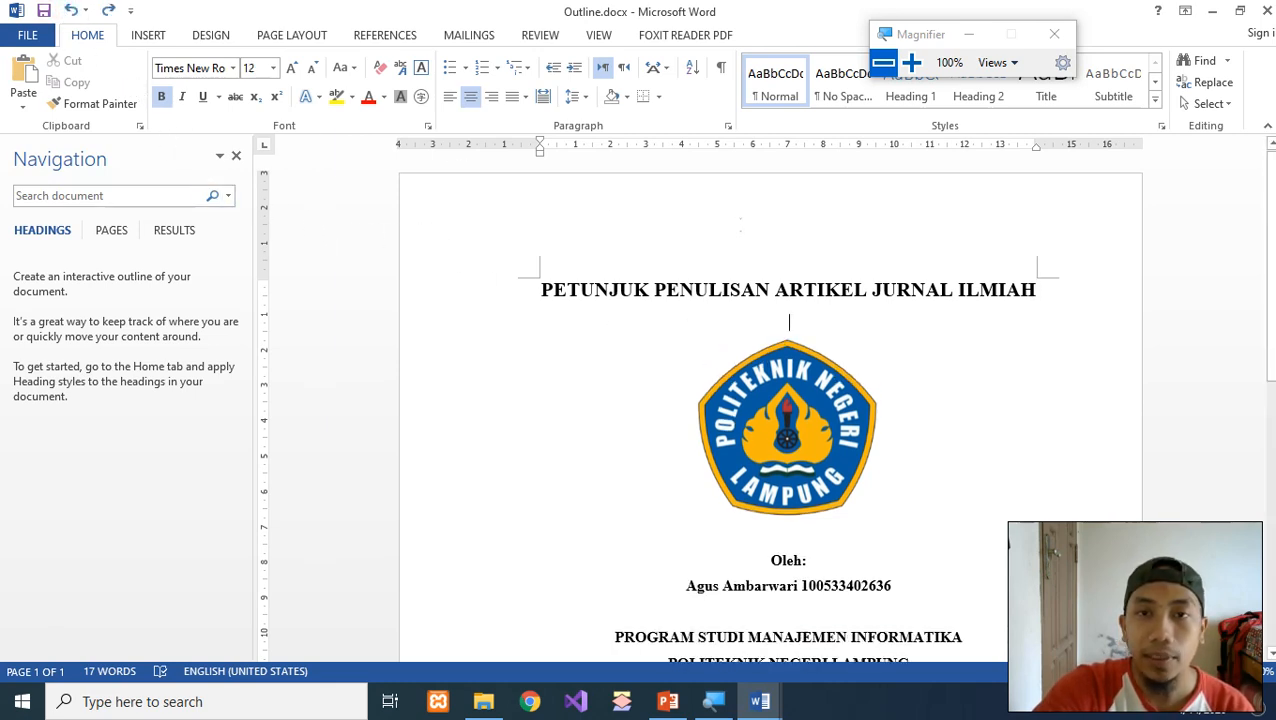
click(819, 320)
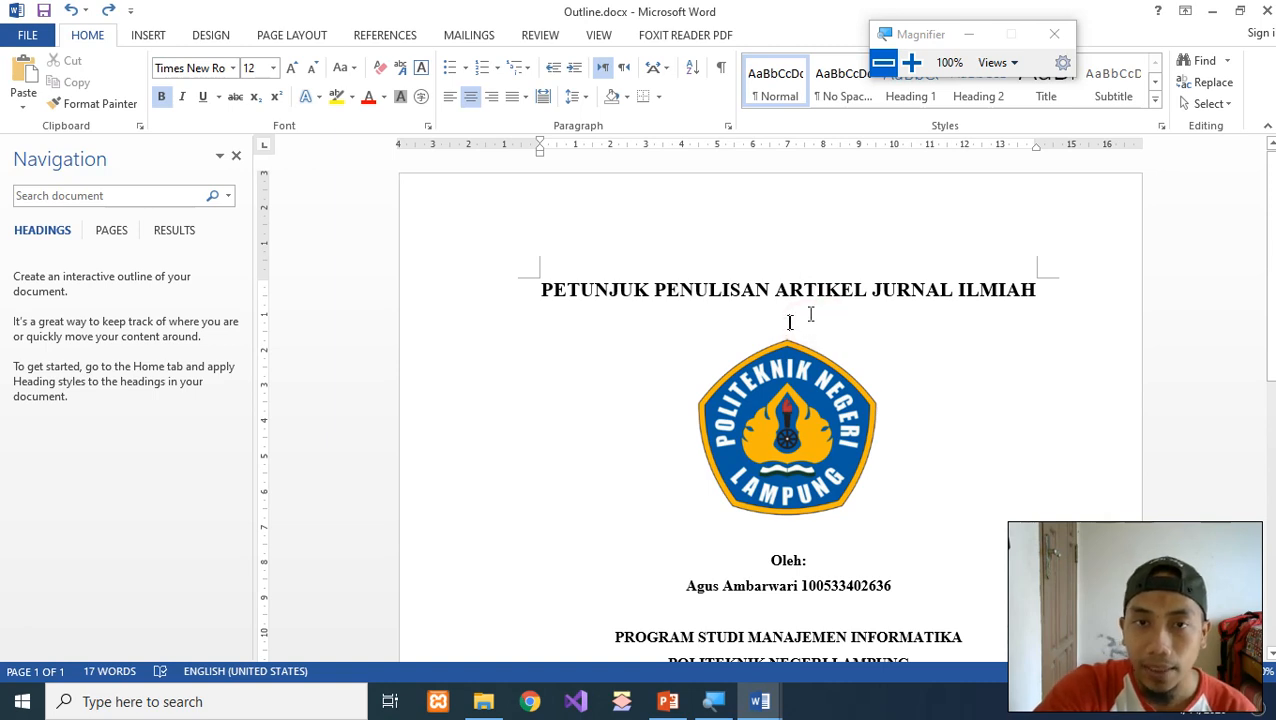
scroll(850, 315, down, 1)
scroll(866, 318, up, 1)
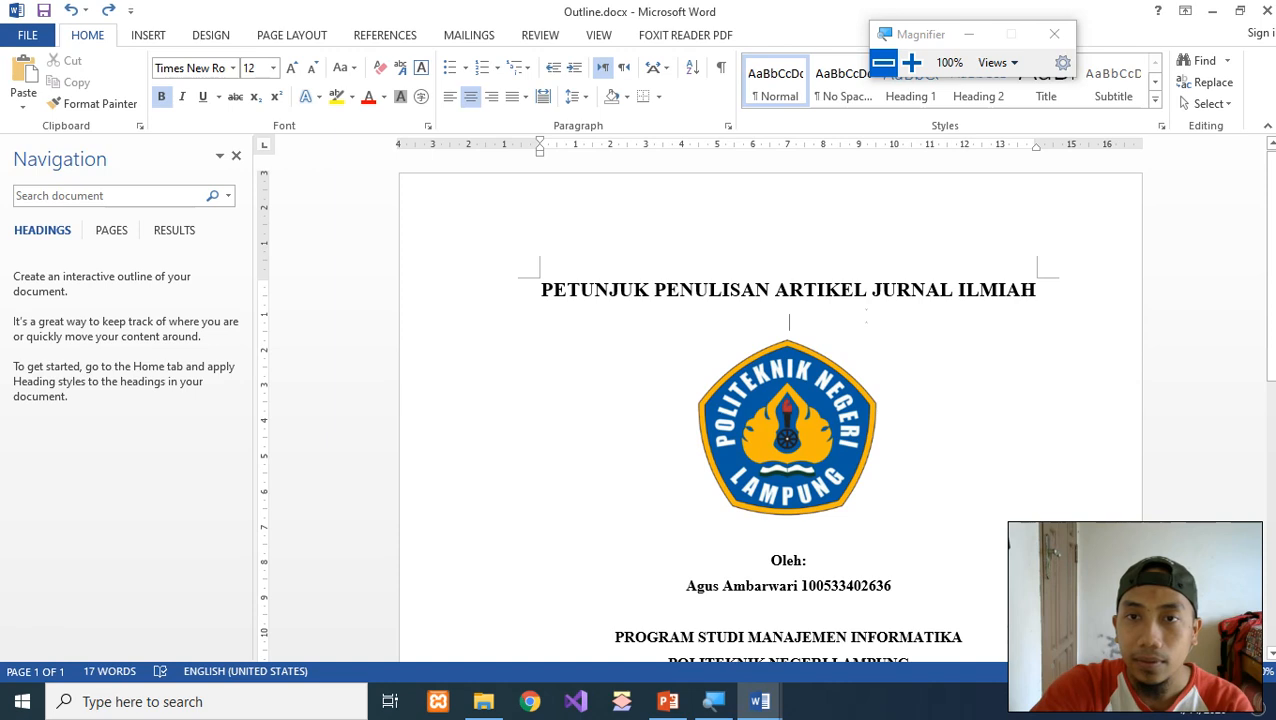
click(778, 284)
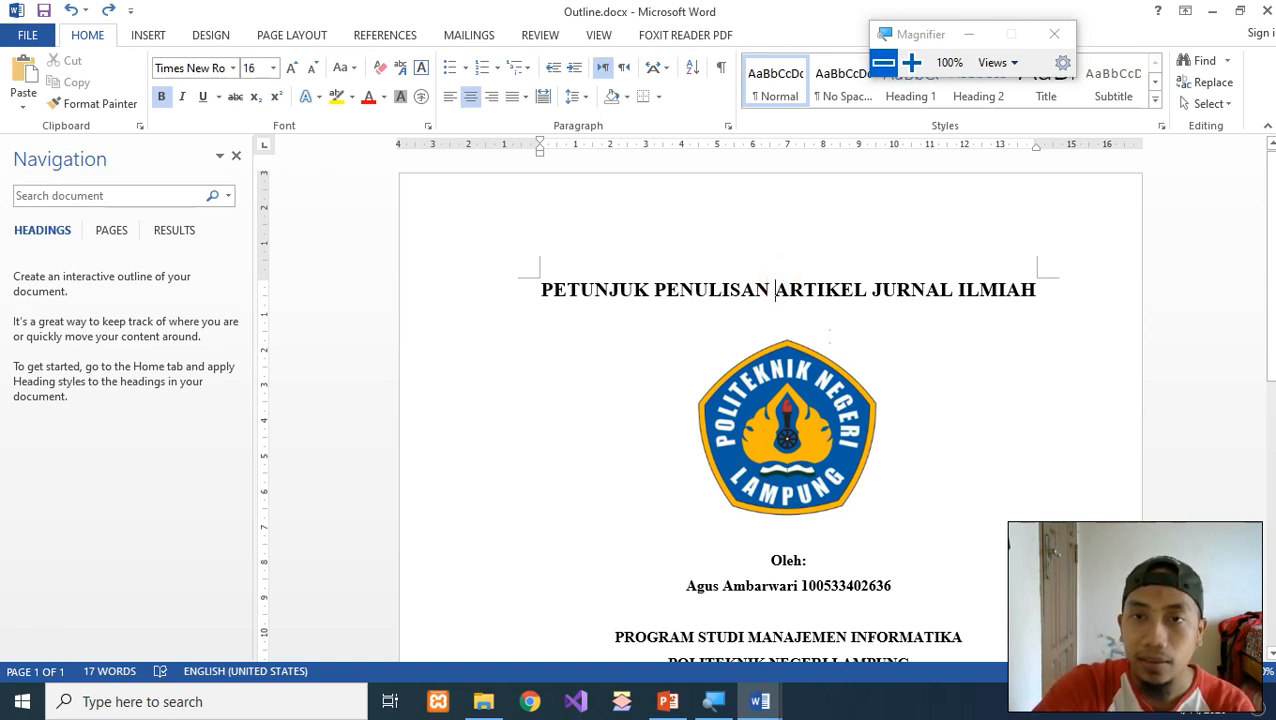
Step: Insert two more empty paragraphs between the cover title and the logo
click(829, 330)
key(Return)
key(Return)
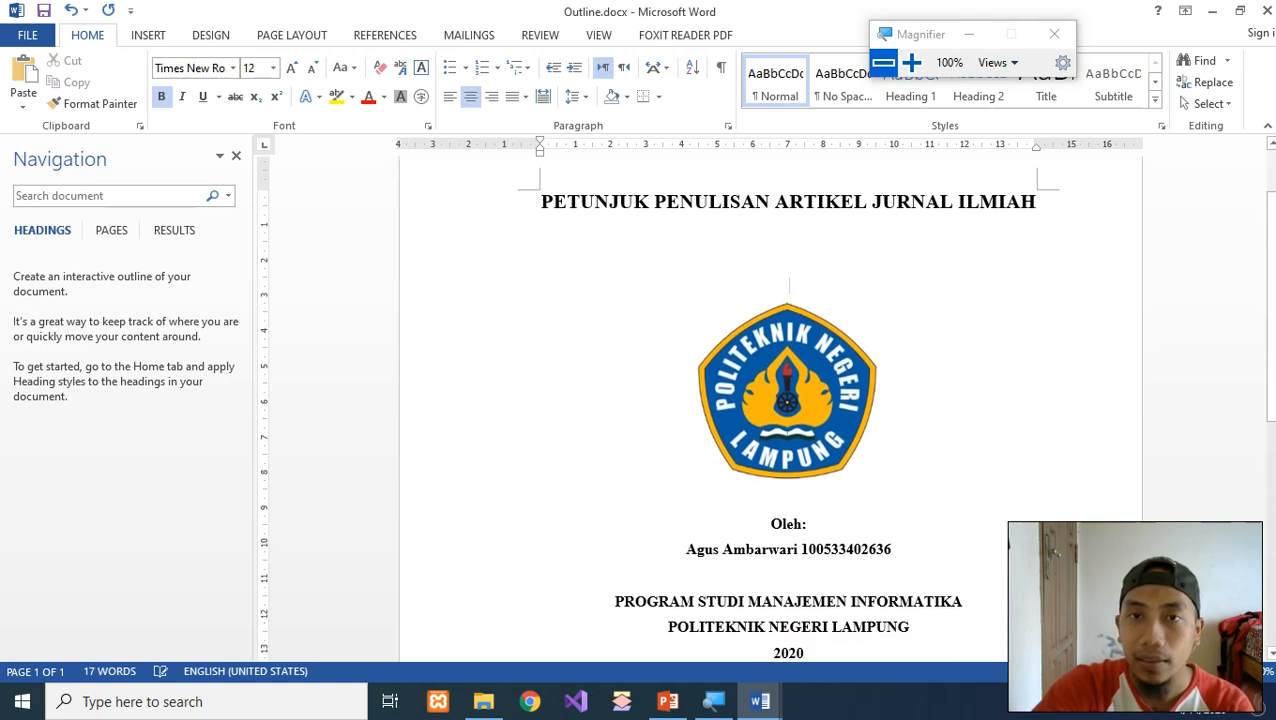
scroll(770, 400, down, 2)
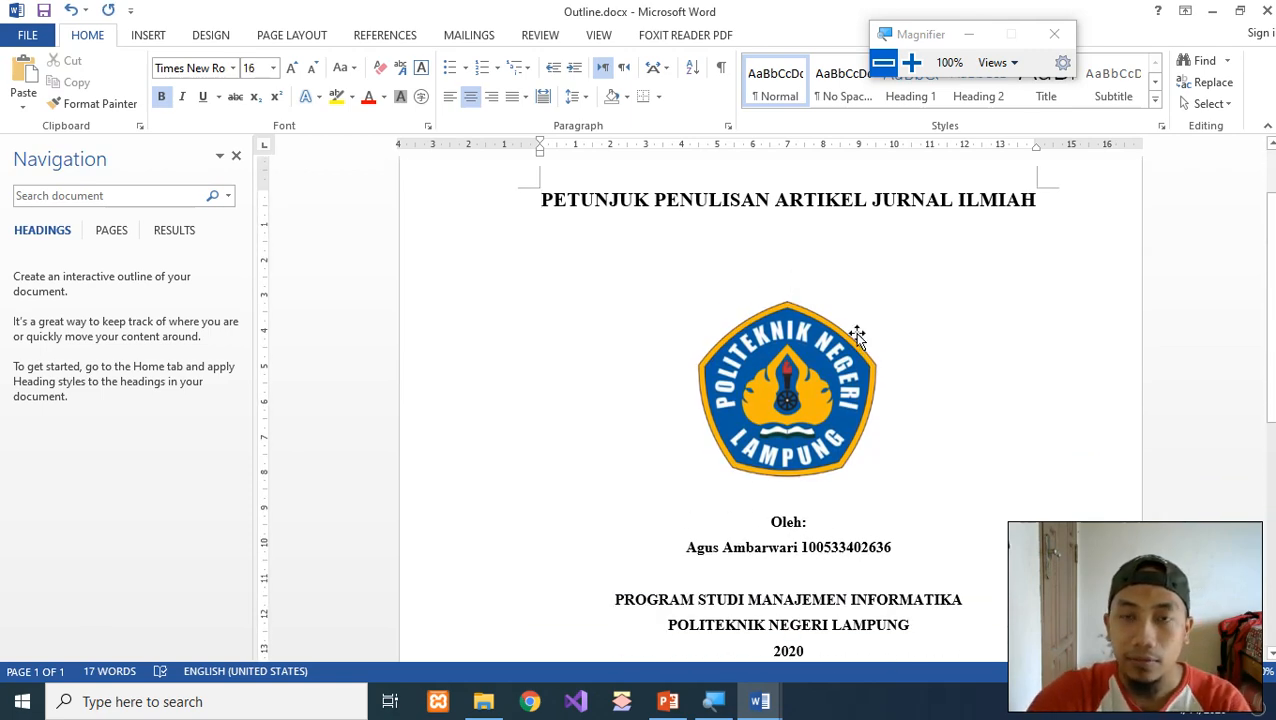
click(784, 237)
scroll(789, 306, up, 2)
scroll(804, 288, down, 2)
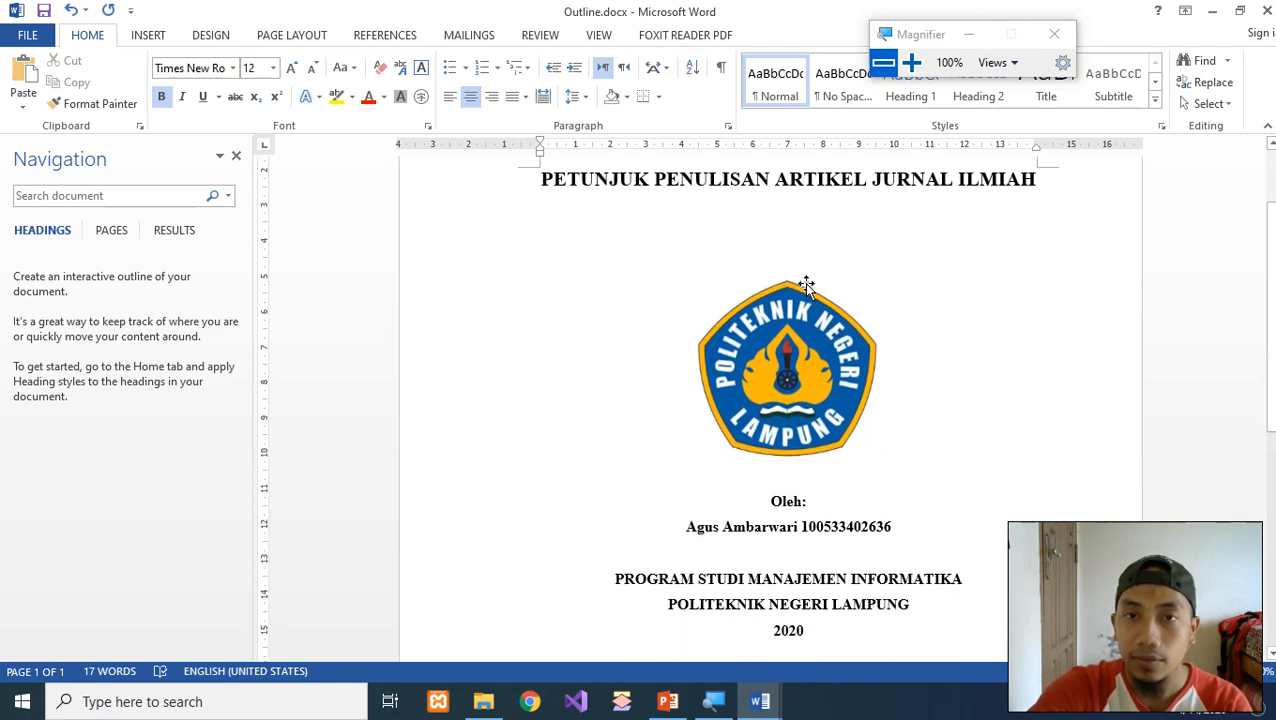
Step: Insert two more empty paragraphs between the logo and the line "Oleh:"
scroll(806, 290, down, 2)
click(826, 410)
key(Return)
key(Return)
scroll(833, 432, up, 4)
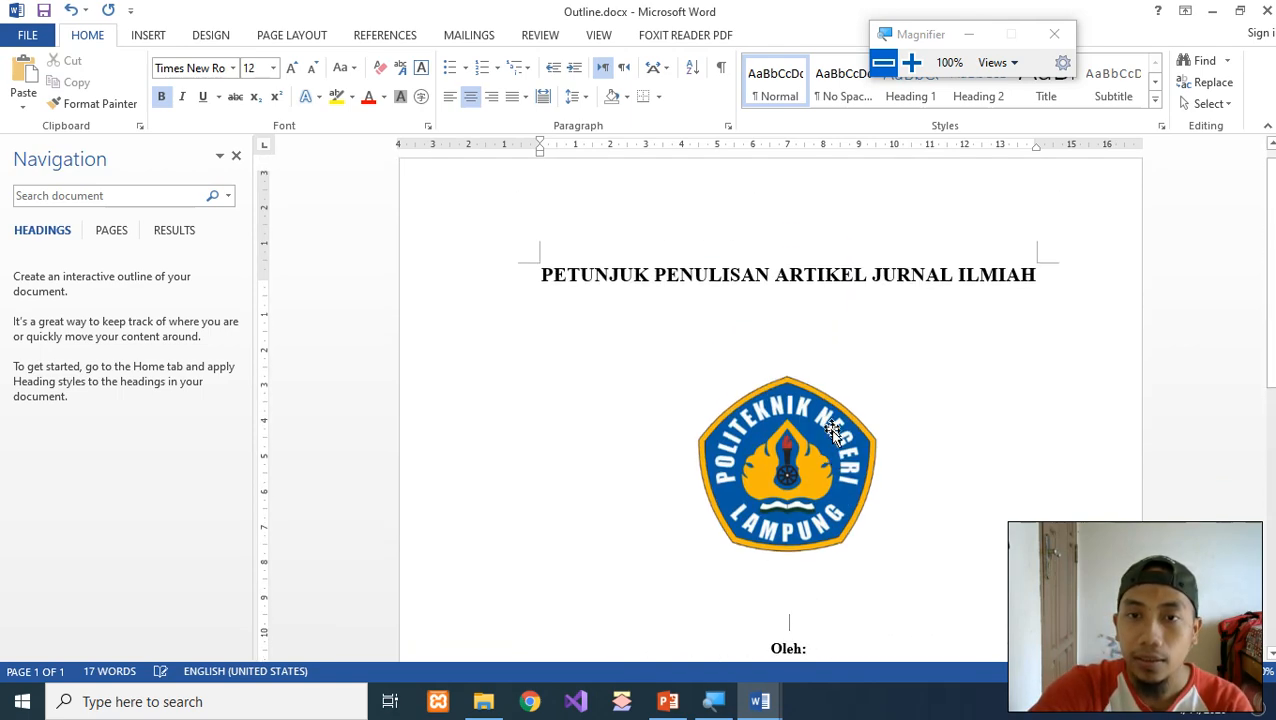
Step: Insert three more empty paragraphs between the line with the author's name and number and "PROGRAM STUDI MANAJEMEN INFORMATIKA"
scroll(833, 432, down, 5)
click(770, 448)
key(Return)
key(Return)
key(Return)
scroll(854, 432, down, 4)
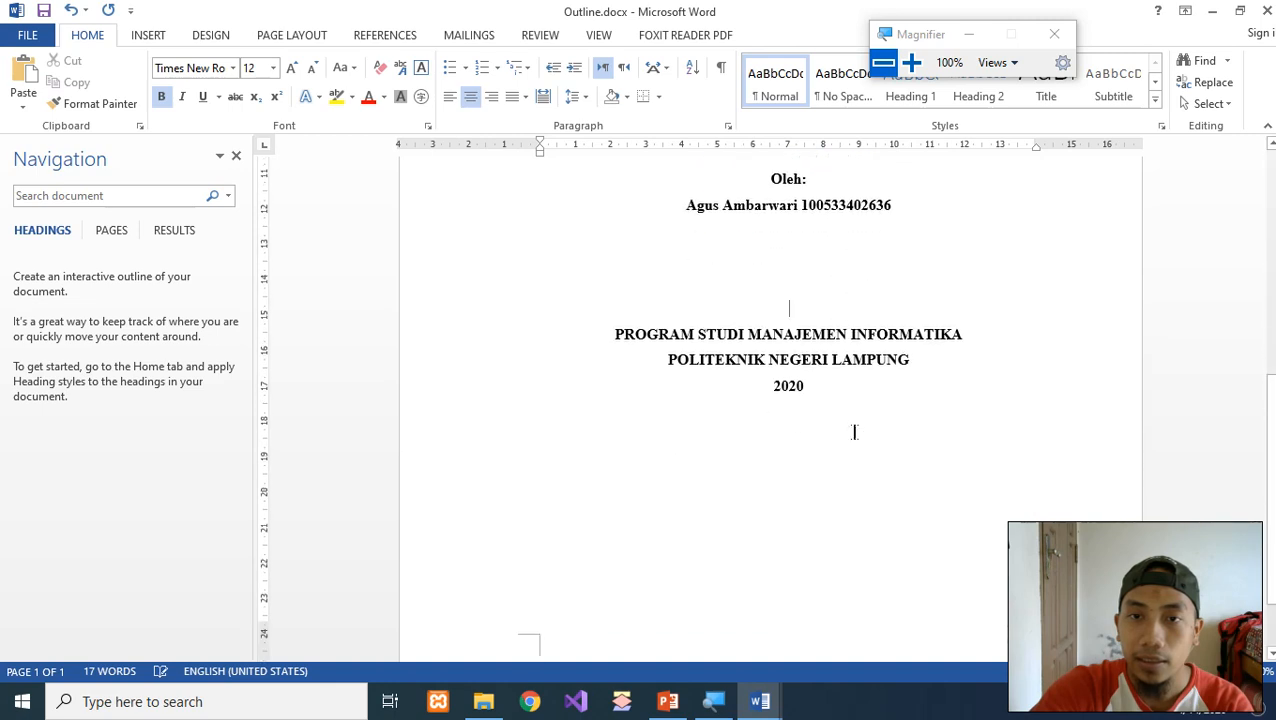
scroll(854, 432, down, 2)
scroll(854, 432, up, 3)
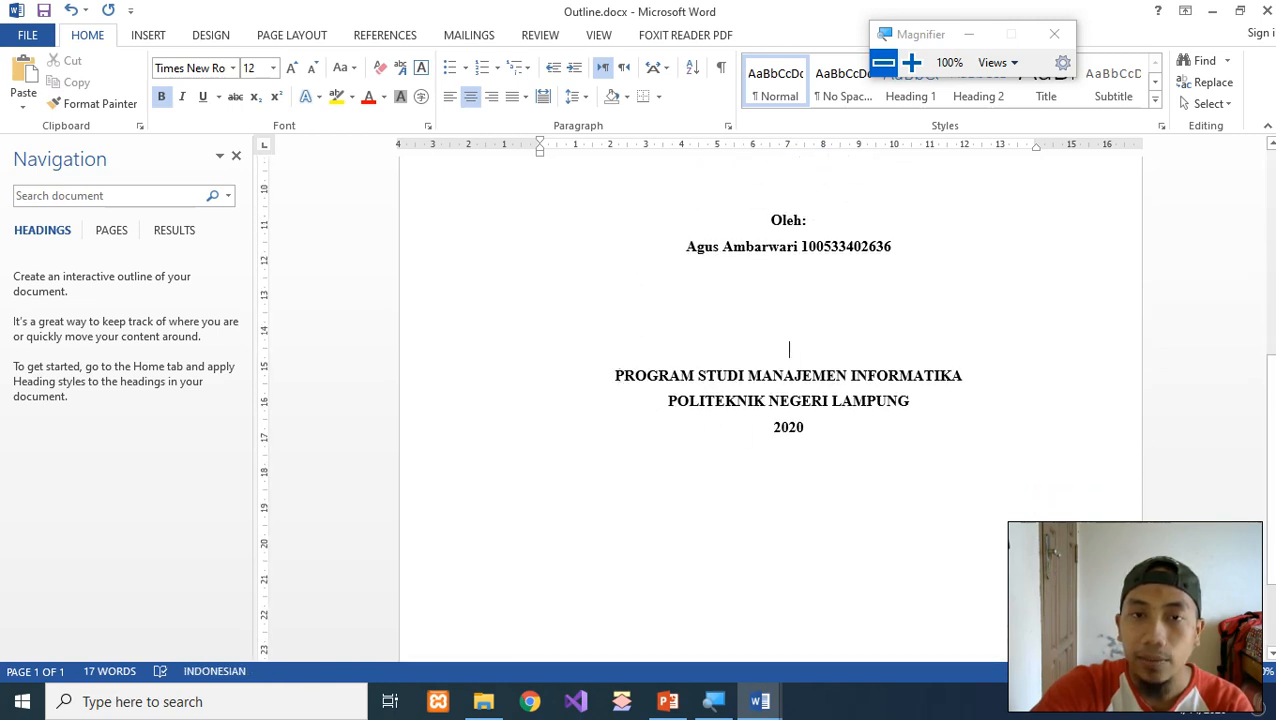
Step: Set the font size of the cover's last three lines, from "PROGRAM STUDI MANAJEMEN INFORMATIKA" to "2020", to 14
drag(614, 374, 818, 438)
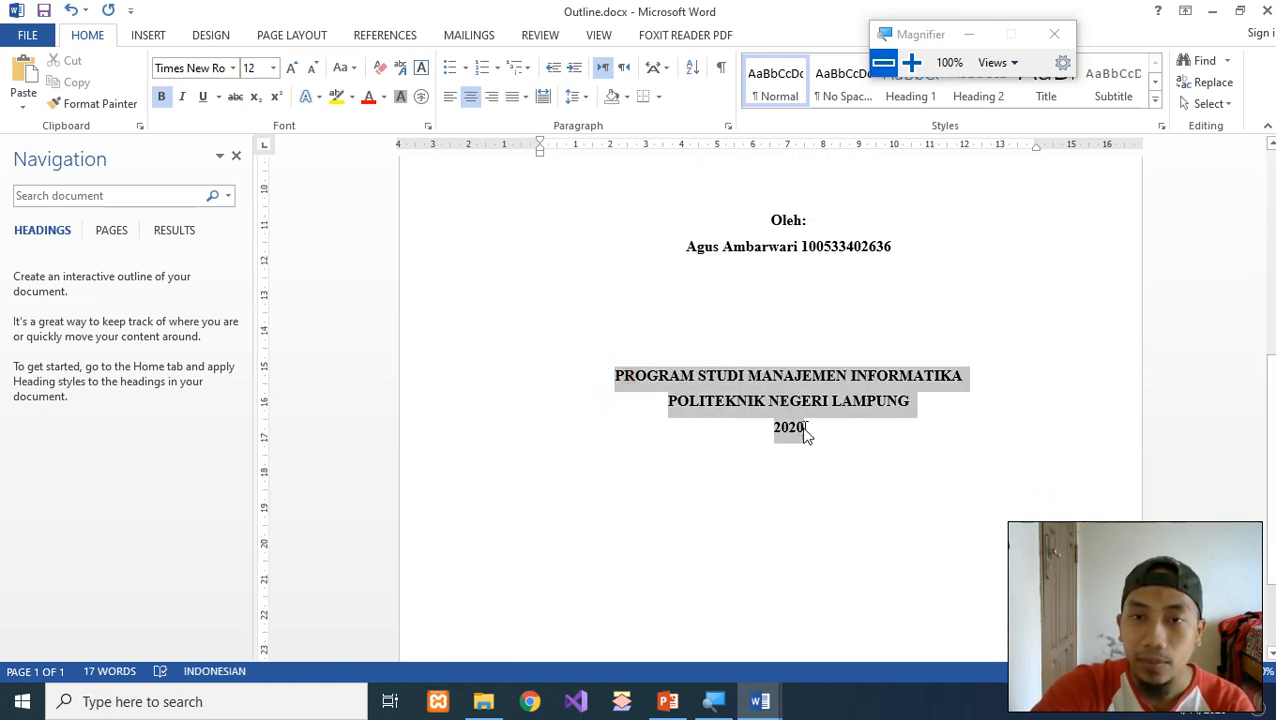
click(273, 68)
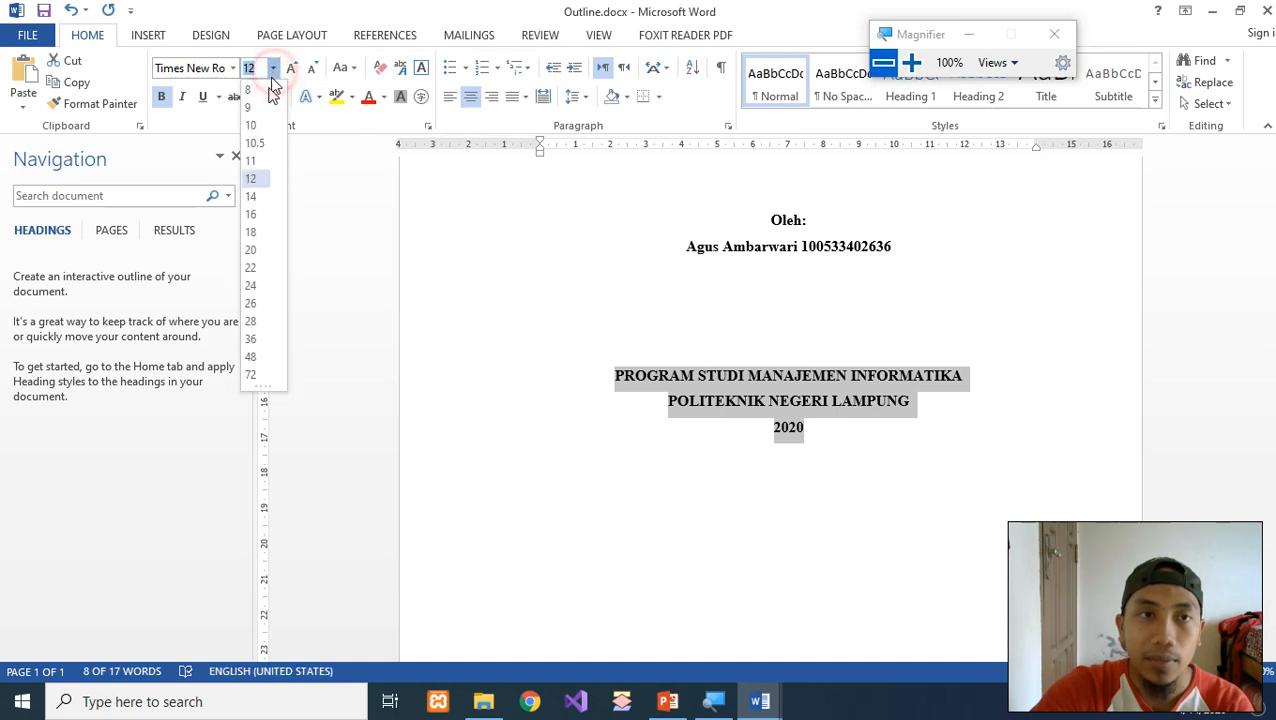
click(250, 195)
click(846, 450)
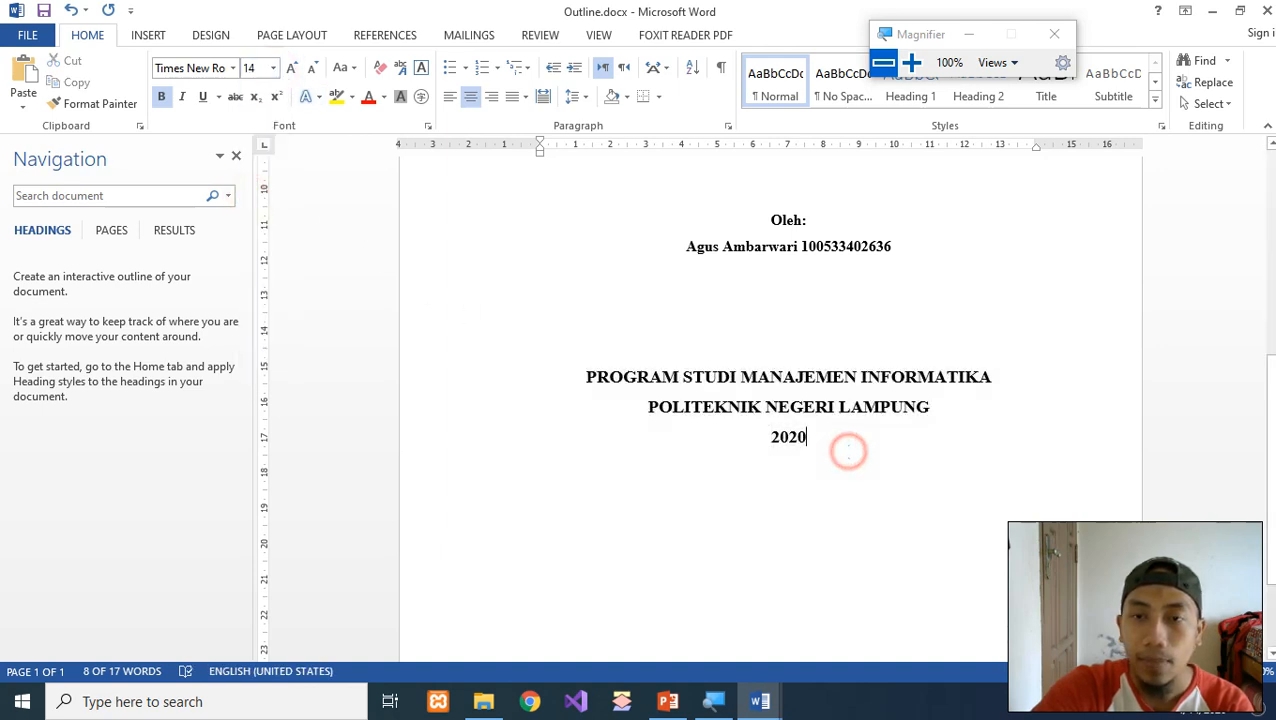
Step: Add two further empty paragraphs between the cover title and the logo, and one below the logo
scroll(846, 450, up, 1)
click(800, 401)
scroll(800, 401, up, 2)
click(801, 399)
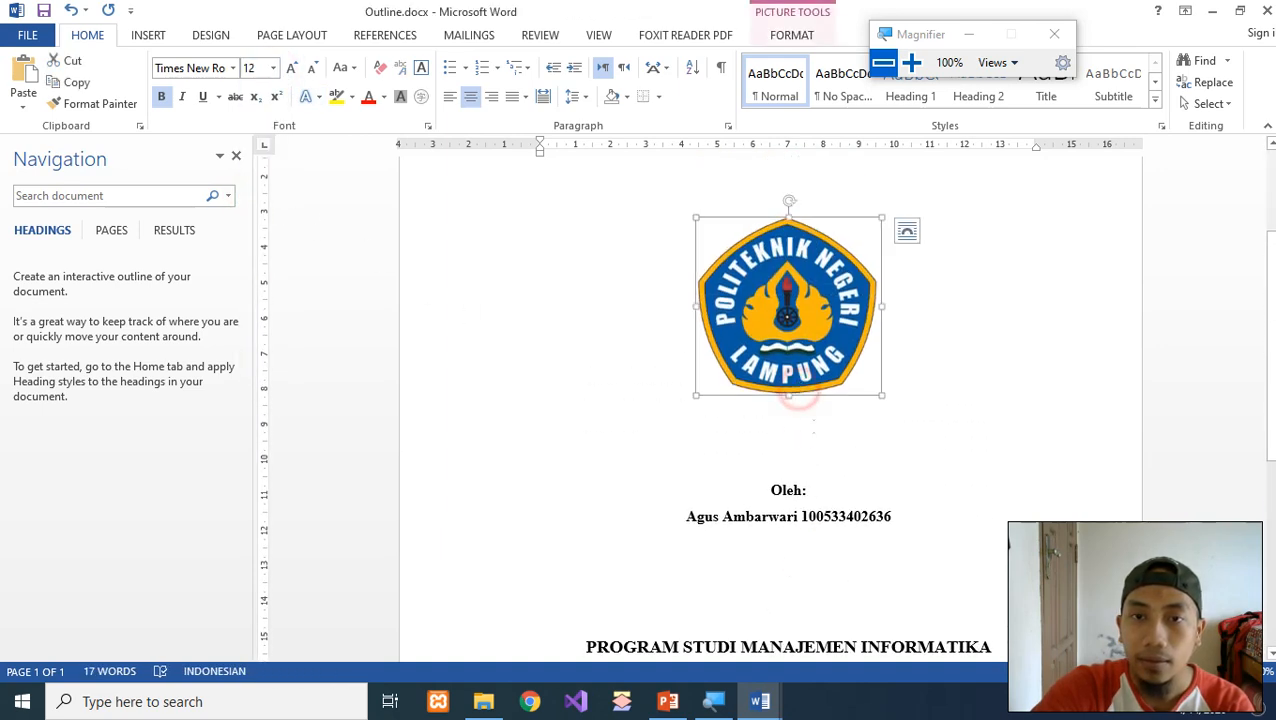
click(801, 399)
scroll(805, 400, up, 3)
click(790, 352)
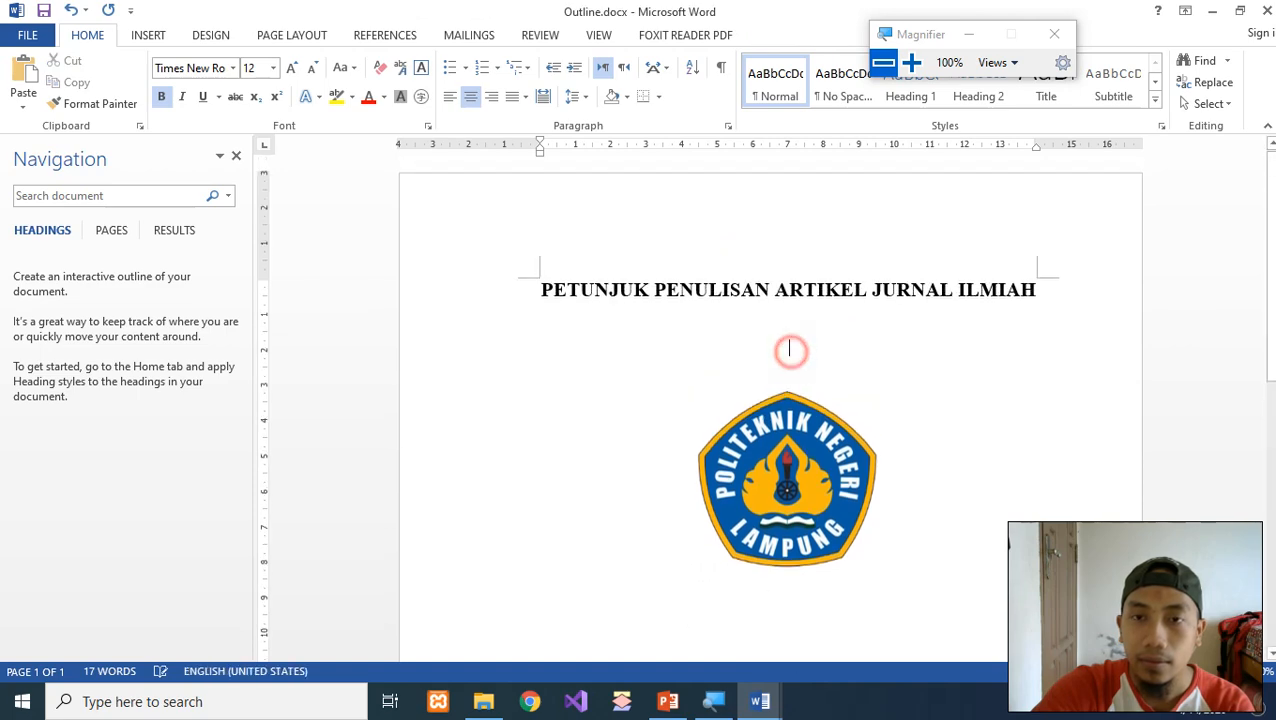
key(Return)
scroll(790, 353, down, 3)
key(Return)
Step: Add one further empty paragraph below the logo and one below the line with the author's name and number
click(797, 533)
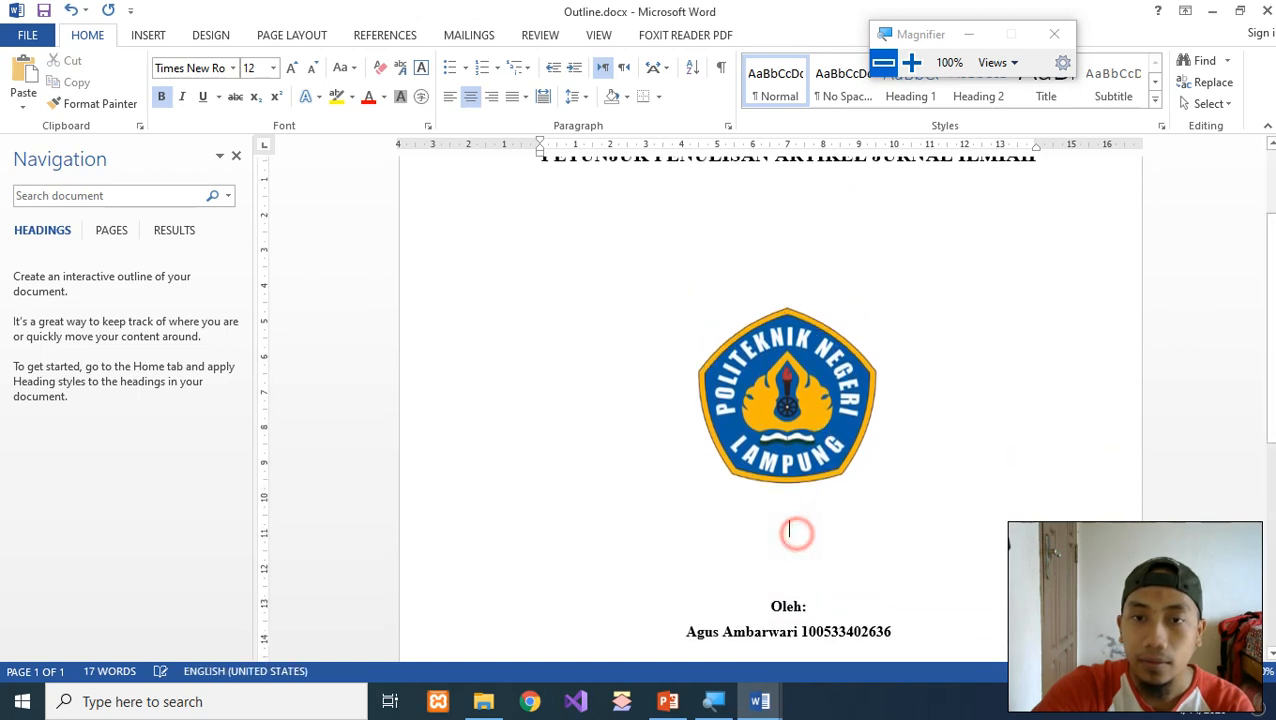
key(Return)
scroll(810, 538, down, 5)
click(800, 303)
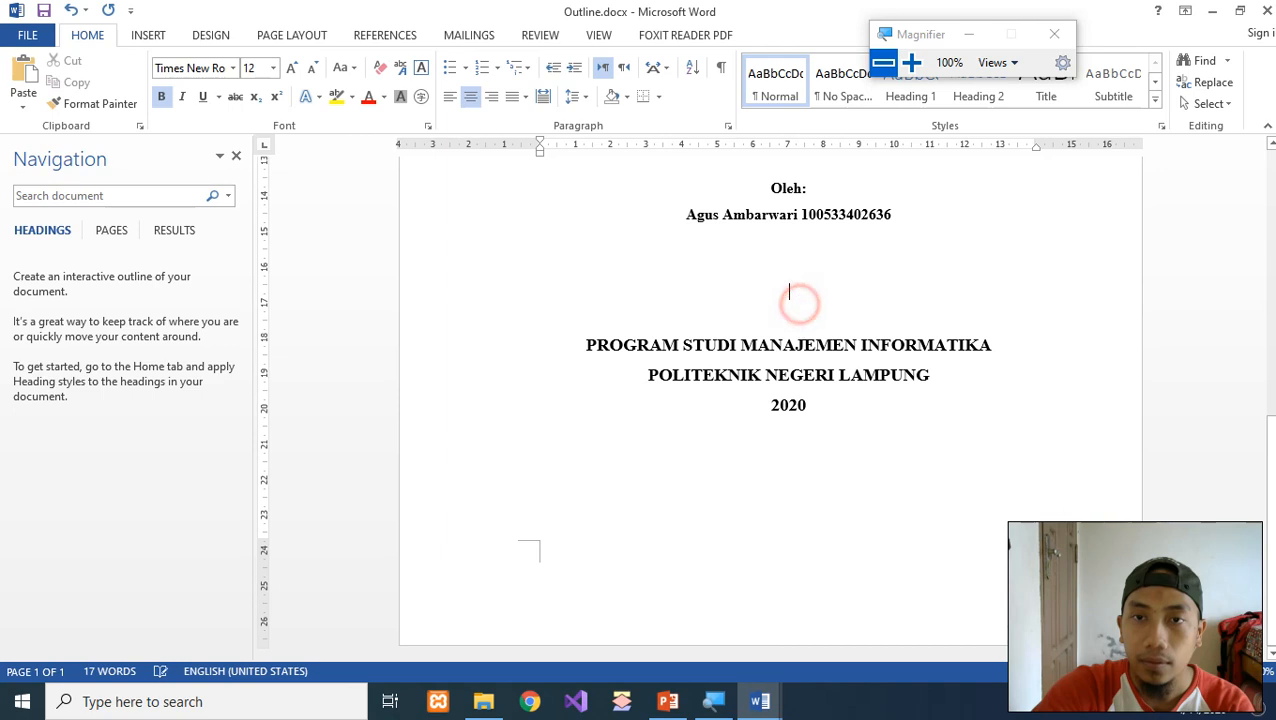
key(Return)
scroll(800, 303, up, 5)
scroll(800, 303, up, 1)
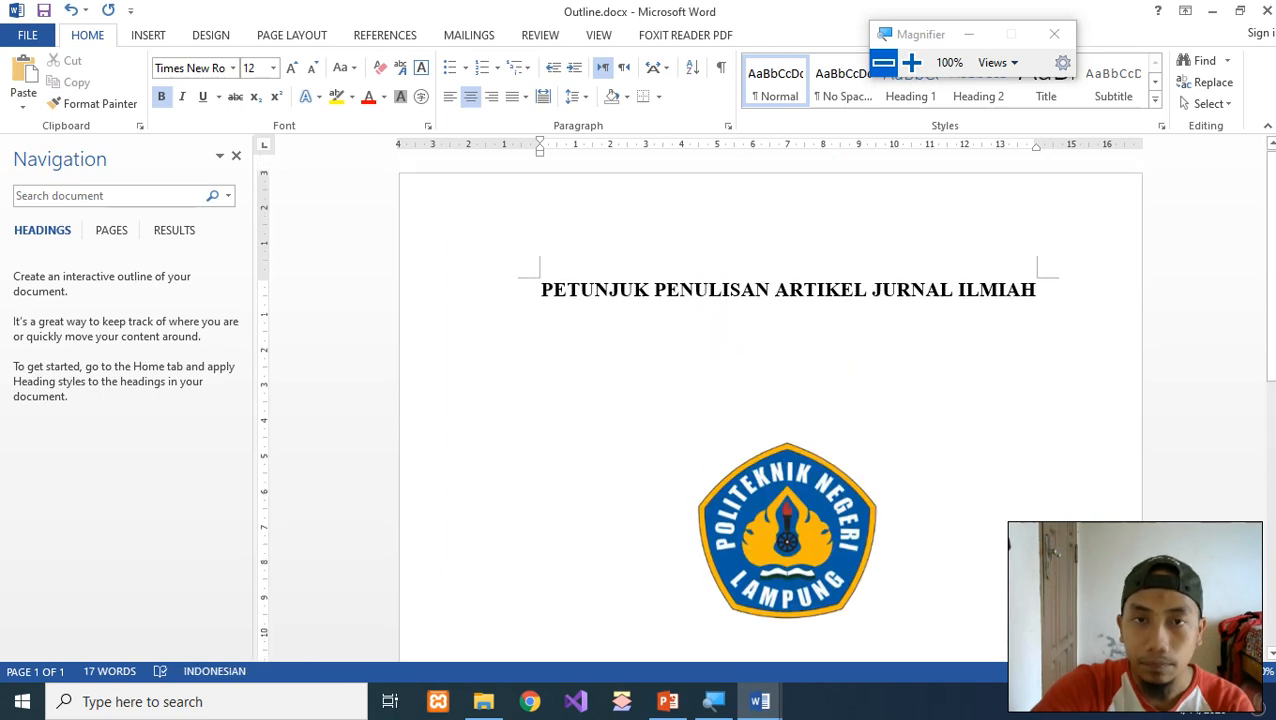
Step: Insert one empty paragraph above the cover title "PETUNJUK PENULISAN ARTIKEL JURNAL ILMIAH"
click(817, 332)
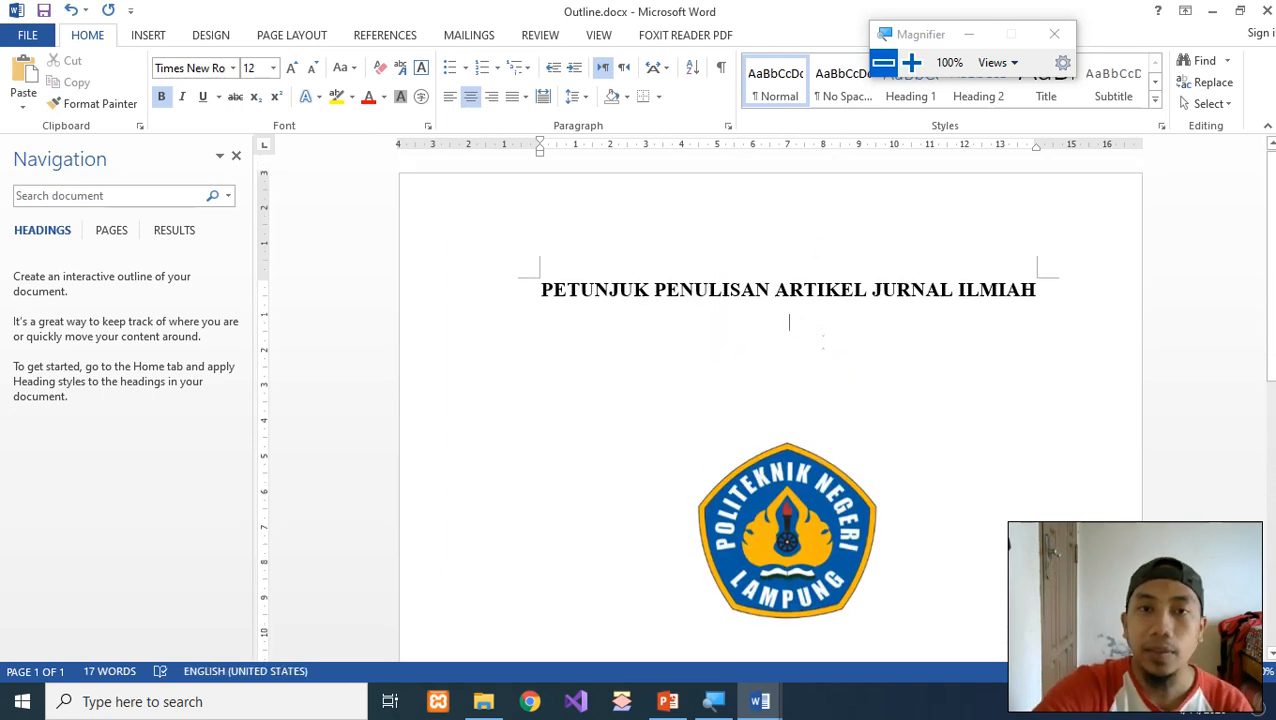
click(529, 289)
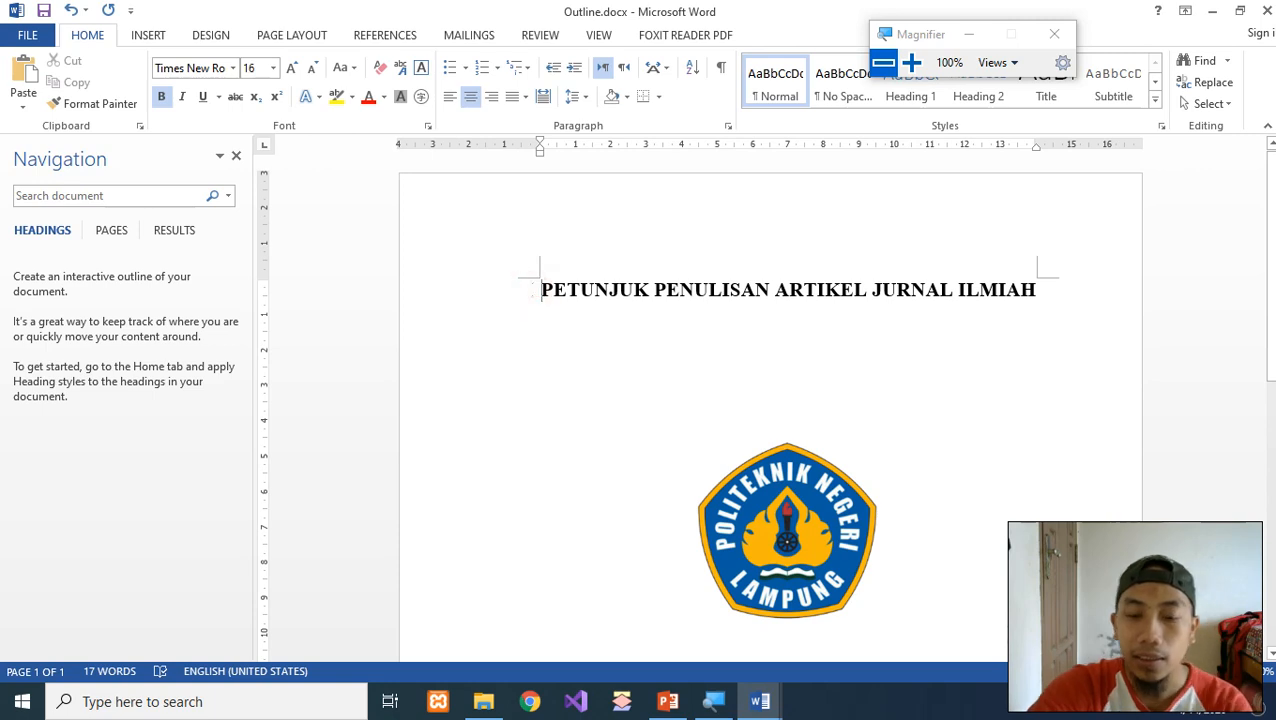
key(Return)
click(820, 270)
Step: Review the vertical spacing of the cover page from the title down to the year
scroll(830, 434, down, 5)
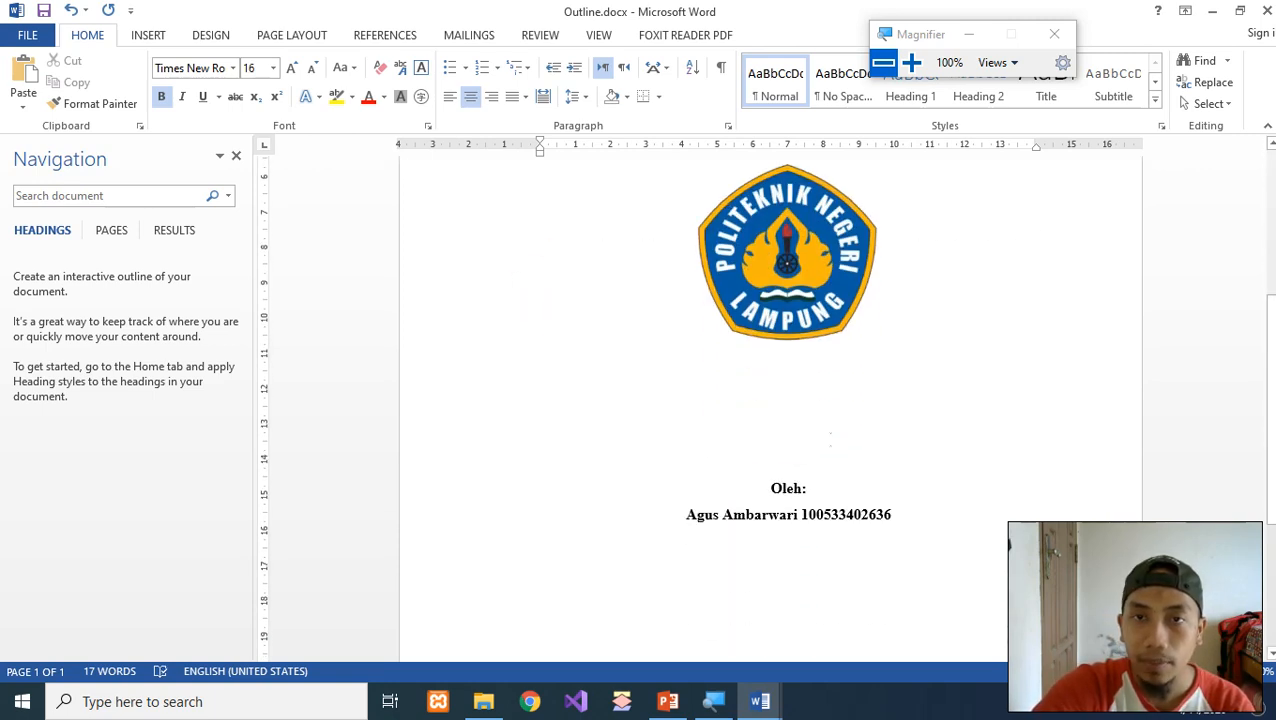
scroll(770, 400, down, 1)
click(799, 495)
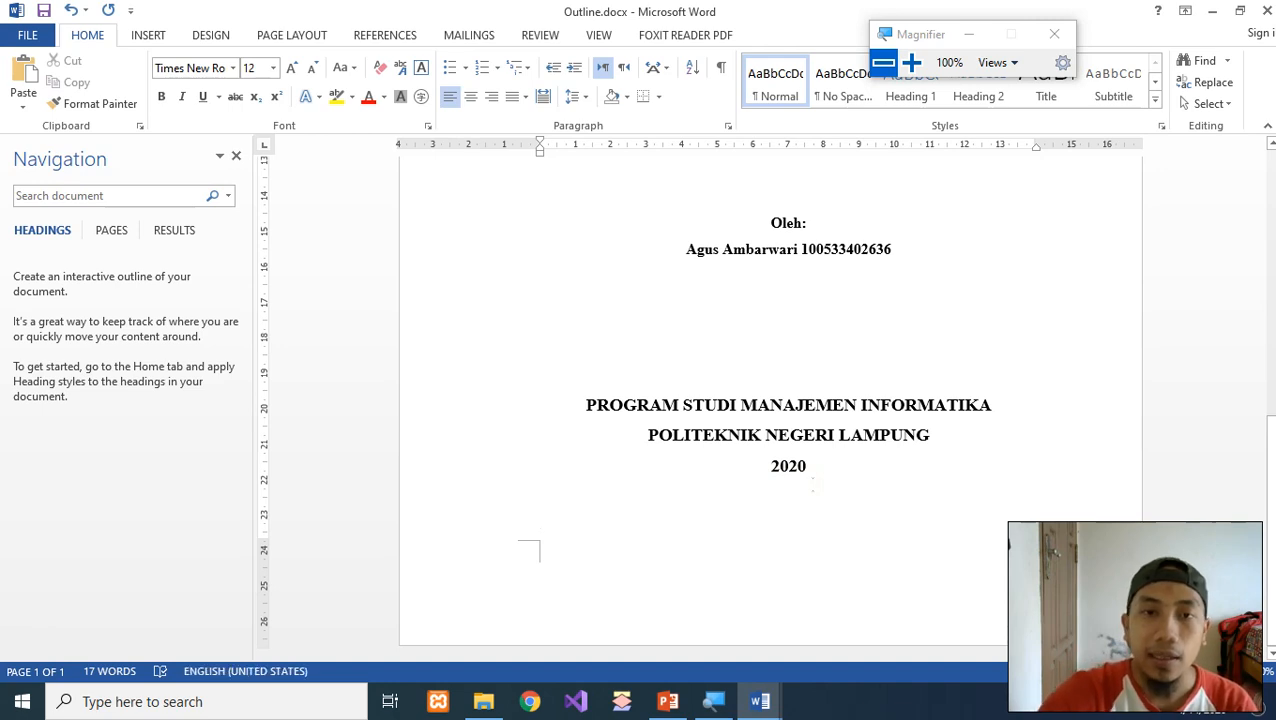
scroll(813, 487, up, 6)
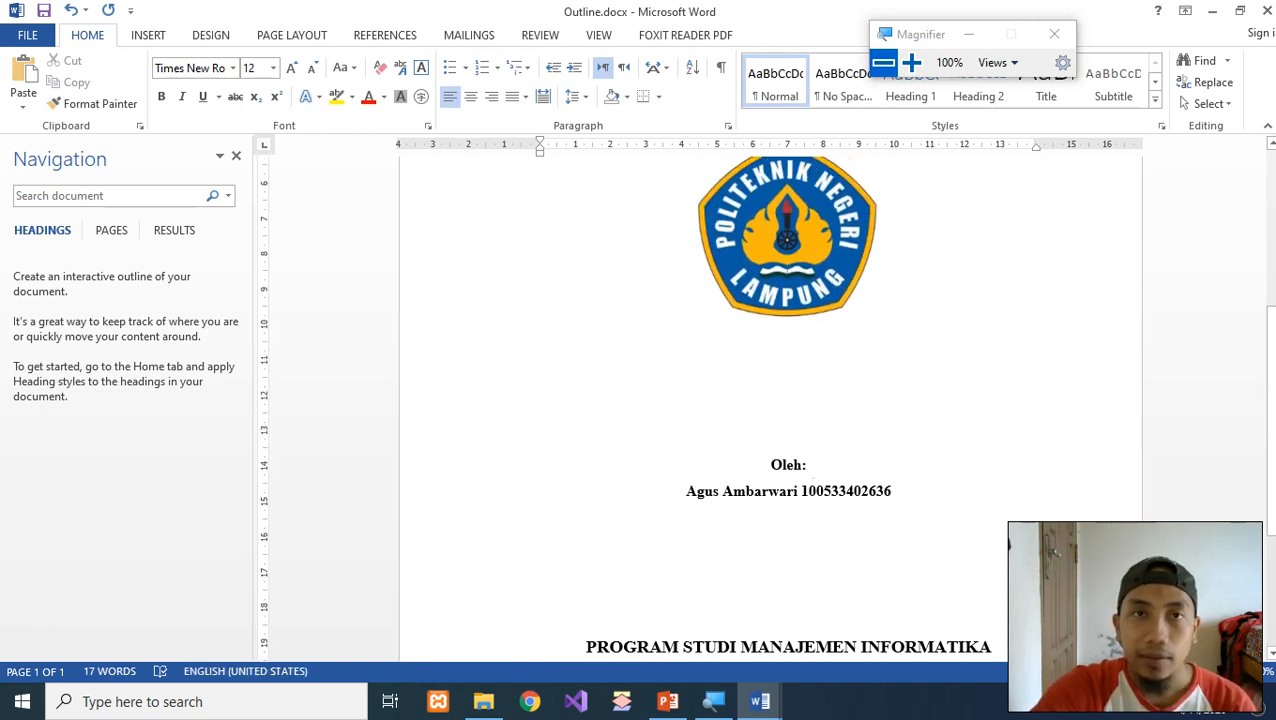
scroll(813, 480, up, 7)
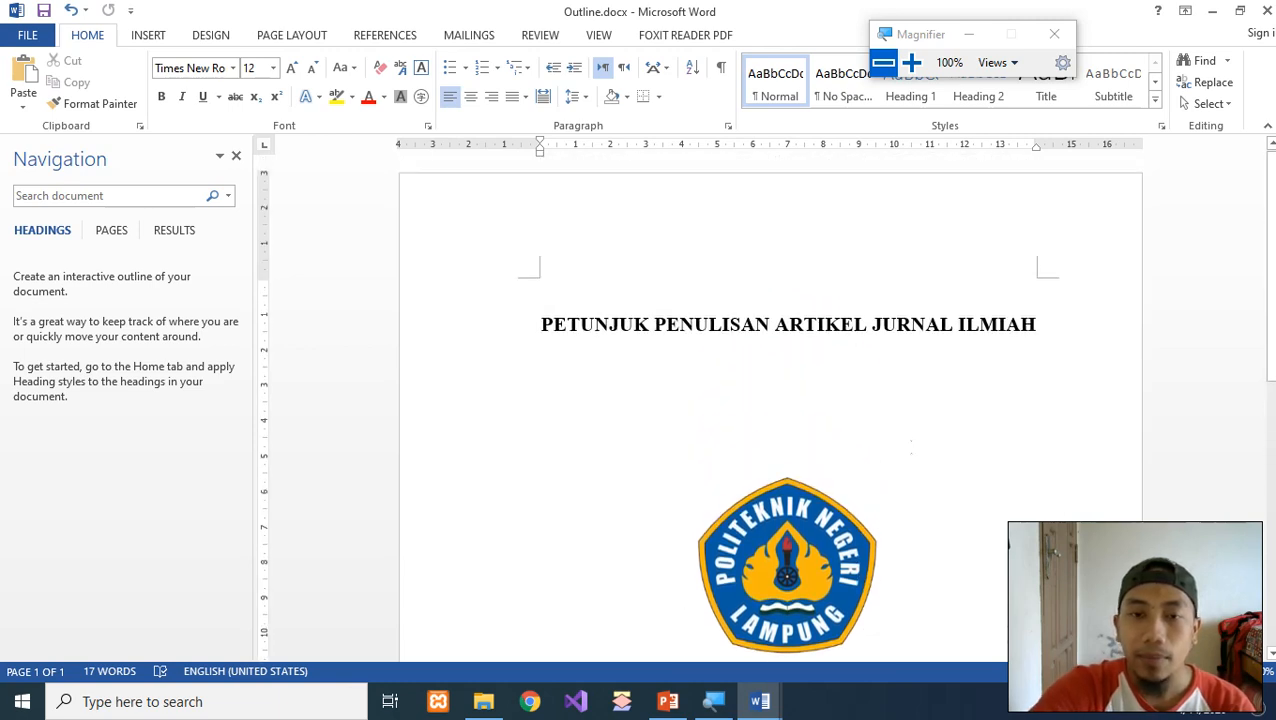
scroll(809, 547, down, 4)
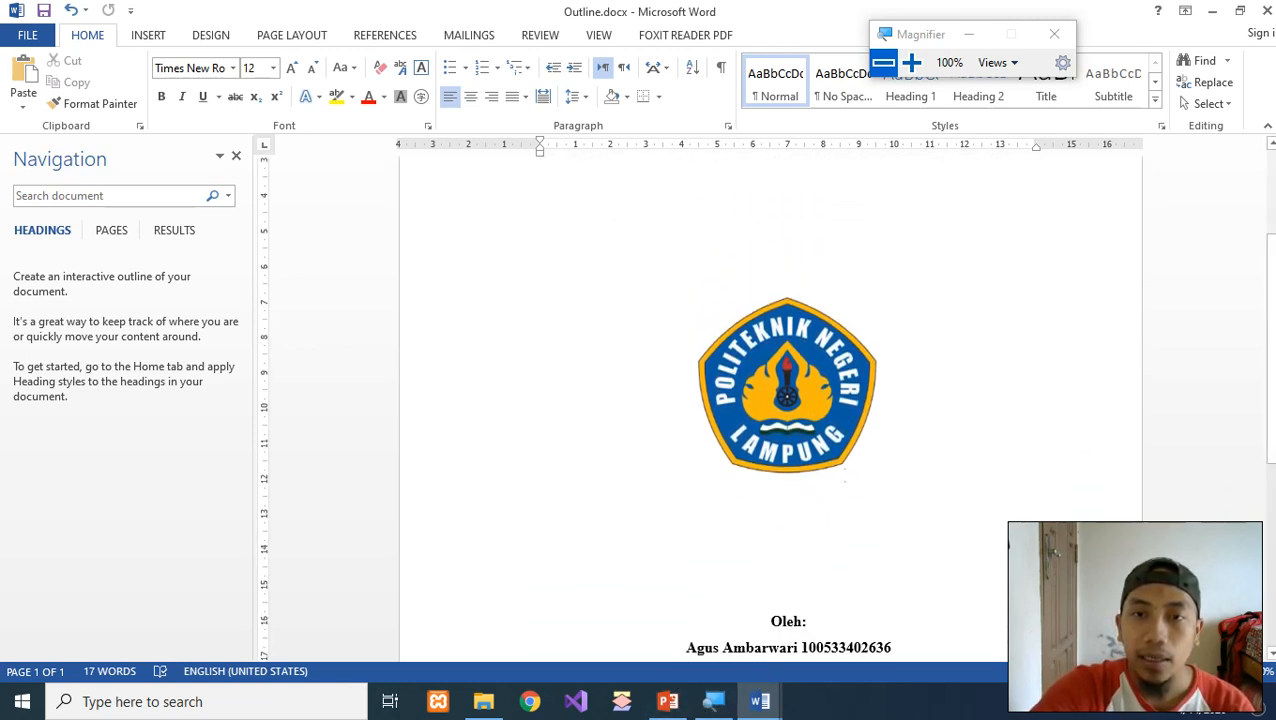
scroll(843, 475, down, 5)
Step: Check the section order on the Outline slide of the PowerPoint presentation, and return to Outline.docx in Word
click(660, 700)
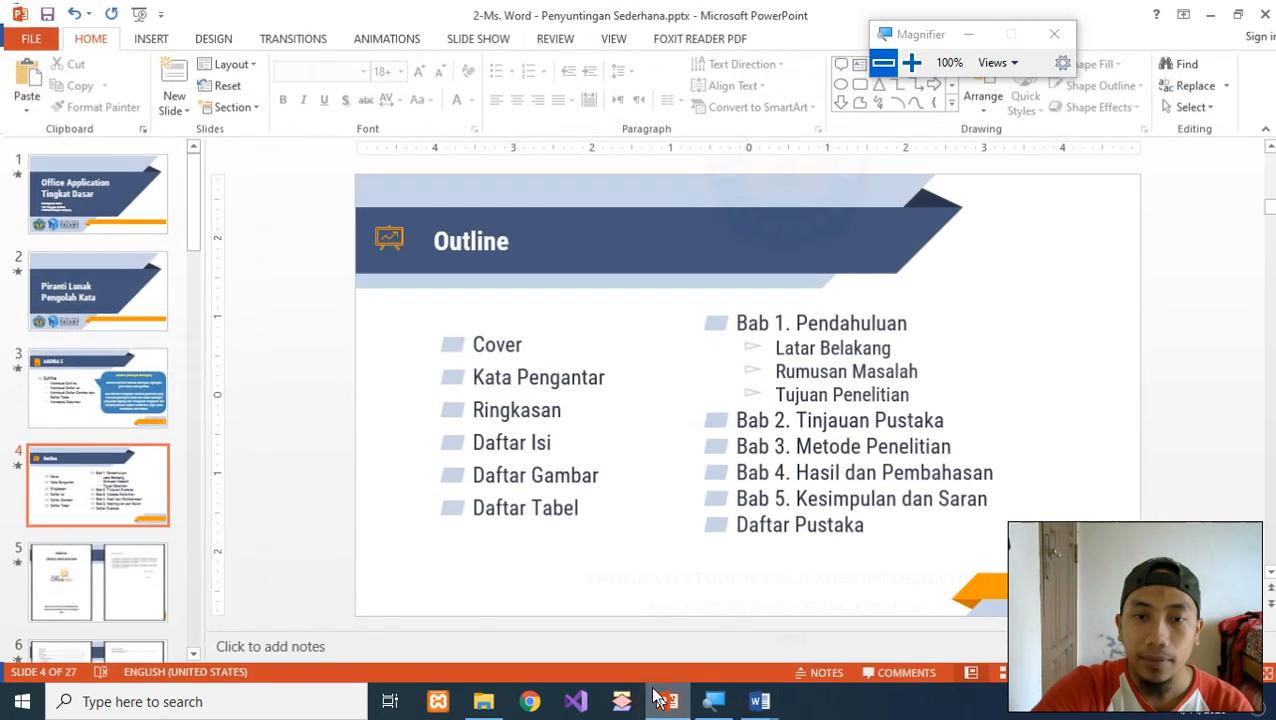
mouse_move(758, 700)
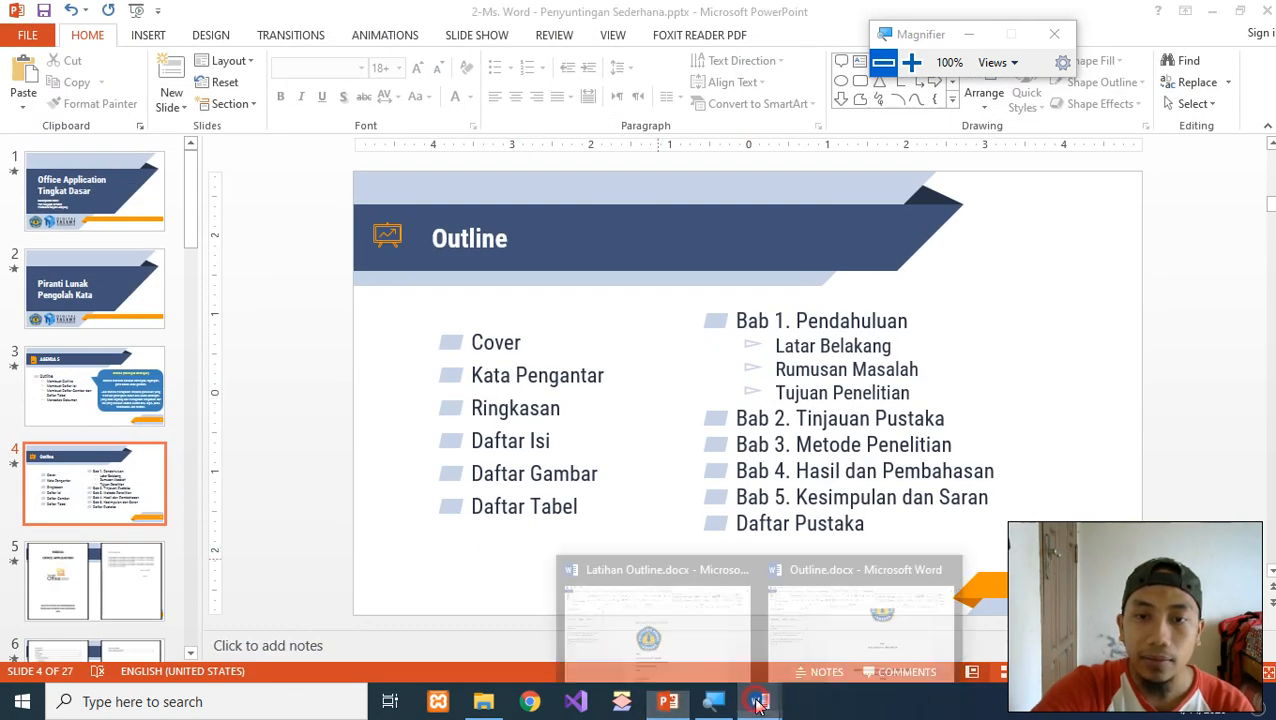
click(851, 630)
scroll(755, 527, down, 4)
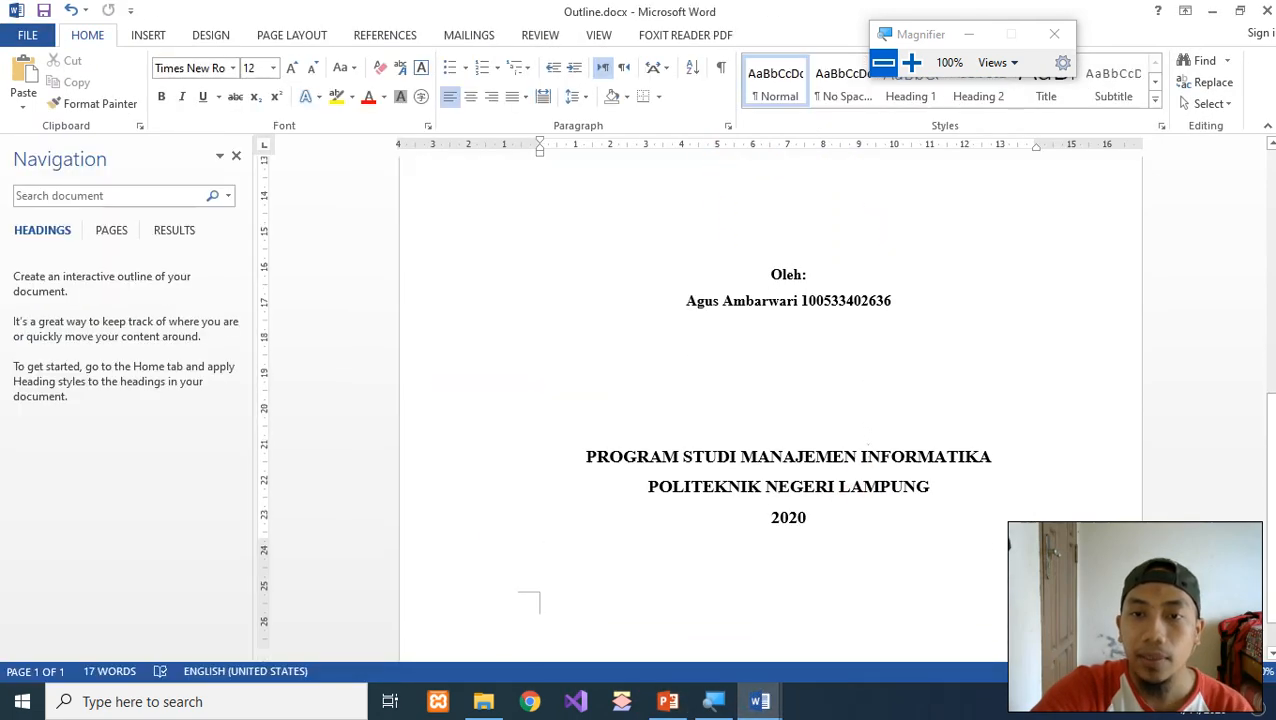
Step: Insert a page break in the empty paragraph below "2020" and enter "KATA PENGANTAR" on the new page
click(727, 530)
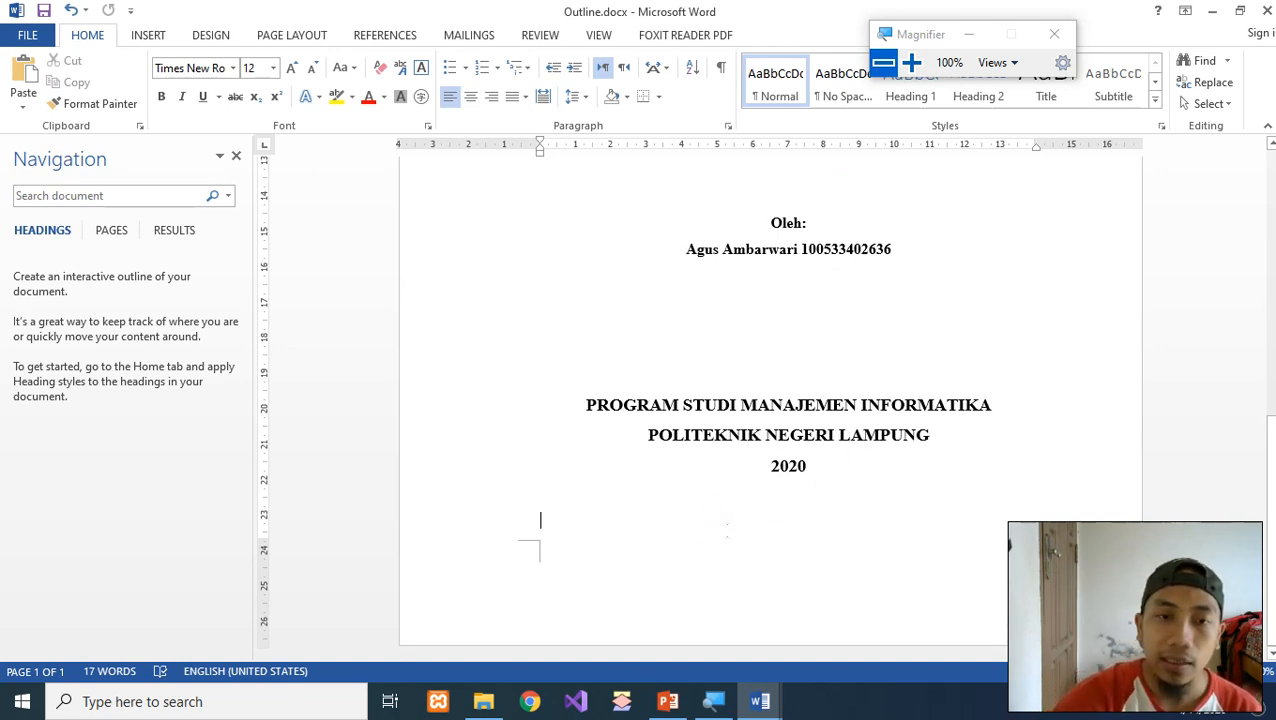
key(ctrl+Return)
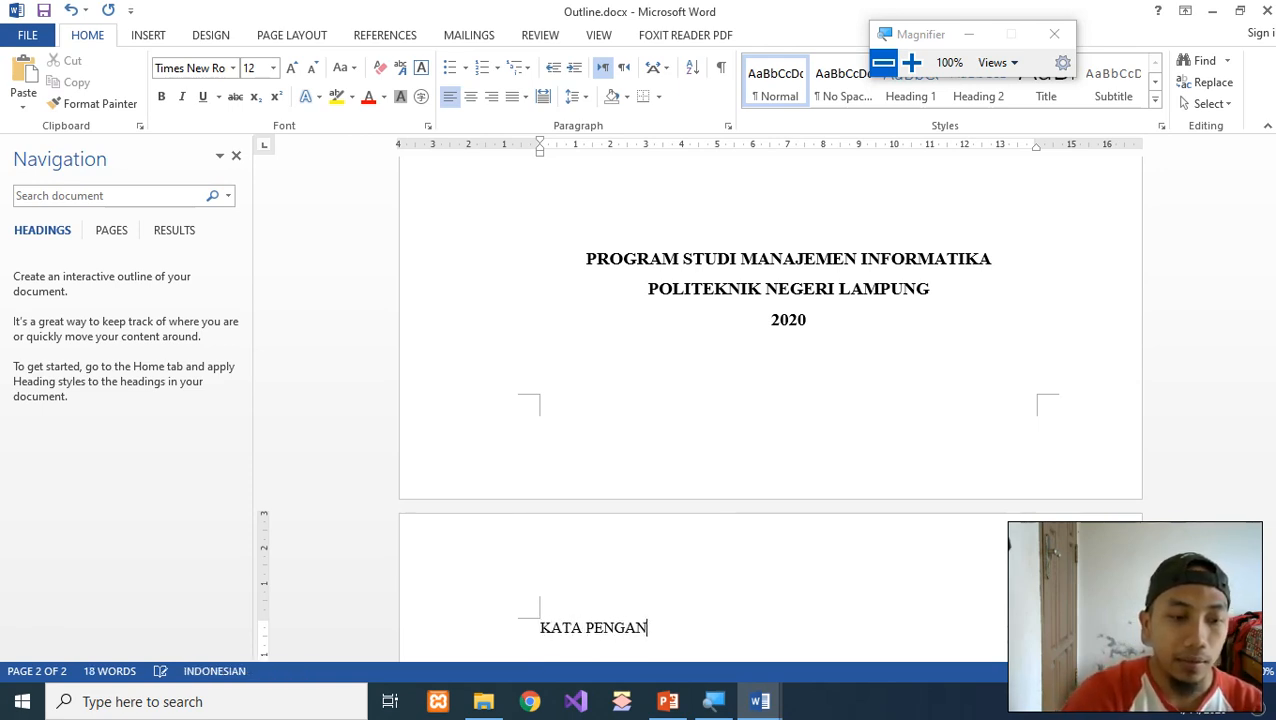
scroll(800, 283, down, 5)
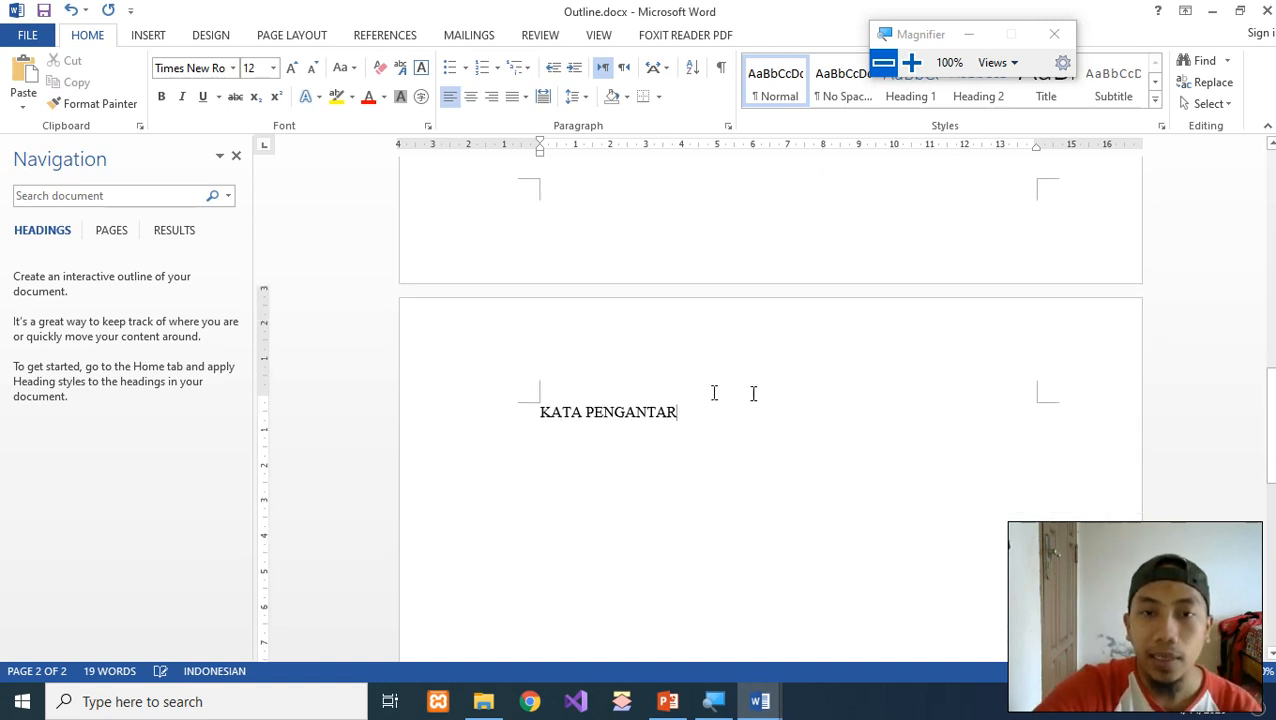
click(528, 402)
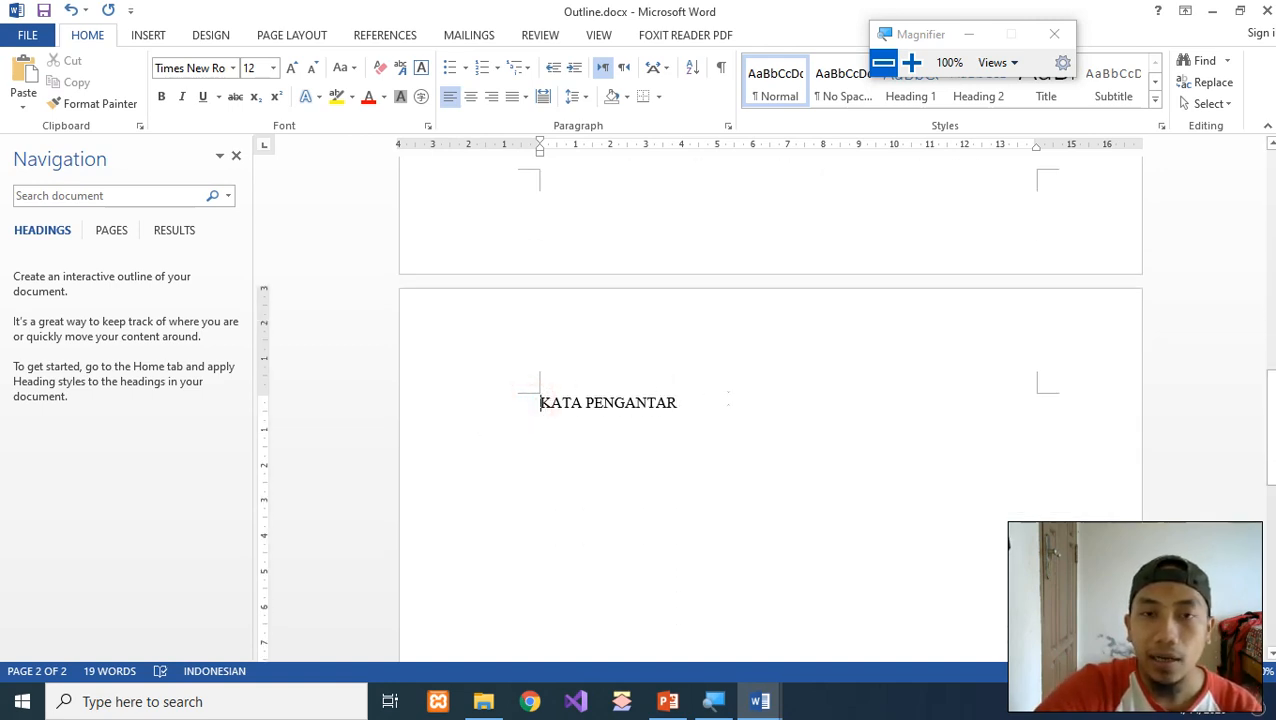
Step: Test the page break by adding an empty paragraph below the line with the author's name, and take it out again
scroll(732, 384, up, 3)
scroll(780, 300, up, 3)
click(826, 252)
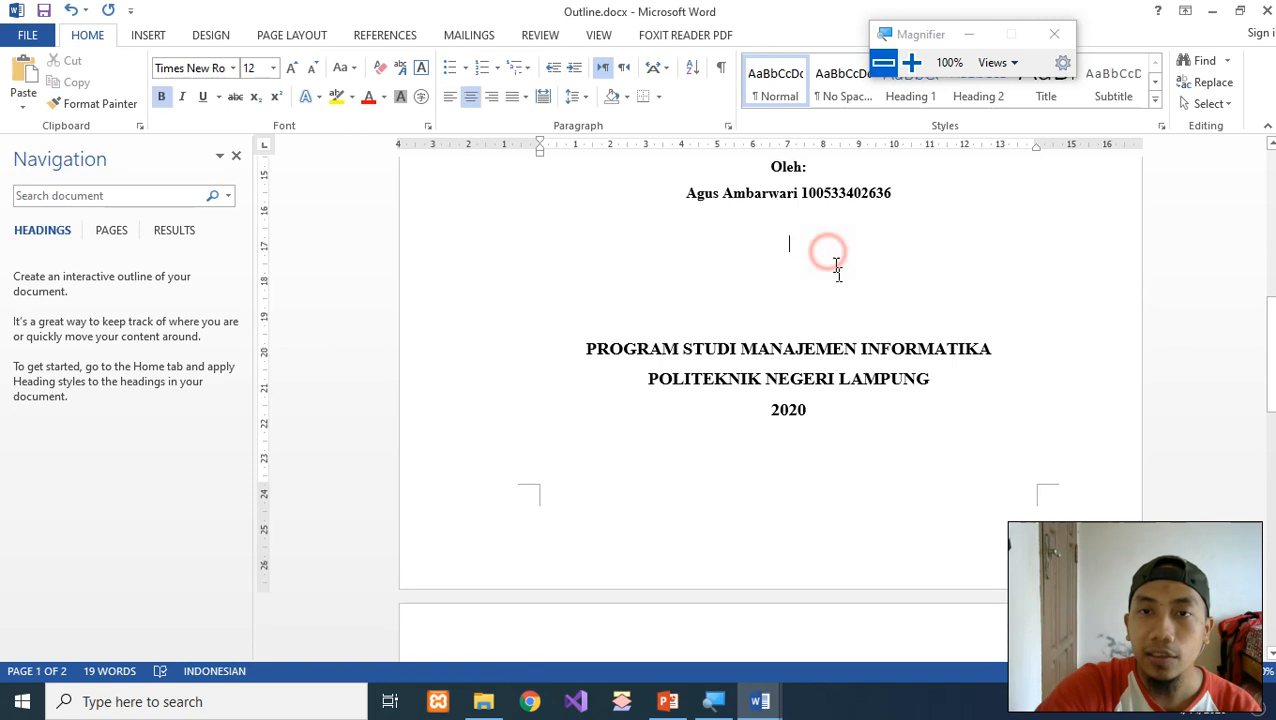
scroll(834, 280, up, 3)
scroll(789, 340, down, 1)
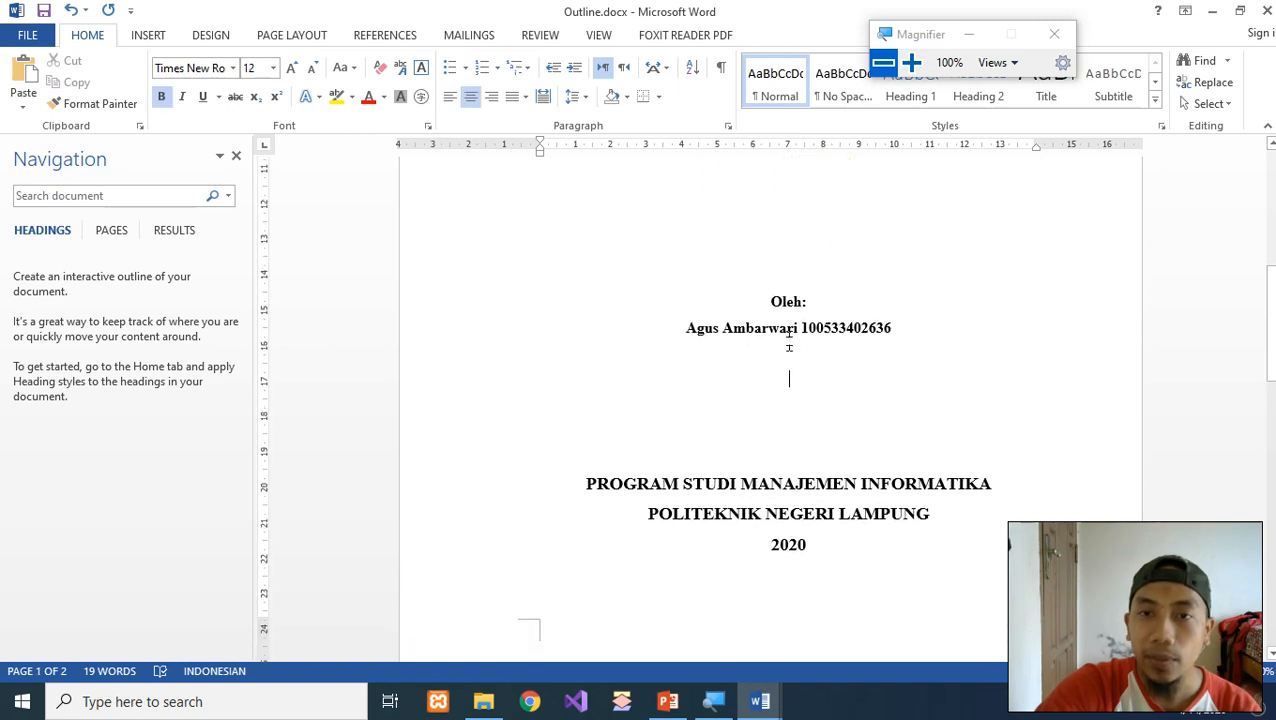
click(909, 331)
key(Return)
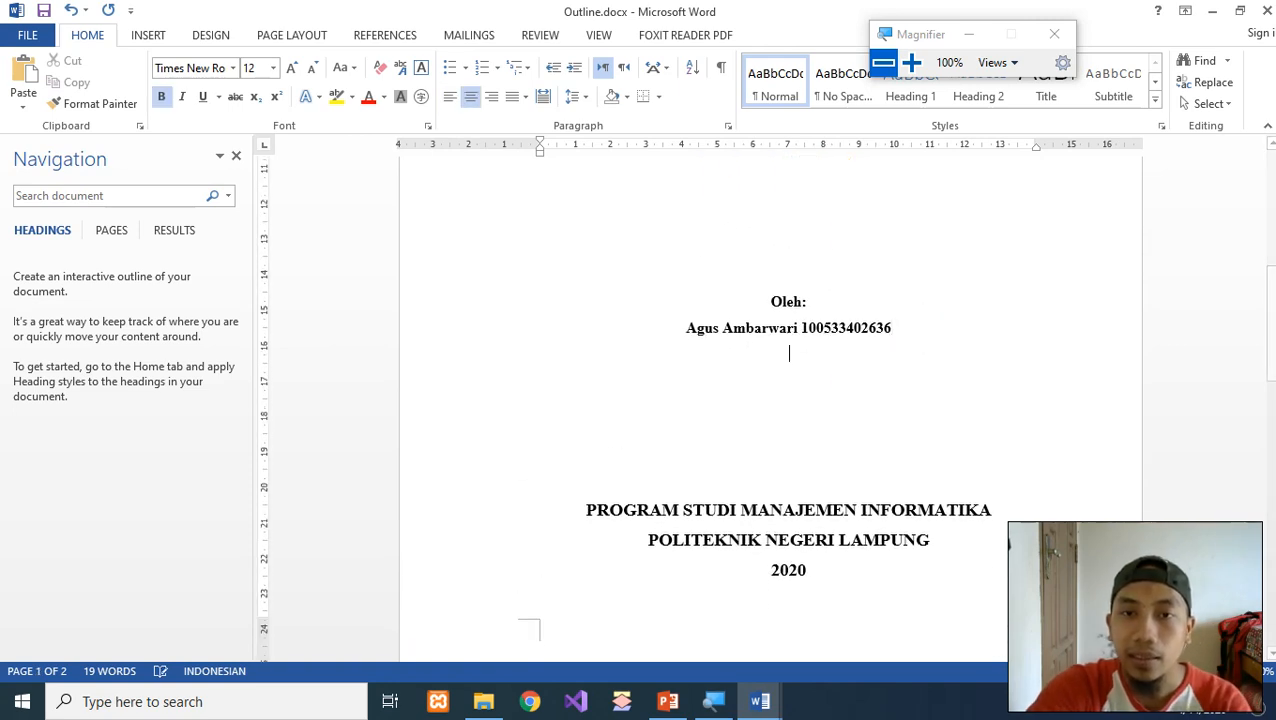
scroll(687, 522, down, 6)
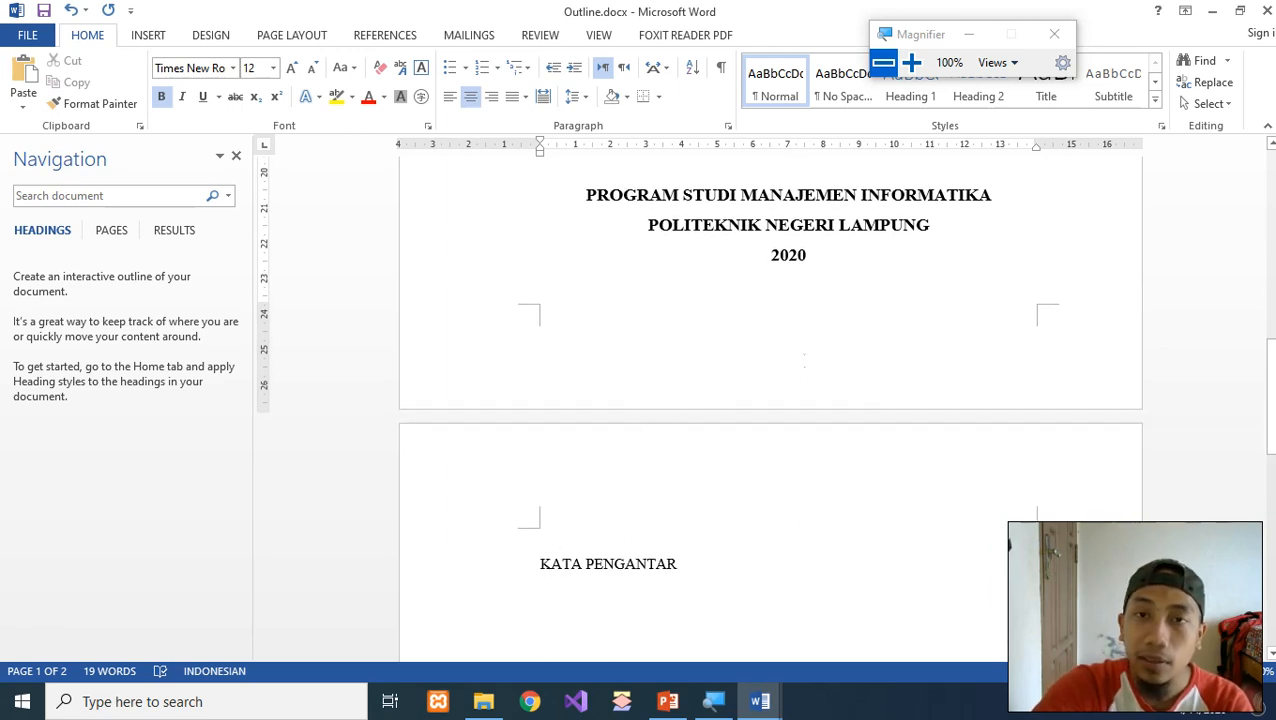
scroll(804, 360, up, 2)
scroll(804, 366, up, 4)
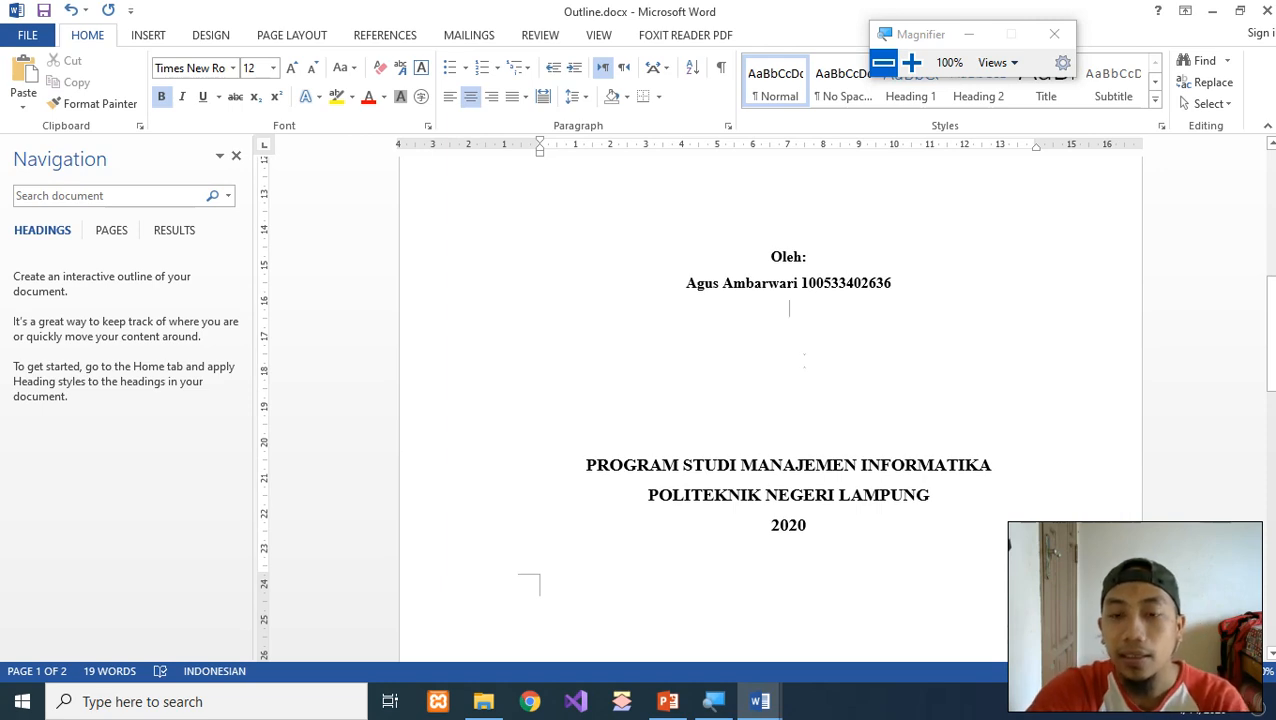
scroll(804, 360, up, 2)
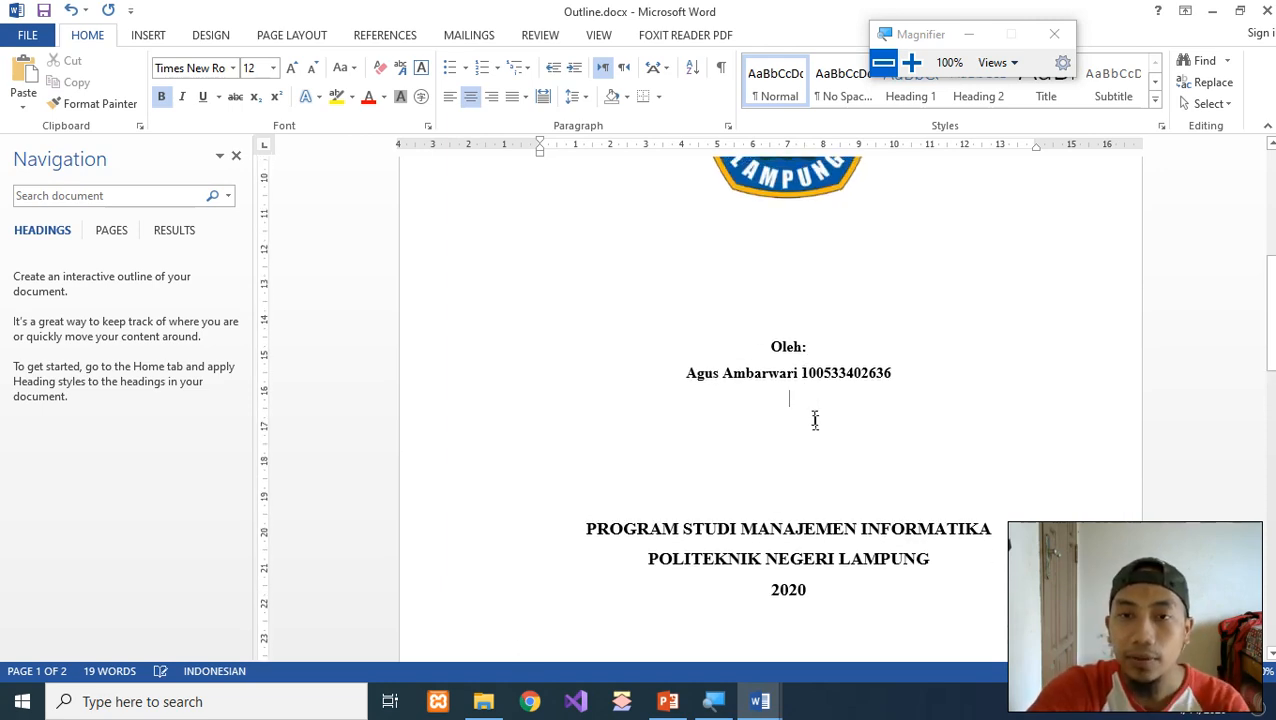
Step: Remove the page break after the cover page and delete the "KATA PENGANTAR" text
scroll(815, 420, down, 8)
click(537, 539)
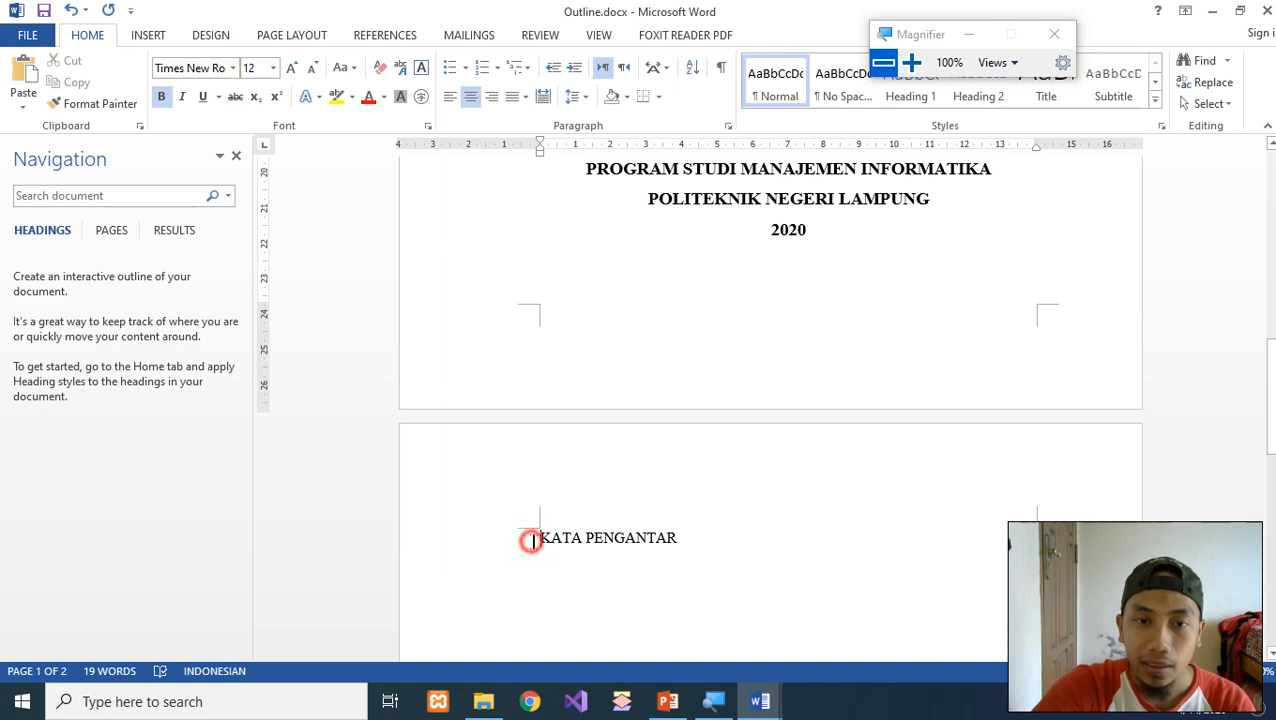
key(BackSpace)
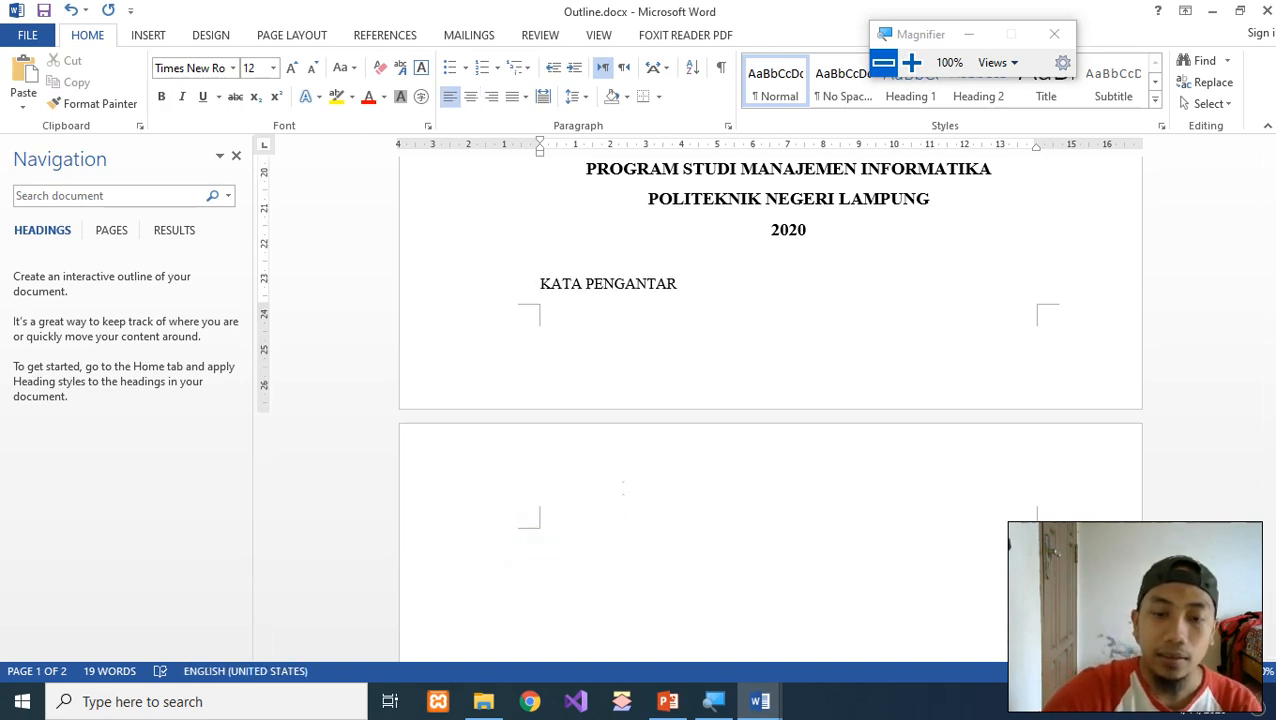
key(shift+End)
key(BackSpace)
key(BackSpace)
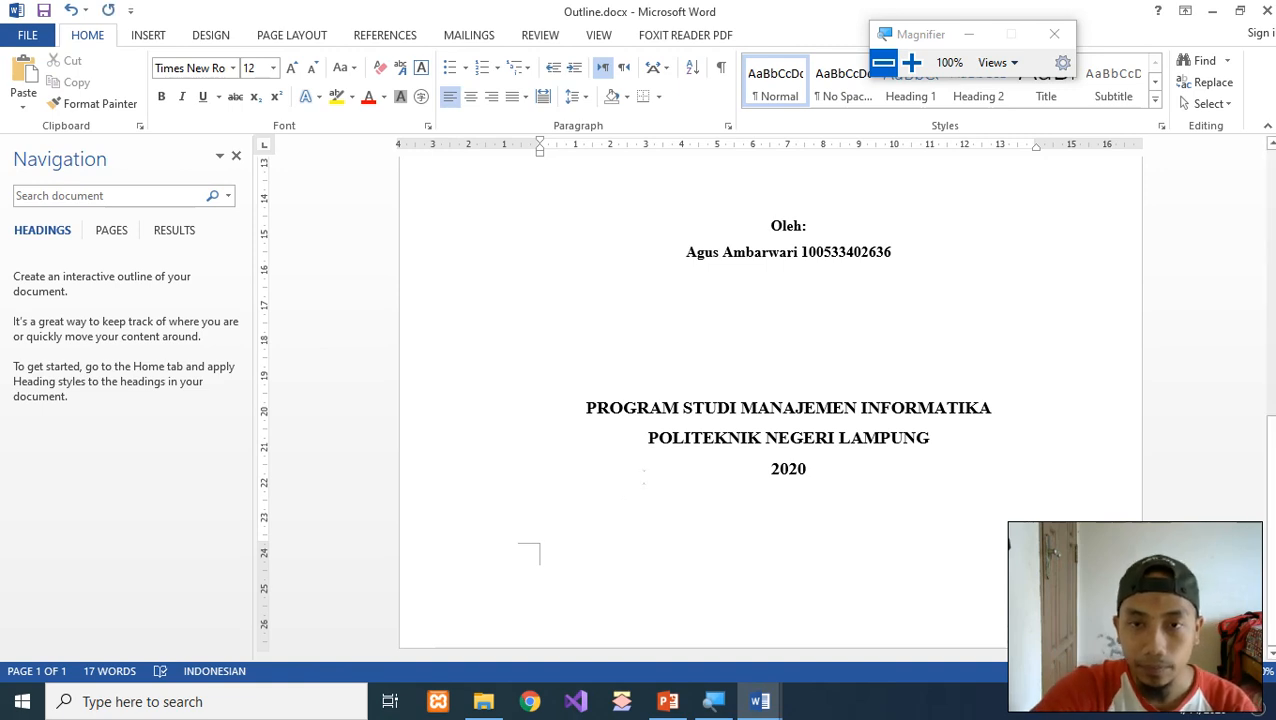
Step: Insert a Next Page section break in the empty paragraph below "2020" on the cover page
click(806, 476)
click(792, 499)
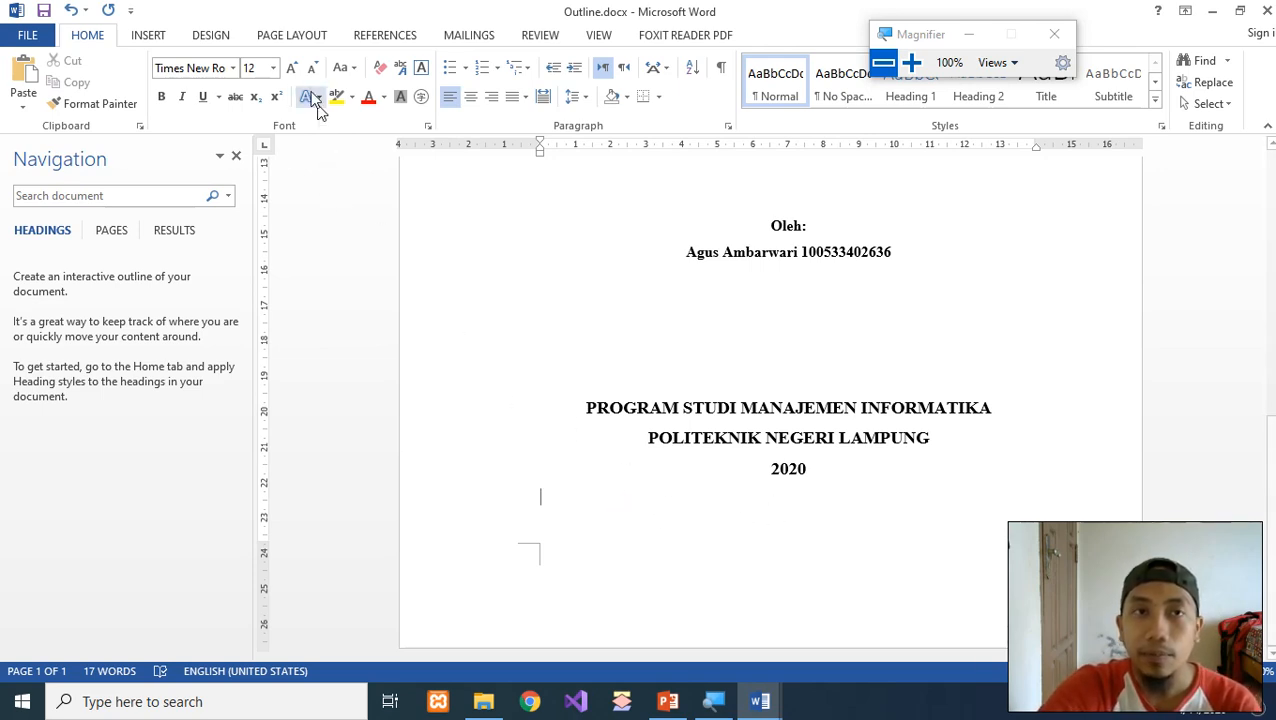
click(292, 37)
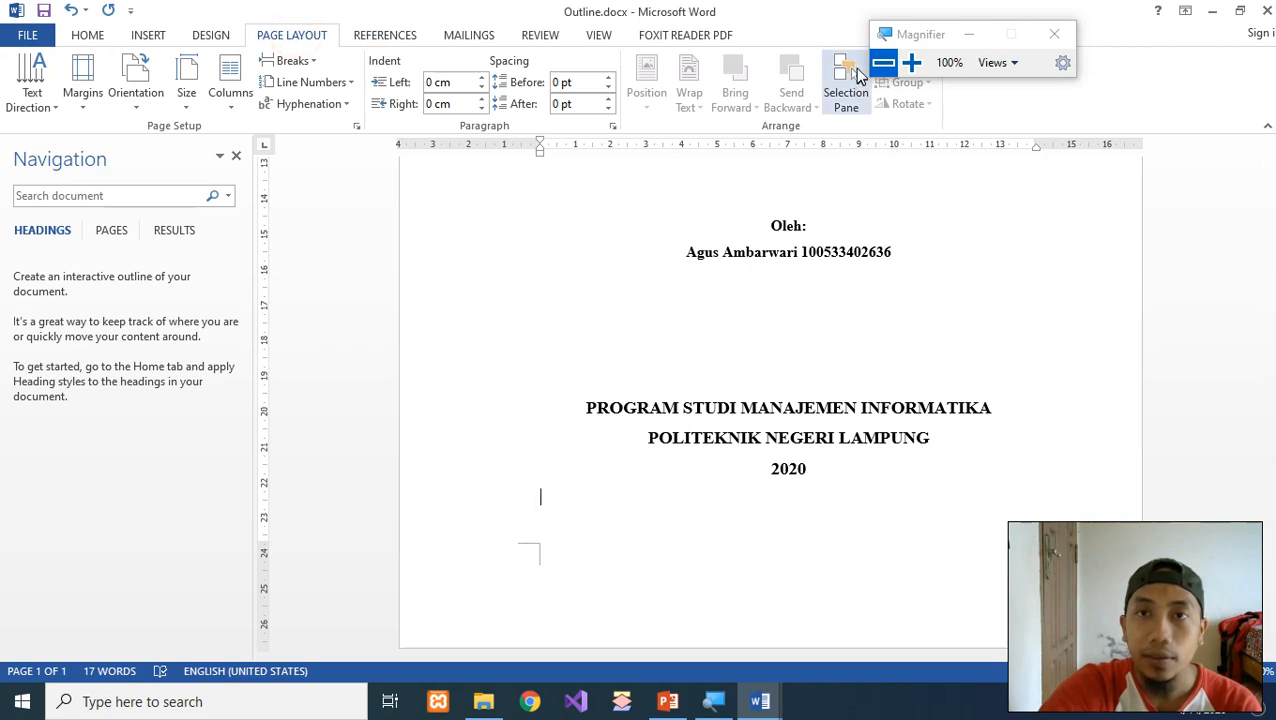
click(298, 62)
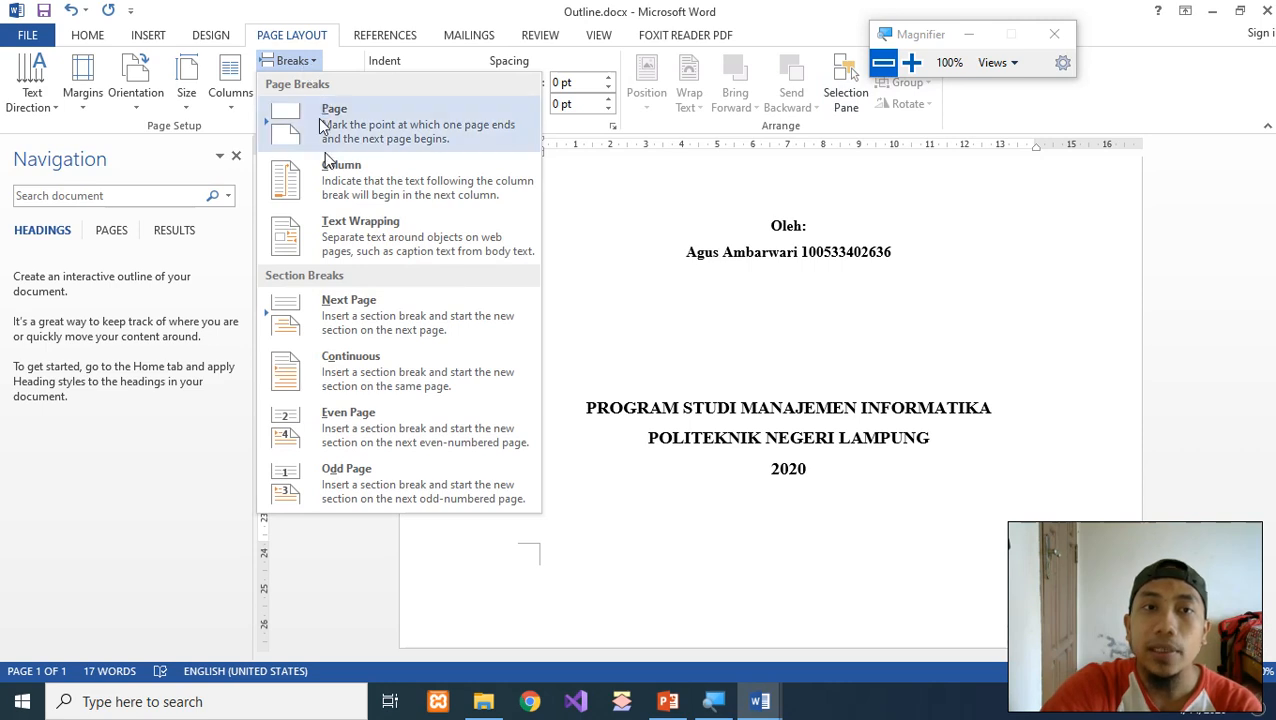
click(350, 316)
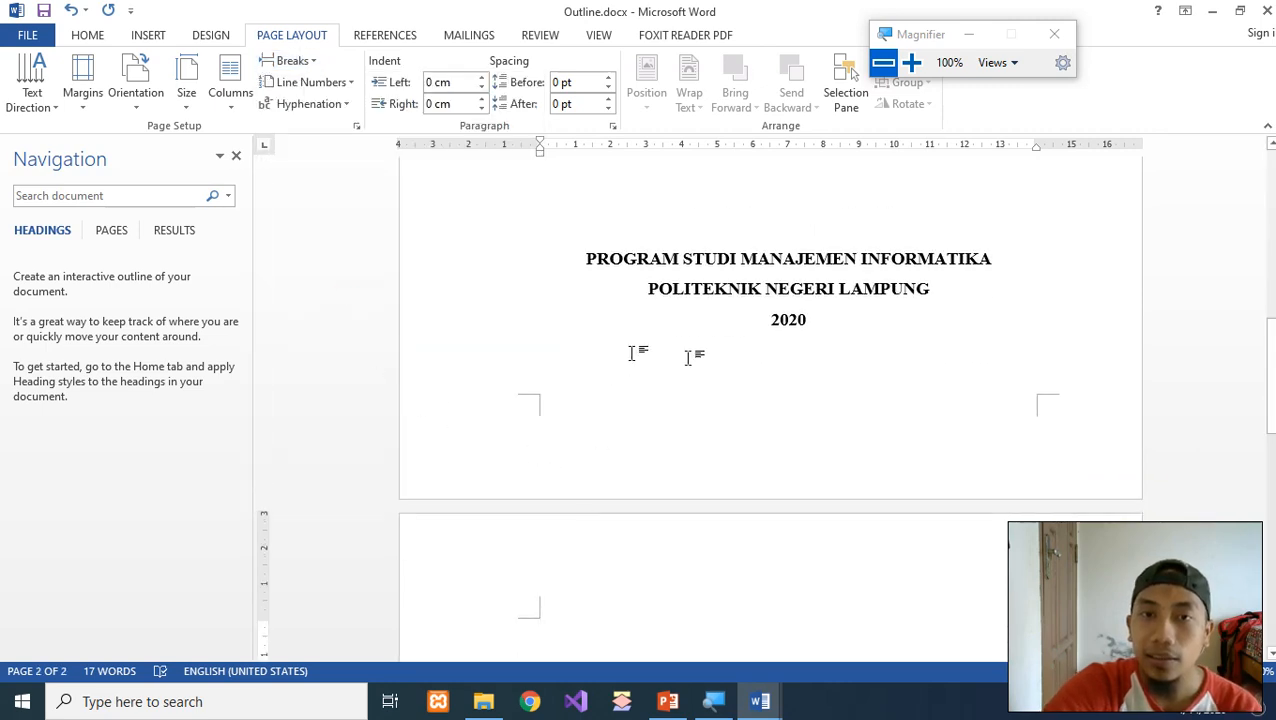
Step: Test the section break by adding two empty paragraphs above "PROGRAM STUDI MANAJEMEN INFORMATIKA", and take them out again
scroll(830, 352, up, 3)
click(821, 322)
key(Return)
key(Return)
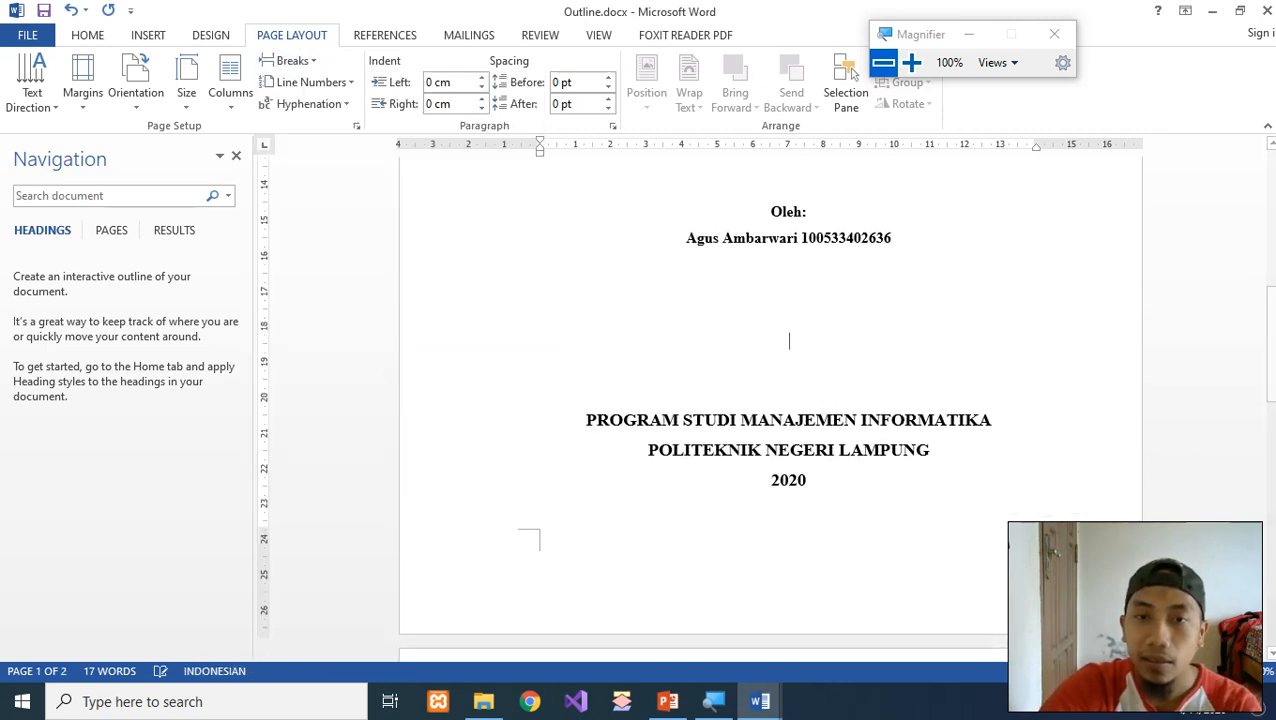
scroll(711, 473, down, 5)
scroll(628, 535, down, 5)
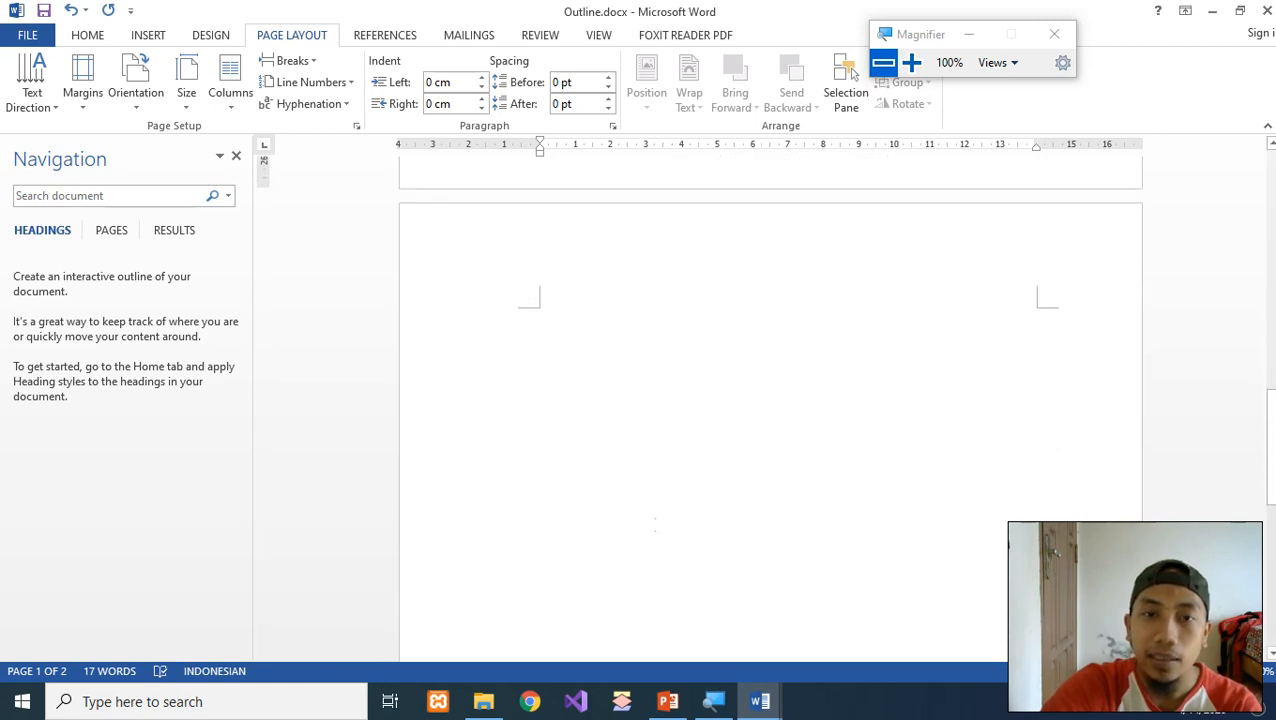
scroll(655, 520, up, 5)
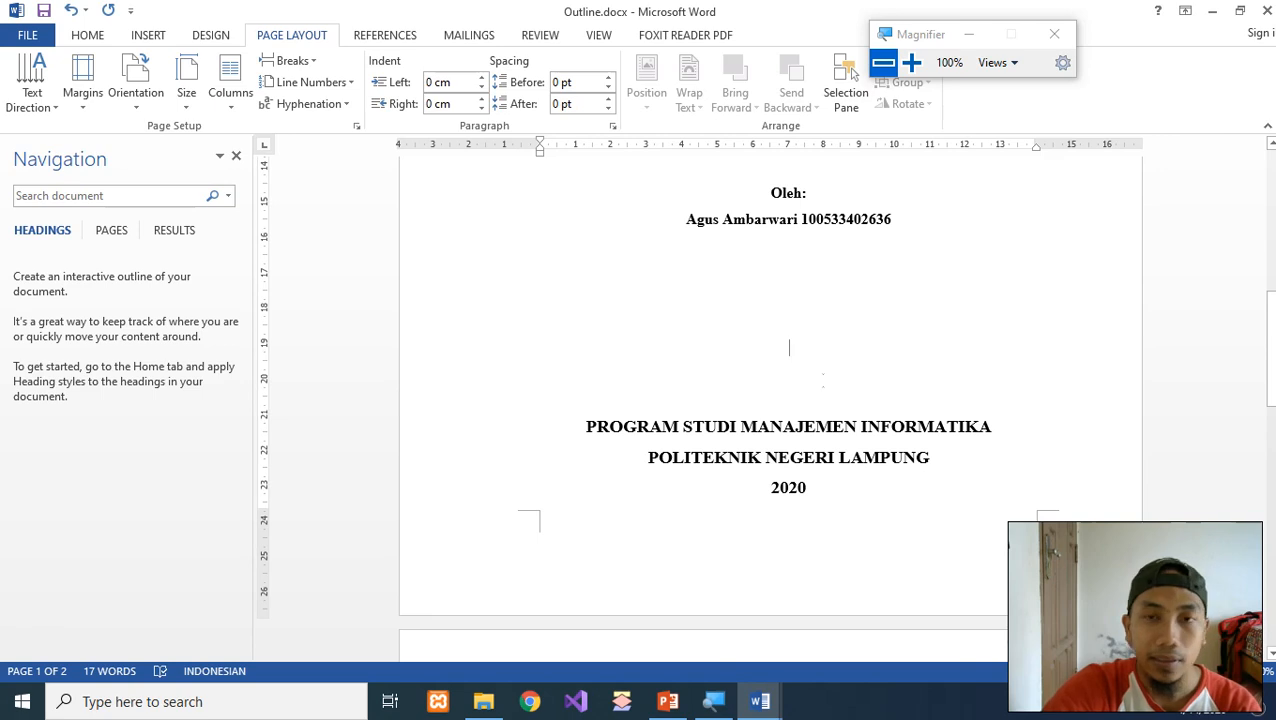
key(BackSpace)
key(BackSpace)
Step: Enter "KATA PENGANTAR" at the start of the second page and add an empty paragraph below it
scroll(763, 455, down, 3)
click(652, 521)
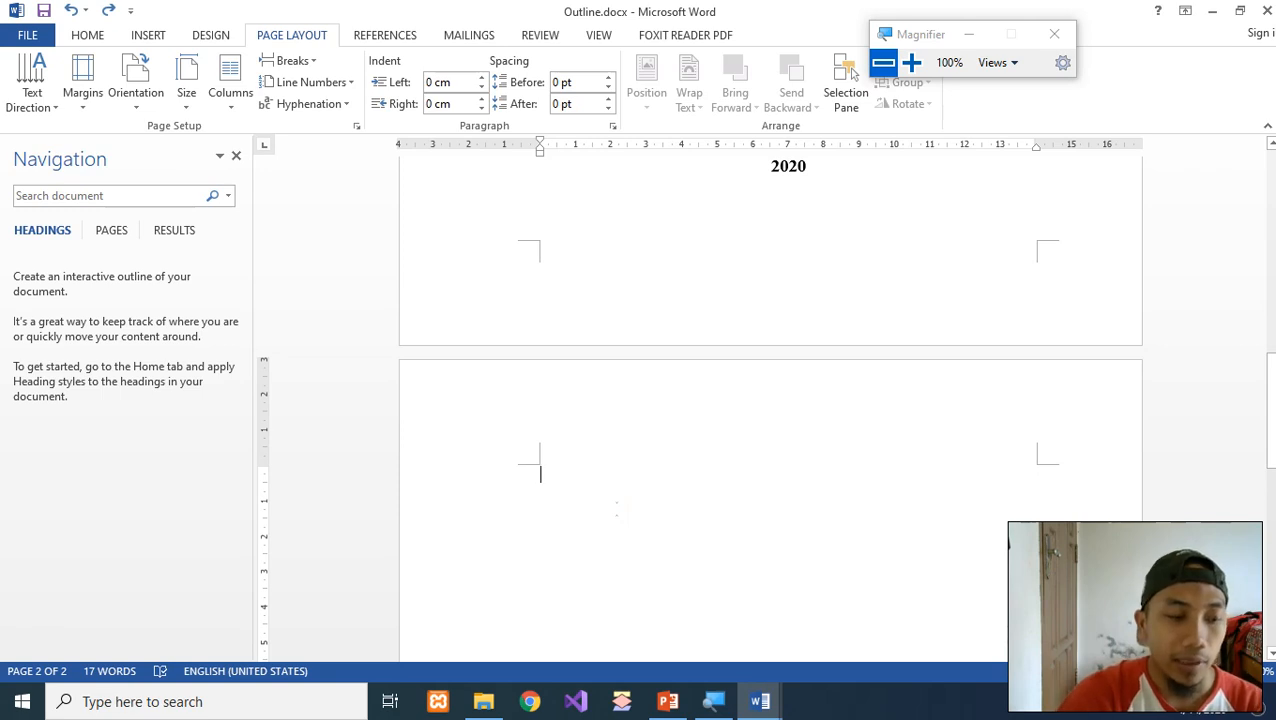
text(KATA)
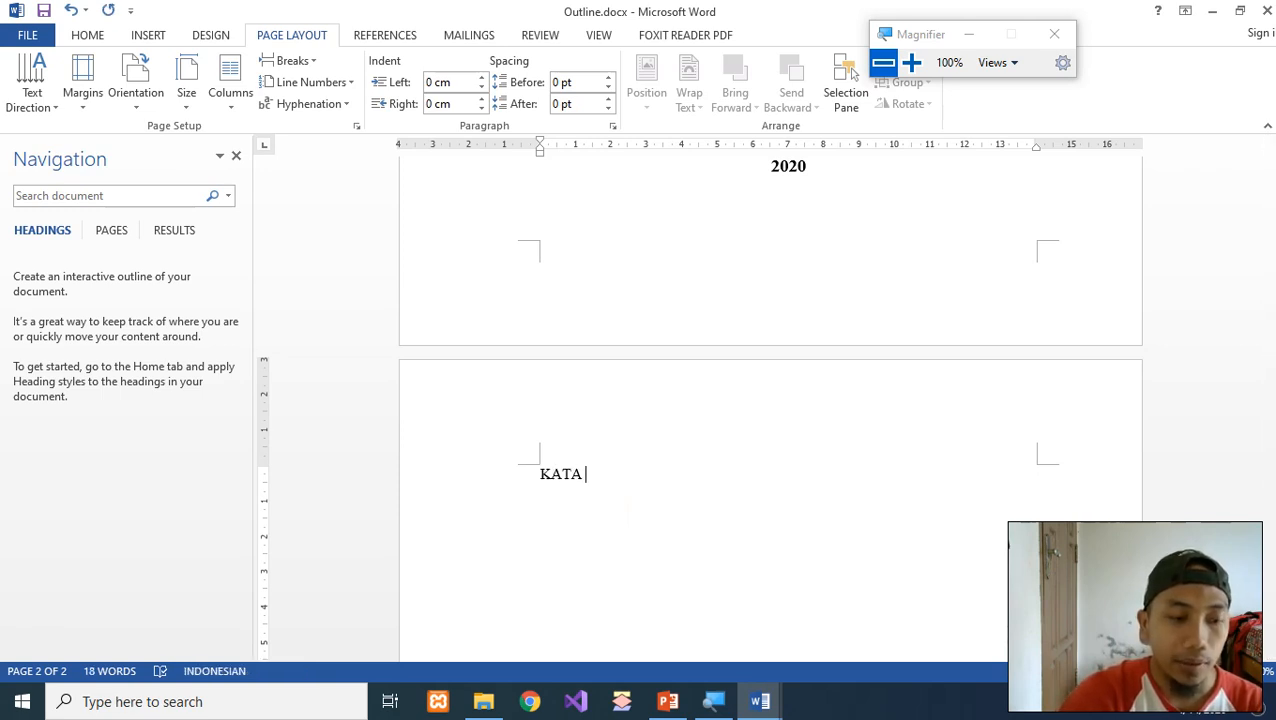
text( PENGANTAR)
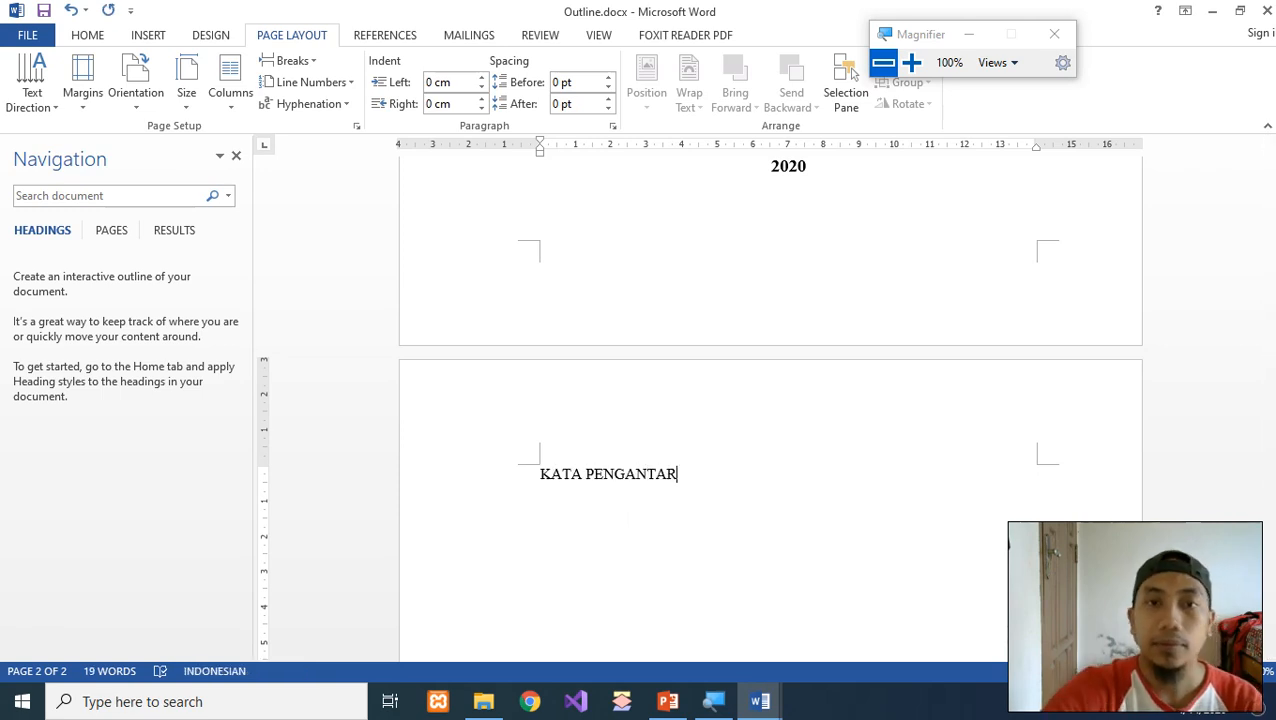
scroll(809, 612, down, 2)
scroll(770, 400, up, 1)
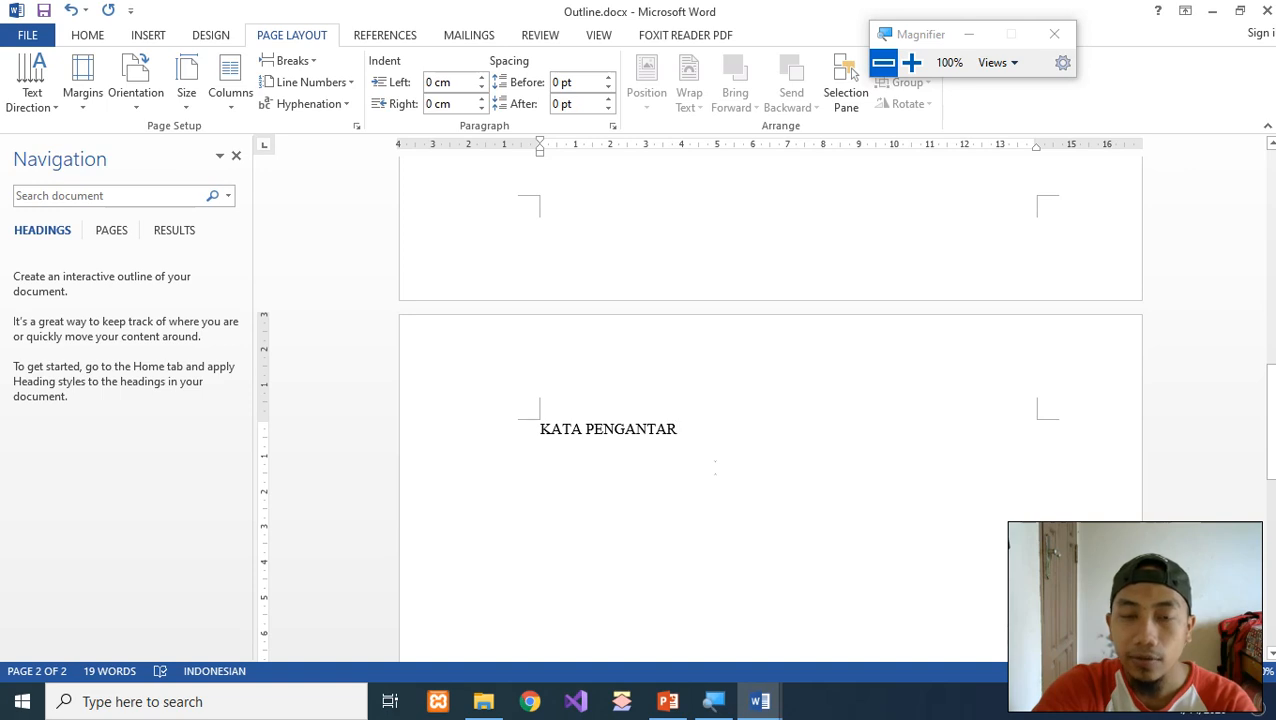
key(Return)
Step: Make the "KATA PENGANTAR" title bold and centre it
scroll(670, 490, up, 2)
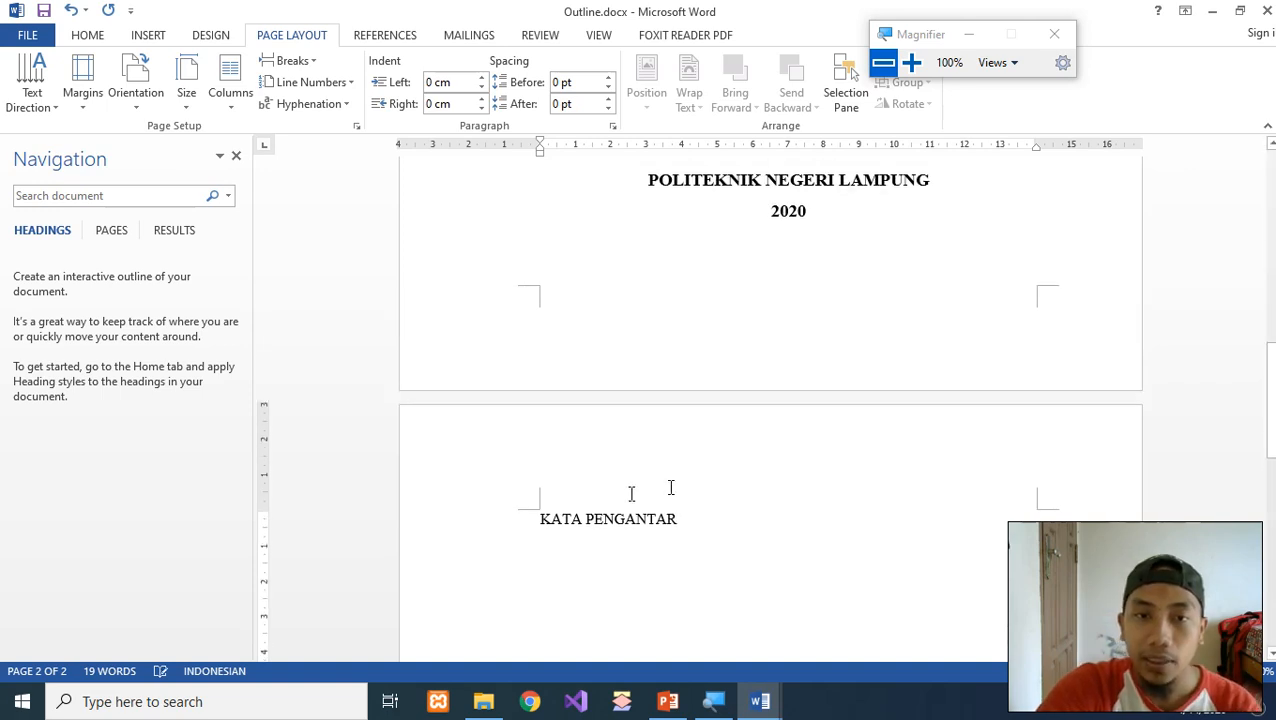
drag(538, 518, 689, 519)
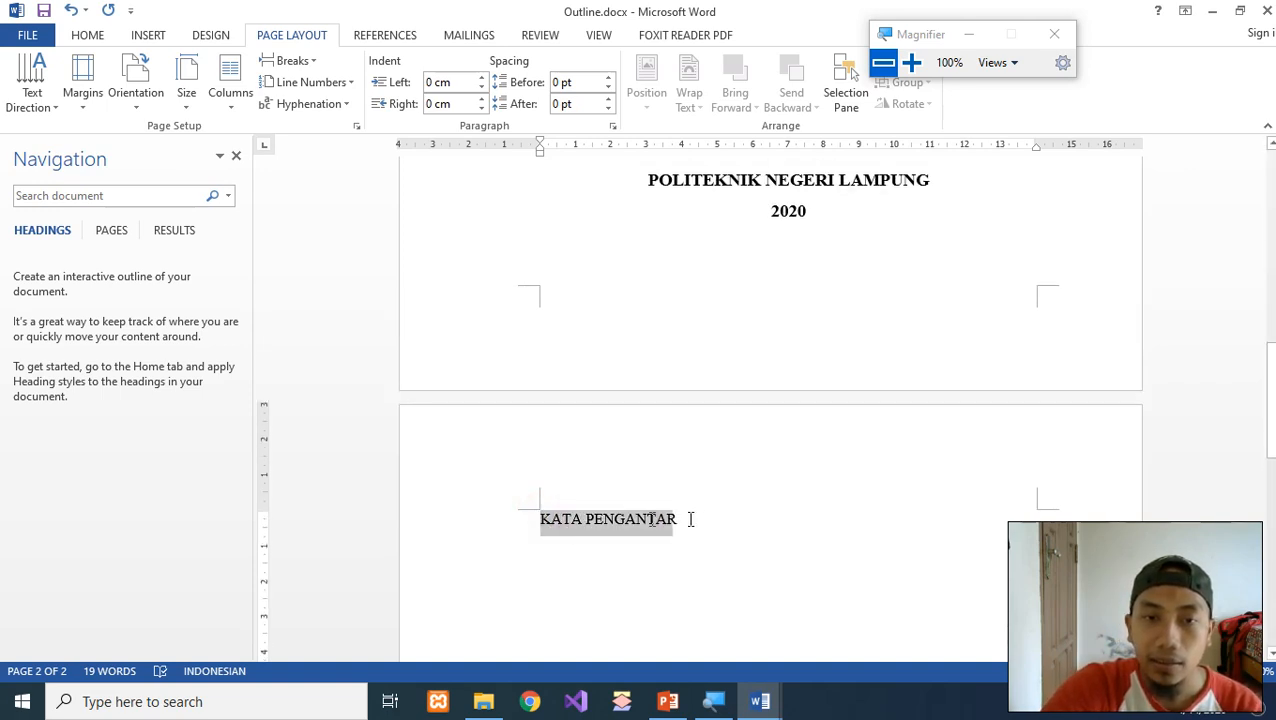
click(89, 35)
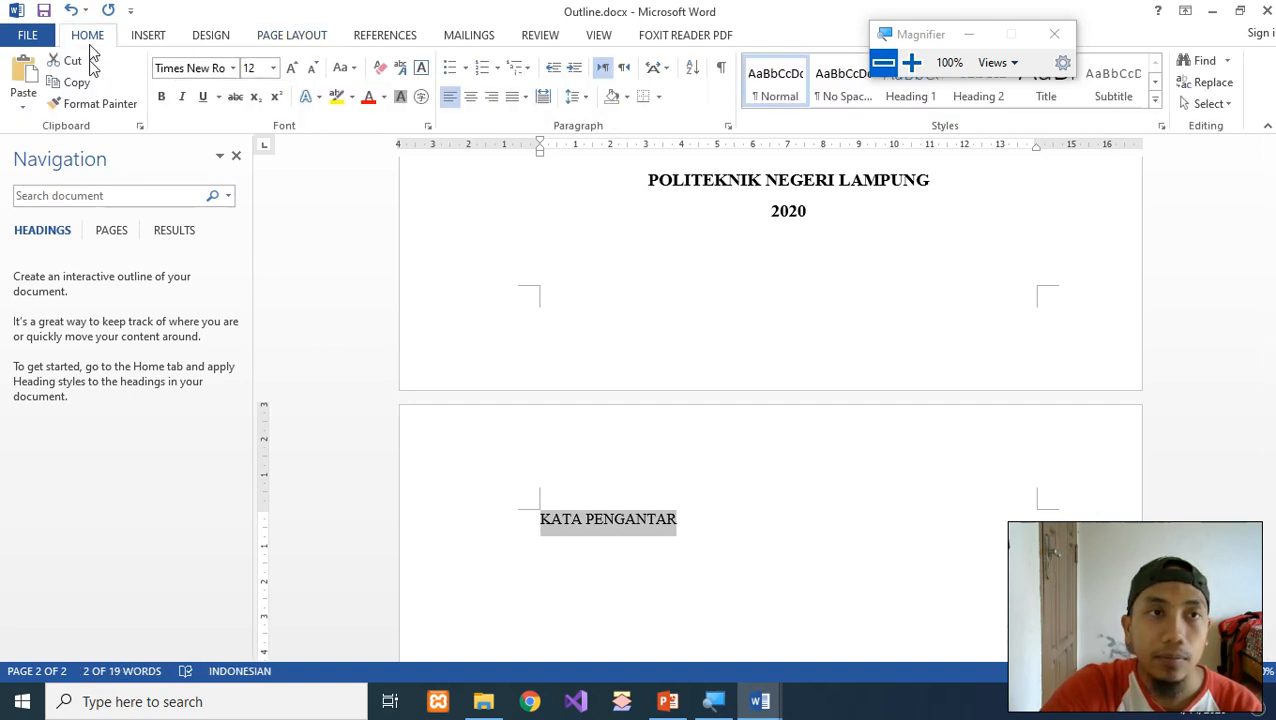
click(161, 98)
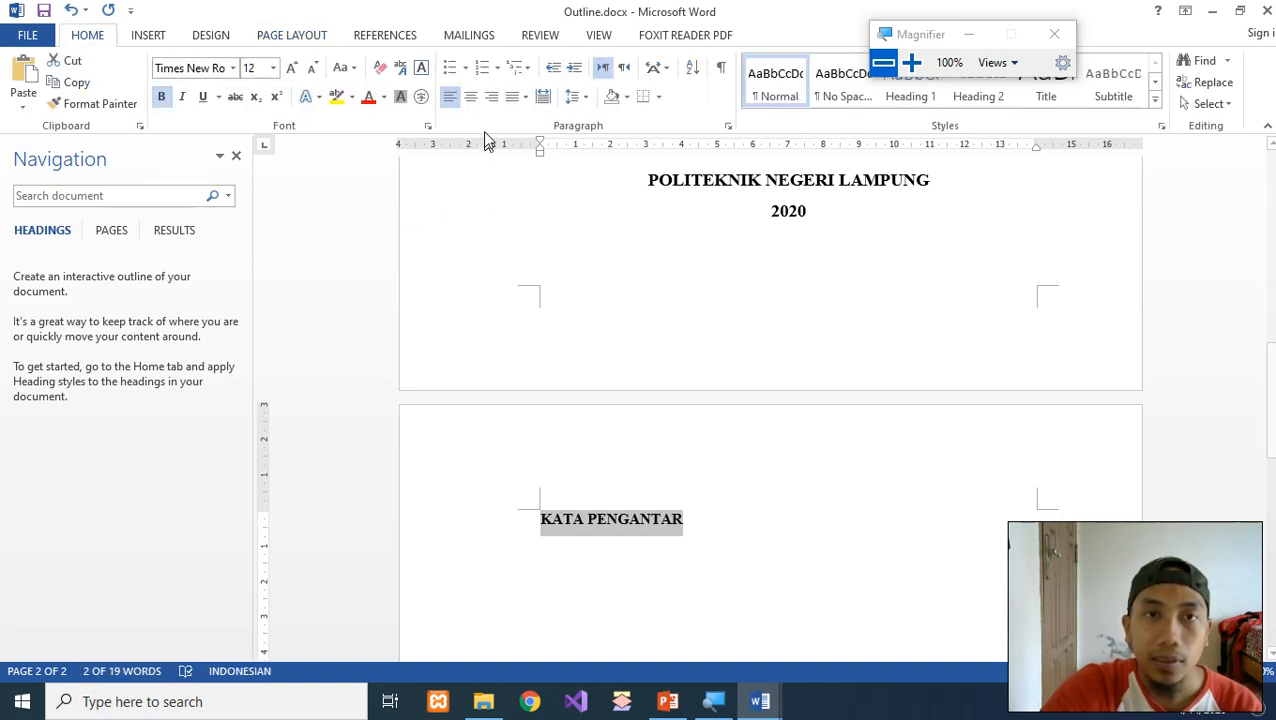
click(474, 102)
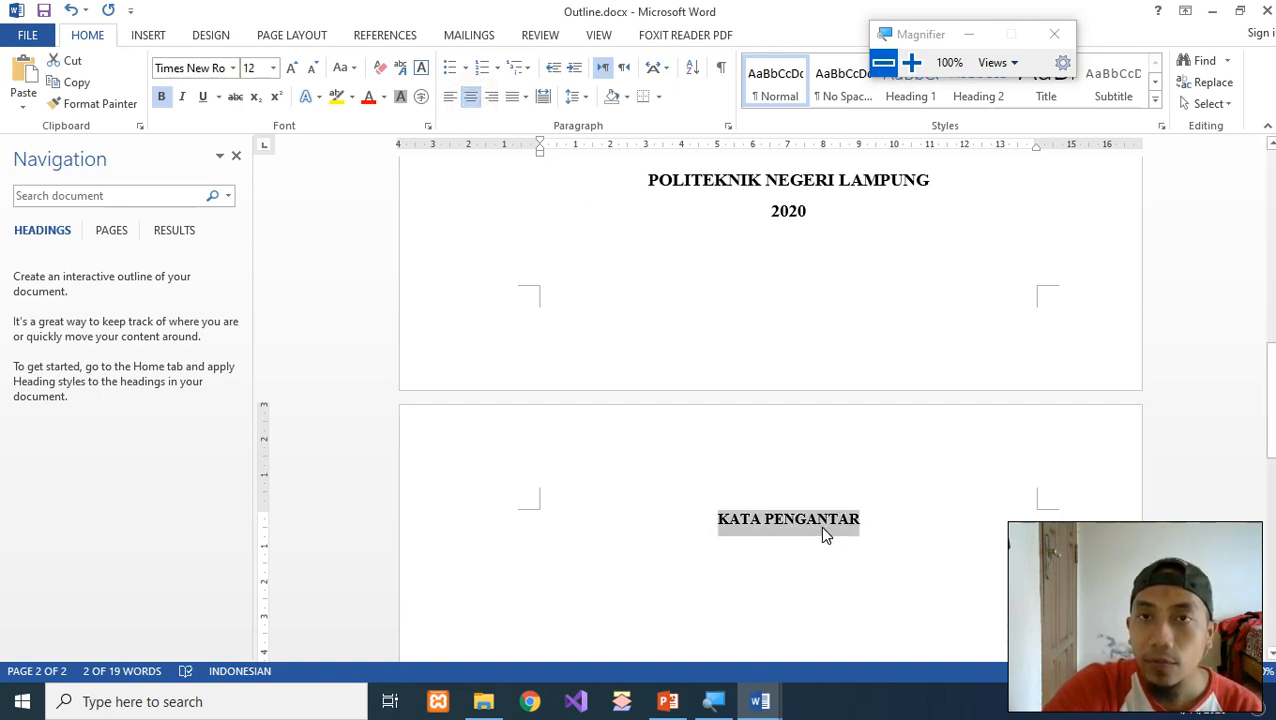
Step: Move the Magnifier window off the style gallery, try the default Heading 1 style on "KATA PENGANTAR" and undo it
drag(911, 34, 1083, 218)
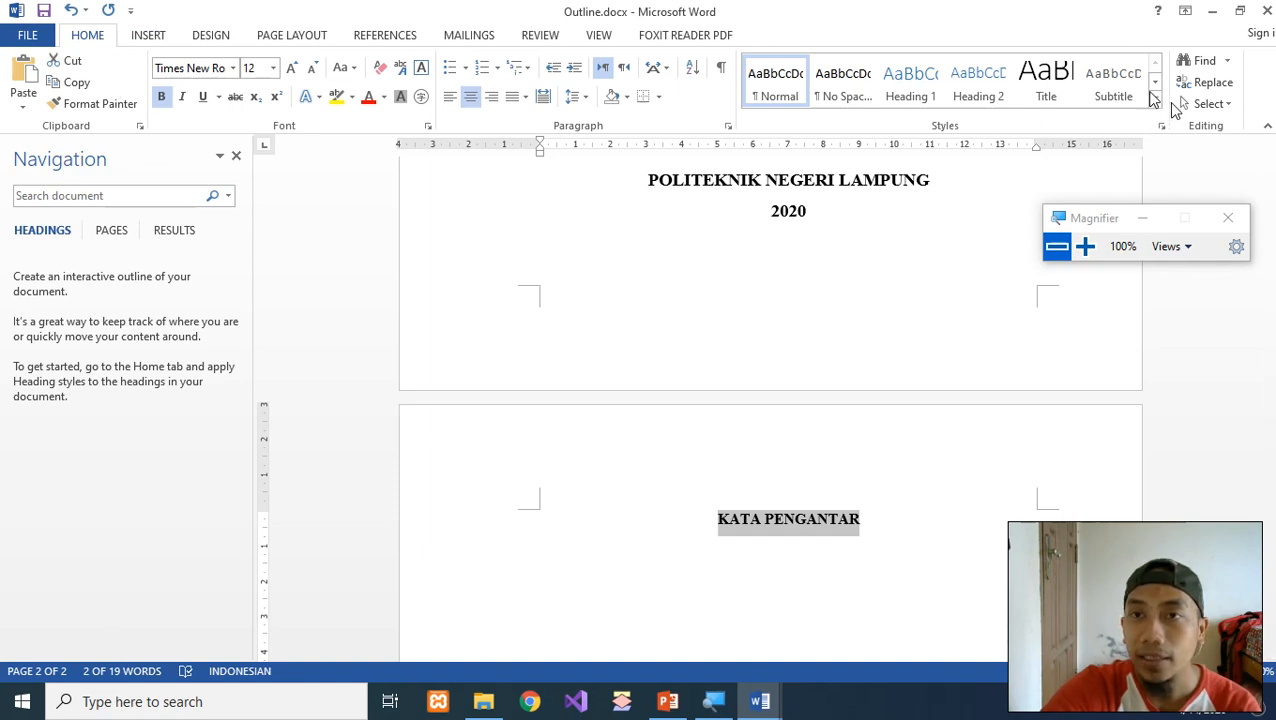
click(915, 92)
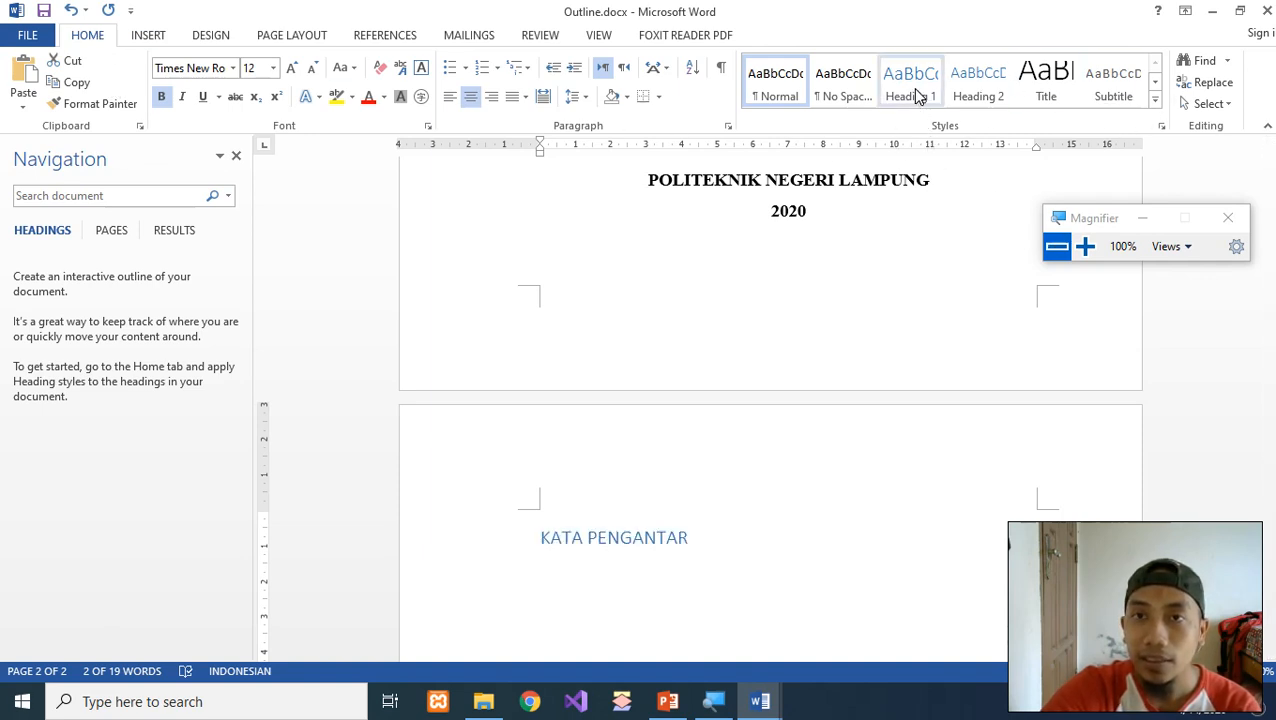
key(ctrl+z)
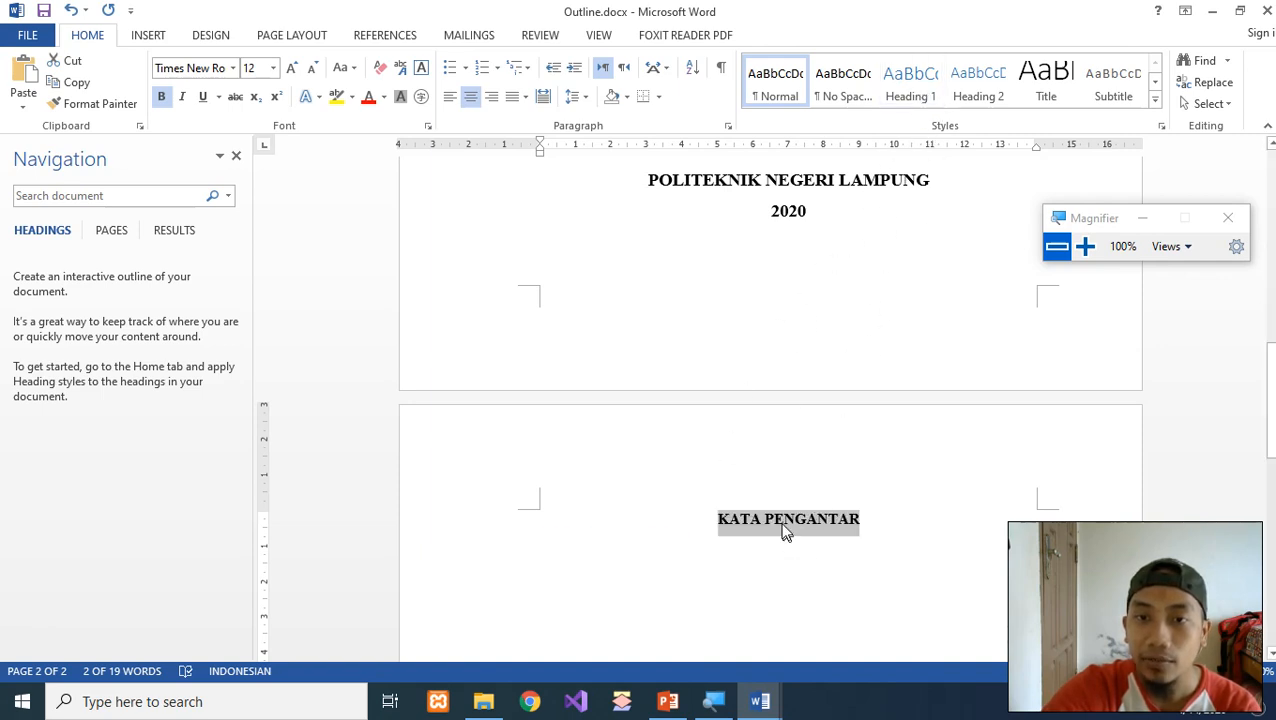
Step: Update the Heading 1 style to match the bold, centred "KATA PENGANTAR" title
click(690, 518)
drag(714, 518, 845, 530)
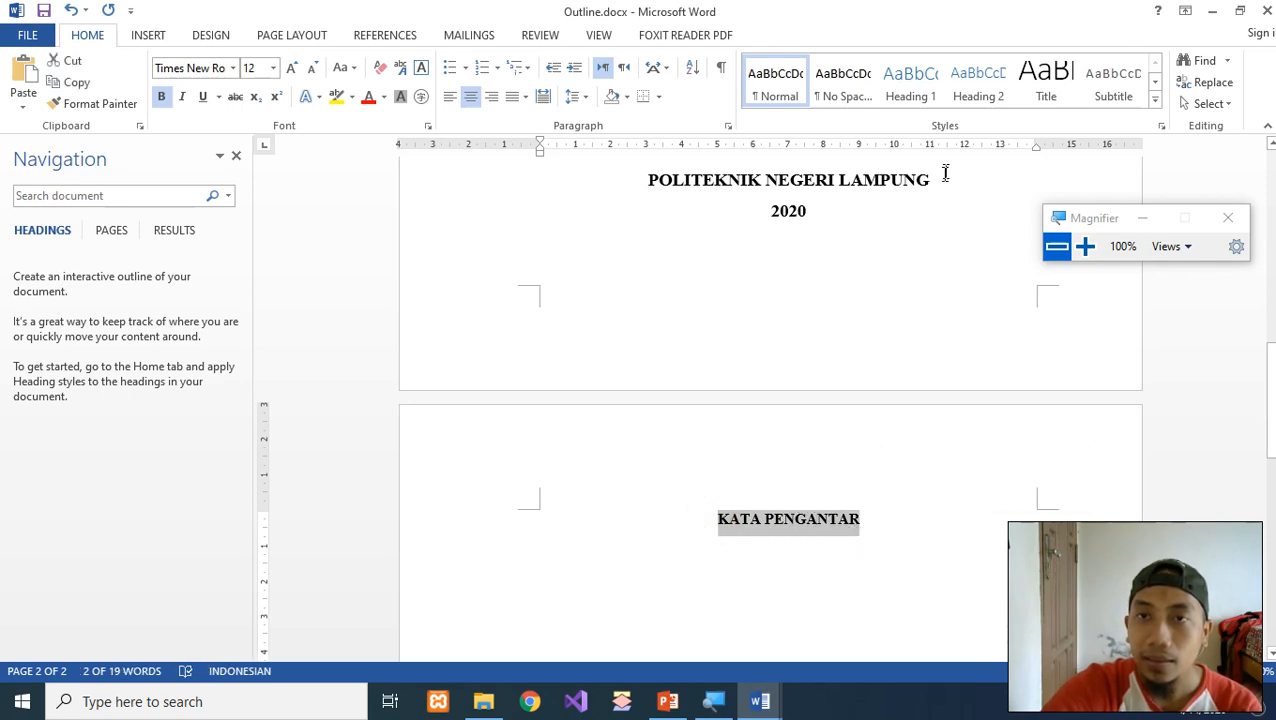
click(920, 100)
right_click(919, 98)
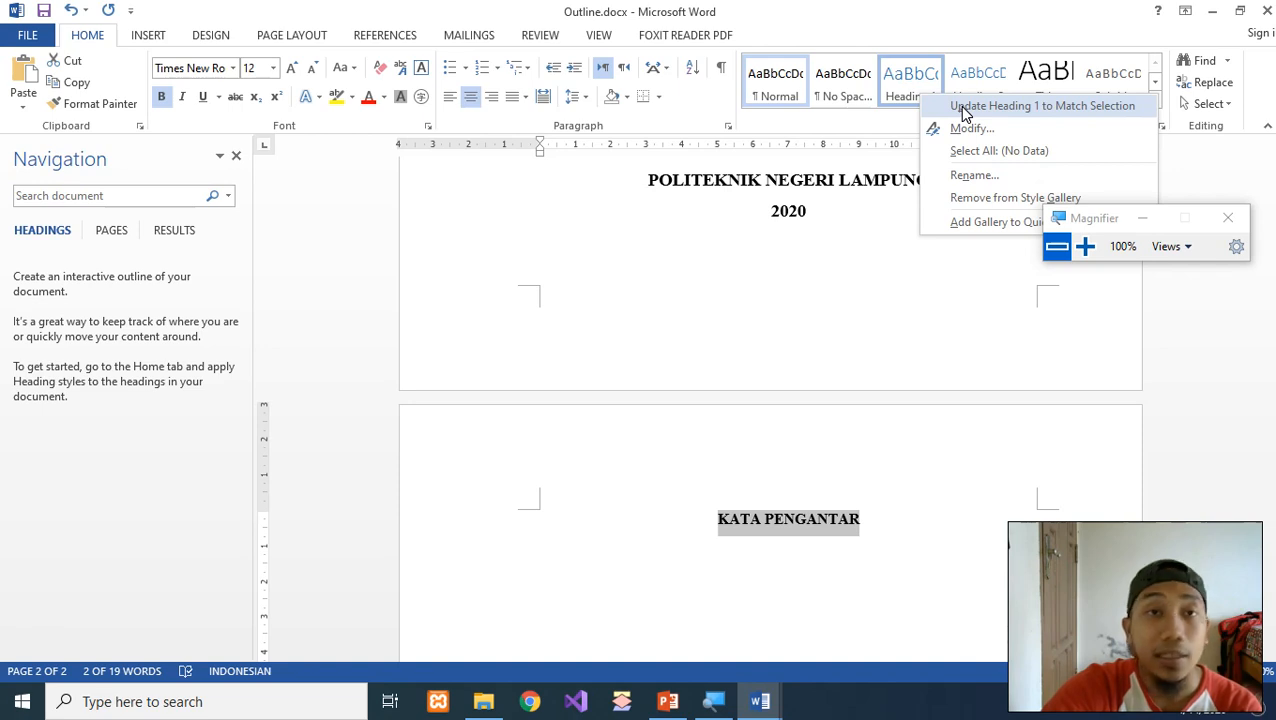
click(964, 108)
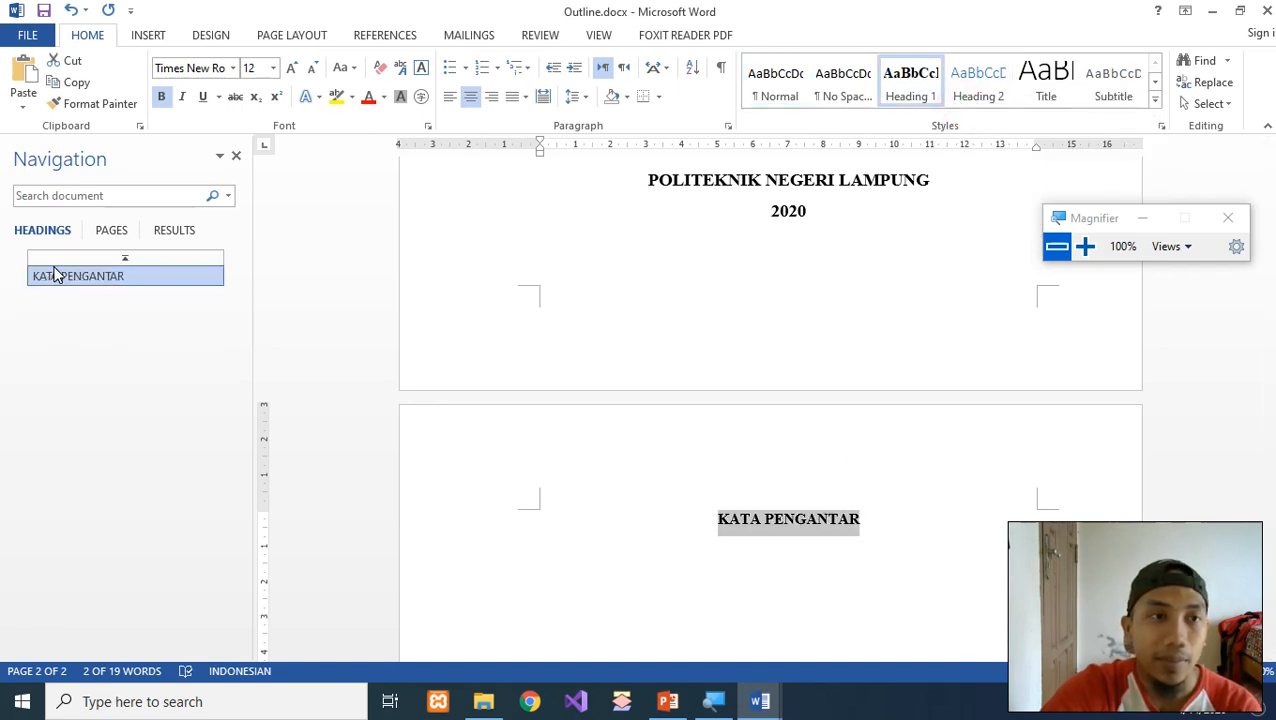
Step: Add an empty paragraph below the "KATA PENGANTAR" heading and place the cursor in the last empty line
click(852, 540)
key(Return)
scroll(897, 530, down, 2)
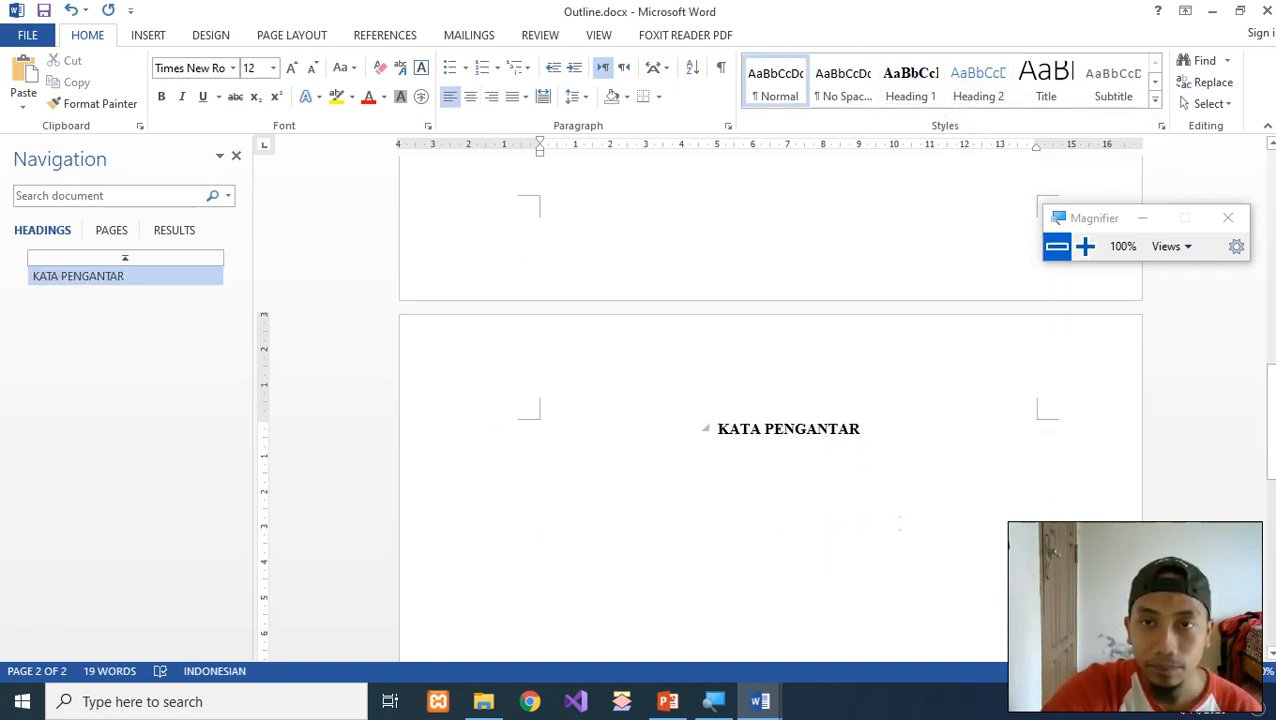
scroll(905, 400, up, 3)
scroll(869, 620, down, 1)
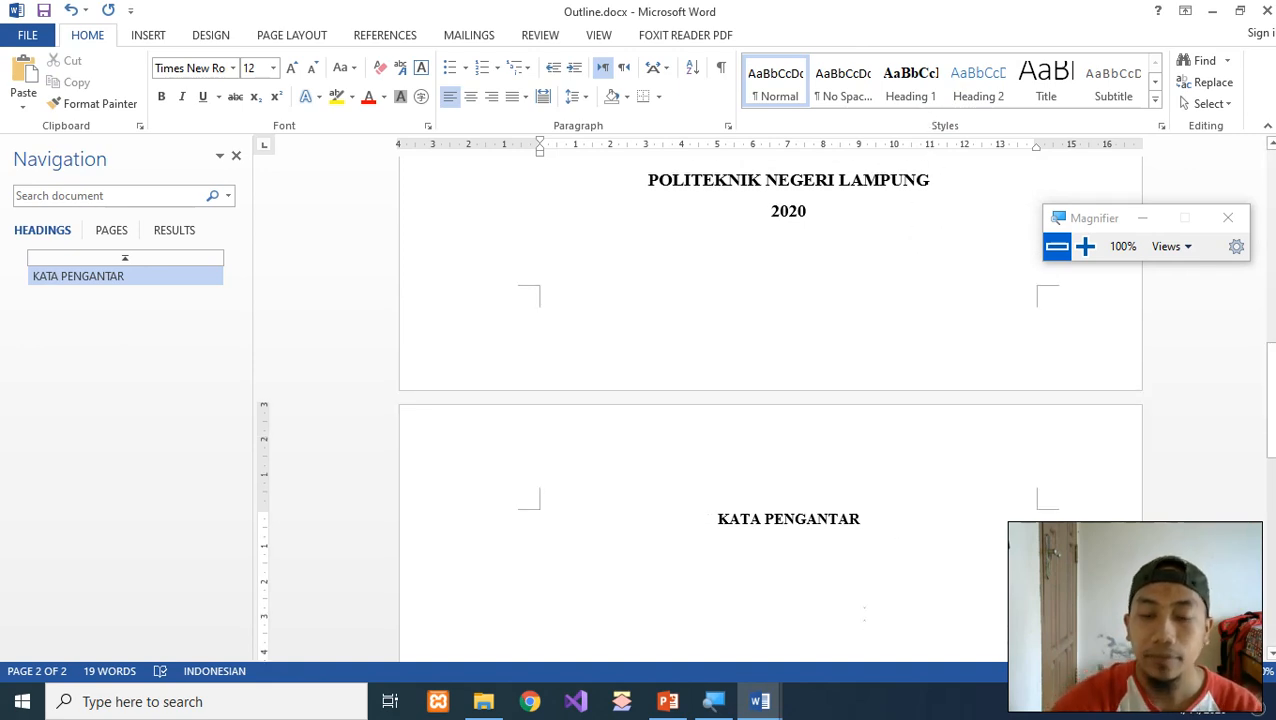
key(Up)
key(Up)
key(Down)
key(Down)
key(Down)
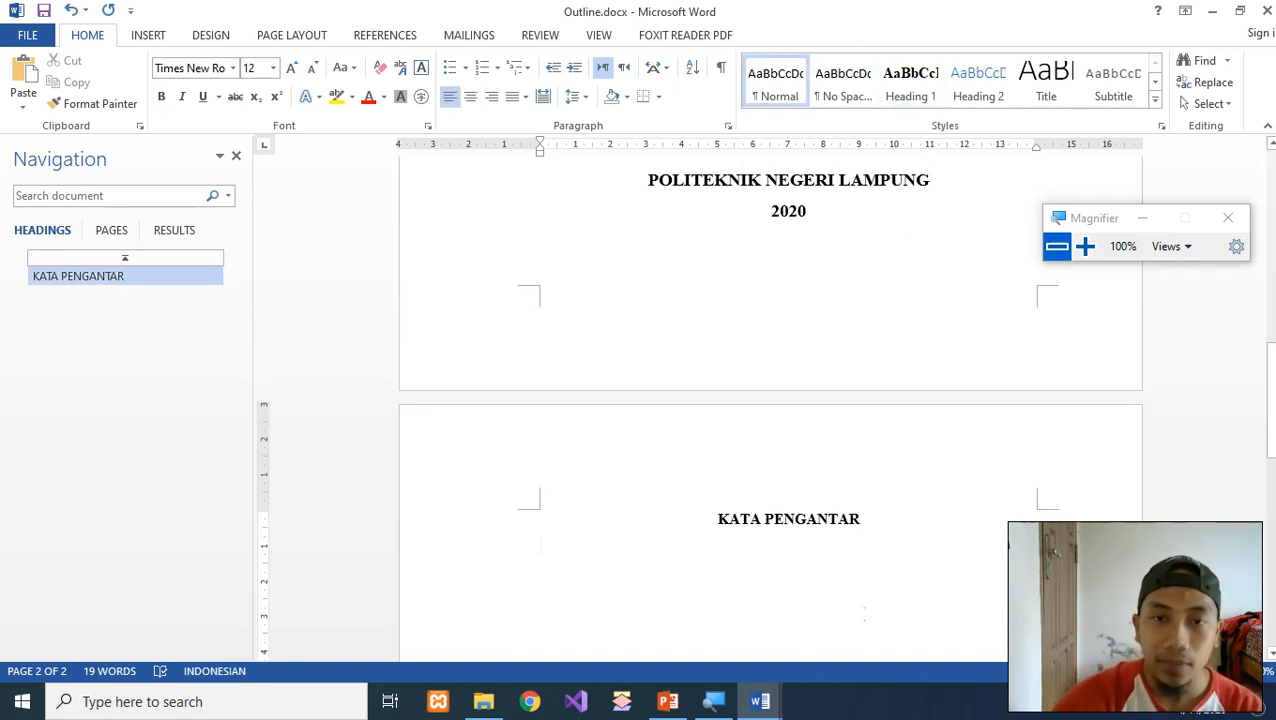
scroll(817, 518, down, 2)
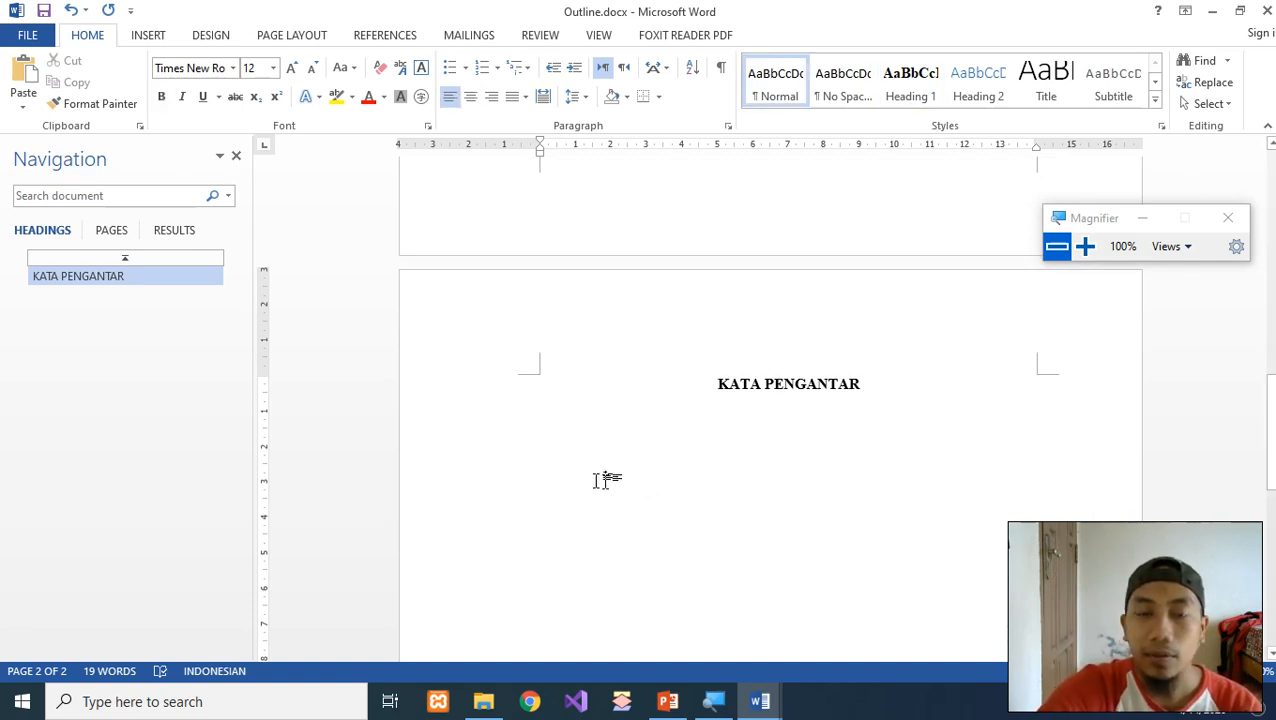
scroll(605, 480, up, 1)
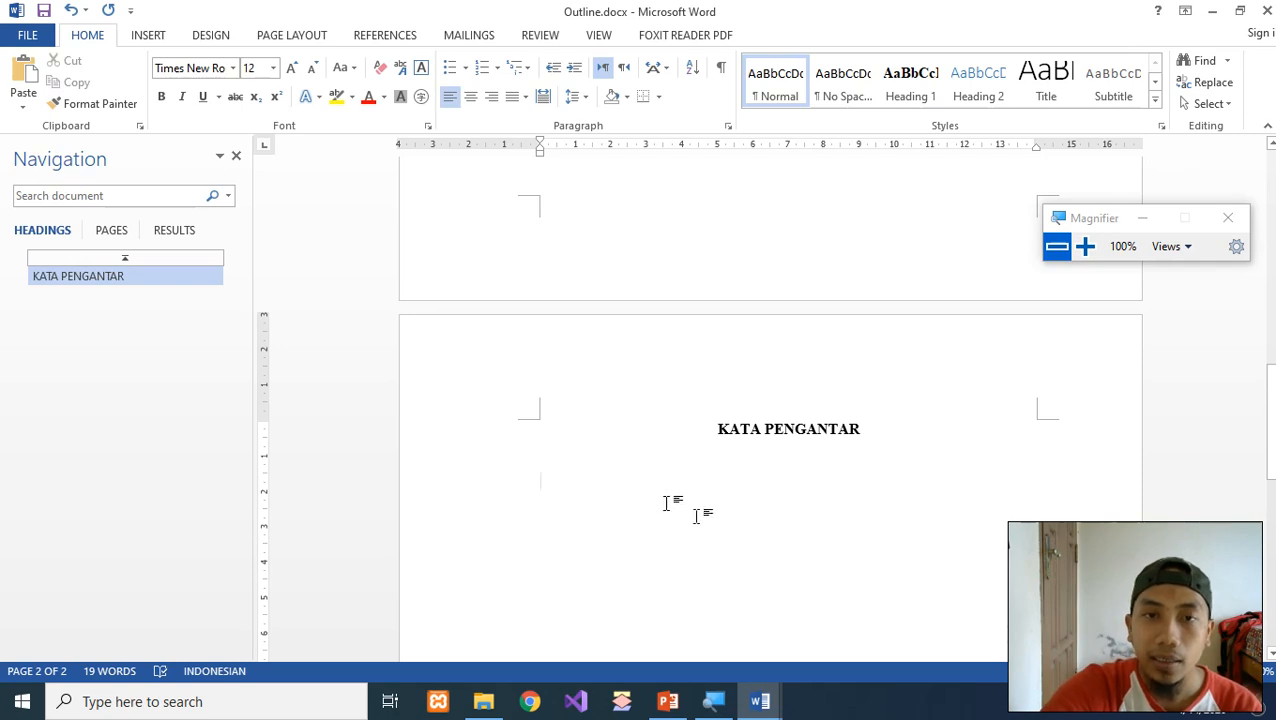
Step: Check which section follows Kata Pengantar on the PowerPoint Outline slide, and return to Outline.docx in Word
click(673, 703)
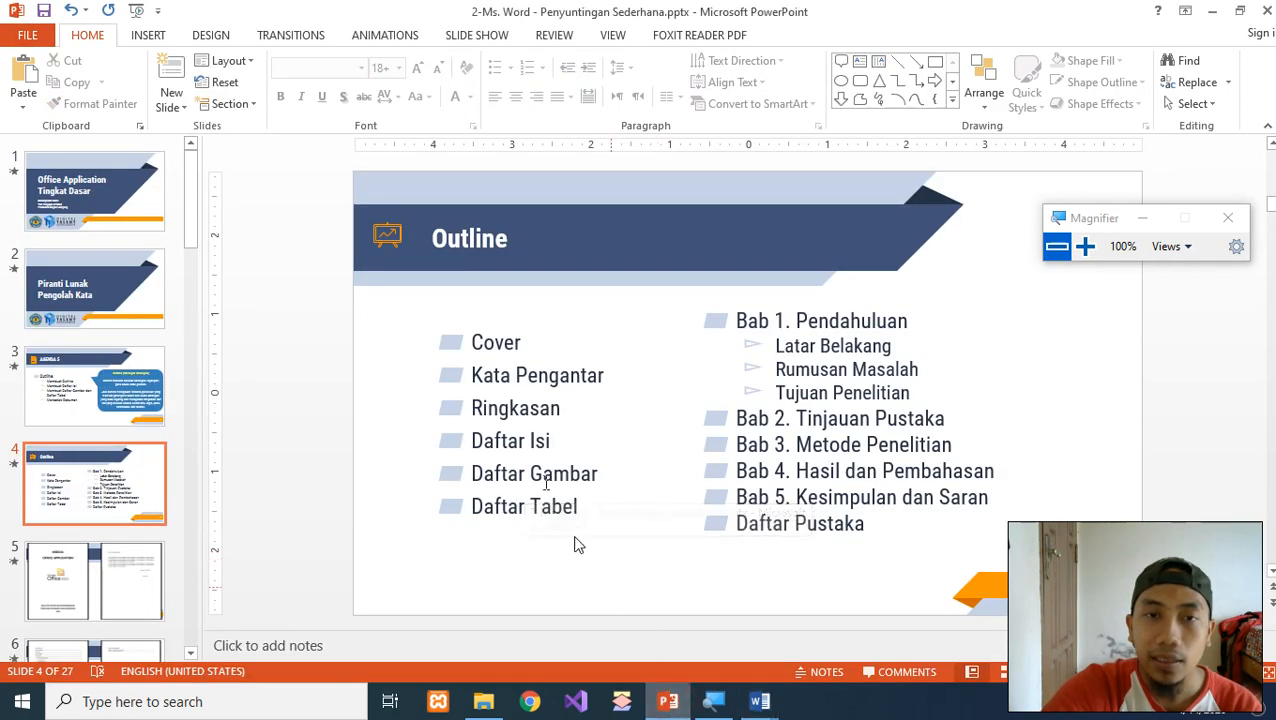
mouse_move(760, 703)
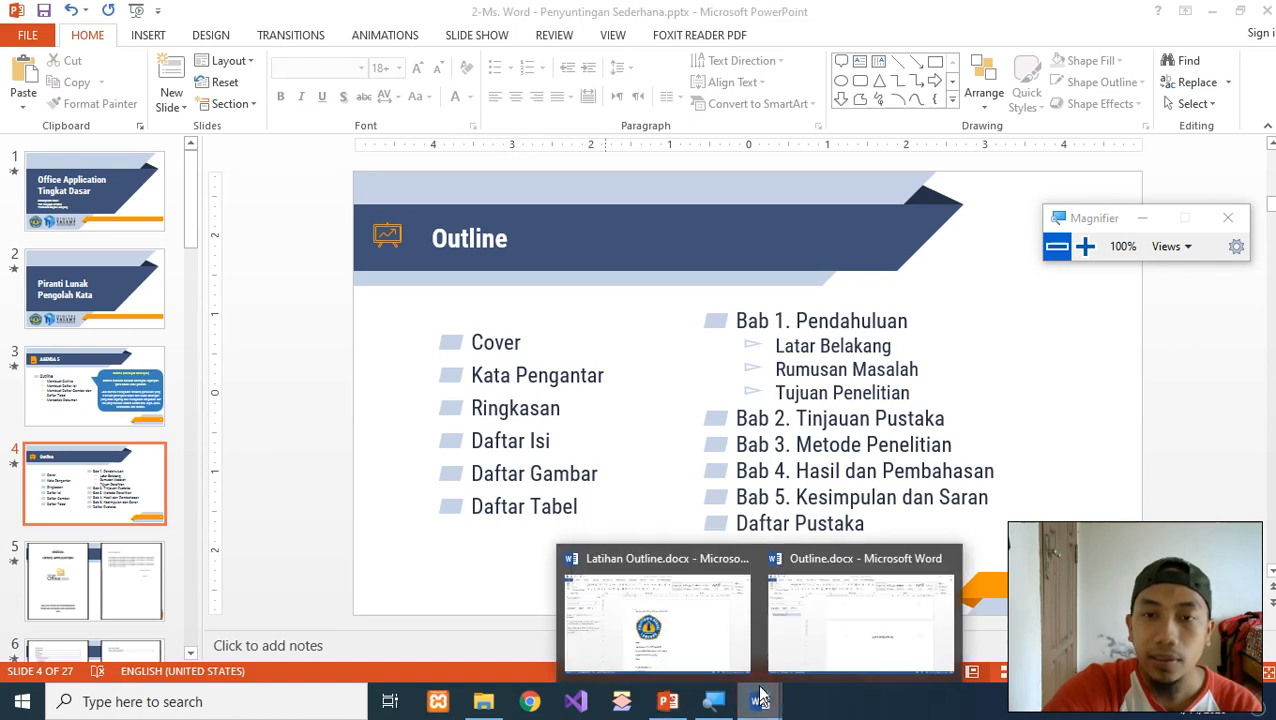
click(830, 615)
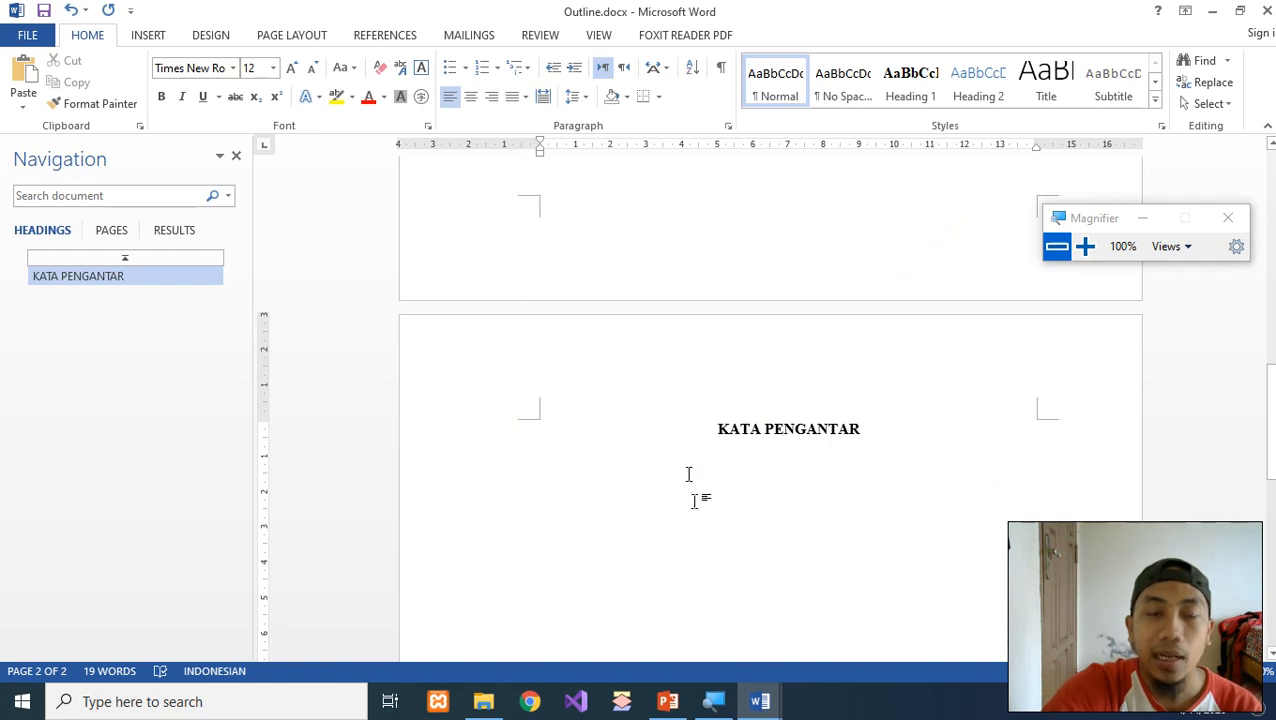
Step: Insert a Next Page section break in the empty line below the "KATA PENGANTAR" heading
click(290, 36)
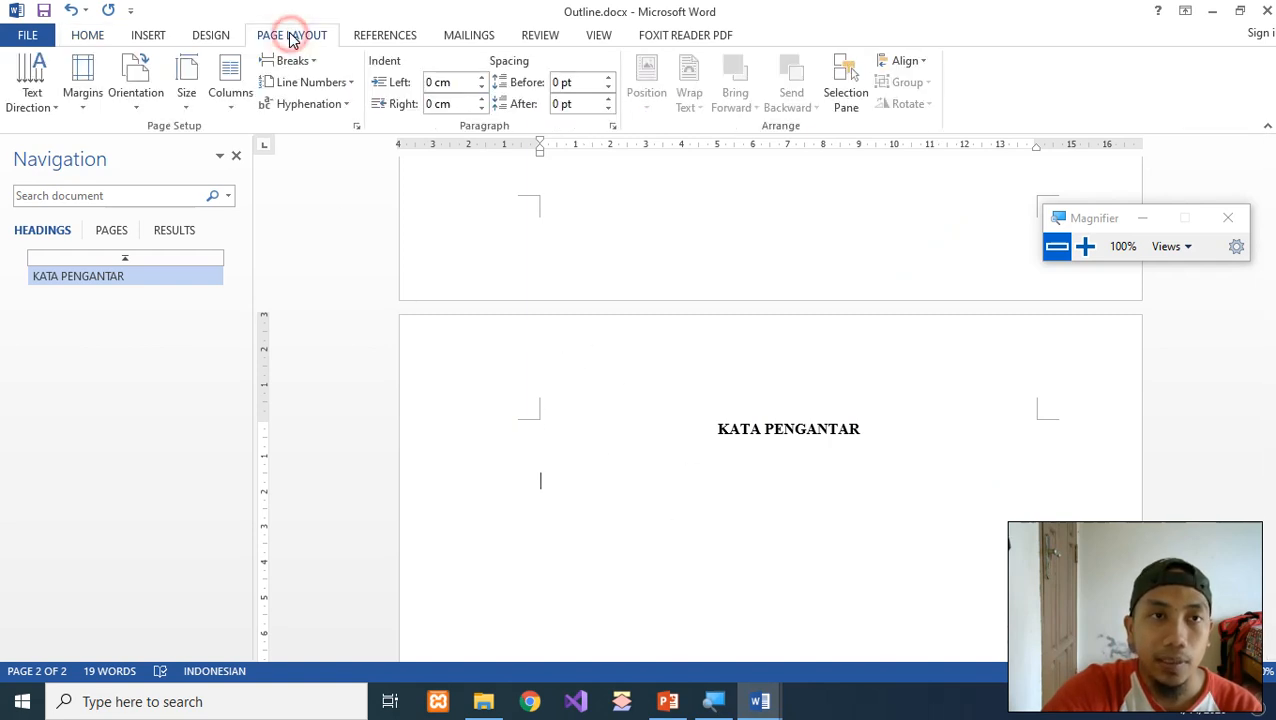
click(293, 62)
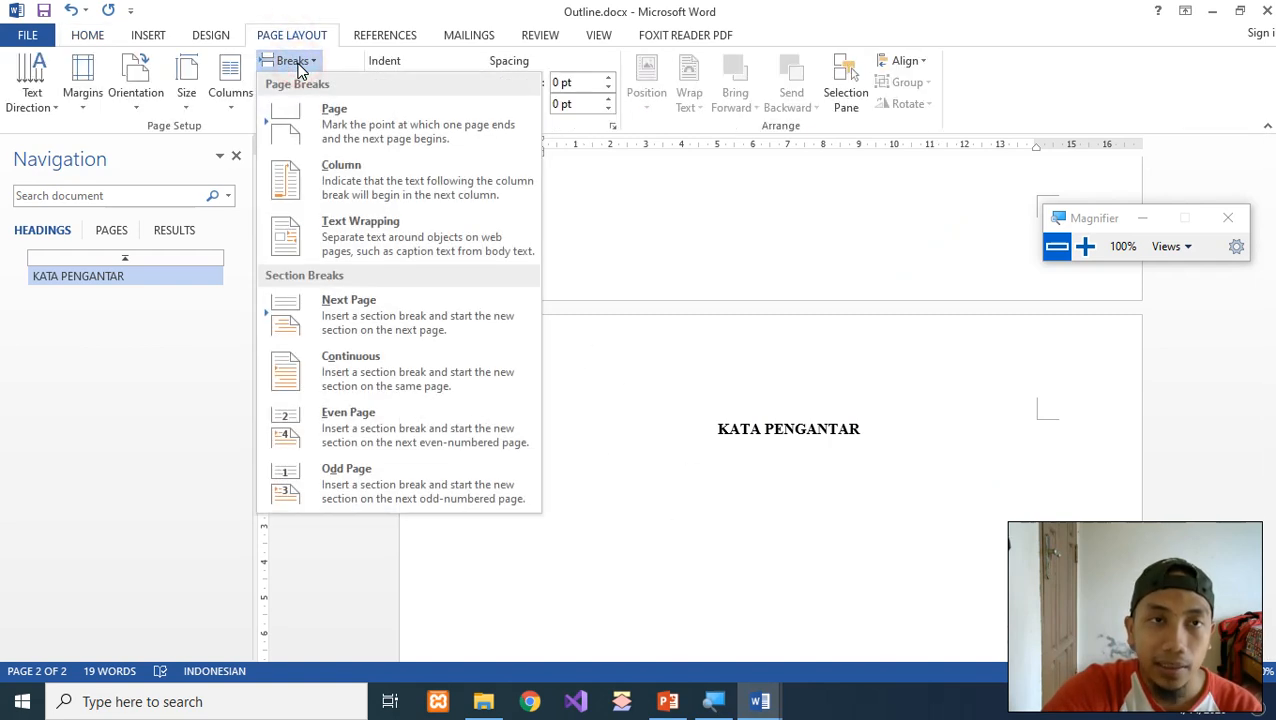
click(376, 309)
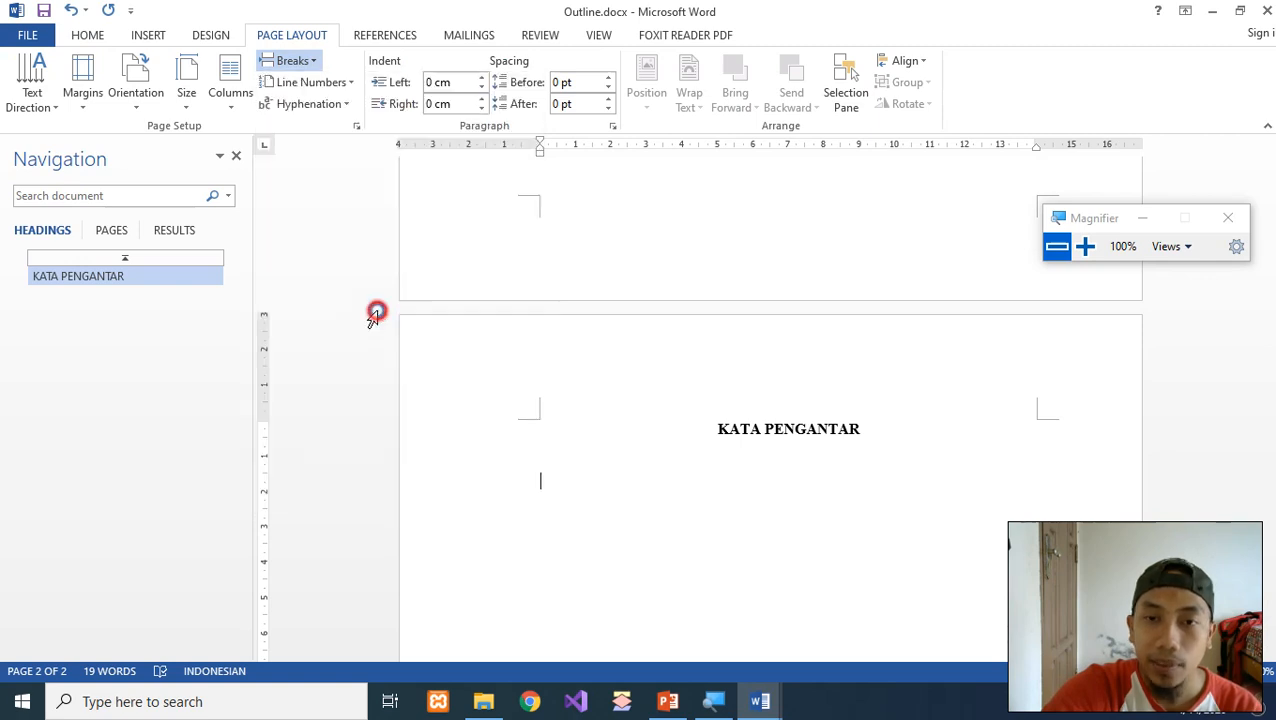
scroll(370, 319, down, 5)
scroll(685, 511, up, 1)
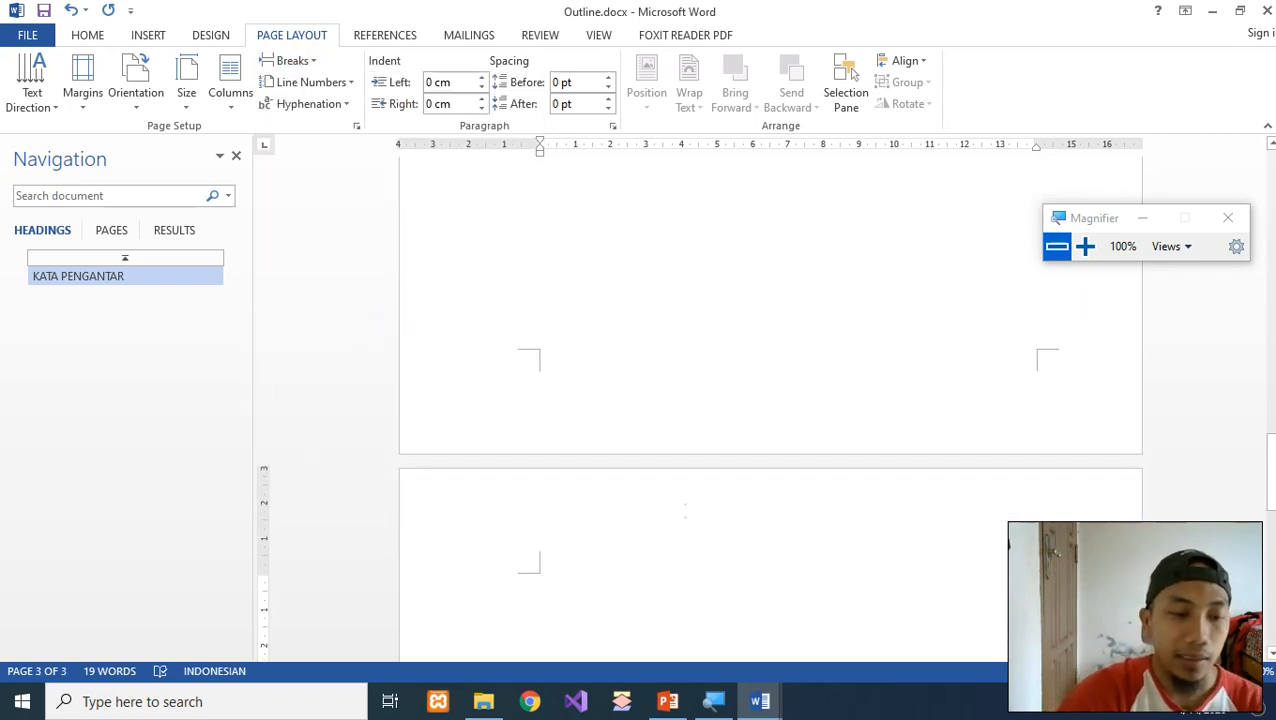
Step: Enter the title "RINGKASAN" on the new page, followed by a new line, and apply the Heading 1 style to the title
text(RINGKASAN)
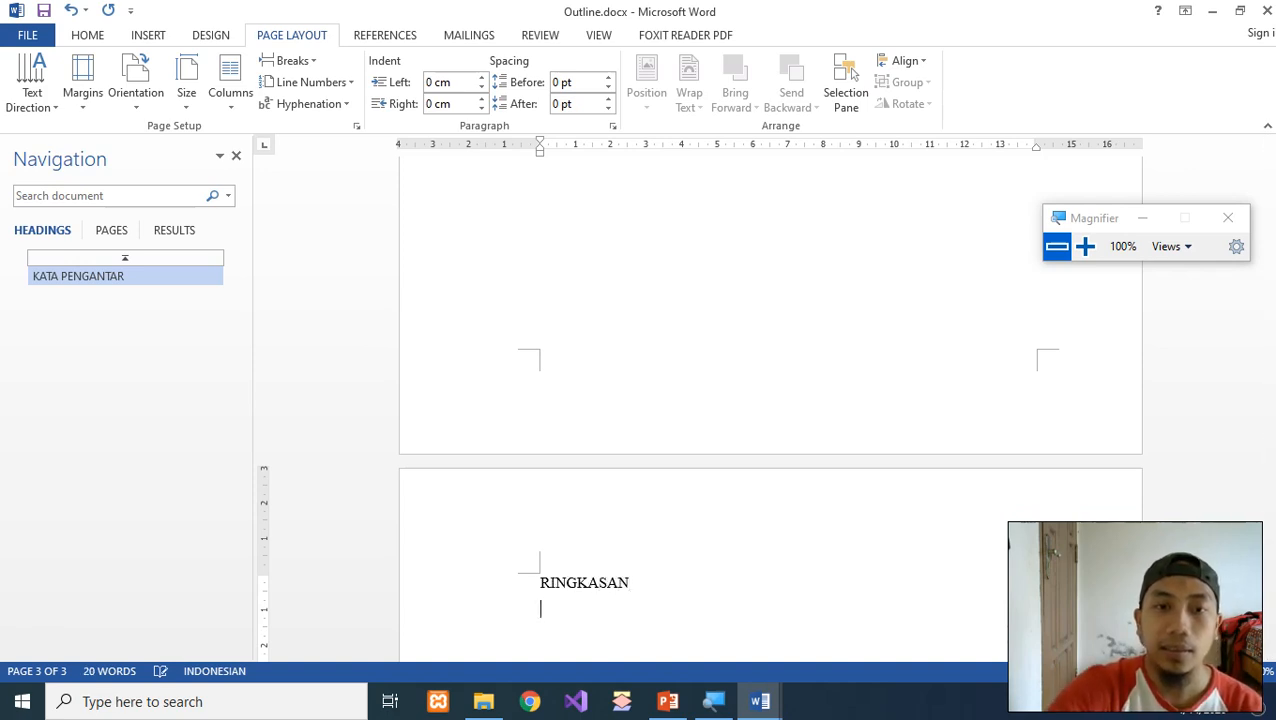
scroll(703, 527, down, 3)
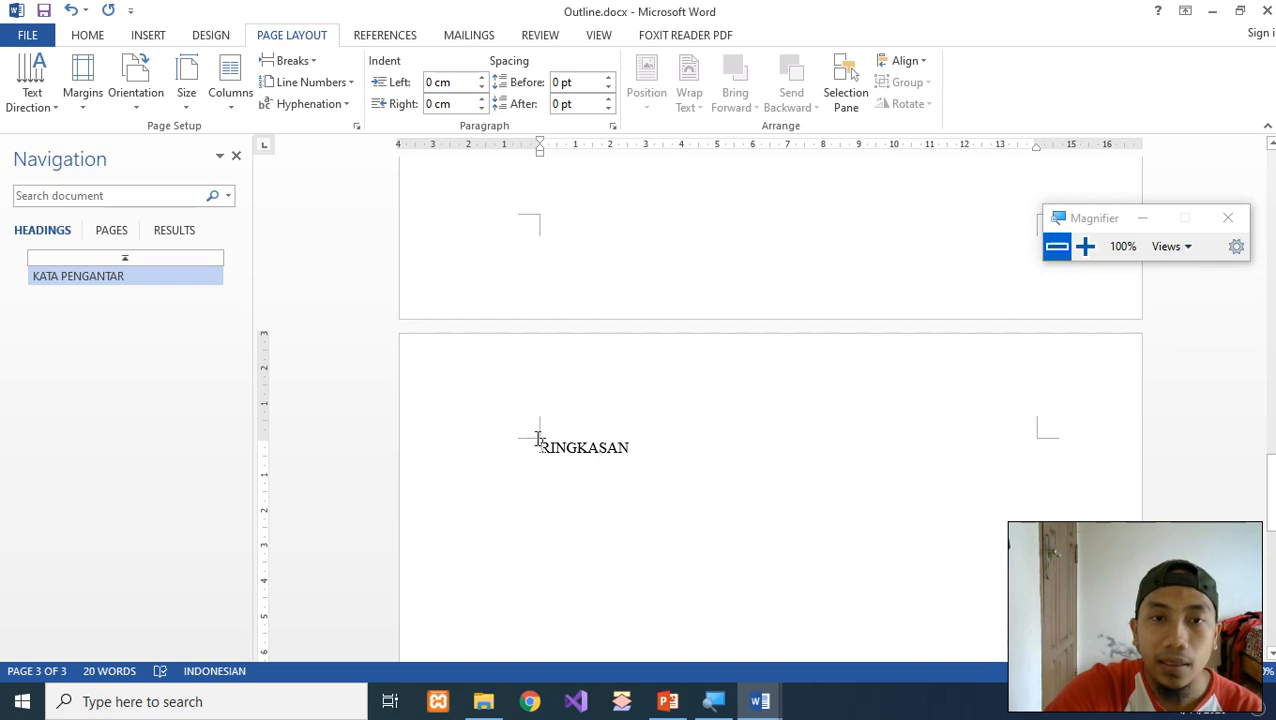
drag(539, 443, 634, 449)
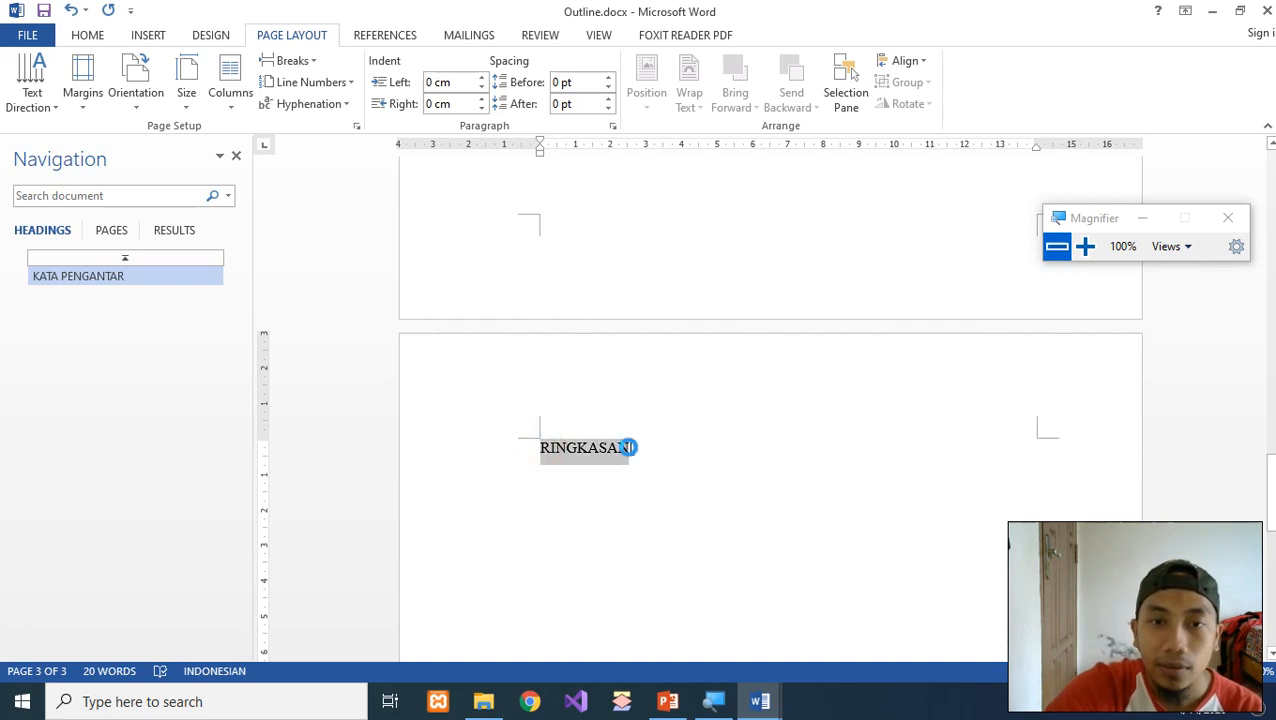
click(85, 36)
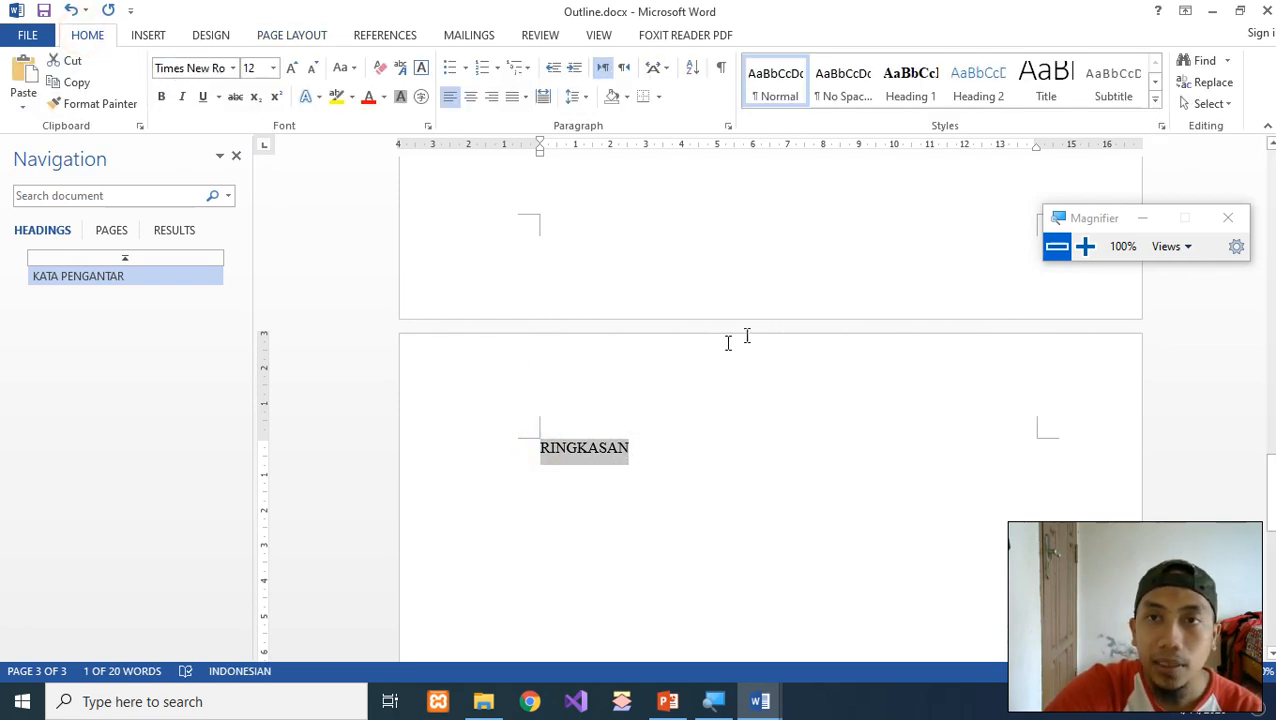
click(909, 82)
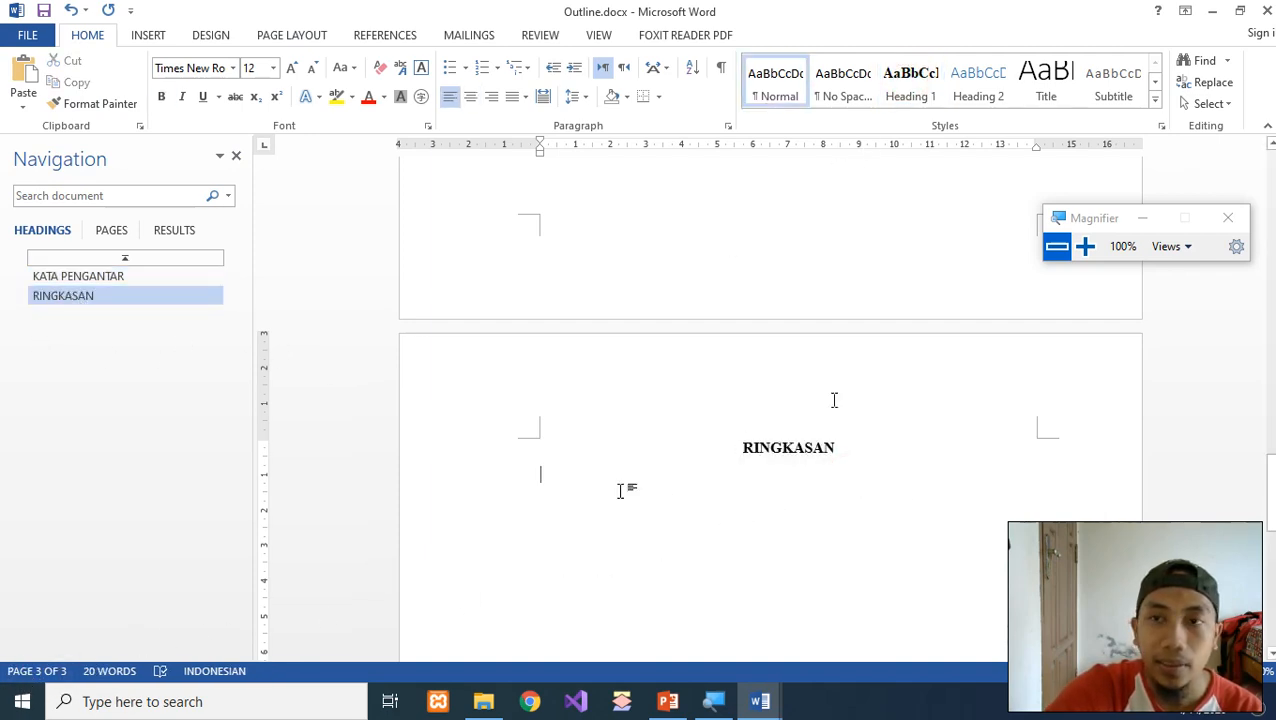
Step: Magnify the screen to 200% to check the page count, return to 100% and move the Magnifier window away from the page text
click(1088, 248)
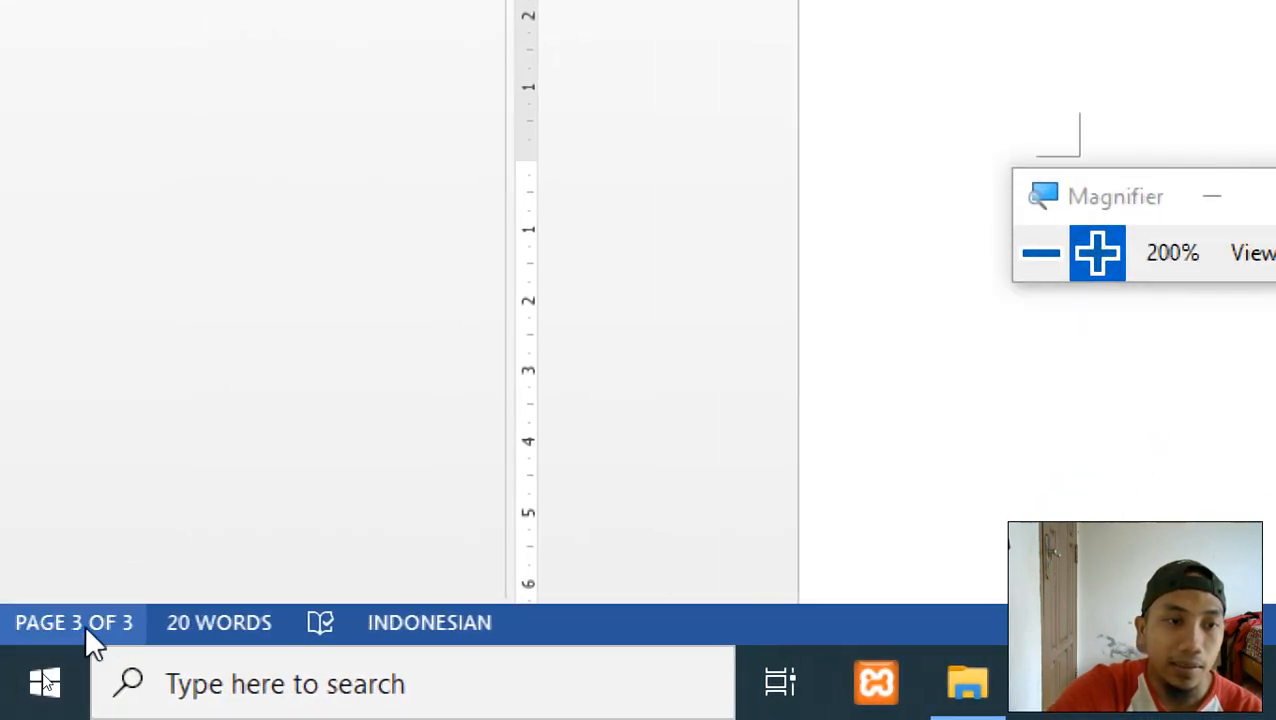
click(1040, 255)
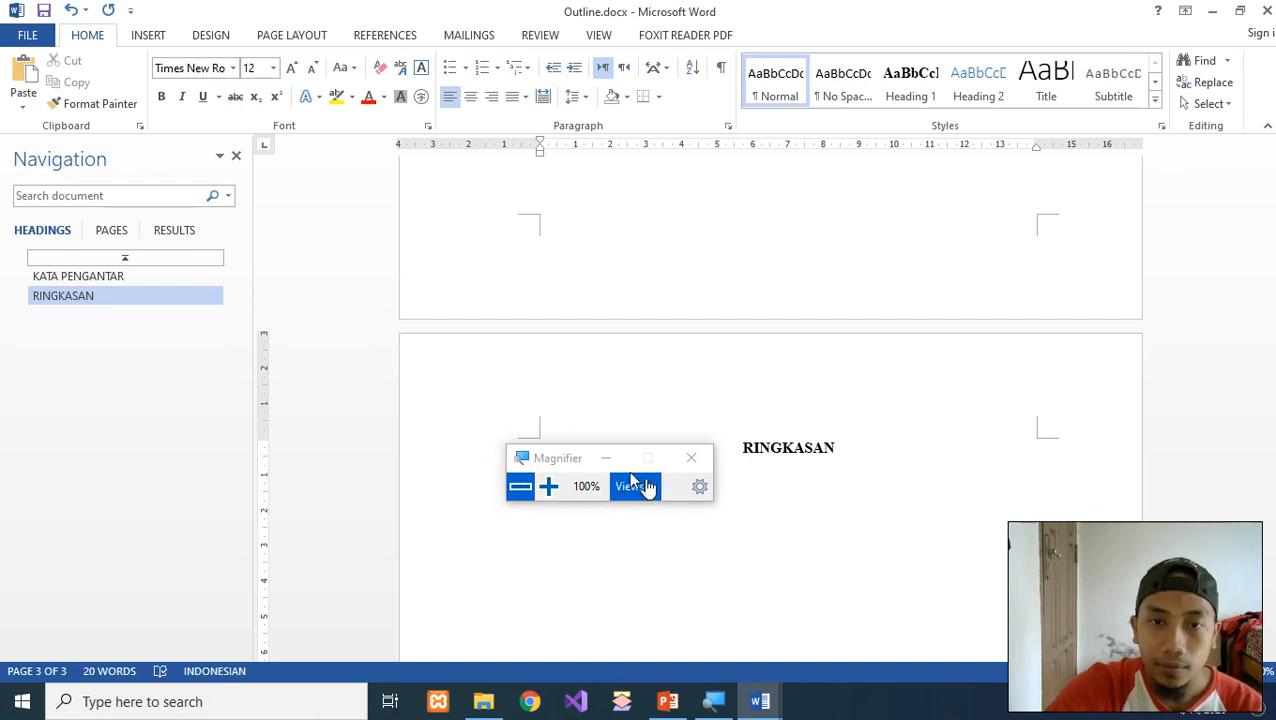
drag(580, 459, 1060, 204)
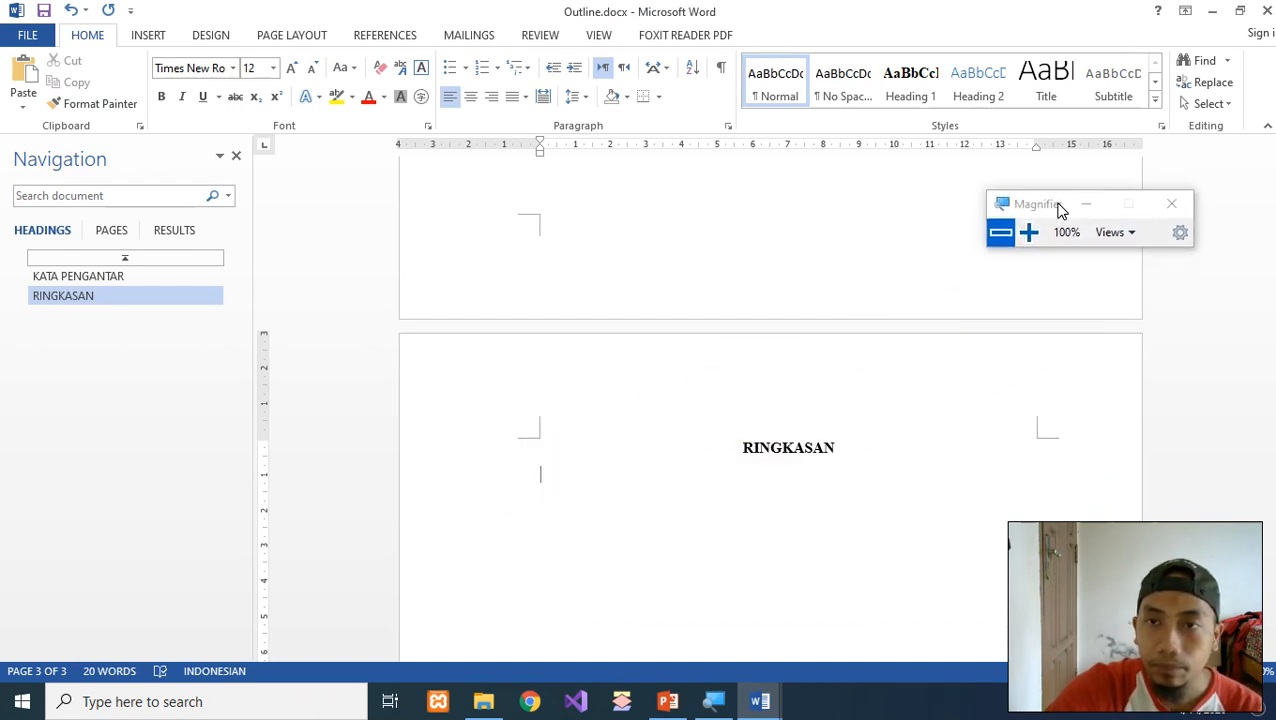
Step: Add an empty paragraph below the "RINGKASAN" heading and place the cursor in the last empty line
click(860, 488)
scroll(860, 488, down, 2)
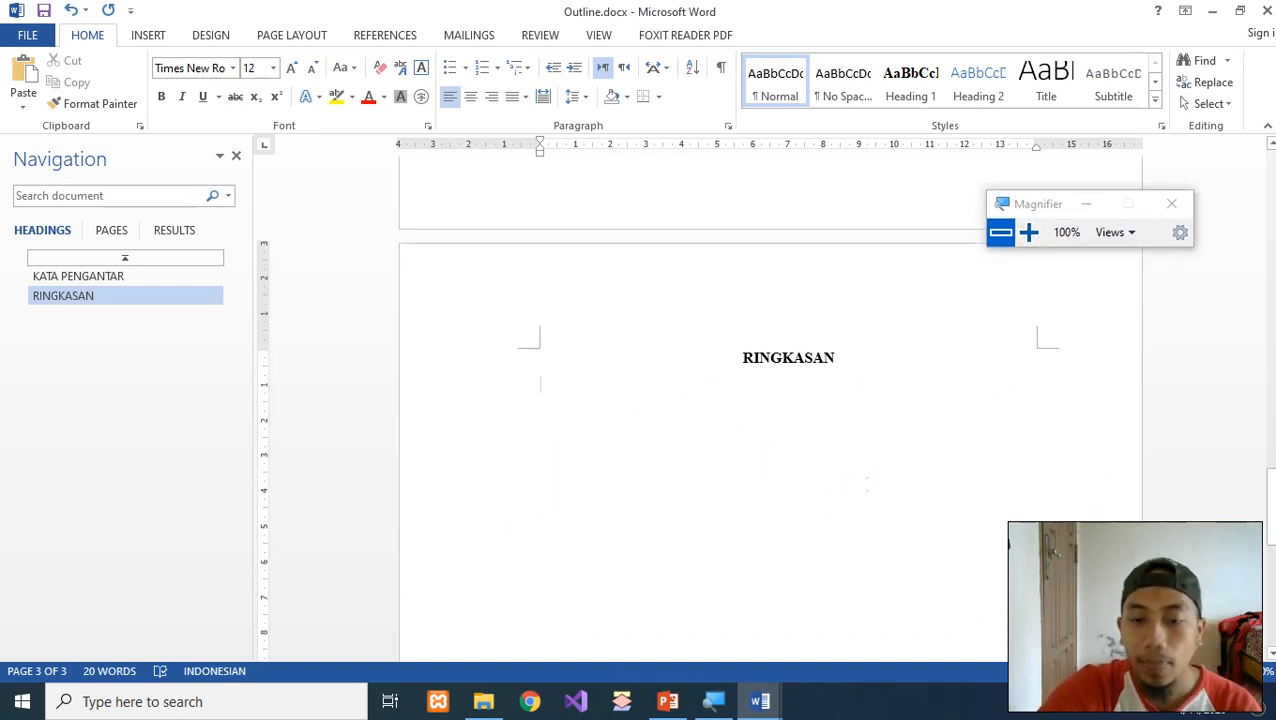
key(Up)
key(Down)
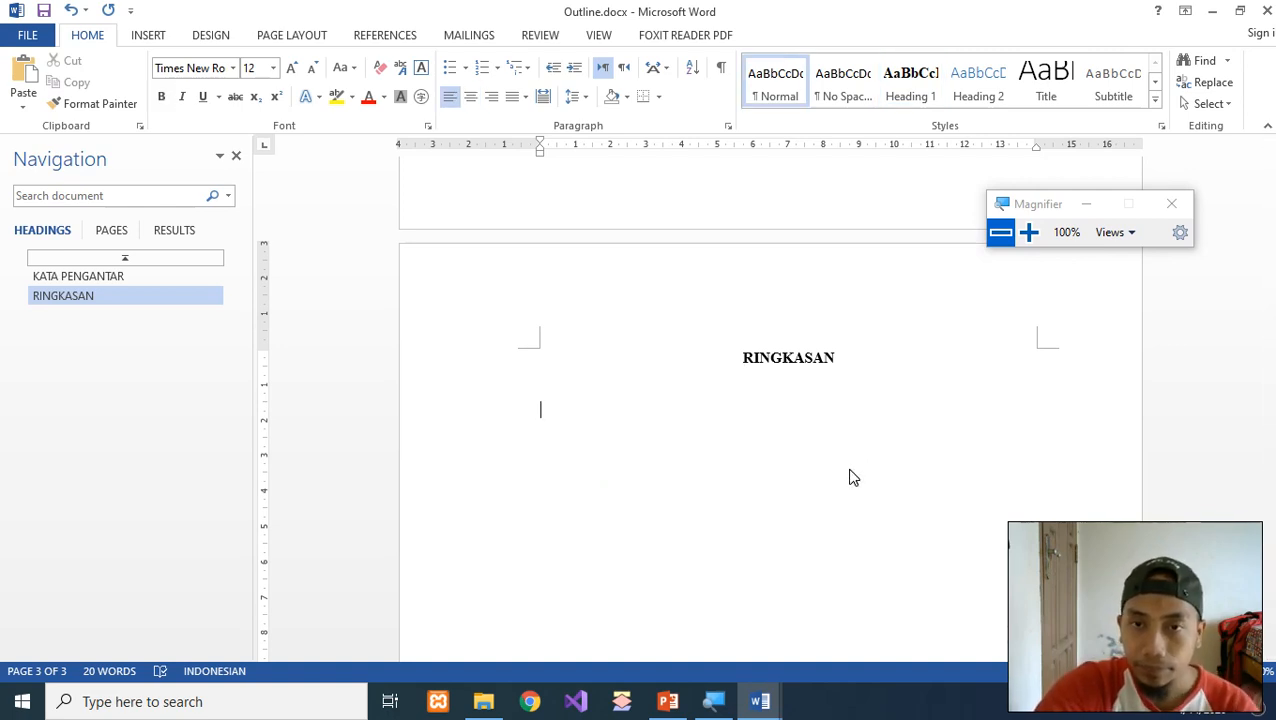
click(656, 377)
click(661, 419)
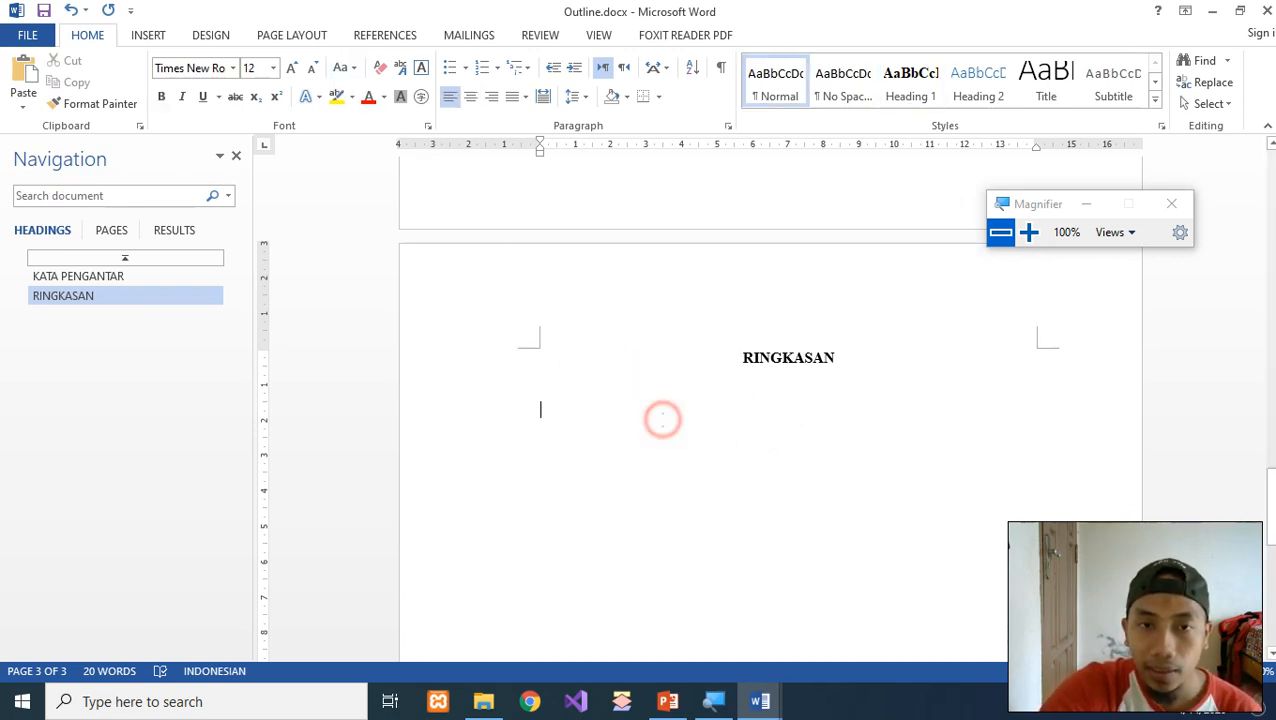
key(Up)
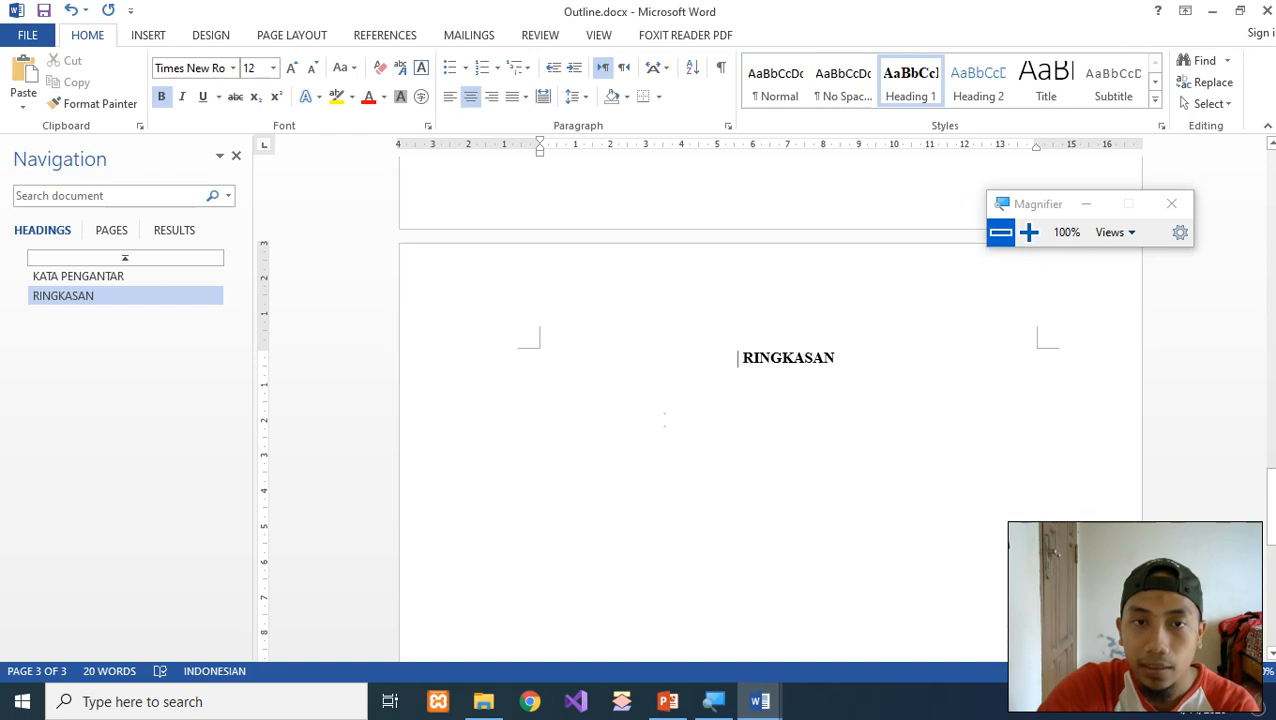
key(Down)
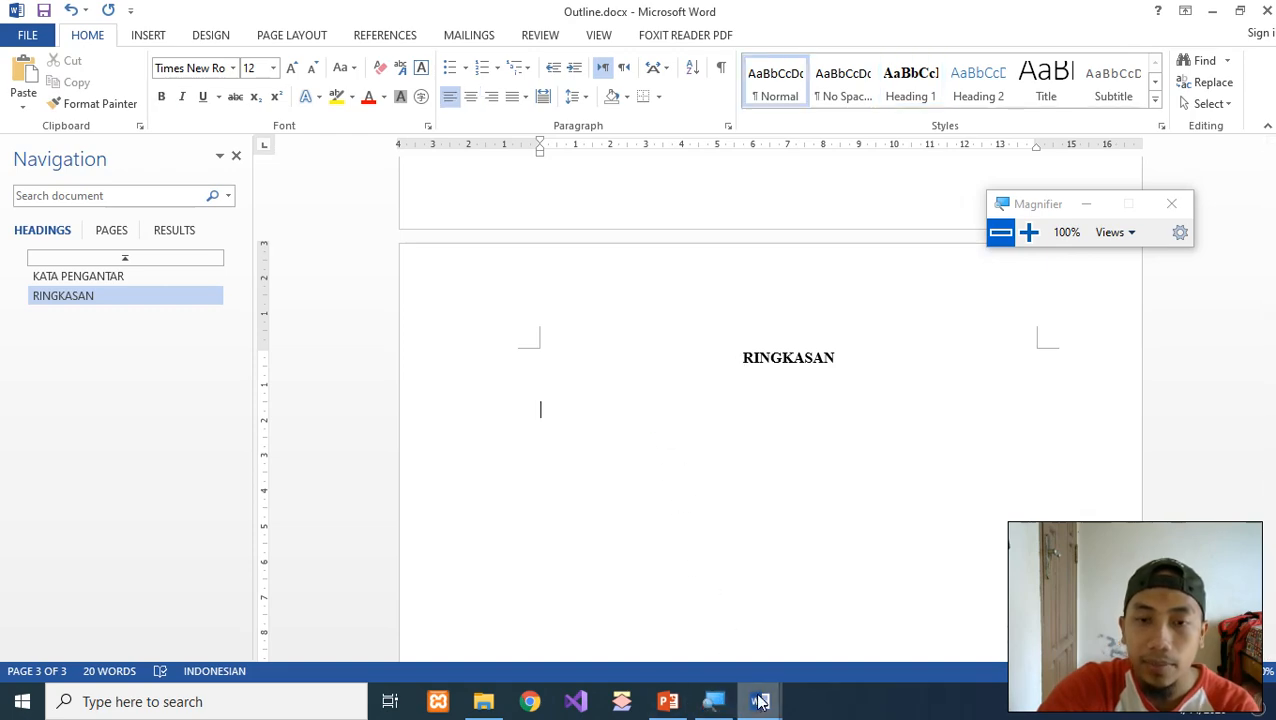
Step: Switch to Latihan Outline.docx and copy the abstract paragraph under RINGKASAN, from "Abstrak ditulis" to "jurnal ilmiah"
mouse_move(755, 698)
click(712, 655)
scroll(627, 490, down, 3)
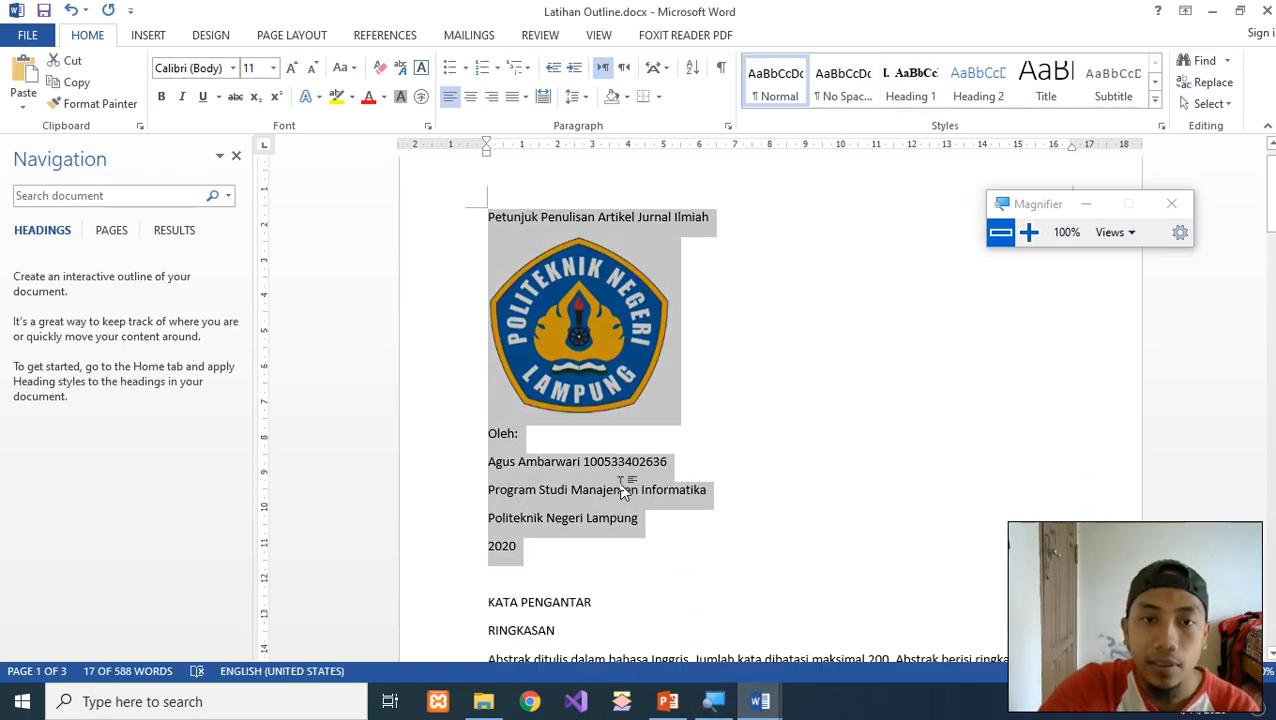
scroll(668, 292, down, 1)
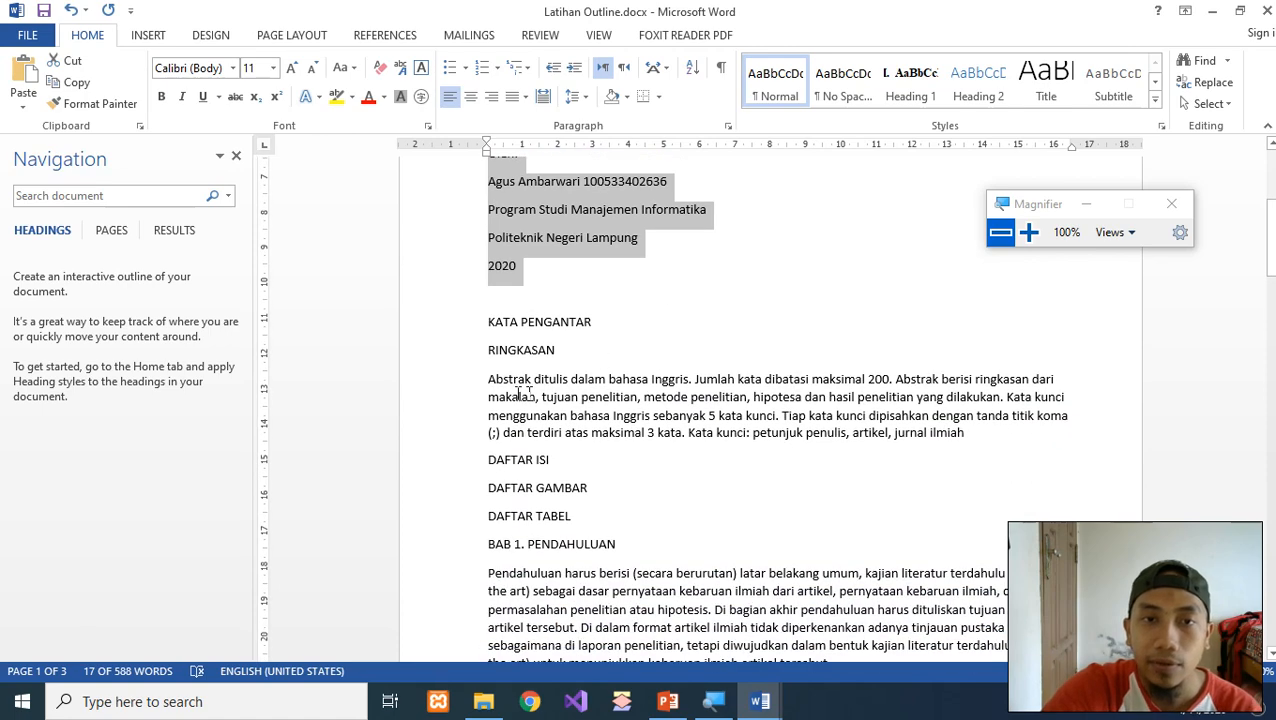
drag(487, 380, 962, 436)
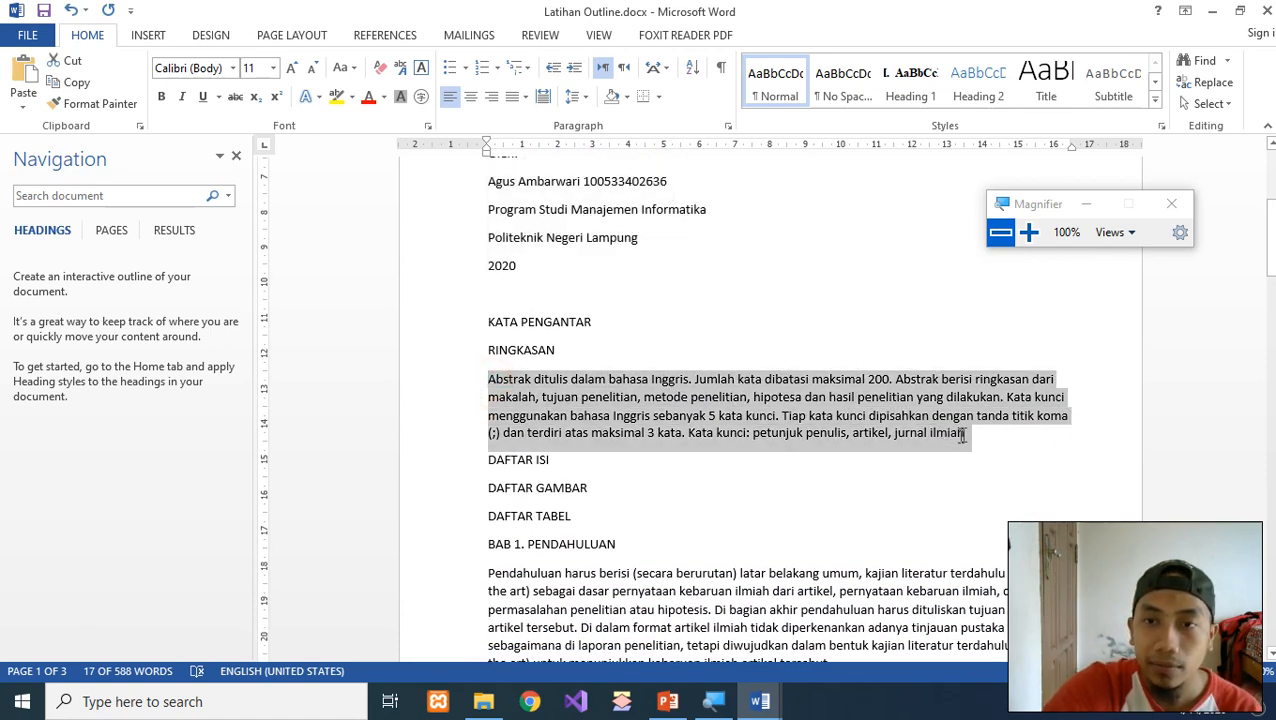
right_click(706, 415)
click(752, 167)
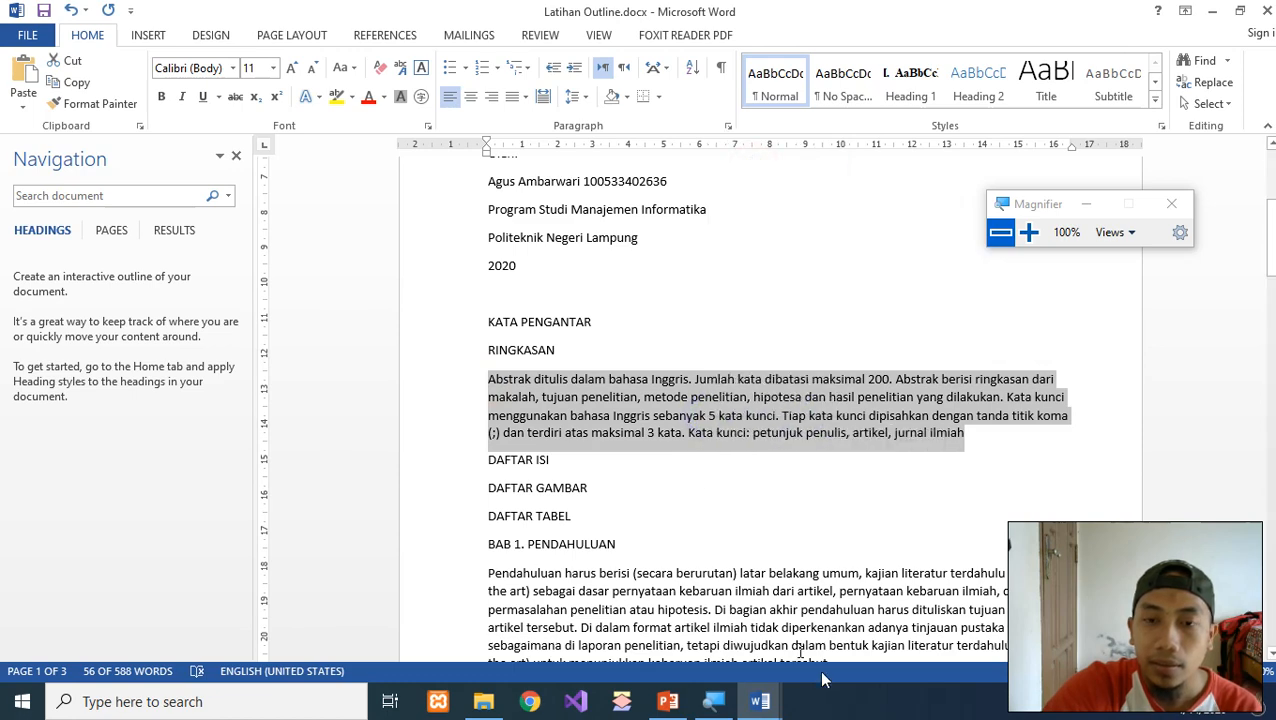
Step: Return to Outline.docx and paste the abstract paragraph below the "RINGKASAN" heading with Merge Formatting
click(760, 703)
click(855, 610)
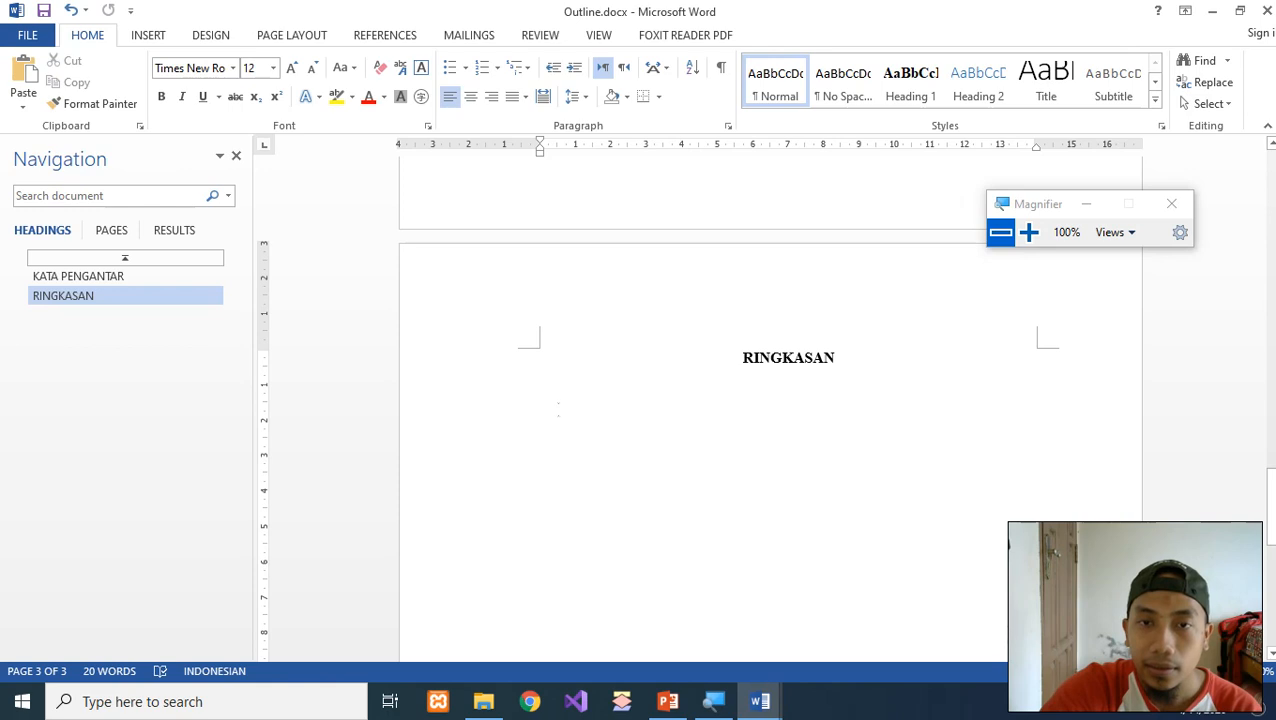
right_click(558, 408)
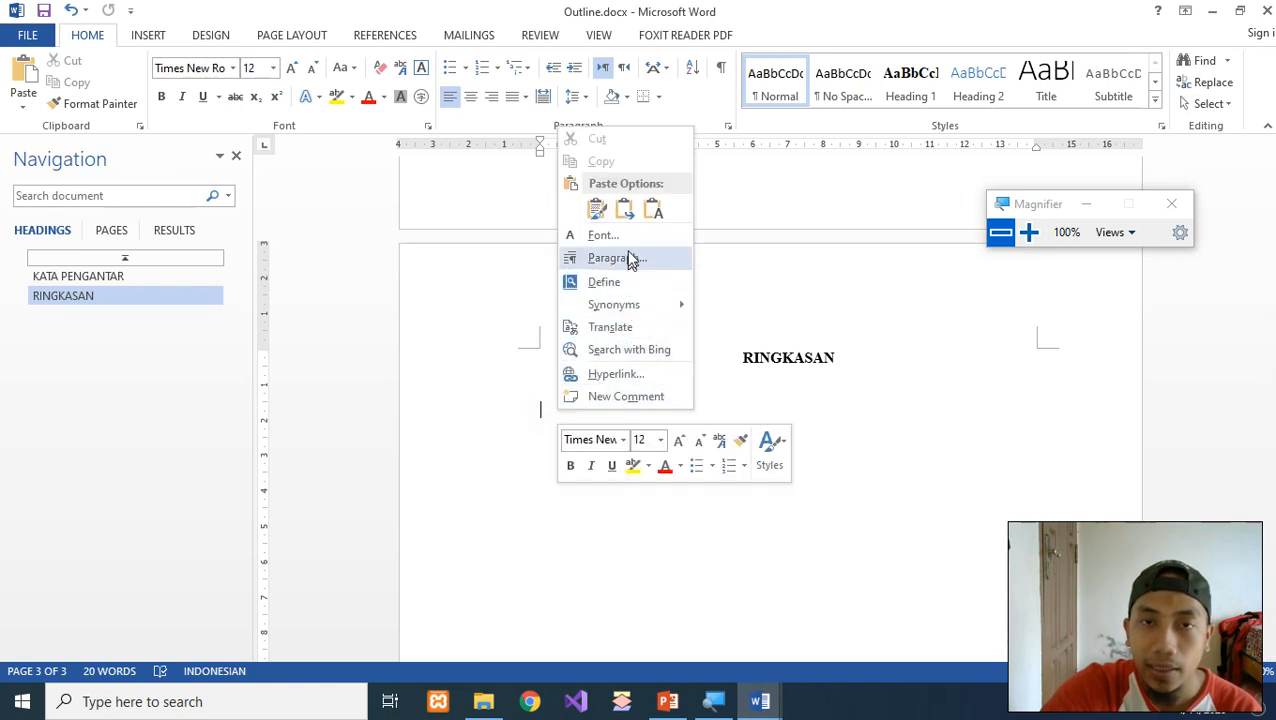
click(624, 210)
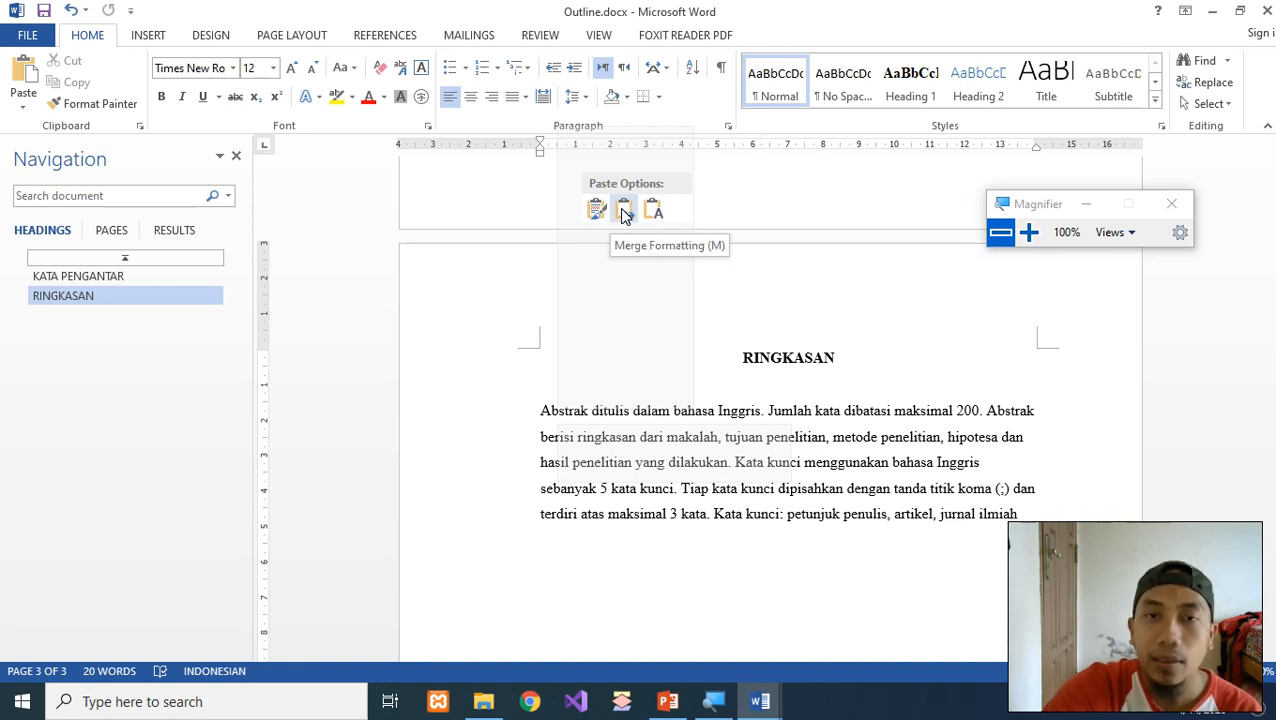
click(624, 211)
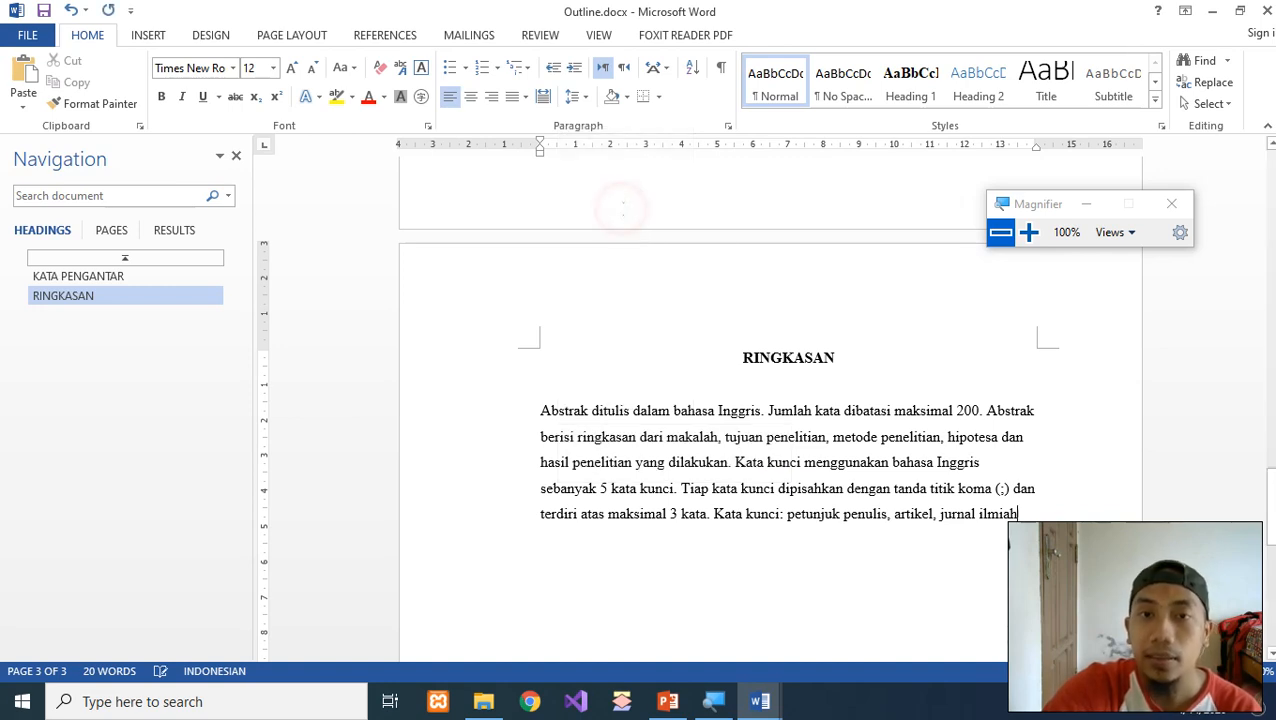
Step: Justify the pasted abstract paragraph below the "RINGKASAN" heading
click(727, 462)
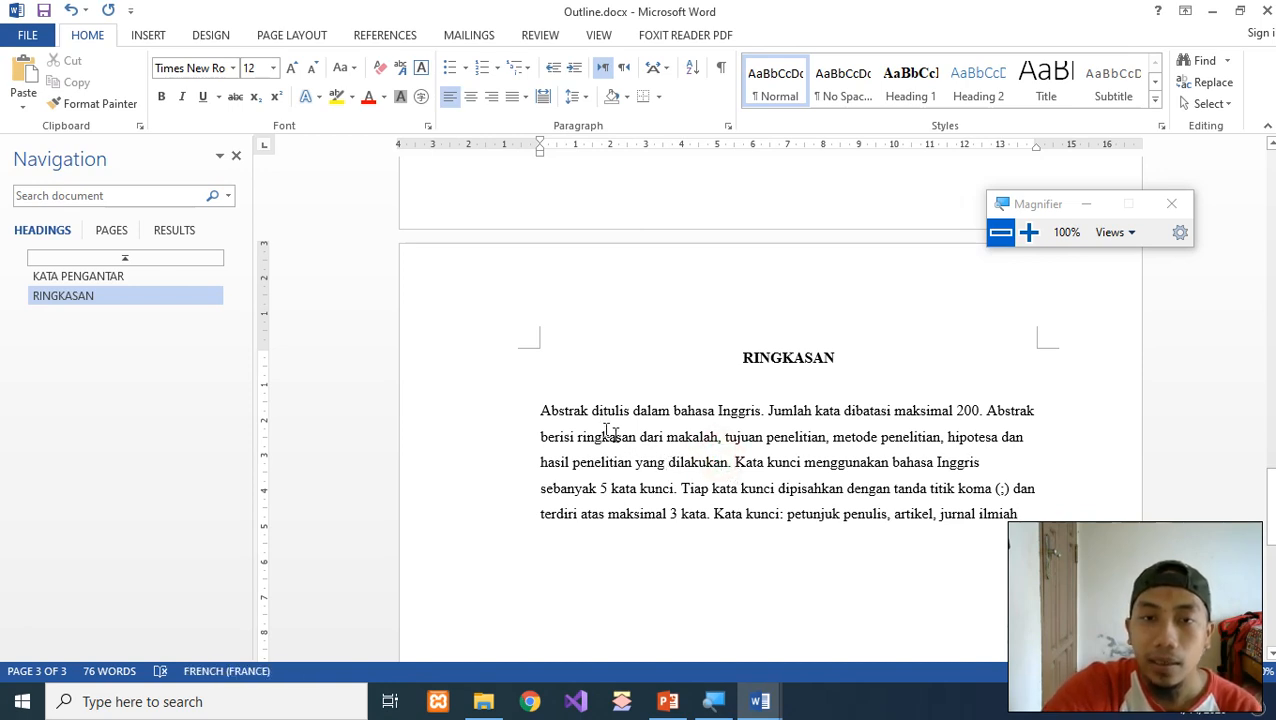
drag(540, 411, 1020, 514)
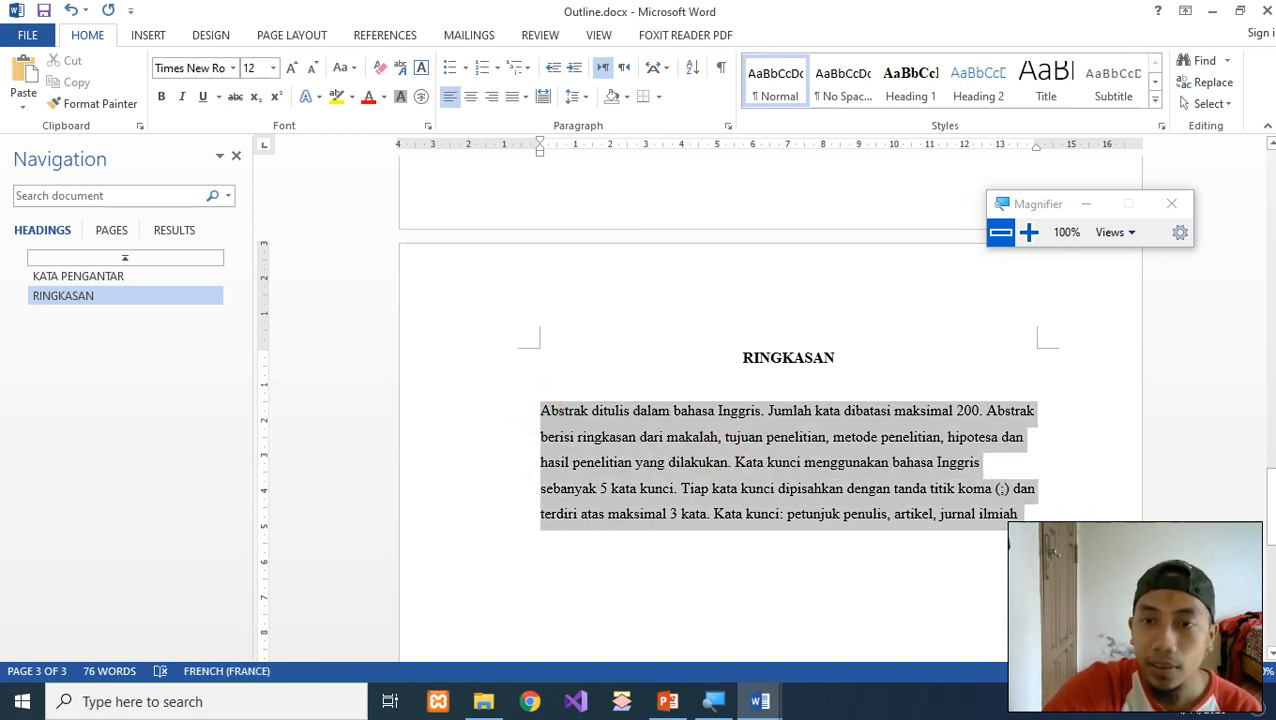
click(525, 97)
click(527, 121)
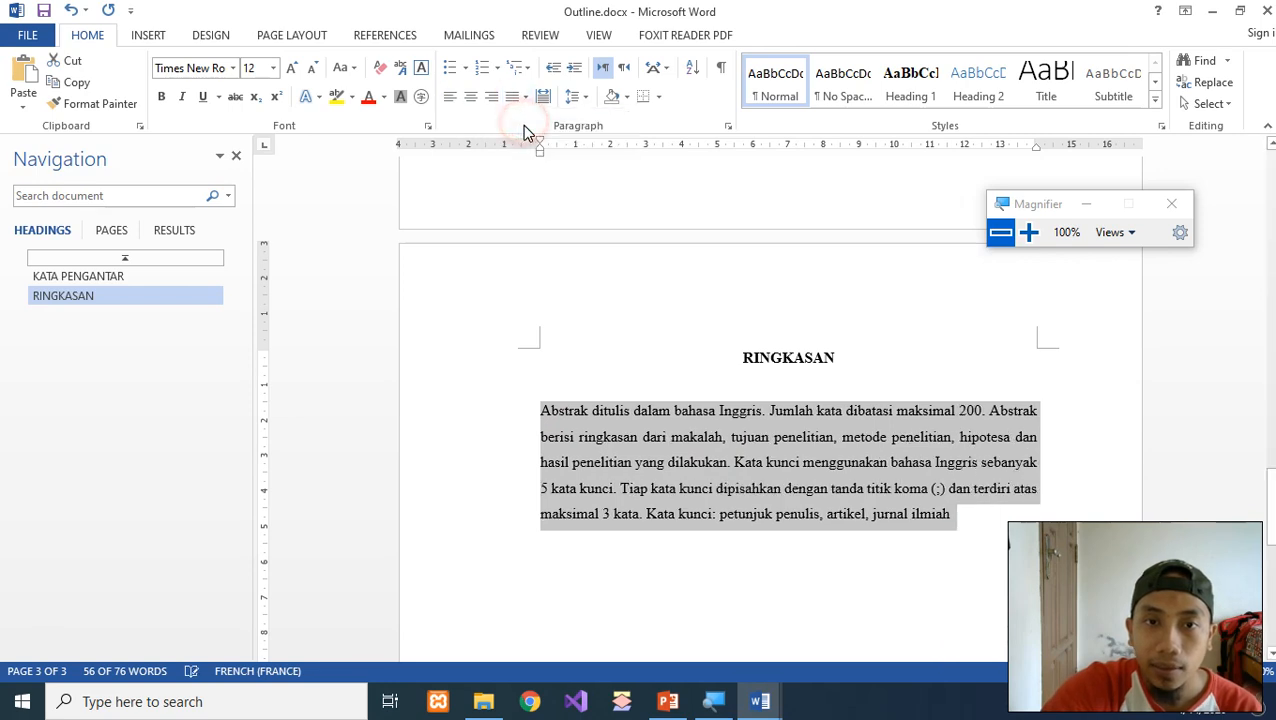
click(632, 446)
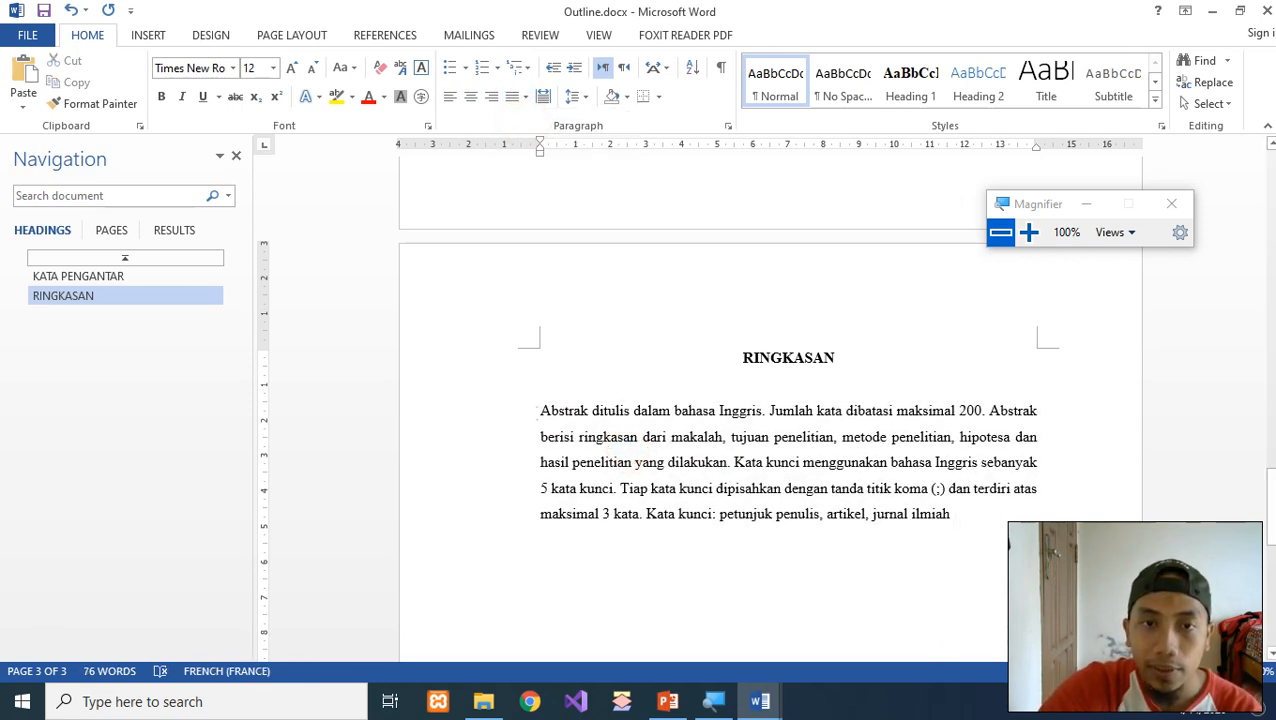
Step: Magnify the screen to 200%, set a left tab stop at 1 cm for the abstract paragraph and indent its first line to it
click(538, 412)
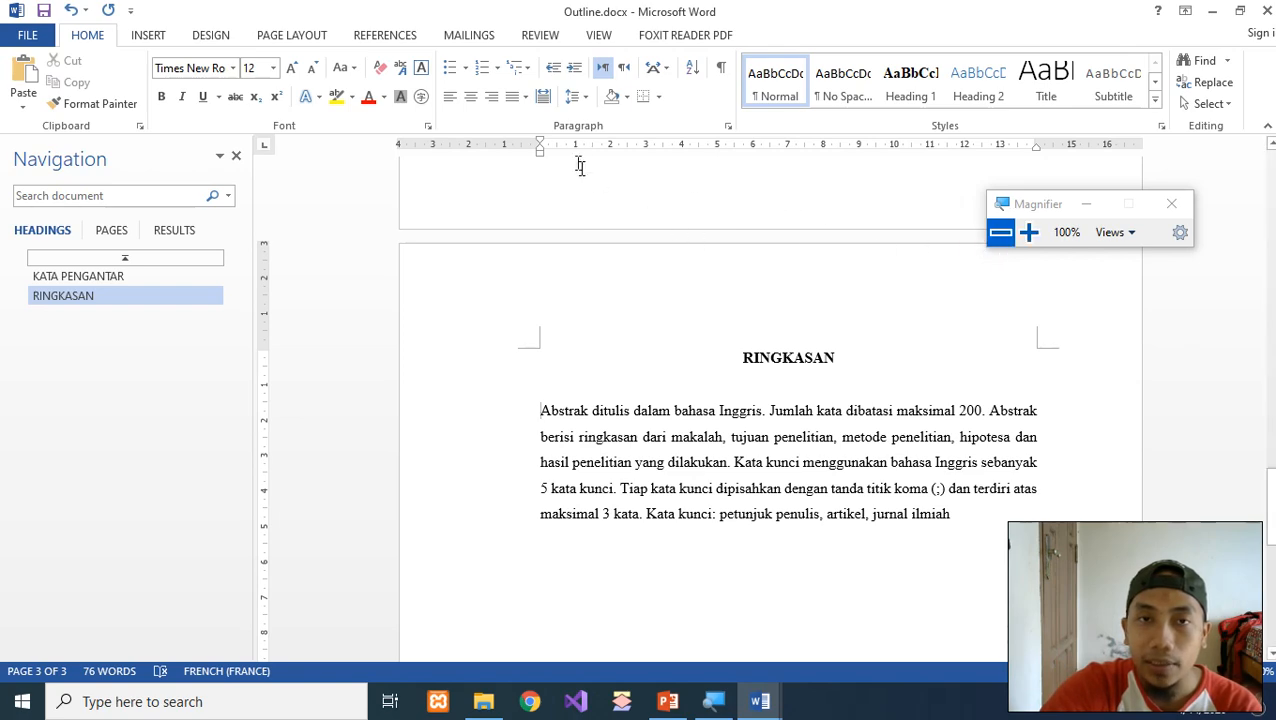
click(1029, 236)
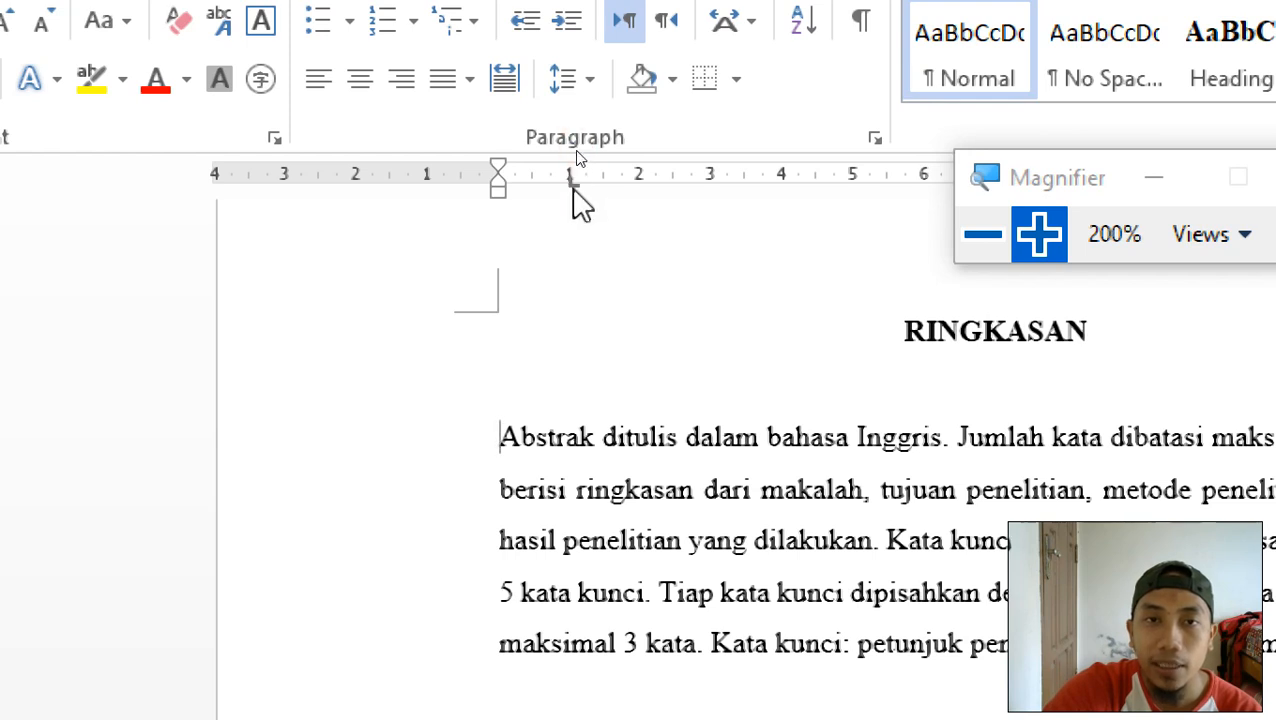
click(498, 437)
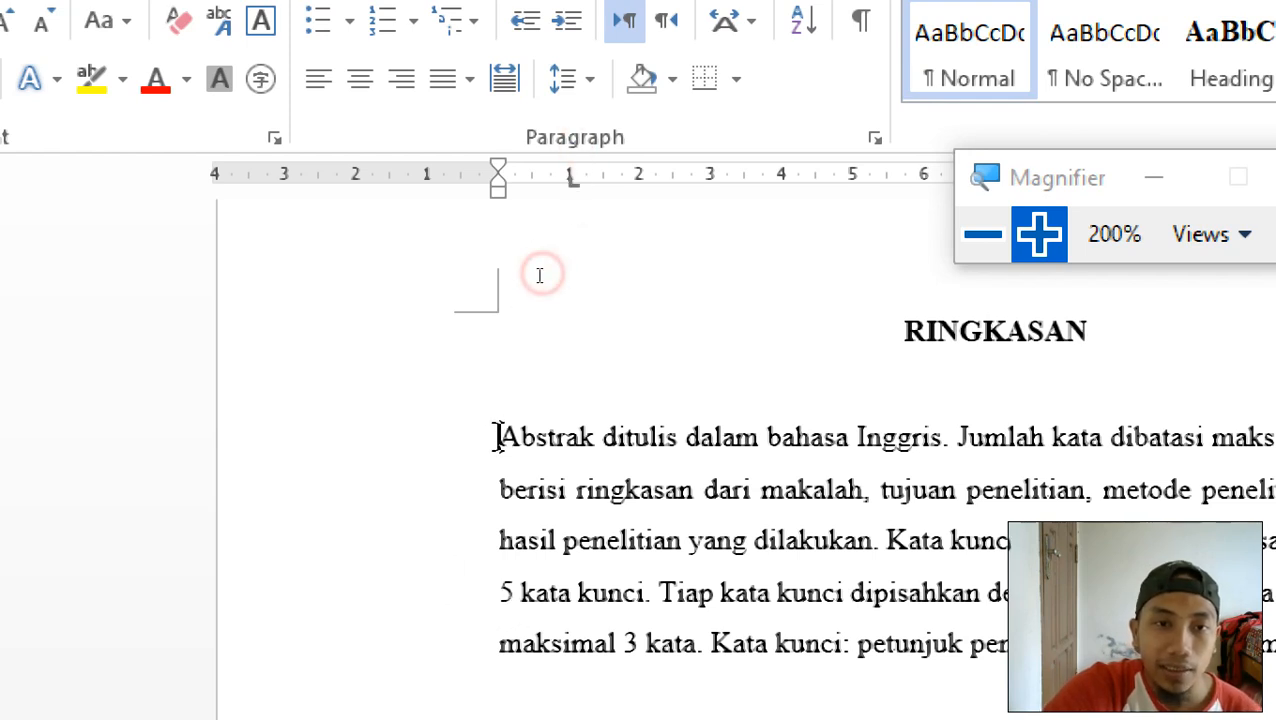
key(Tab)
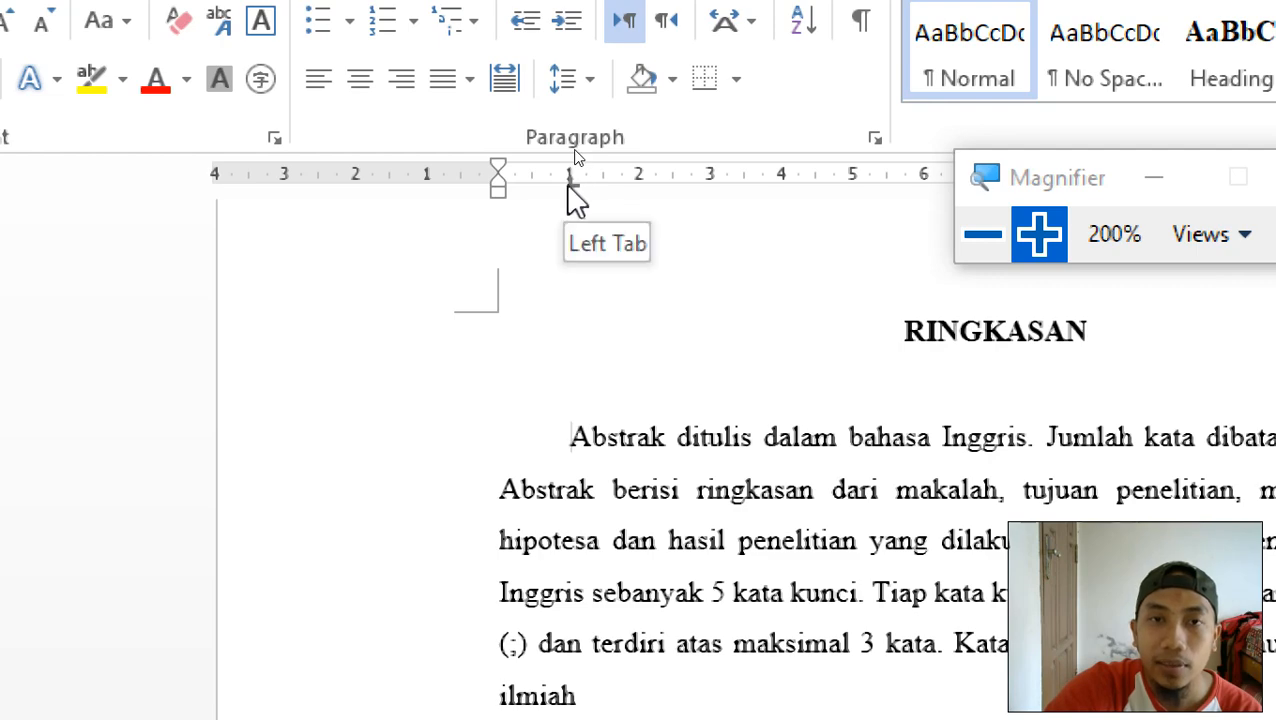
mouse_move(569, 186)
mouse_down()
mouse_move(632, 184)
mouse_move(569, 187)
mouse_up()
scroll(843, 467, down, 2)
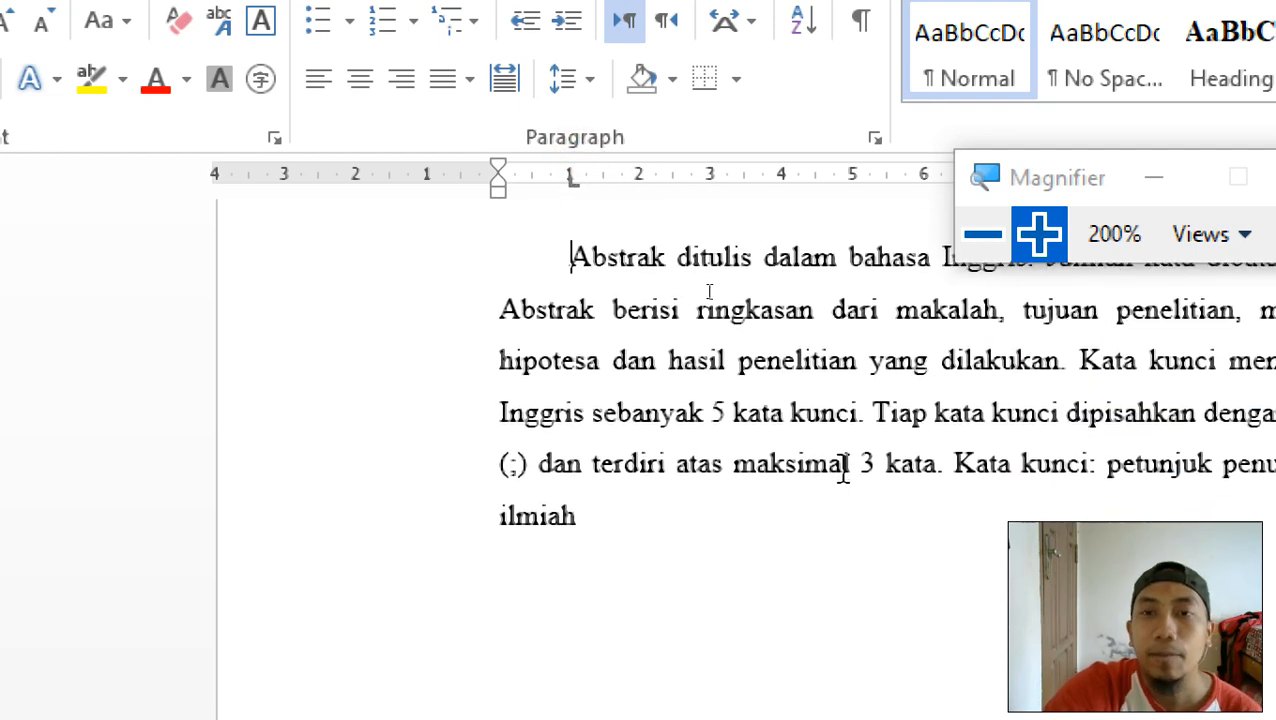
Step: Set the screen magnification back to 100% and move the Magnifier window clear of the RINGKASAN page text
scroll(812, 470, up, 1)
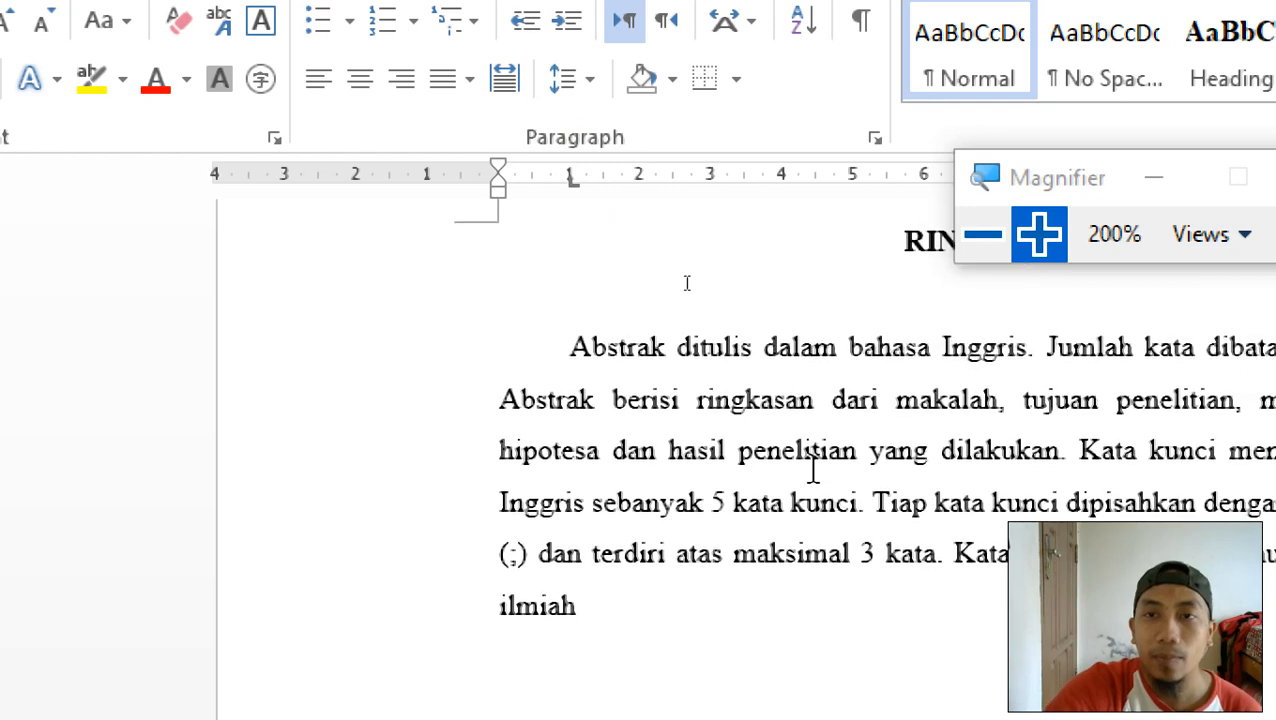
click(975, 240)
drag(810, 152, 1062, 80)
scroll(615, 376, up, 2)
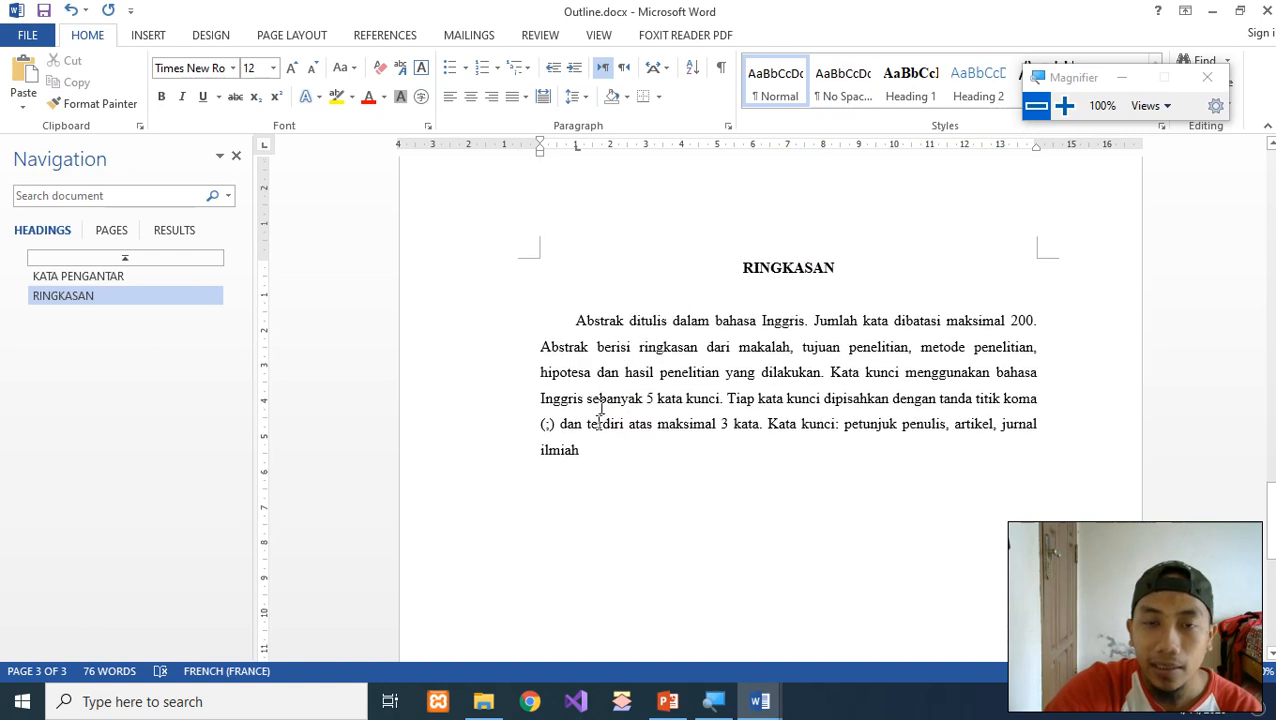
Step: Finish the RINGKASAN abstract with a period after "ilmiah" and add empty lines below the paragraph
click(606, 451)
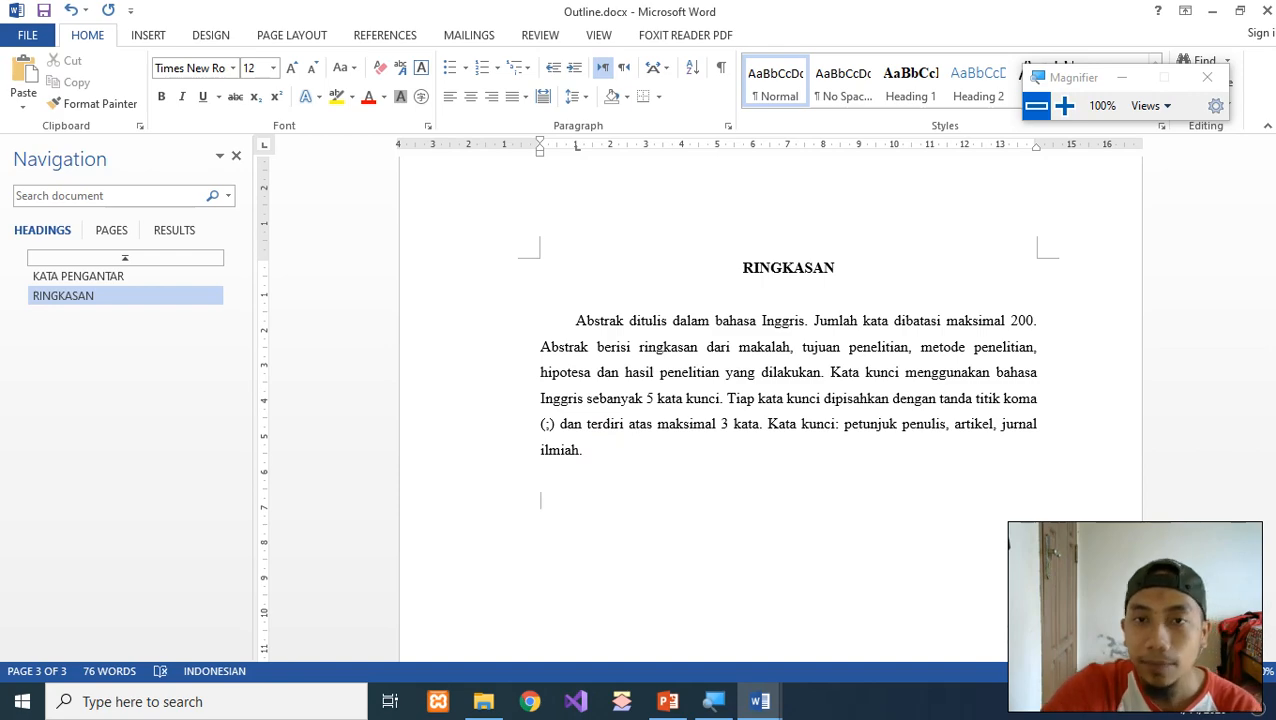
scroll(598, 506, up, 2)
scroll(594, 505, down, 2)
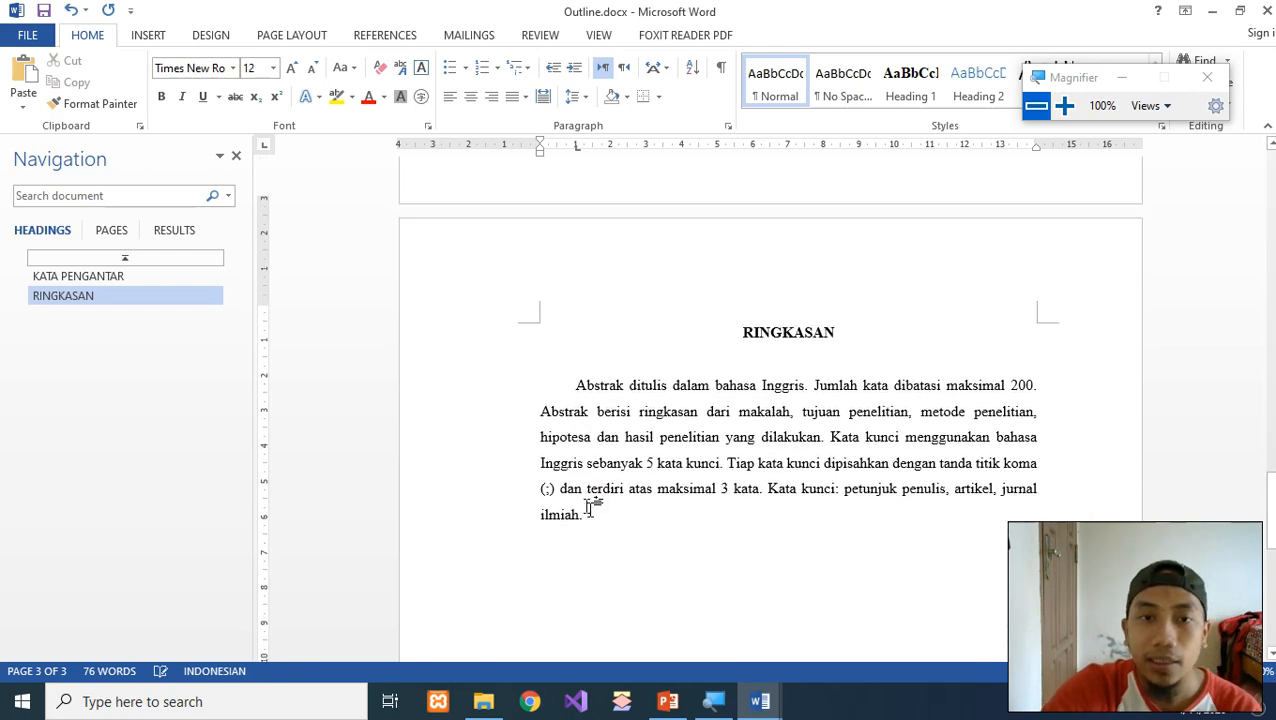
key(Return)
Step: Insert a page break after the RINGKASAN text and enter the title DAFTAR ISI on the new page
click(308, 36)
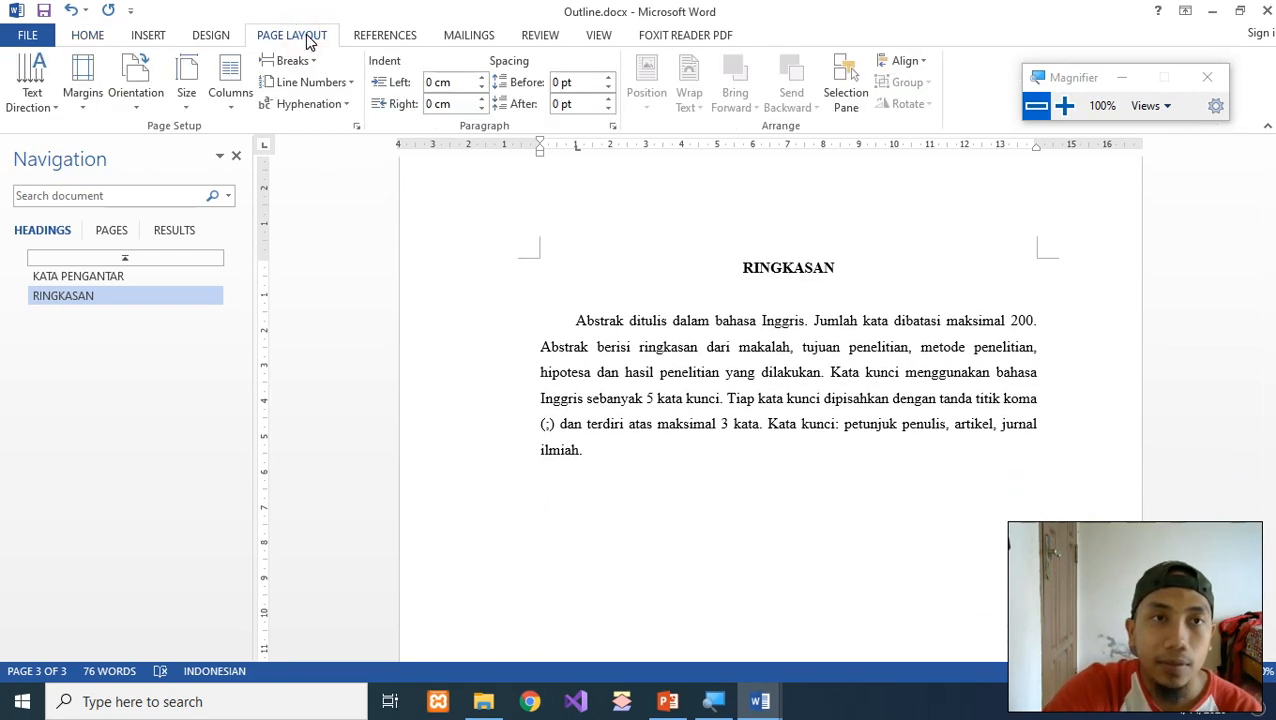
click(300, 62)
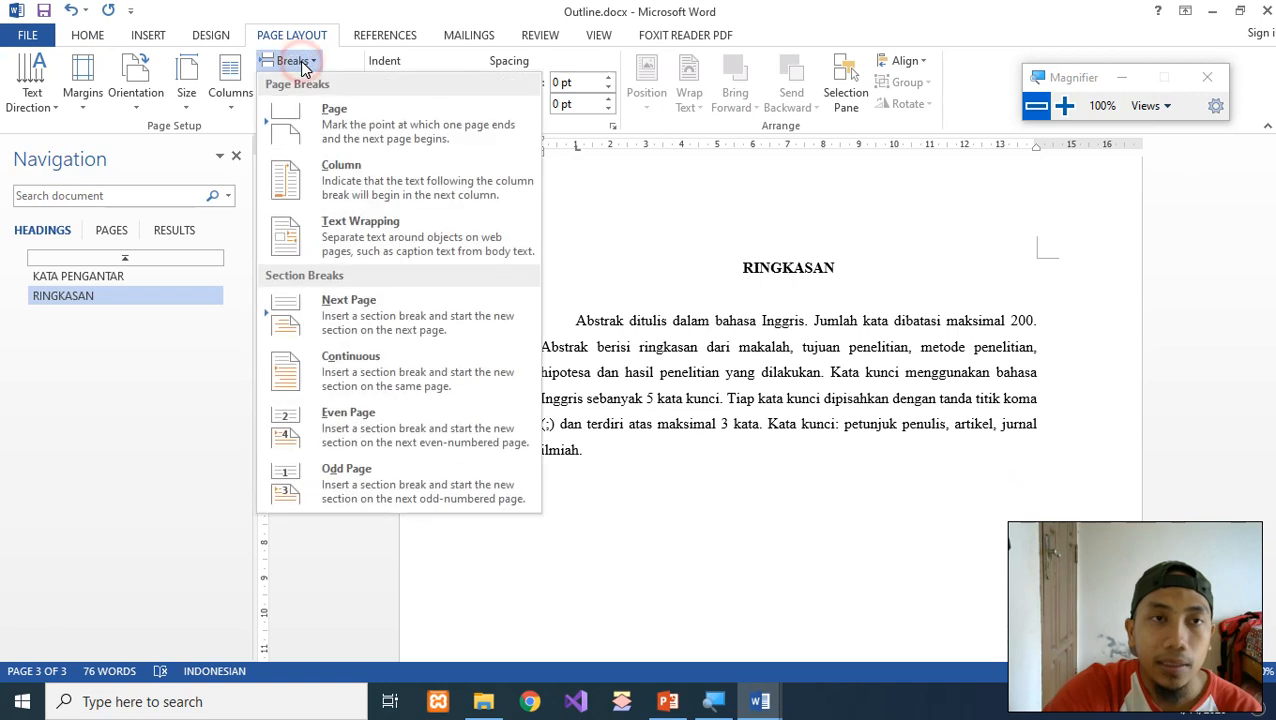
click(330, 120)
scroll(701, 535, down, 2)
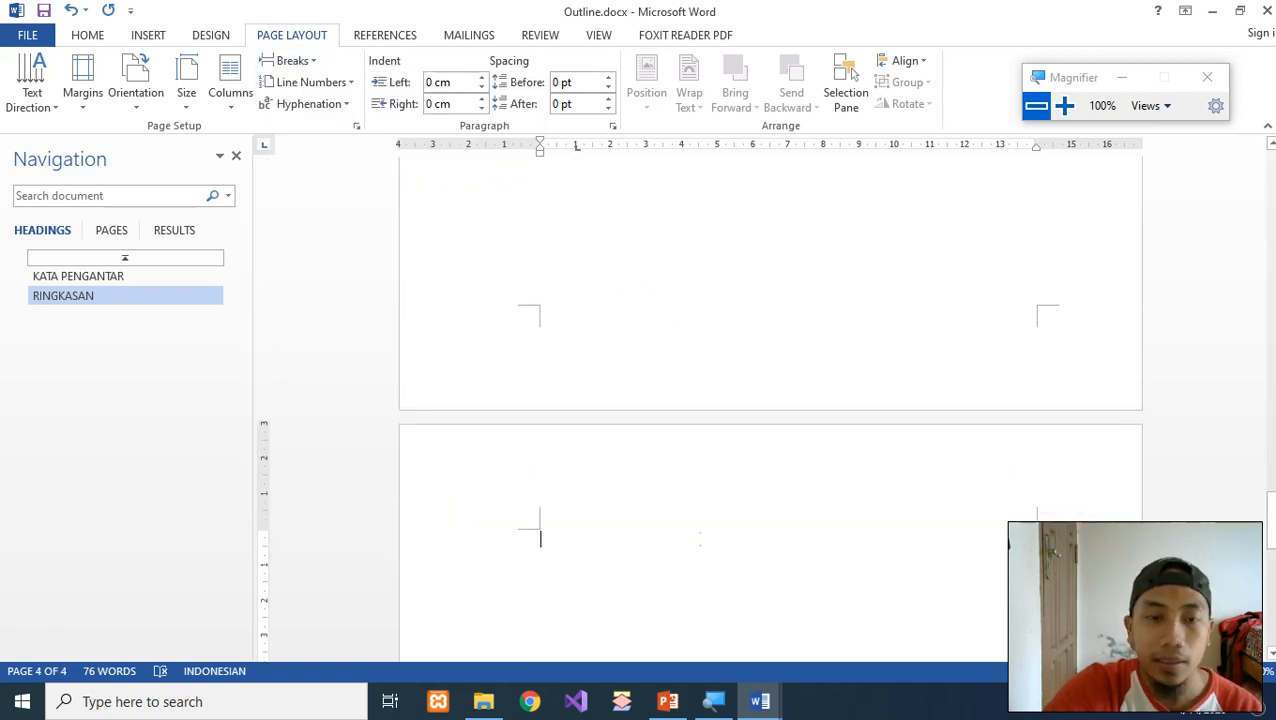
text(DAFTAR ISI)
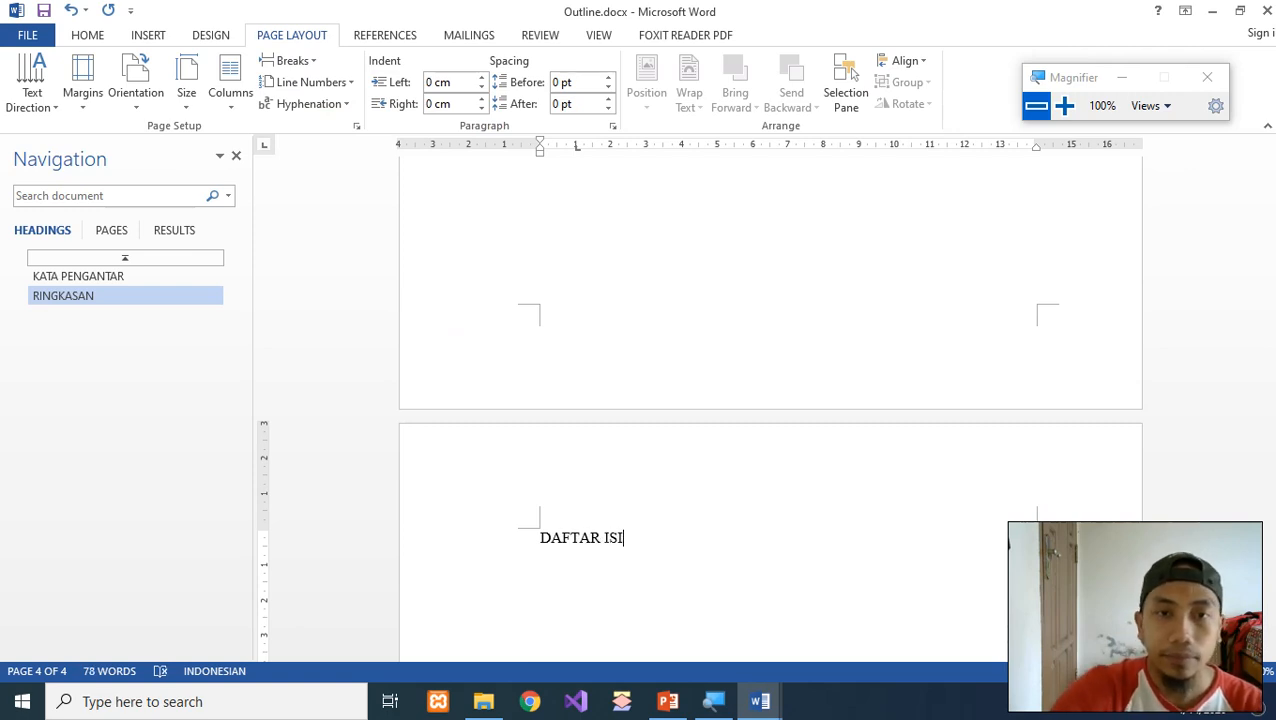
Step: Try applying the Heading 1 style to the DAFTAR ISI title before adding a line beneath it, and undo the attempt
scroll(738, 553, down, 5)
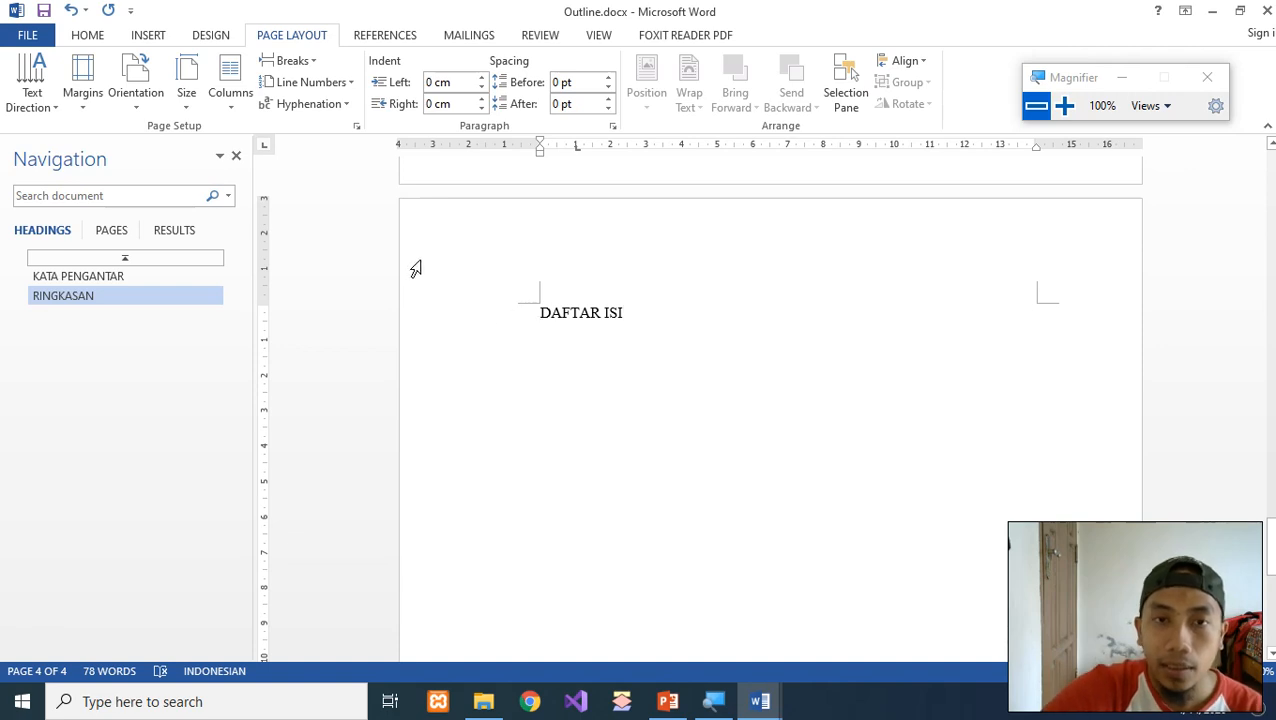
drag(538, 313, 625, 314)
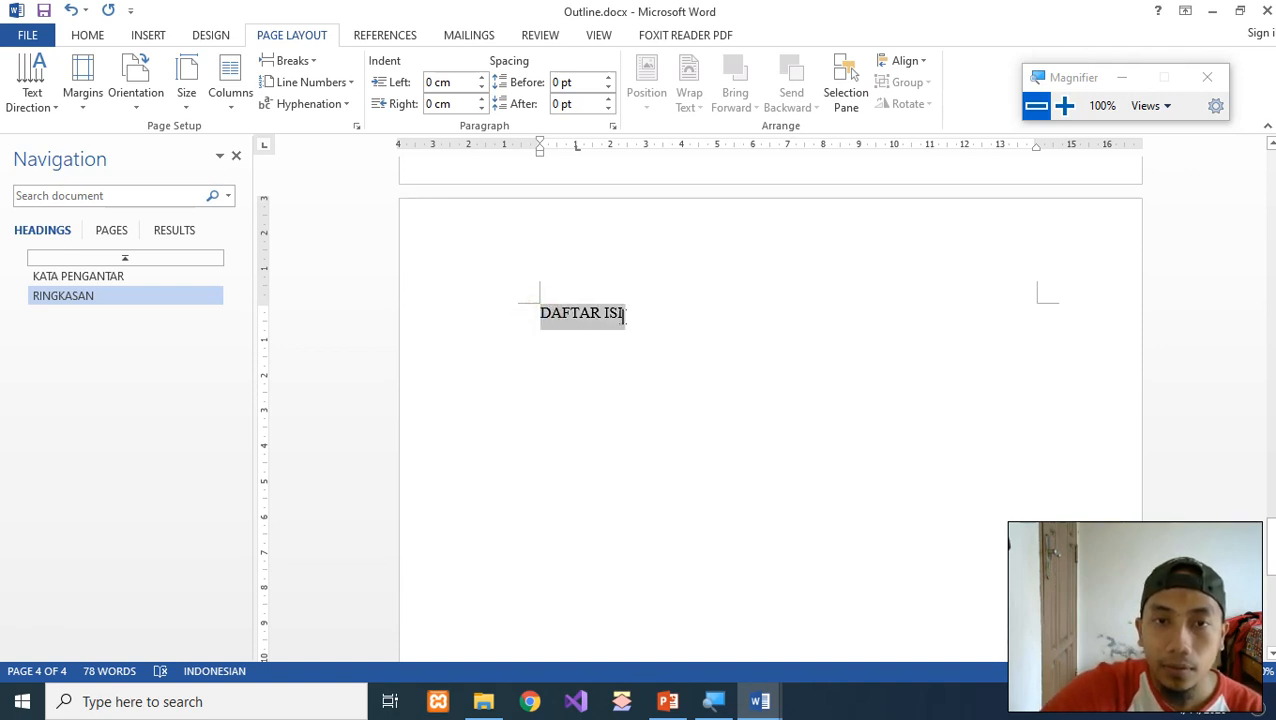
click(88, 35)
click(910, 90)
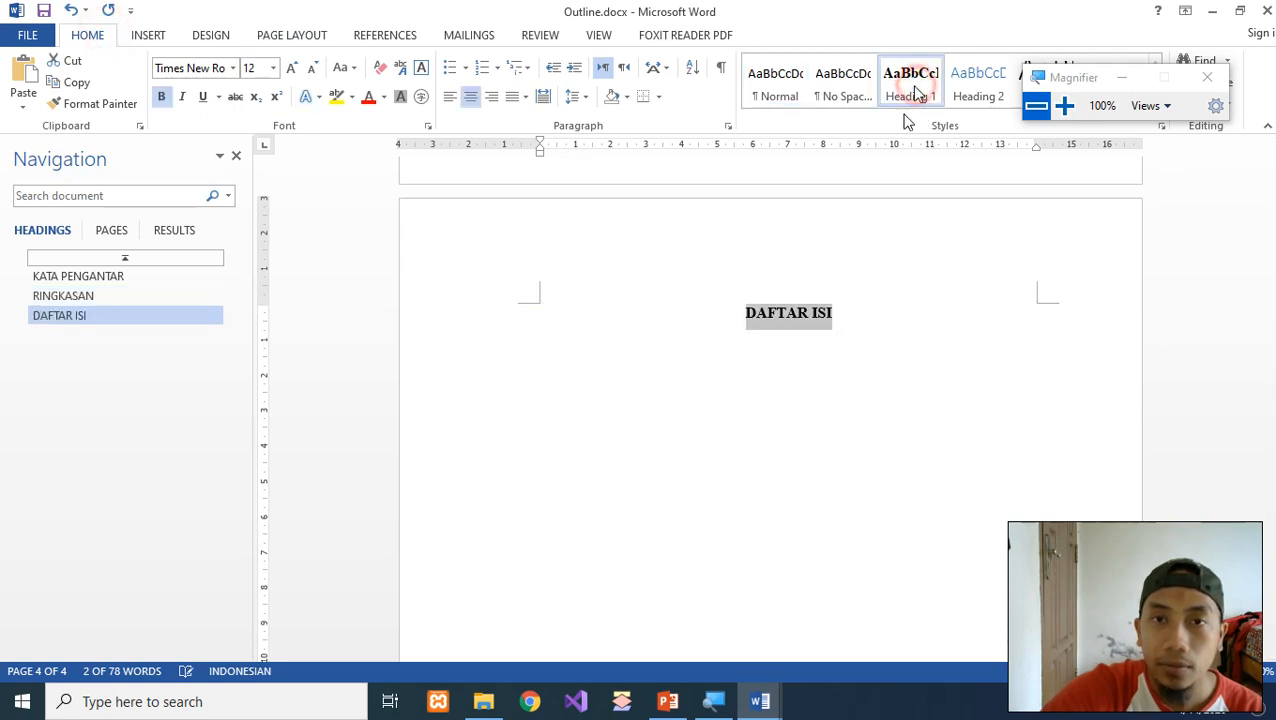
click(868, 313)
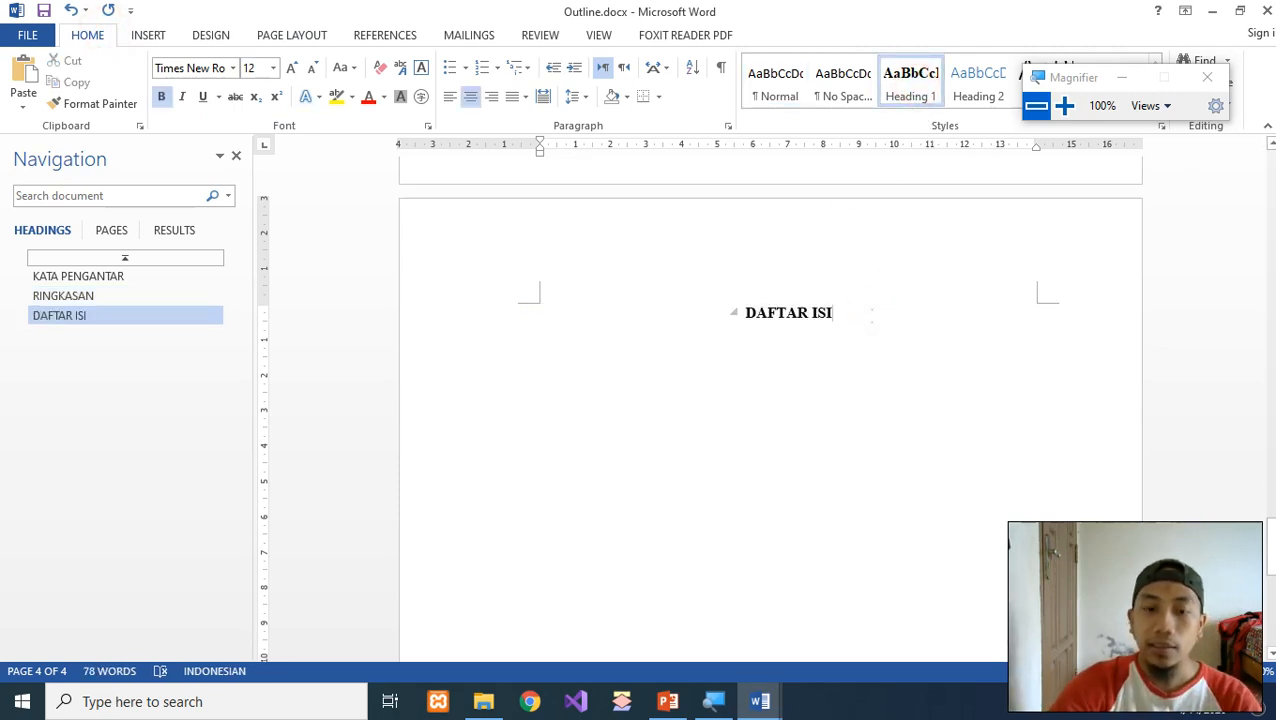
key(Return)
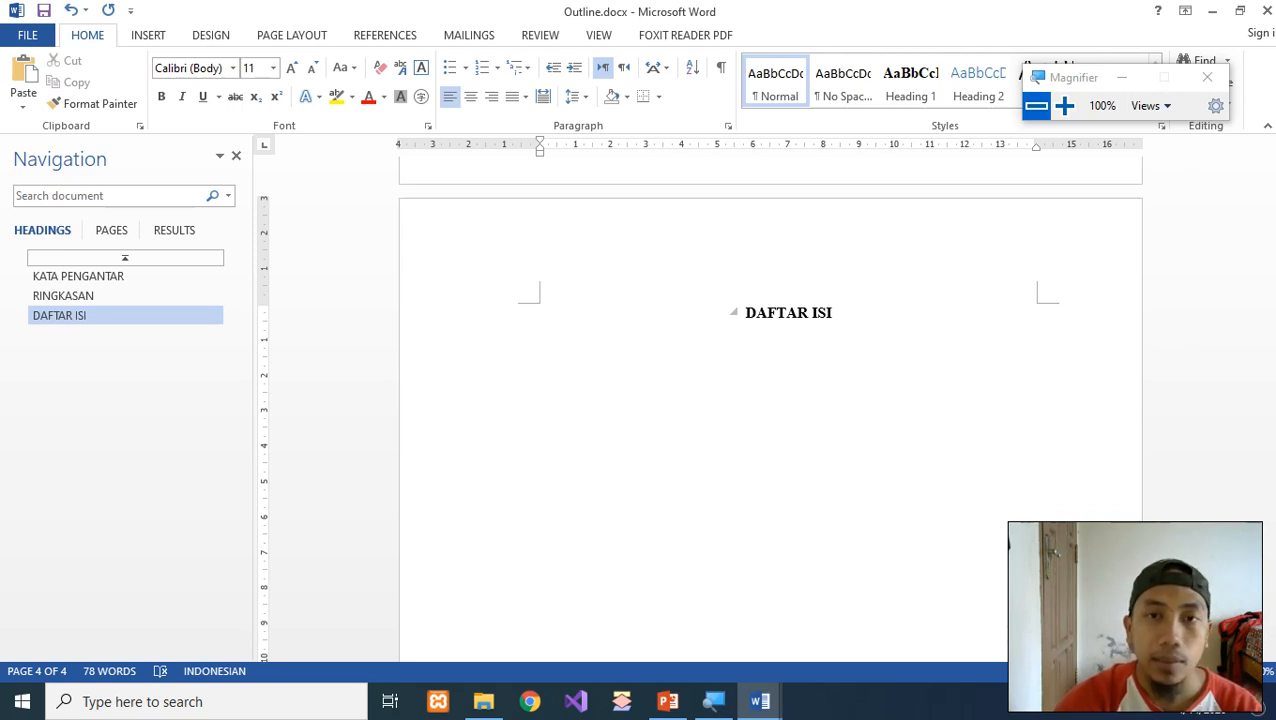
key(BackSpace)
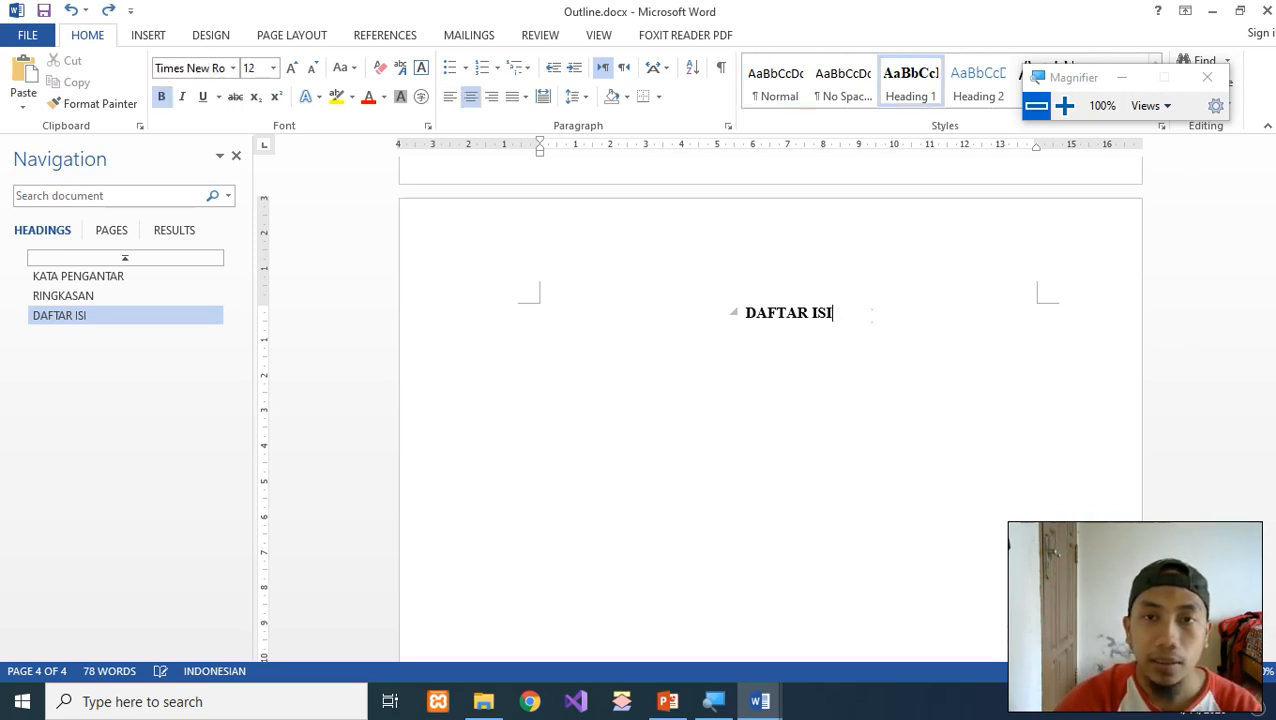
key(ctrl+z)
Step: Add a body line below DAFTAR ISI, apply the Heading 1 style to the title only, and leave blank space beneath it
click(872, 316)
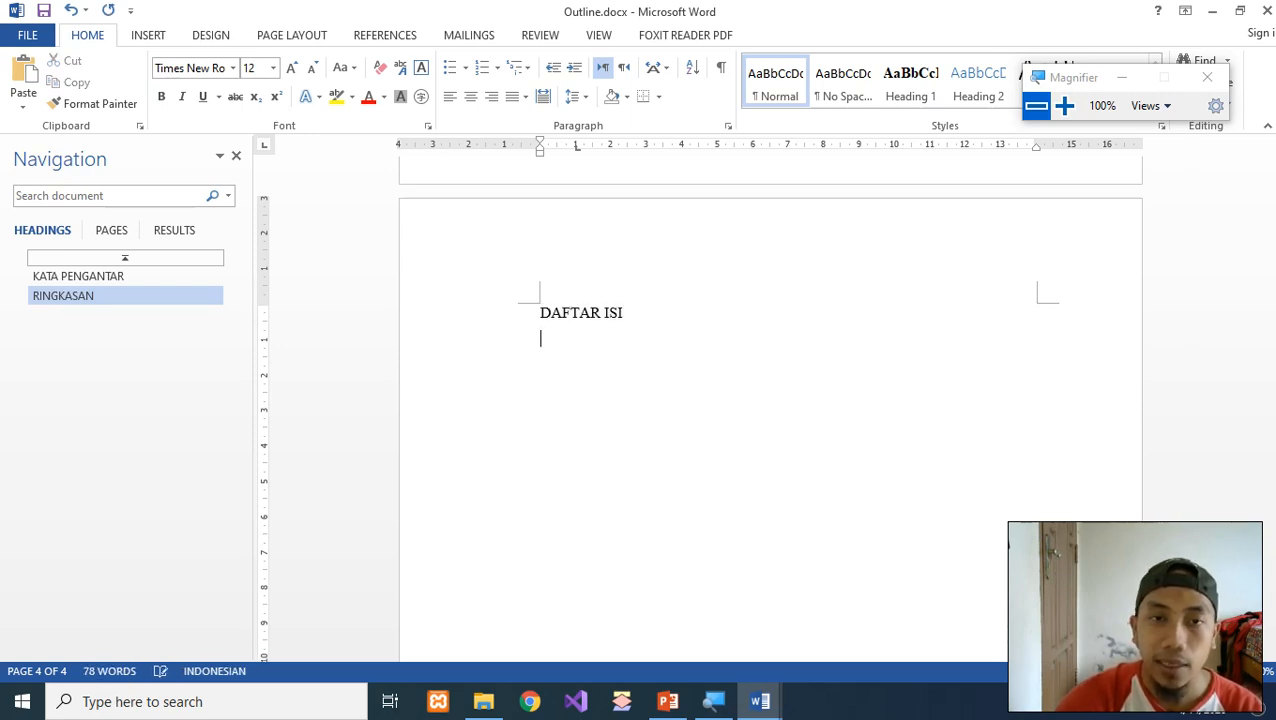
key(shift+End)
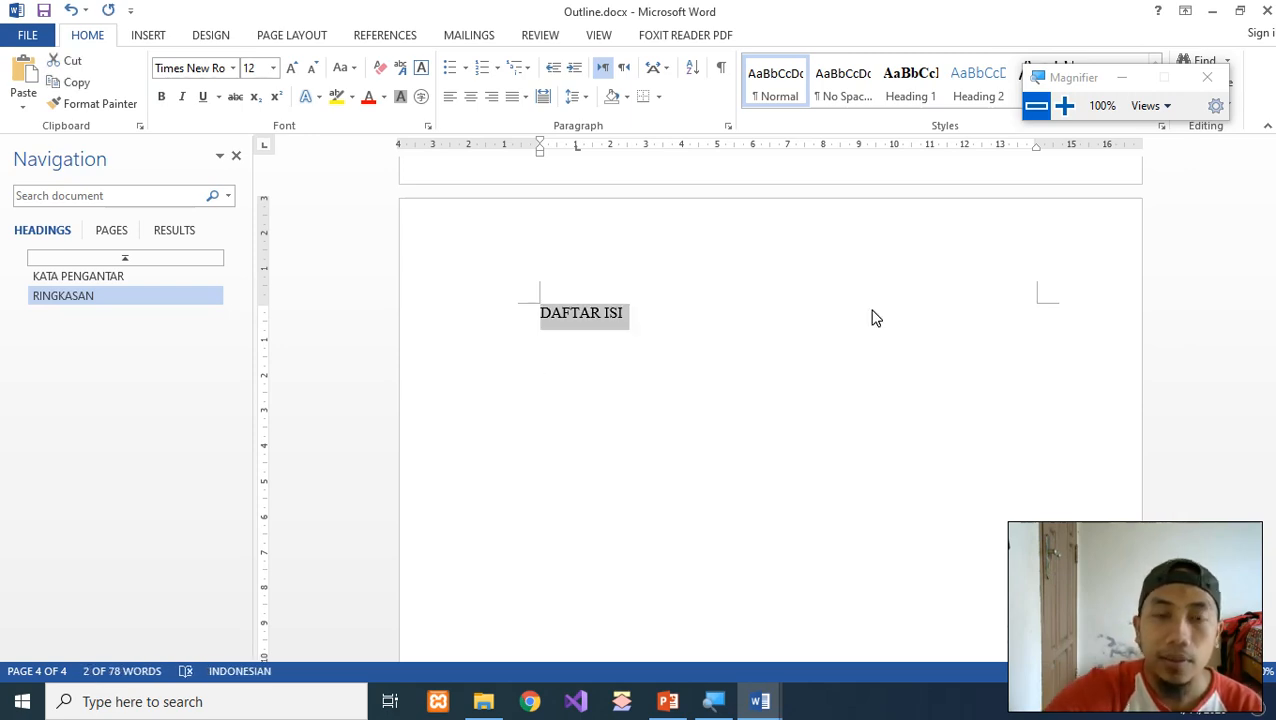
click(910, 85)
click(647, 342)
key(Return)
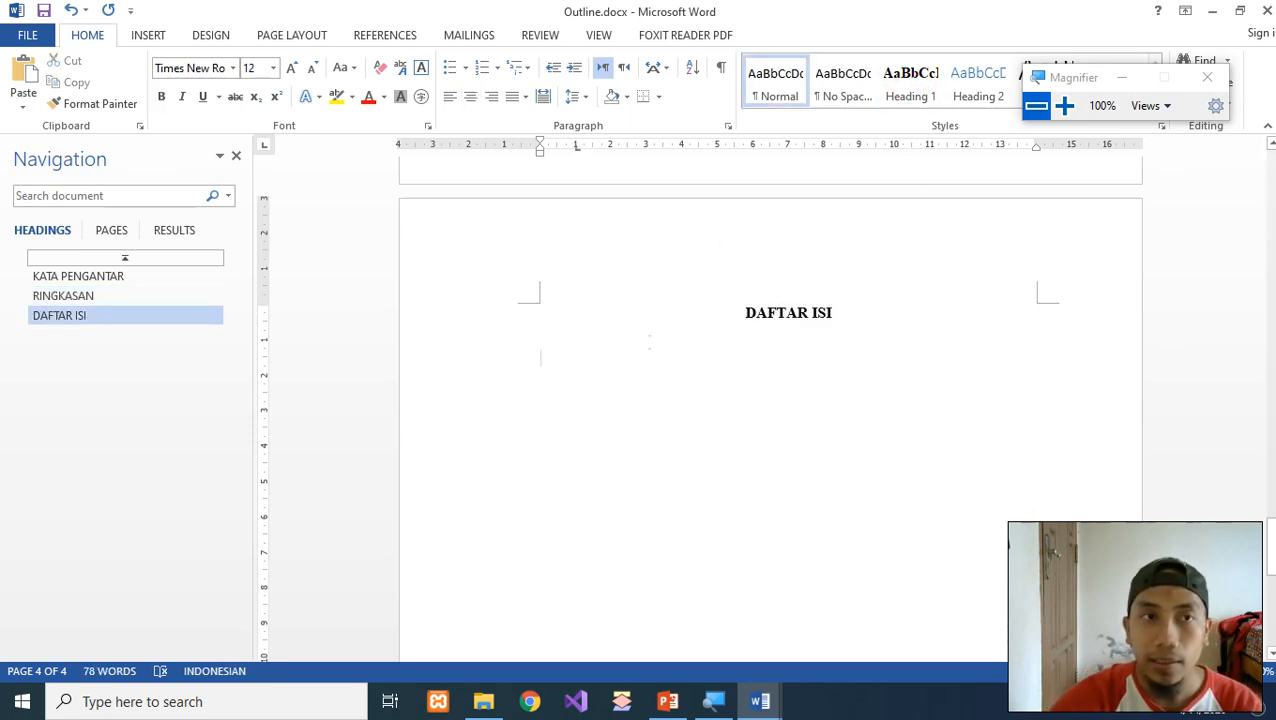
key(Return)
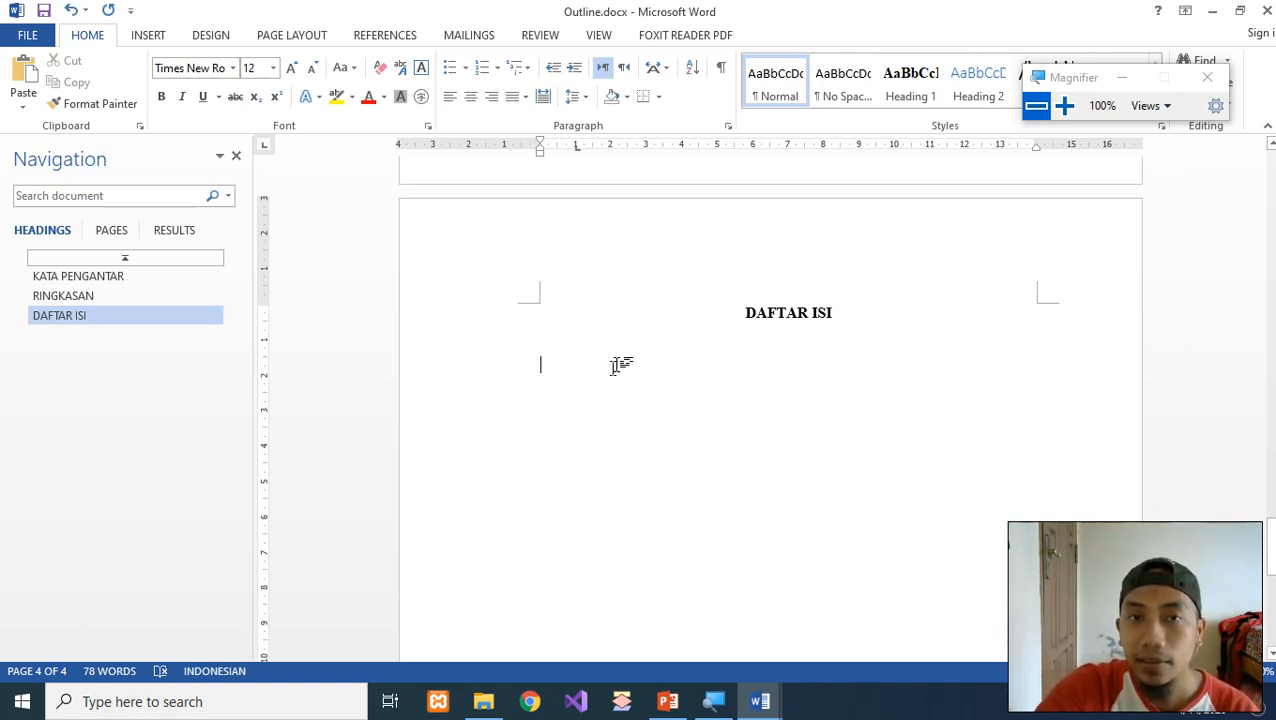
Step: Review the document's pages from the cover through KATA PENGANTAR and RINGKASAN to DAFTAR ISI
scroll(737, 390, up, 3)
scroll(737, 390, down, 3)
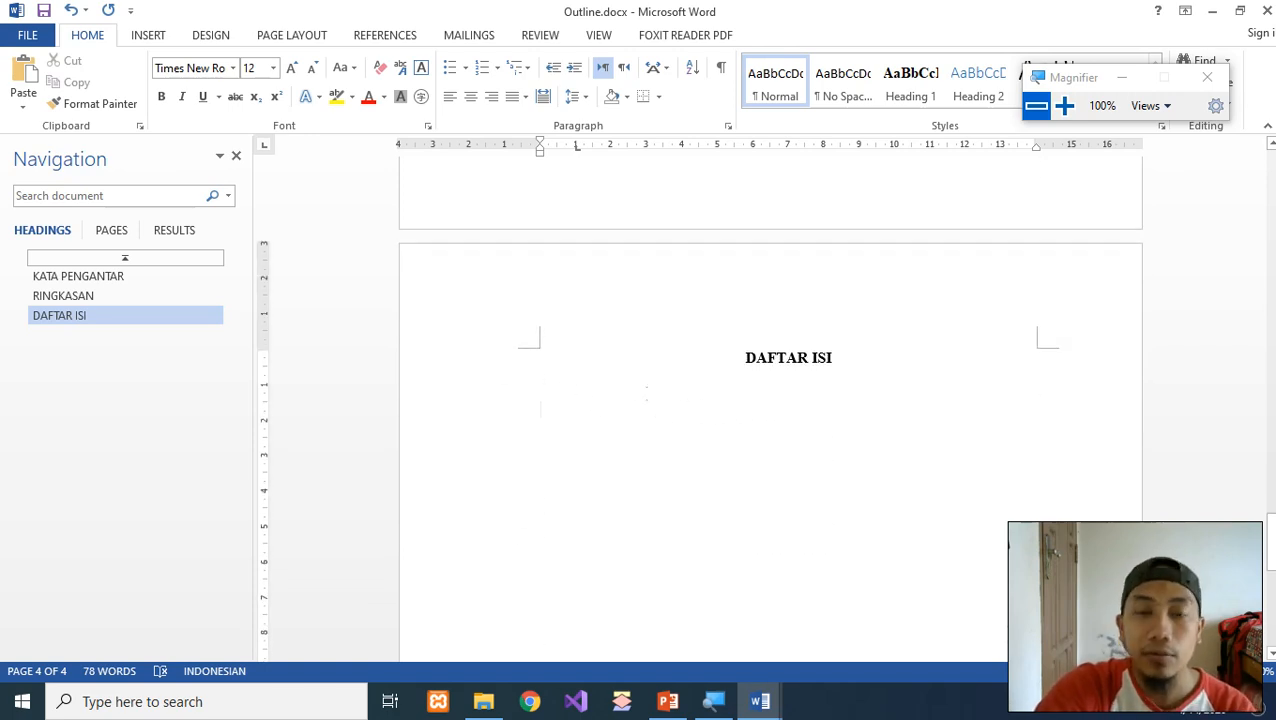
scroll(647, 393, up, 12)
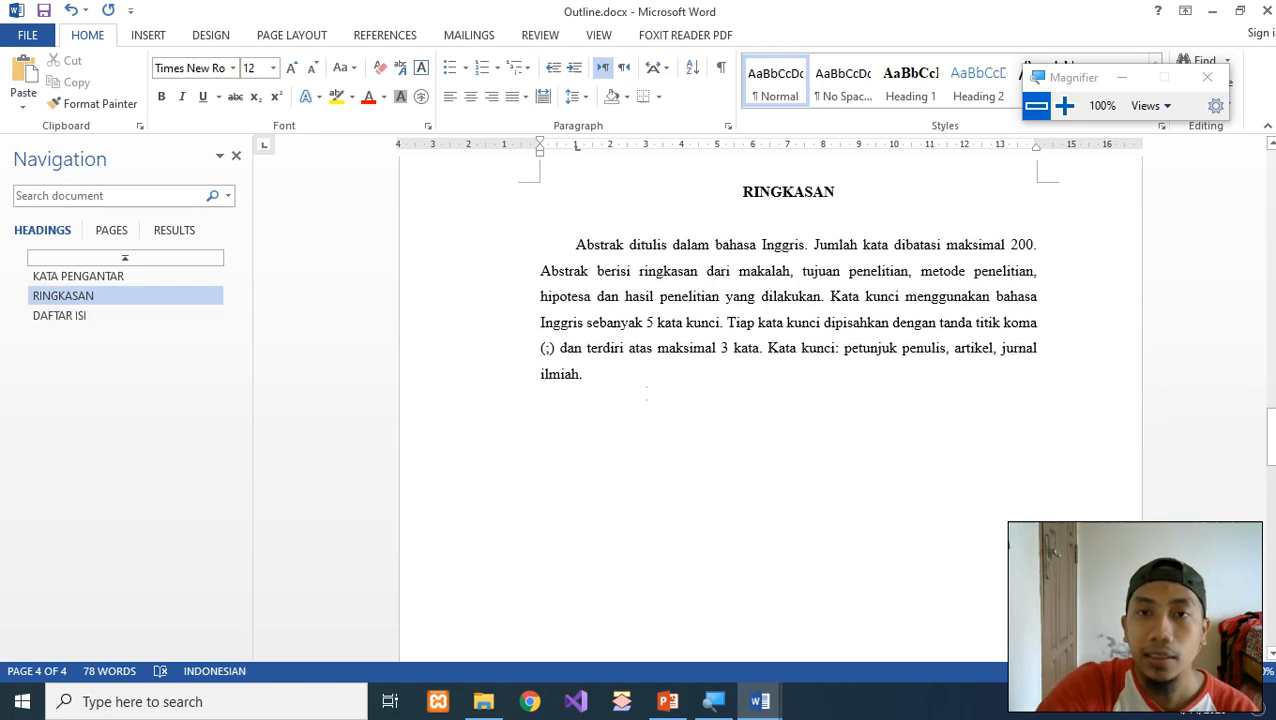
scroll(647, 393, up, 10)
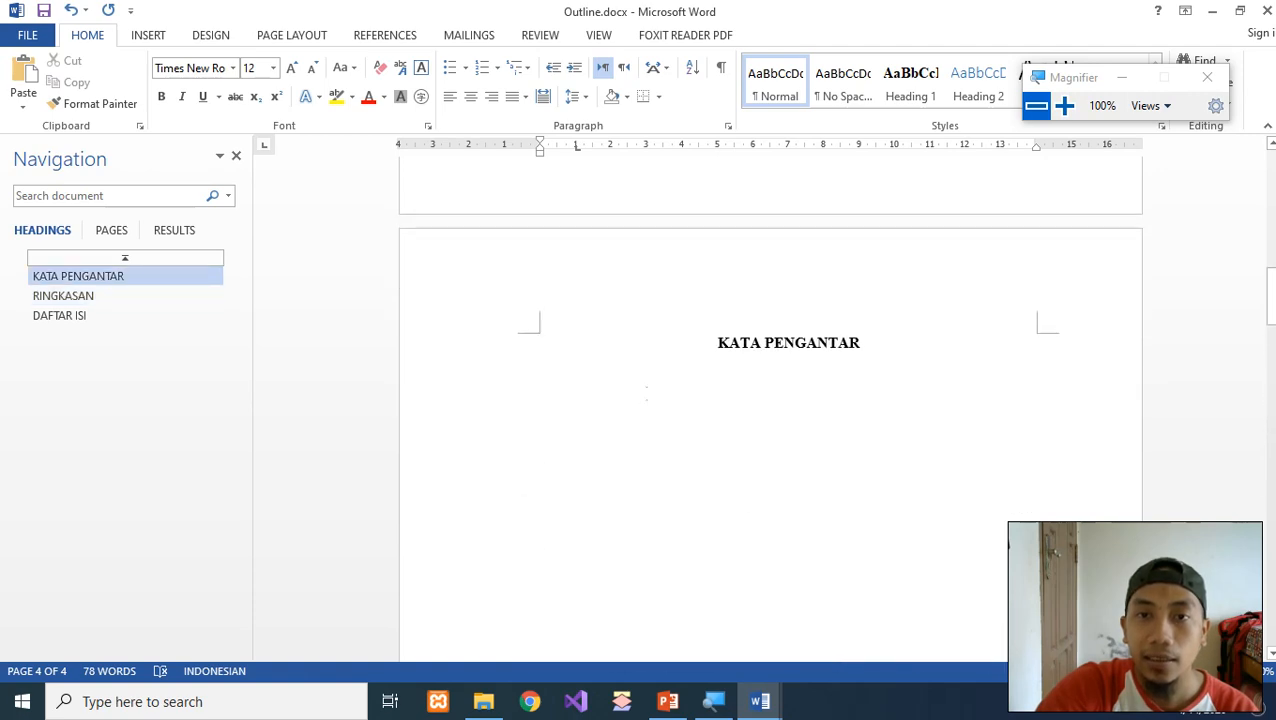
scroll(647, 393, up, 12)
scroll(647, 393, down, 8)
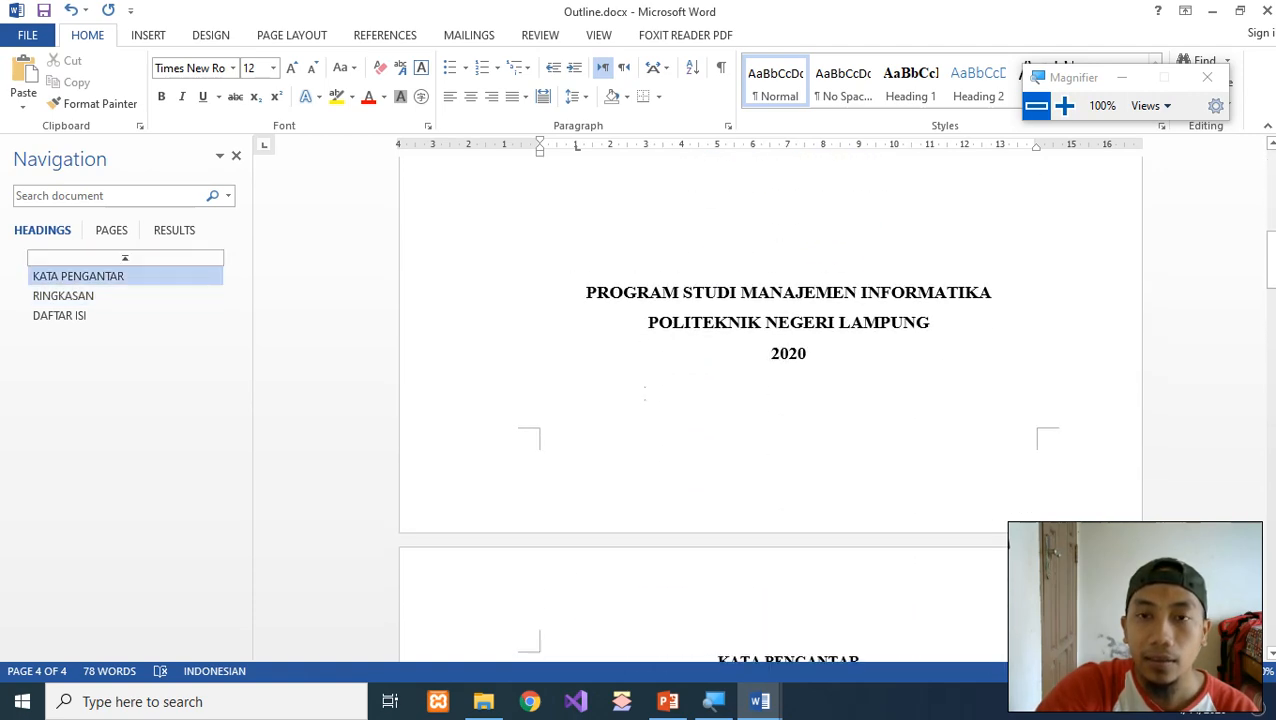
scroll(645, 393, down, 14)
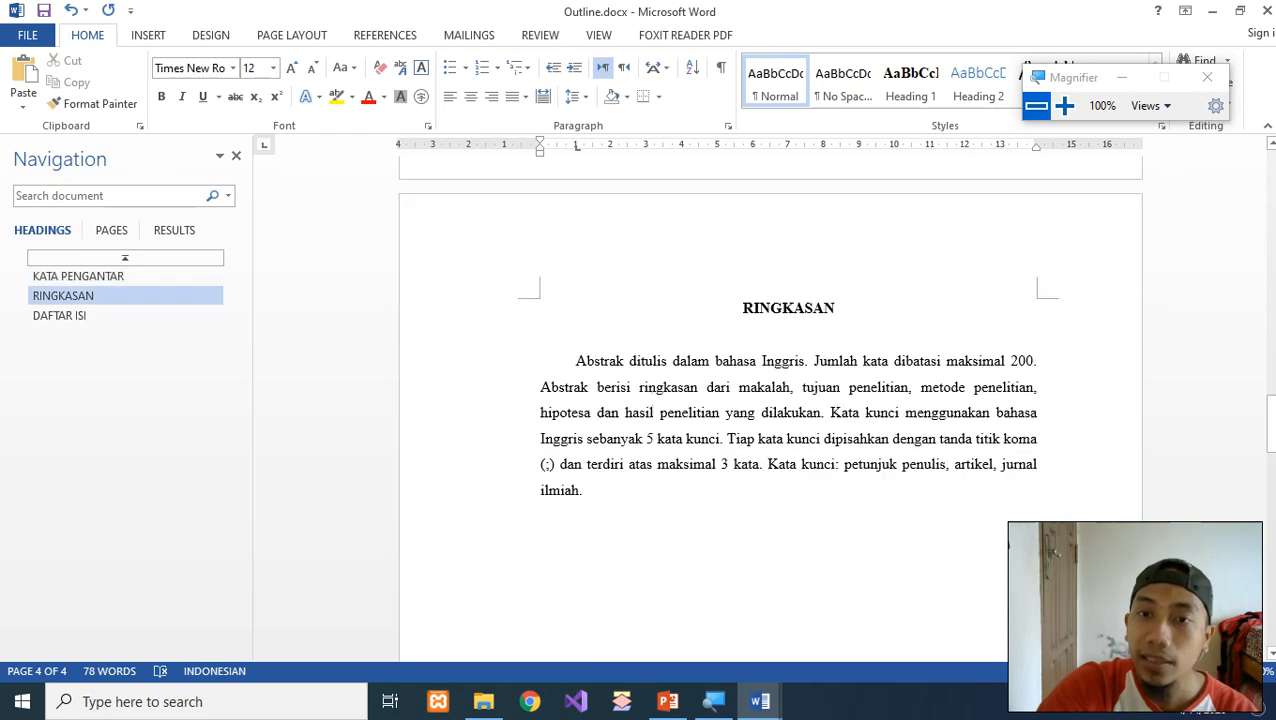
scroll(655, 405, down, 14)
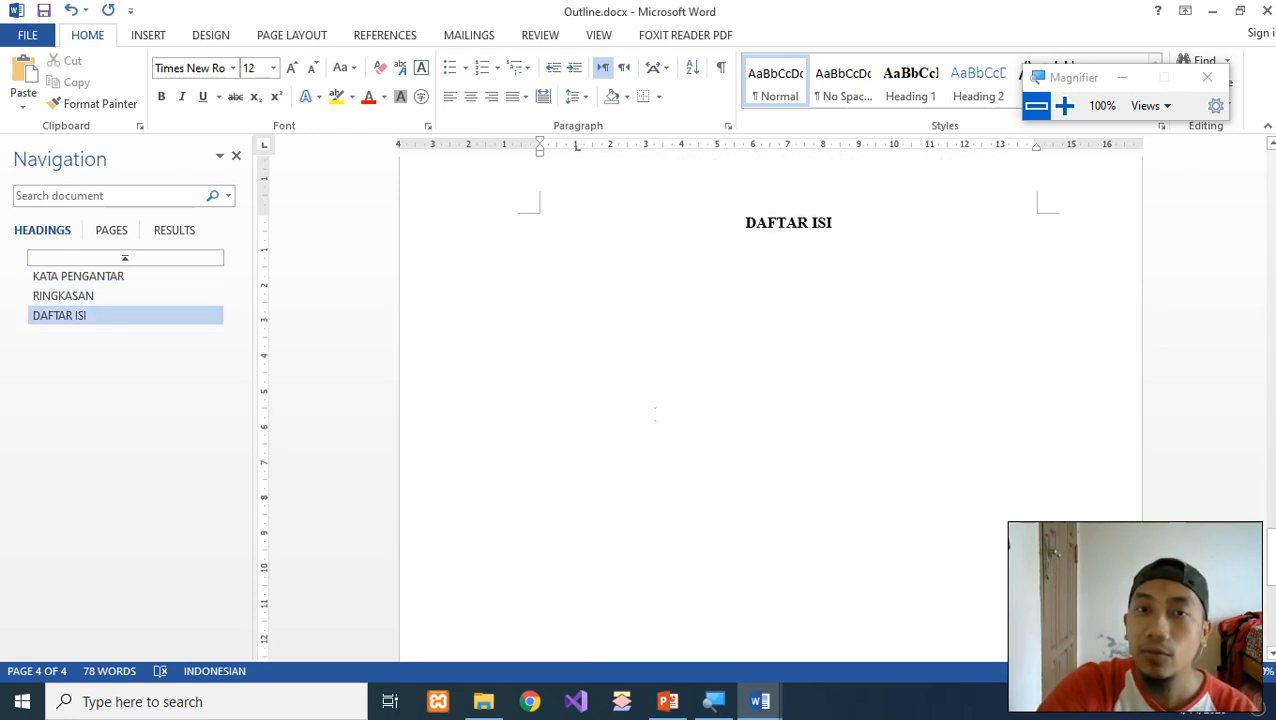
scroll(655, 410, down, 2)
scroll(655, 410, up, 3)
Step: Insert a Next Page section break on the empty line below the DAFTAR ISI heading
click(643, 328)
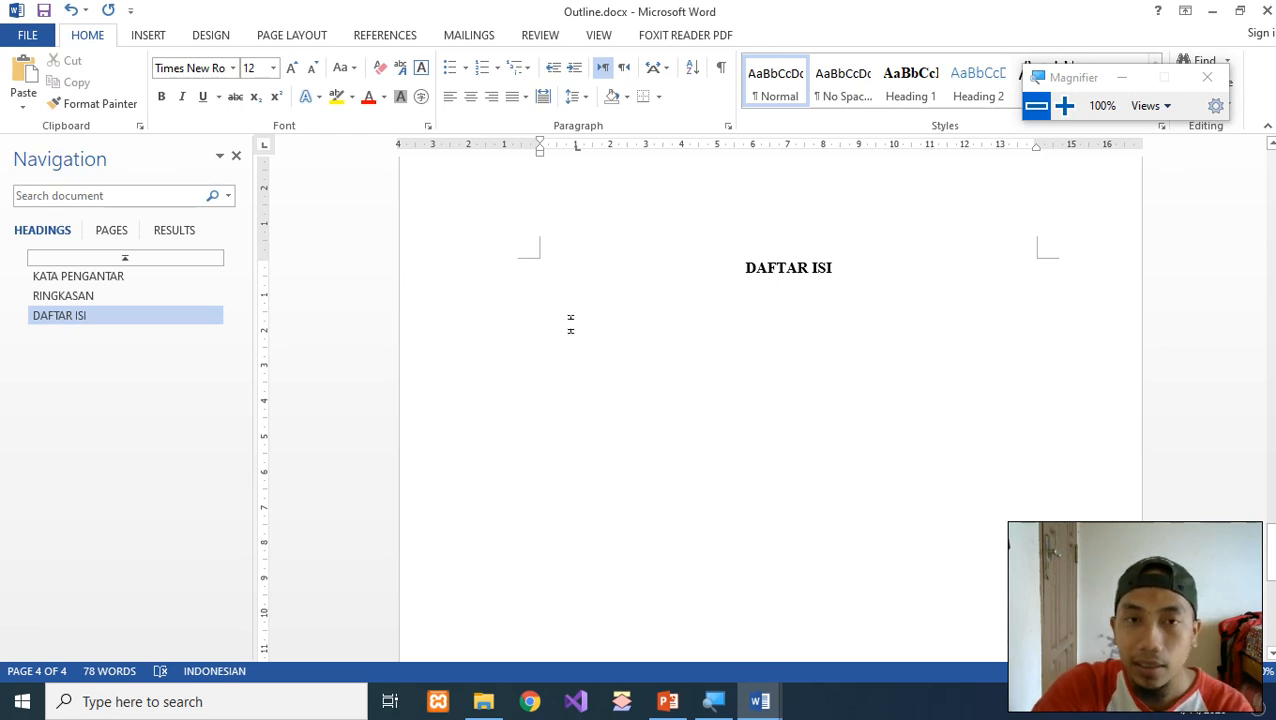
key(Up)
key(Up)
key(Down)
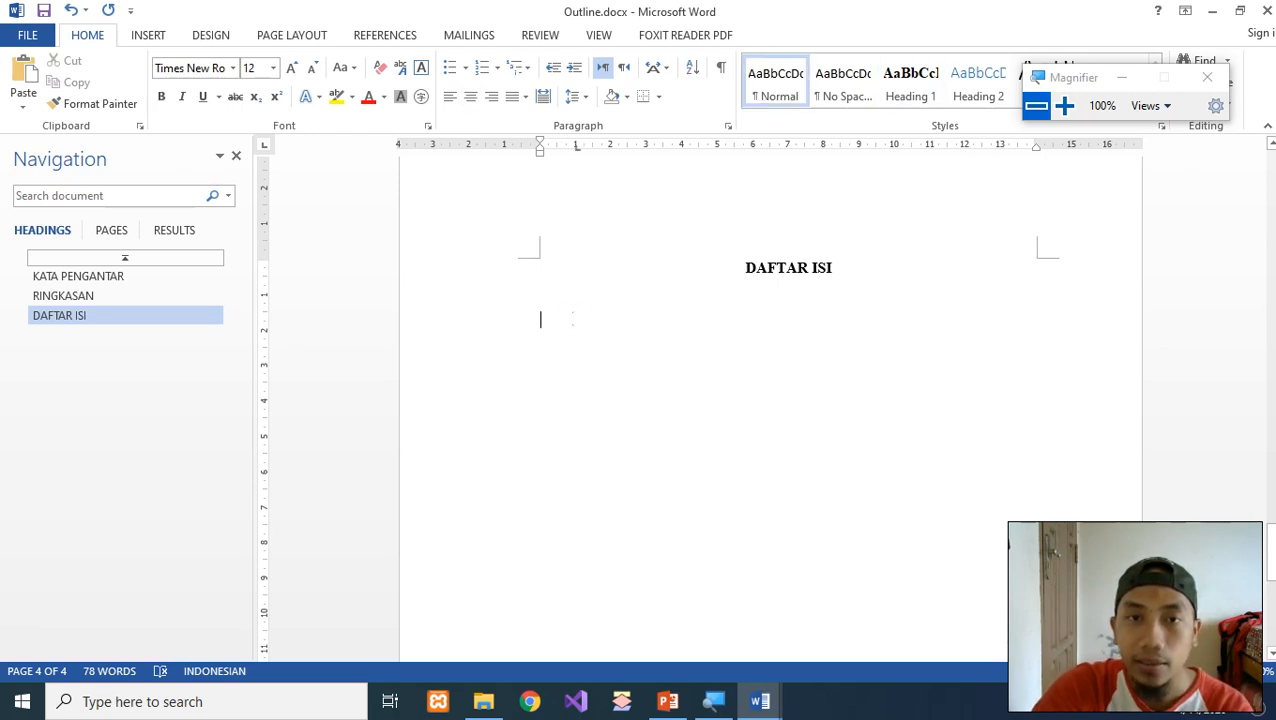
click(302, 36)
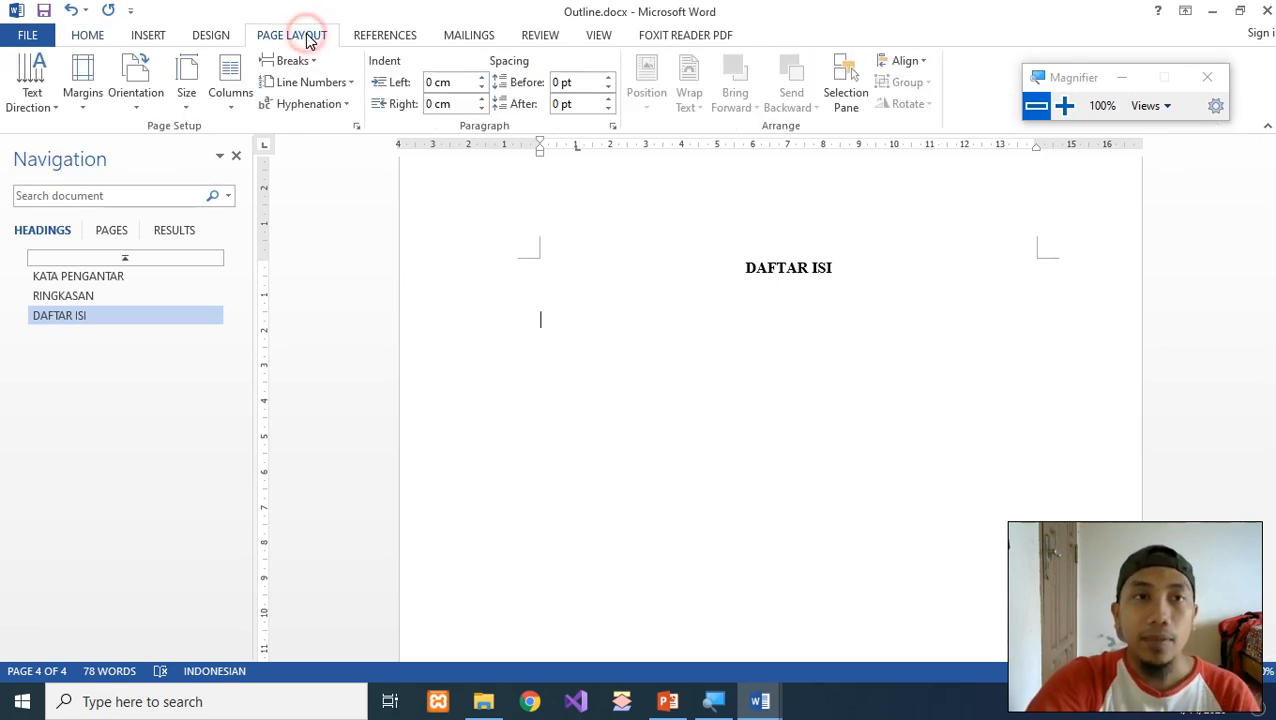
click(305, 64)
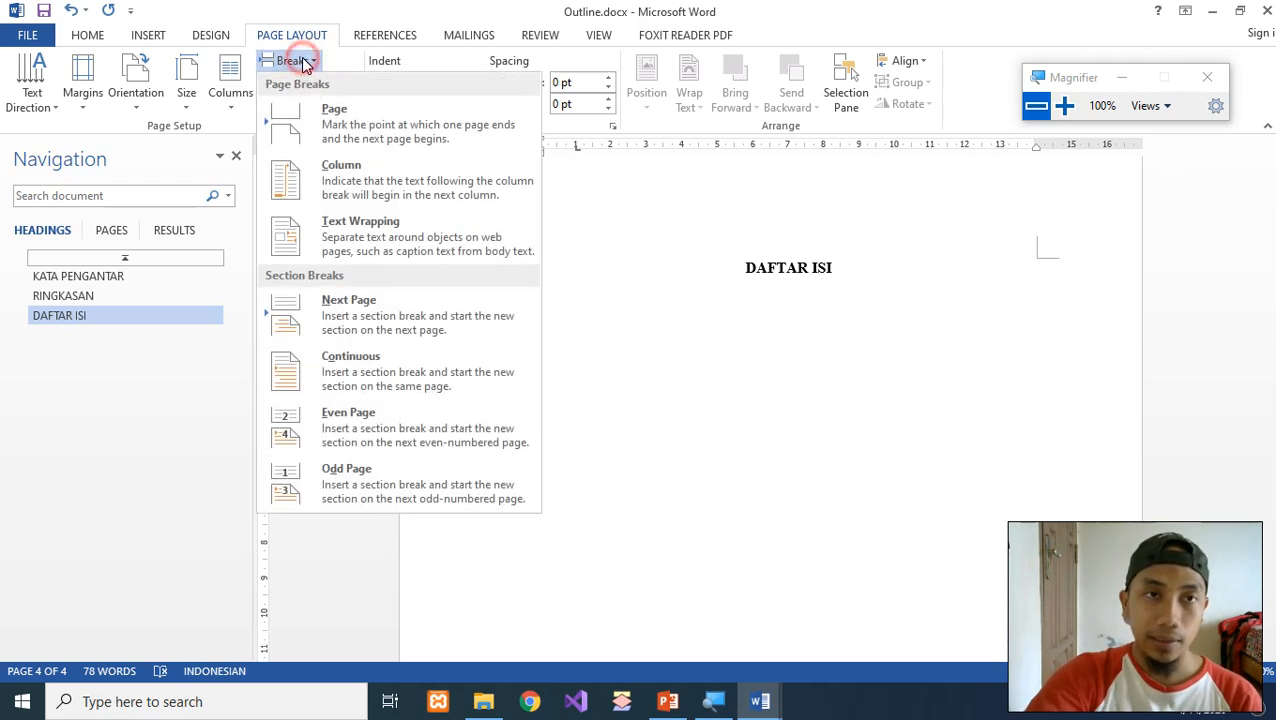
click(418, 324)
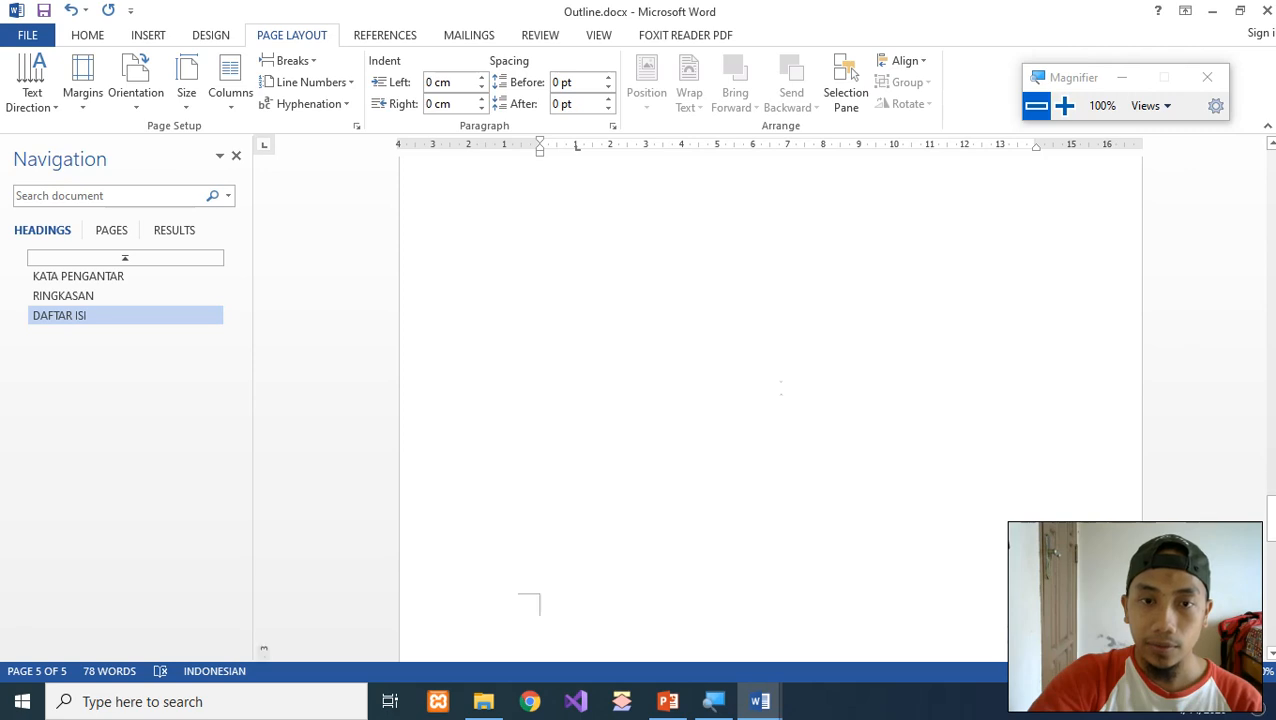
Step: Enter the title DAFTAR GAMBAR on the new page, followed by an empty line
text(DAFTA)
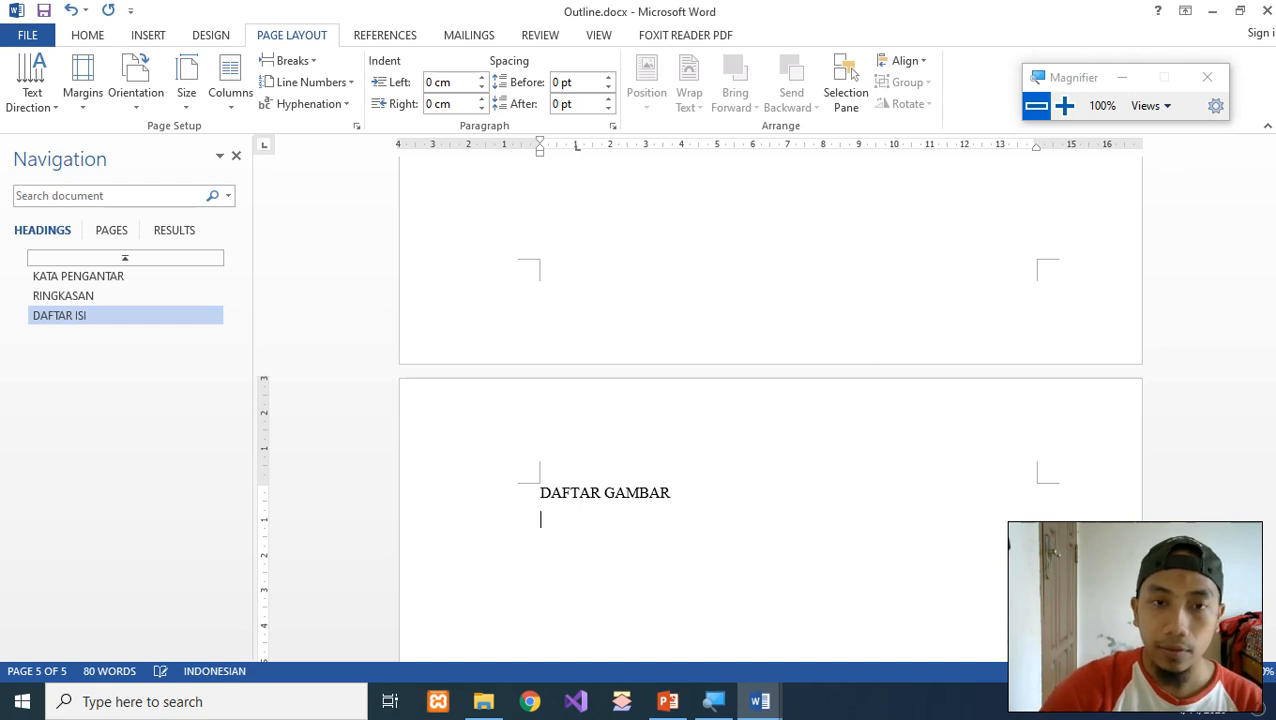
text(R GAMBAR)
key(Return)
Step: Apply the Heading 1 style to the DAFTAR GAMBAR title and place the cursor on the line below it
scroll(911, 470, down, 3)
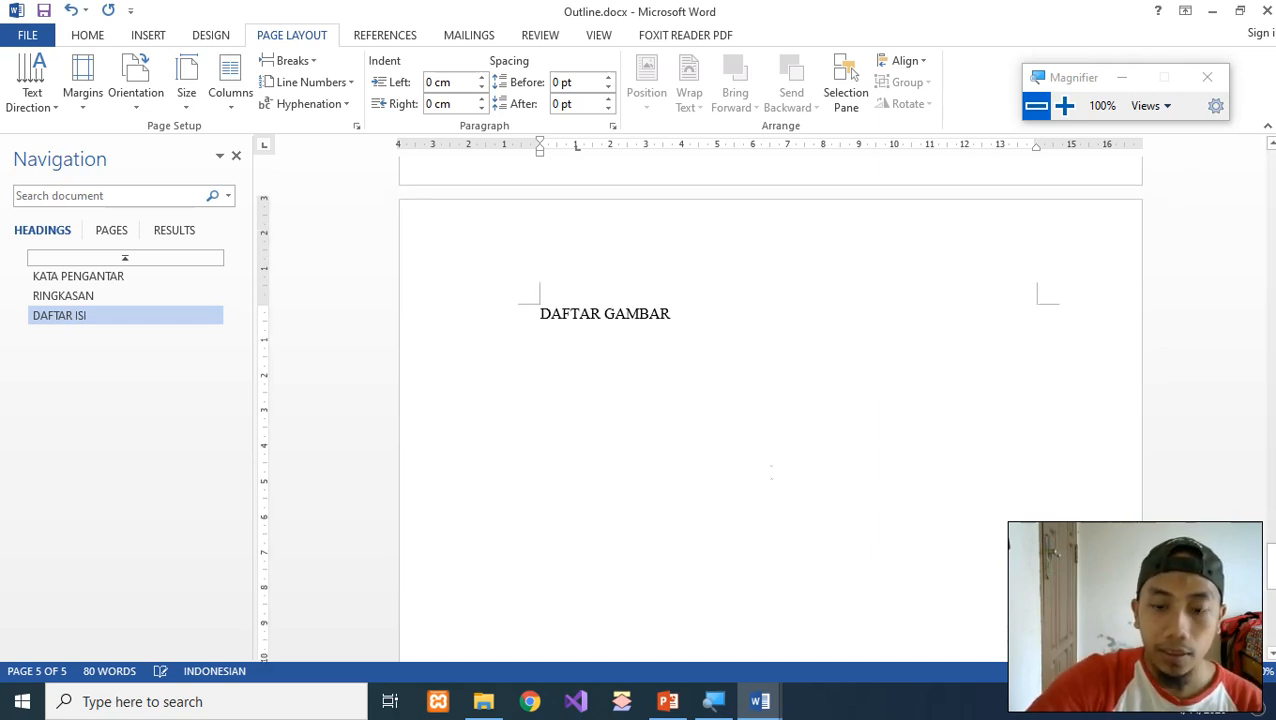
triple_click(672, 312)
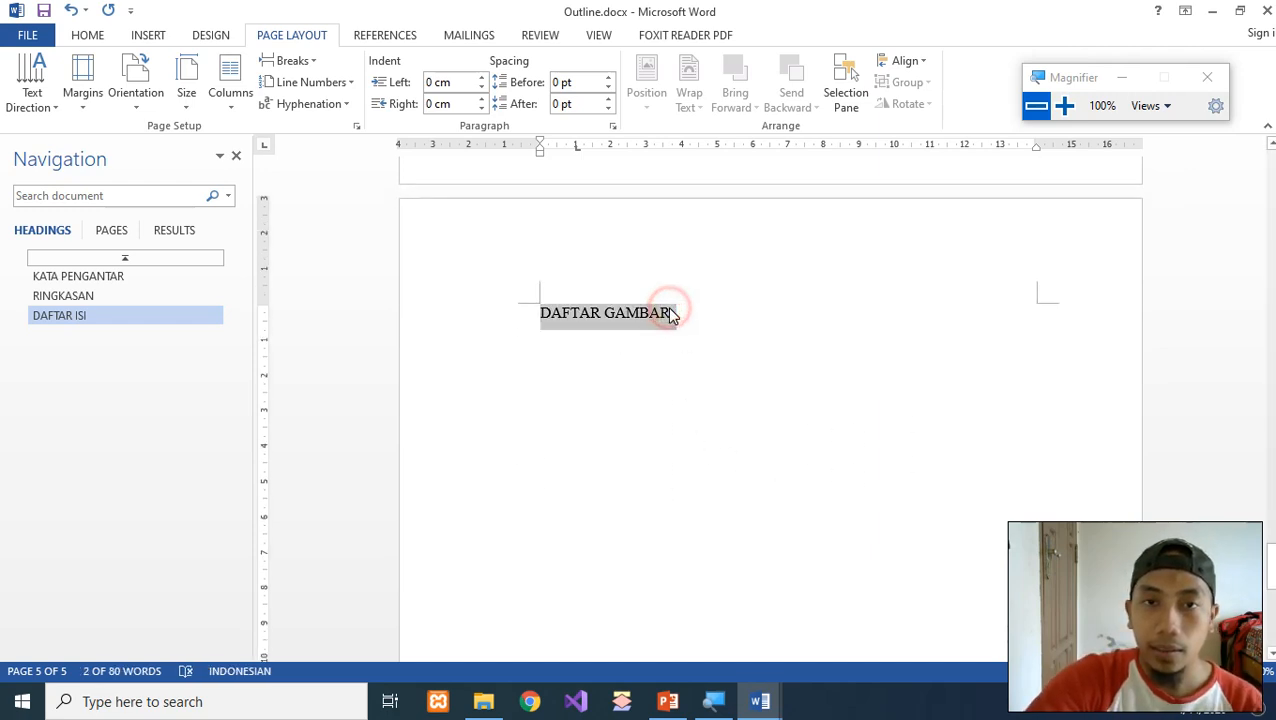
click(88, 34)
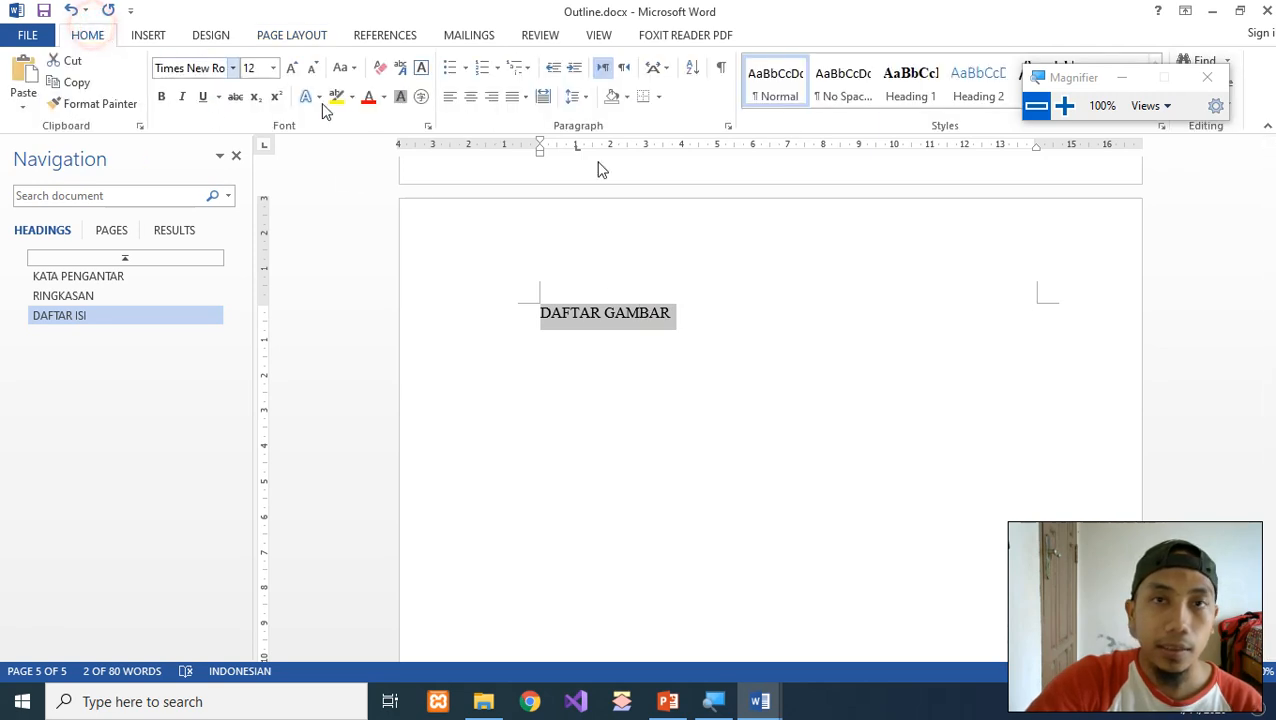
click(913, 92)
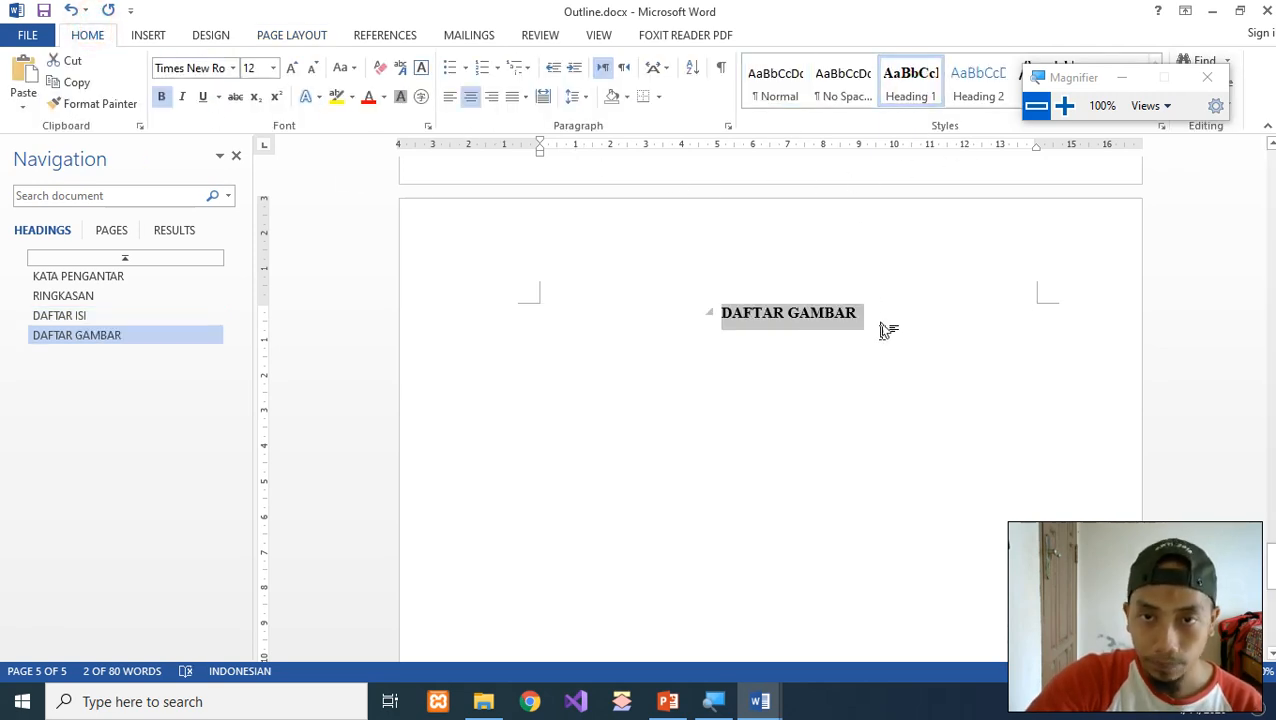
click(805, 356)
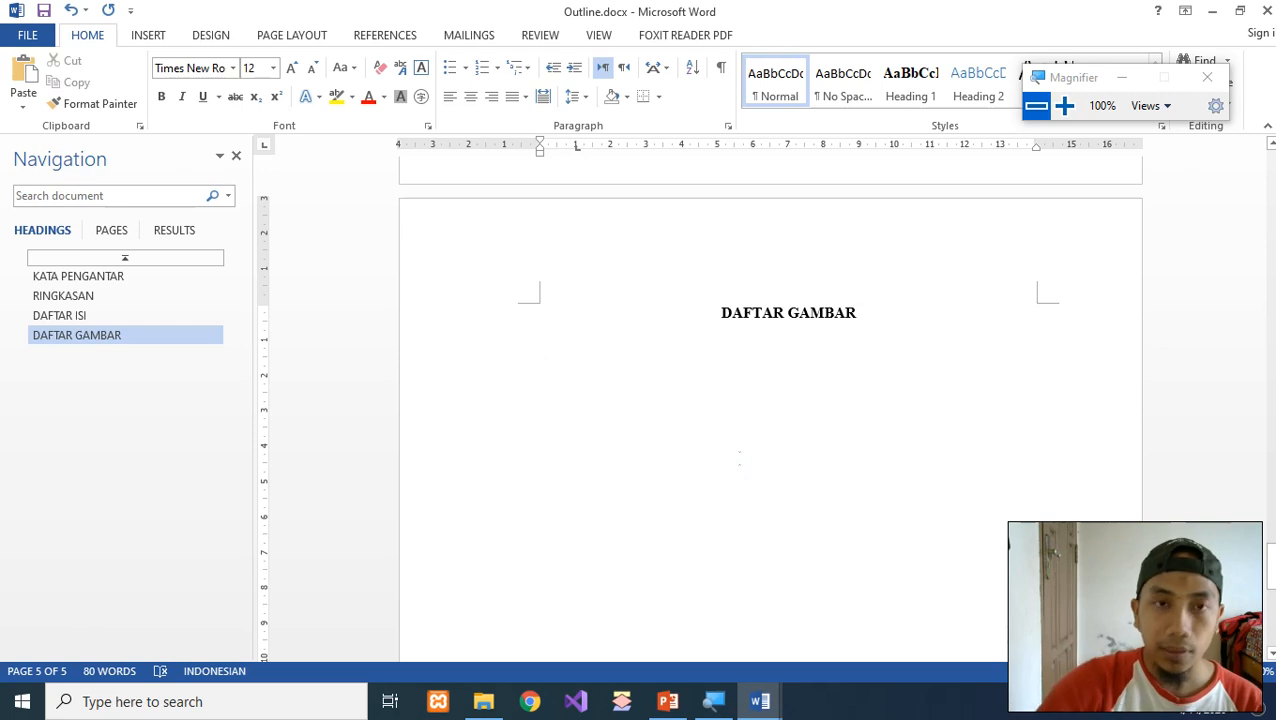
Step: Insert a Next Page section break below the DAFTAR GAMBAR heading and enter the title DAFTAR TABEL with an empty line after it
click(288, 38)
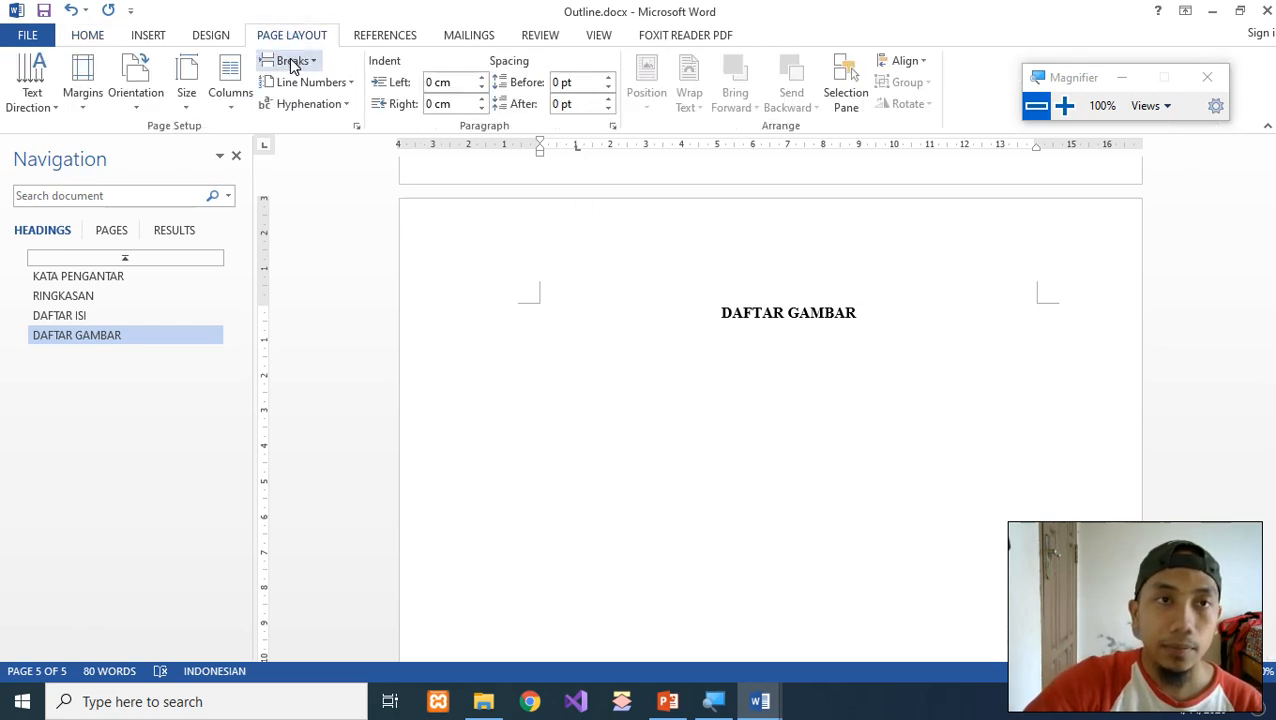
click(292, 62)
click(338, 314)
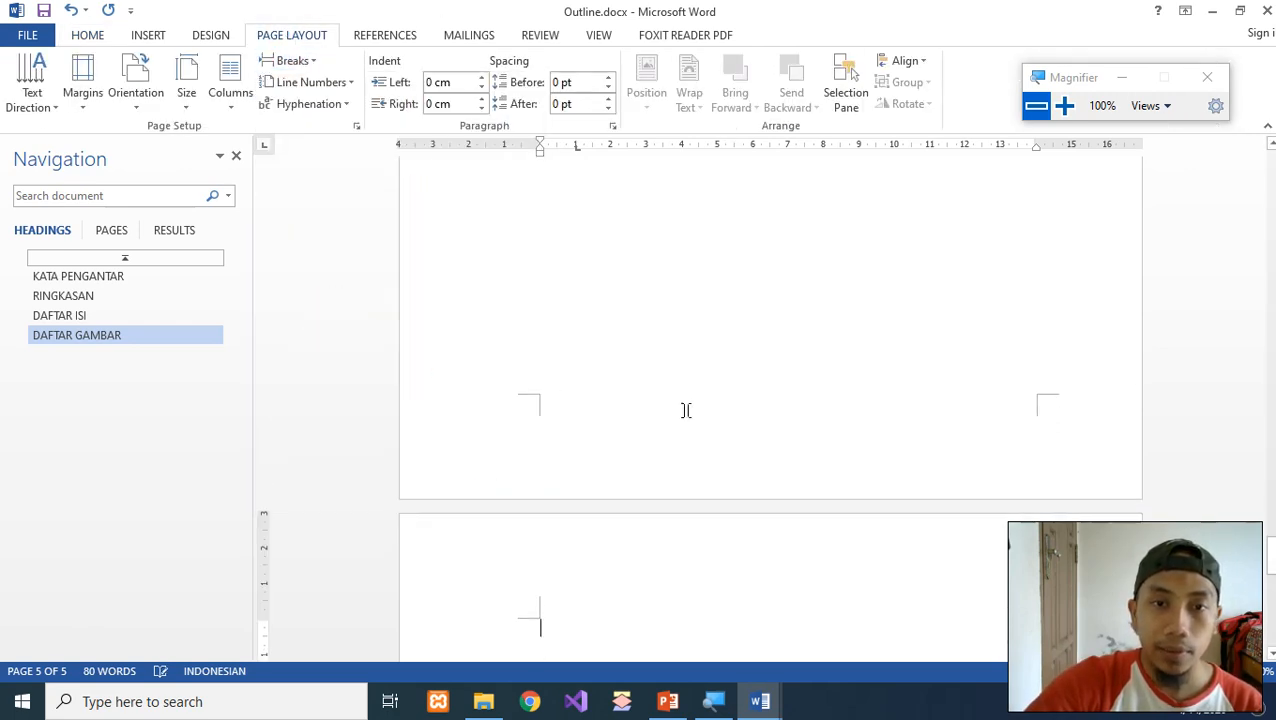
text(DAFTAR)
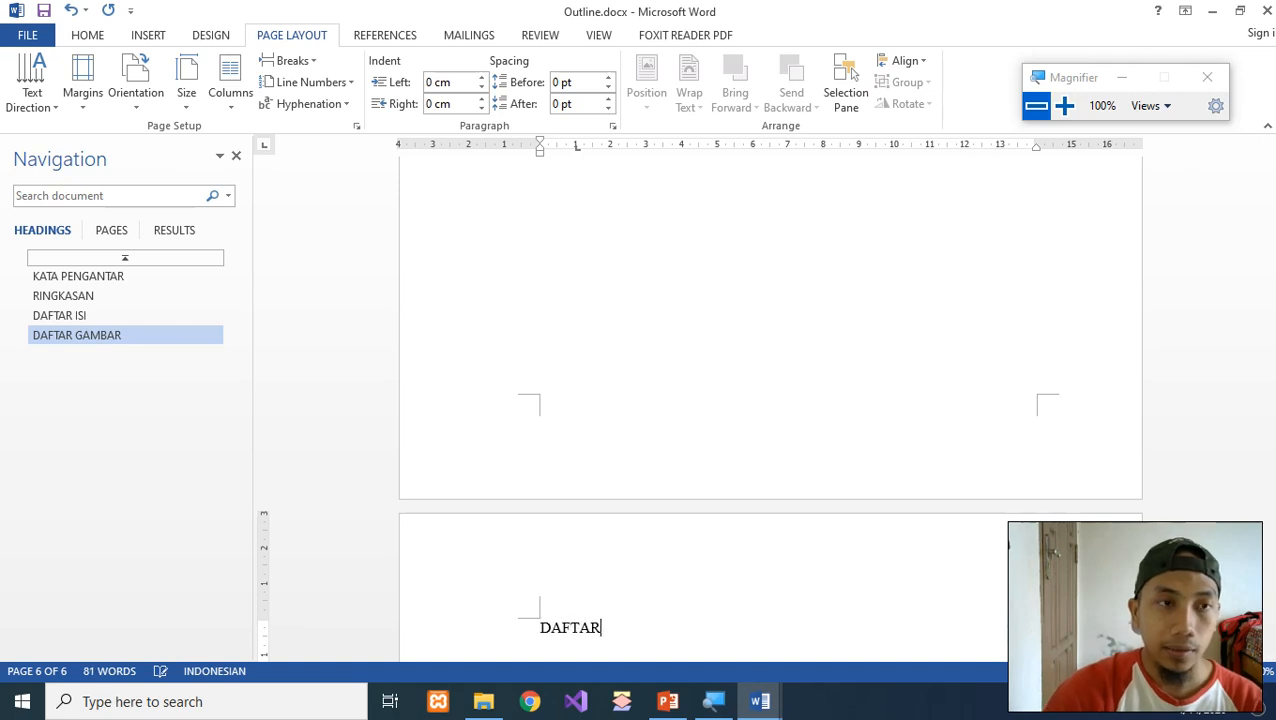
text( TABEL)
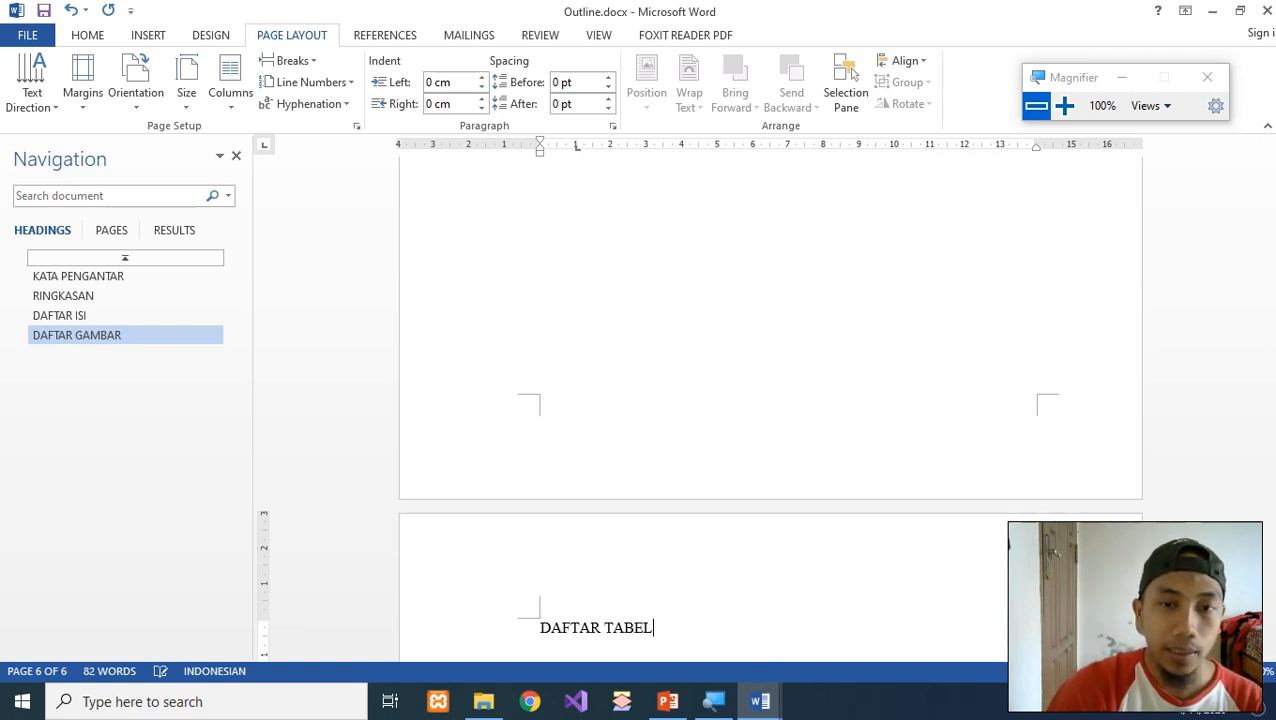
key(Return)
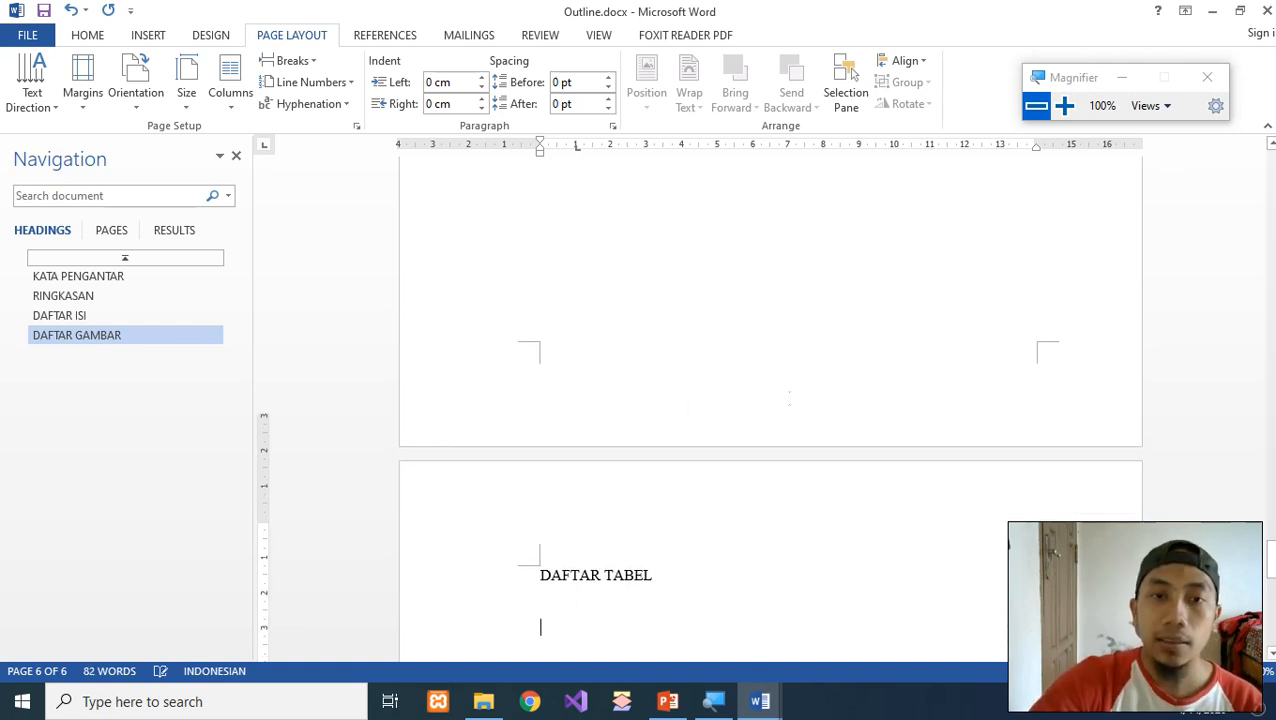
Step: Apply the Heading 1 style to the DAFTAR TABEL title and place the cursor on the line below it
scroll(556, 394, down, 3)
click(528, 395)
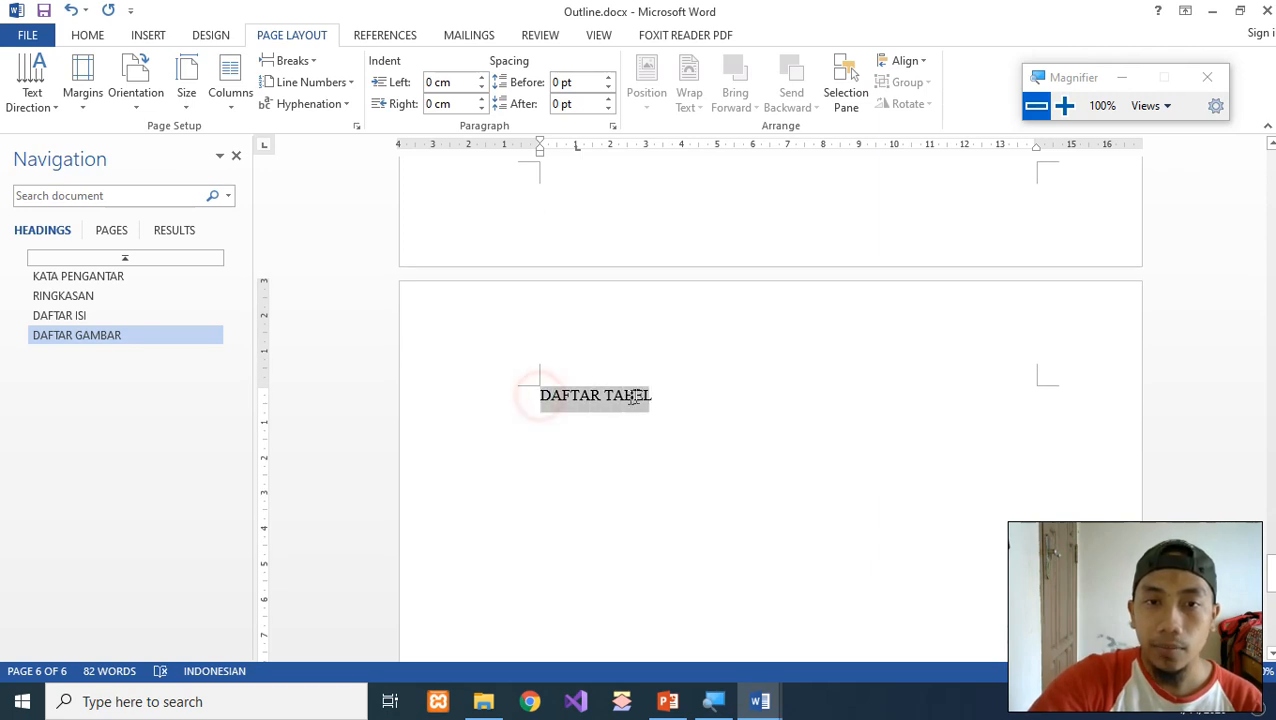
click(87, 35)
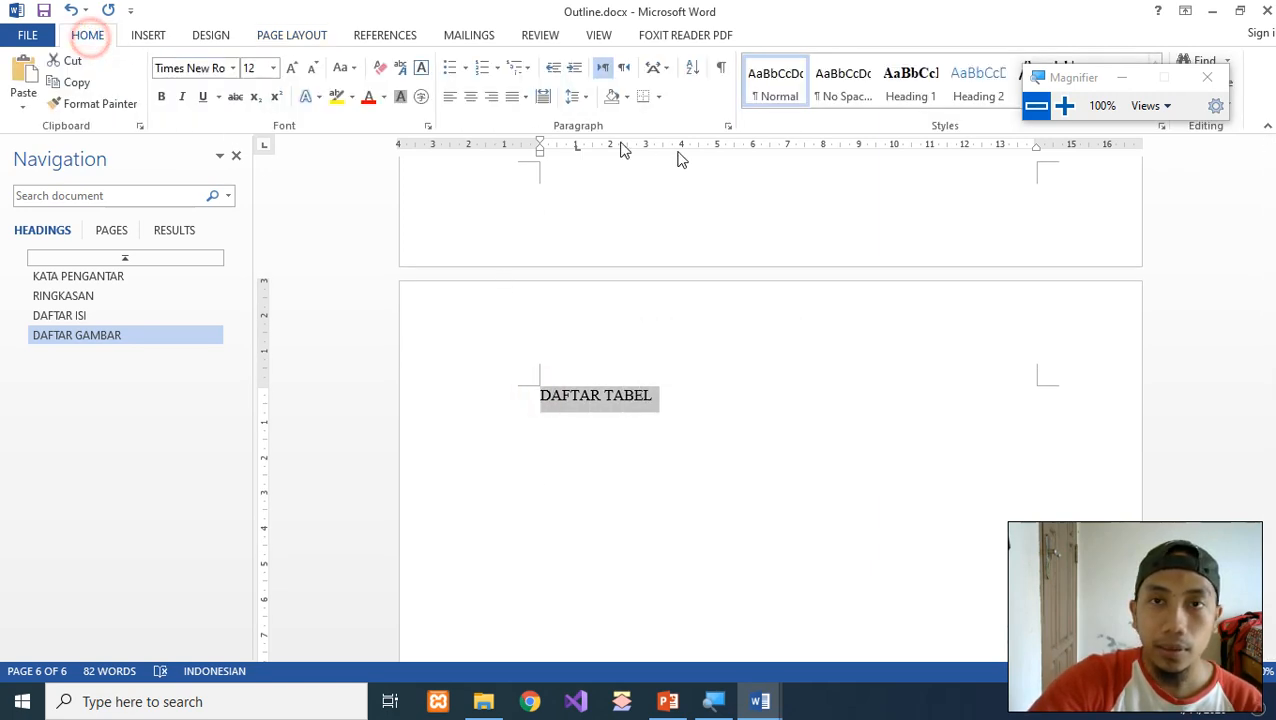
click(908, 90)
click(740, 495)
click(741, 511)
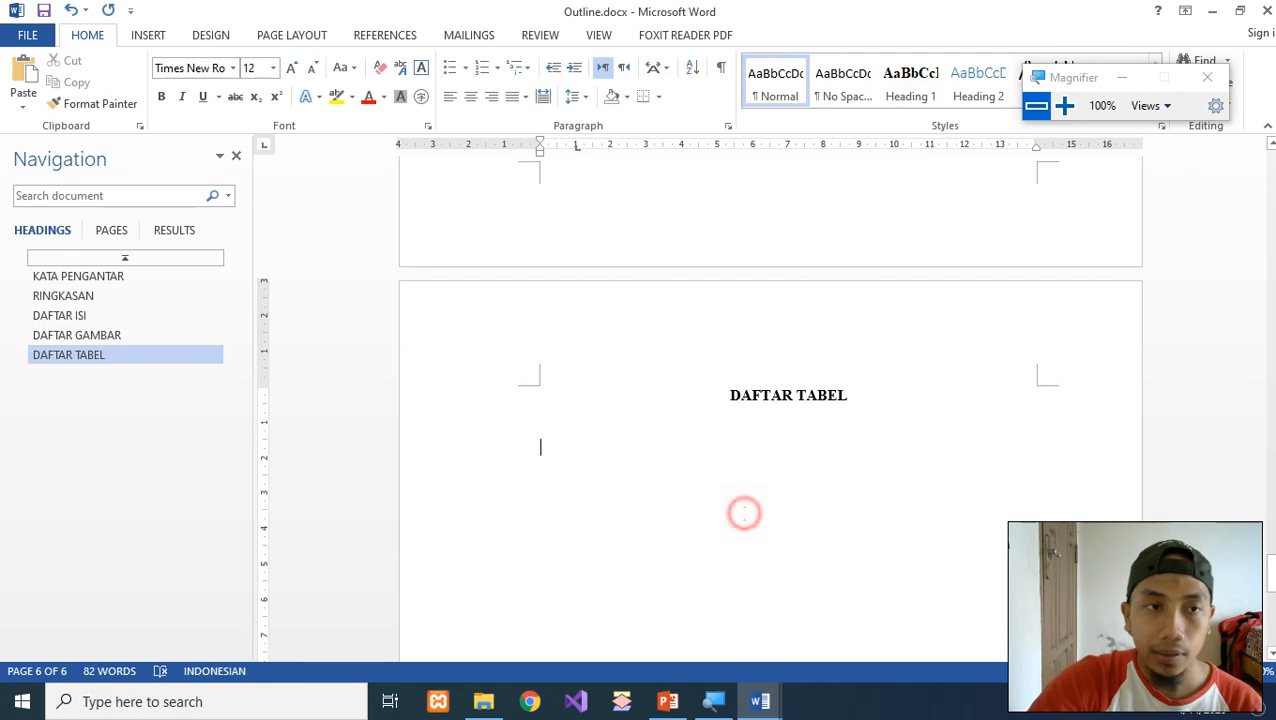
Step: Check the Outline slide in the PowerPoint presentation for the chapter list and return to Outline.docx in Word
click(668, 703)
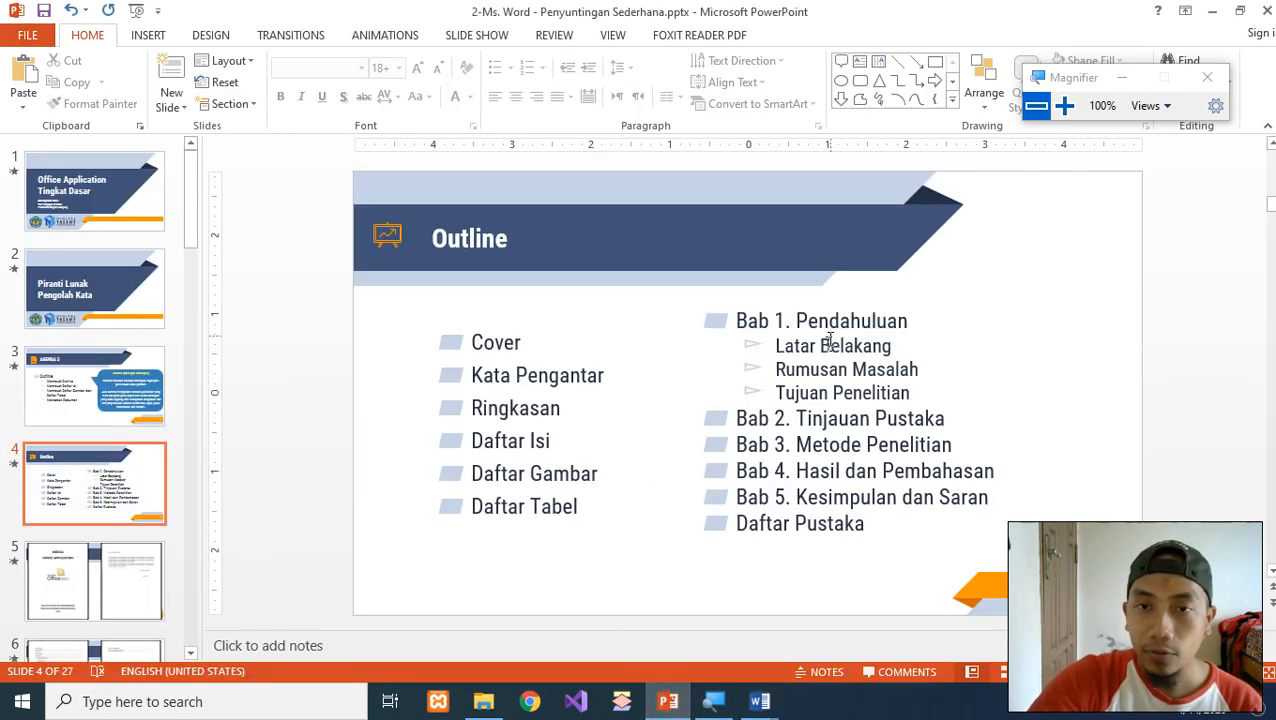
click(758, 705)
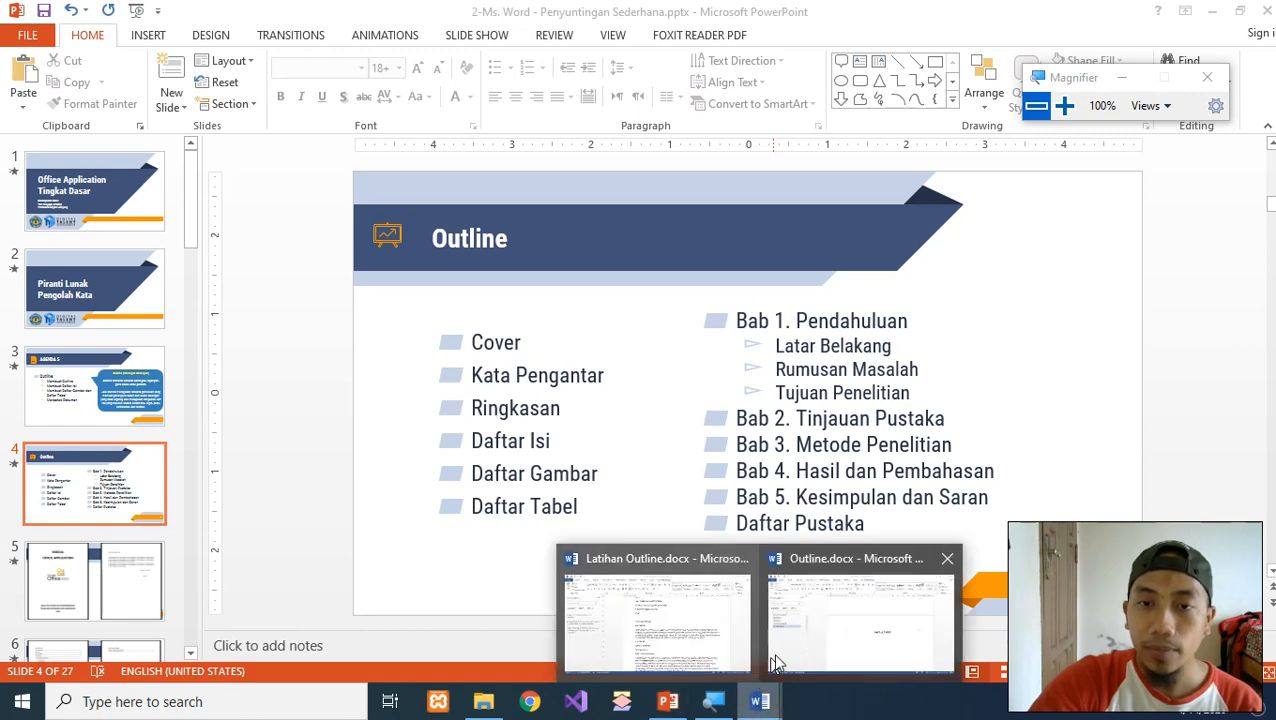
click(830, 625)
Step: Insert a Next Page section break below the DAFTAR TABEL heading and enter the title BAB 1. PENDAHULUAN followed by an empty line
scroll(760, 499, down, 2)
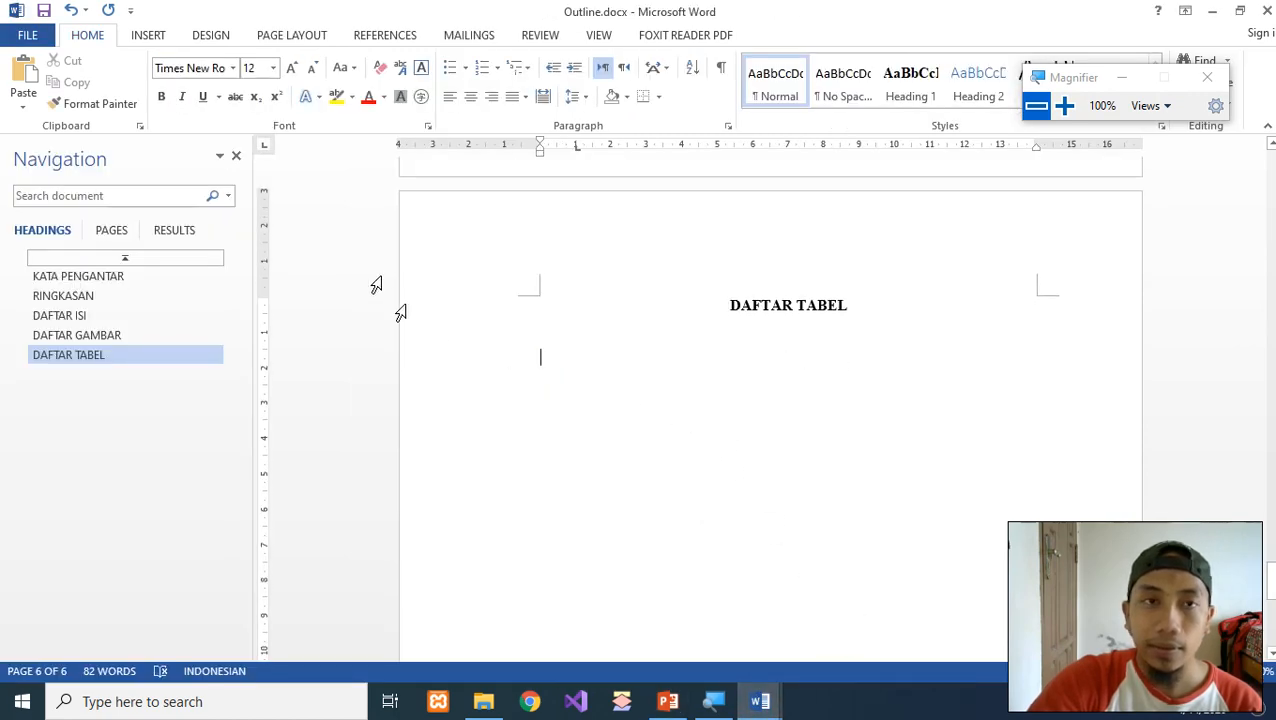
click(283, 36)
click(287, 60)
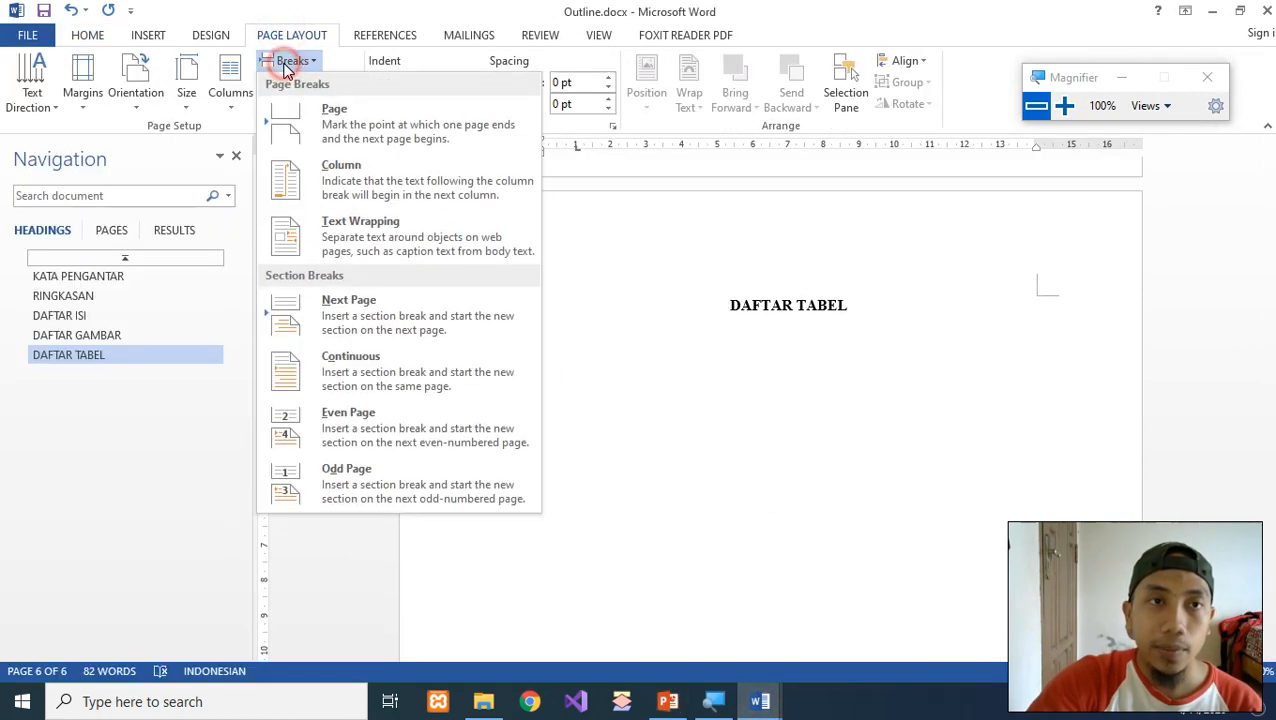
click(343, 326)
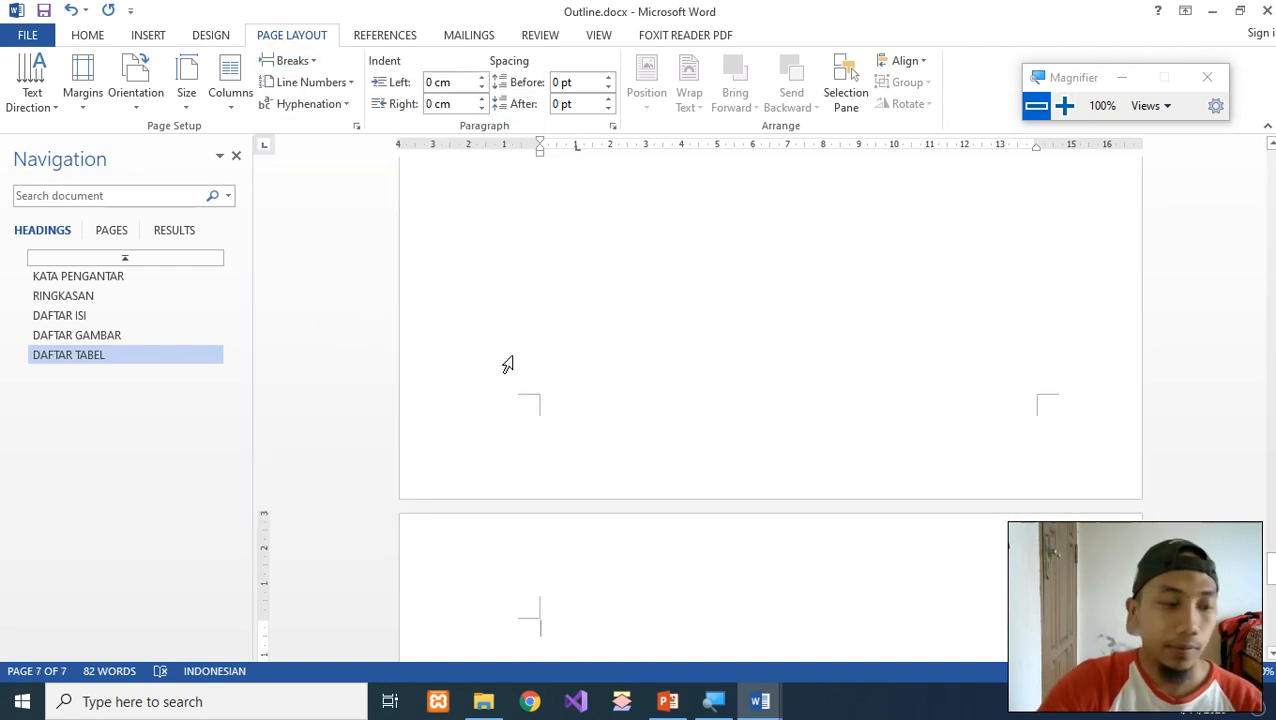
text(BAB)
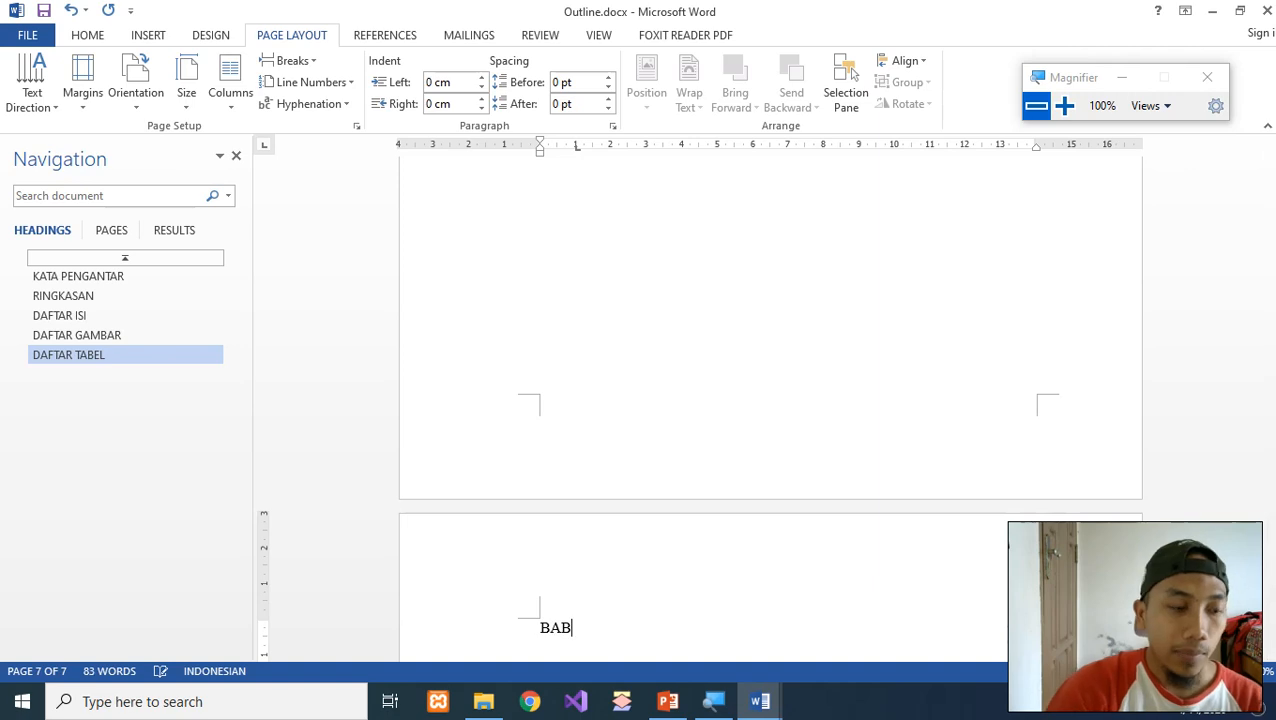
text( 1.)
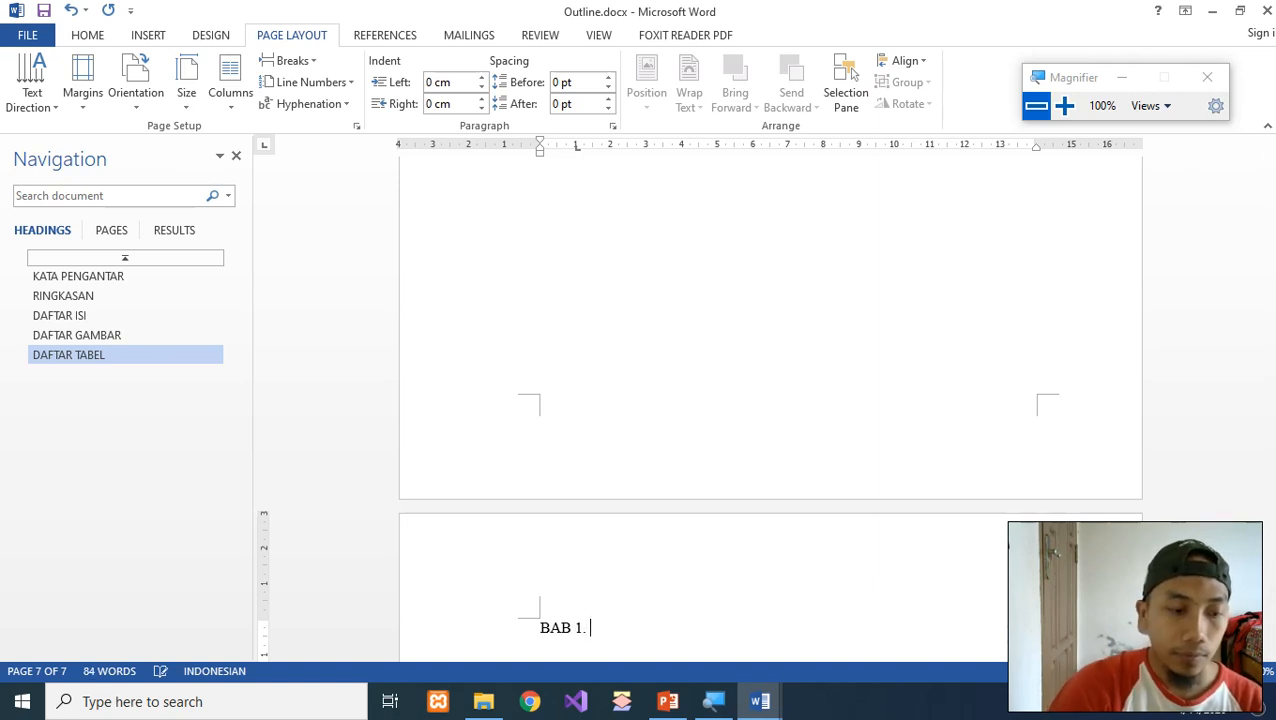
text( PENDAHULUAN)
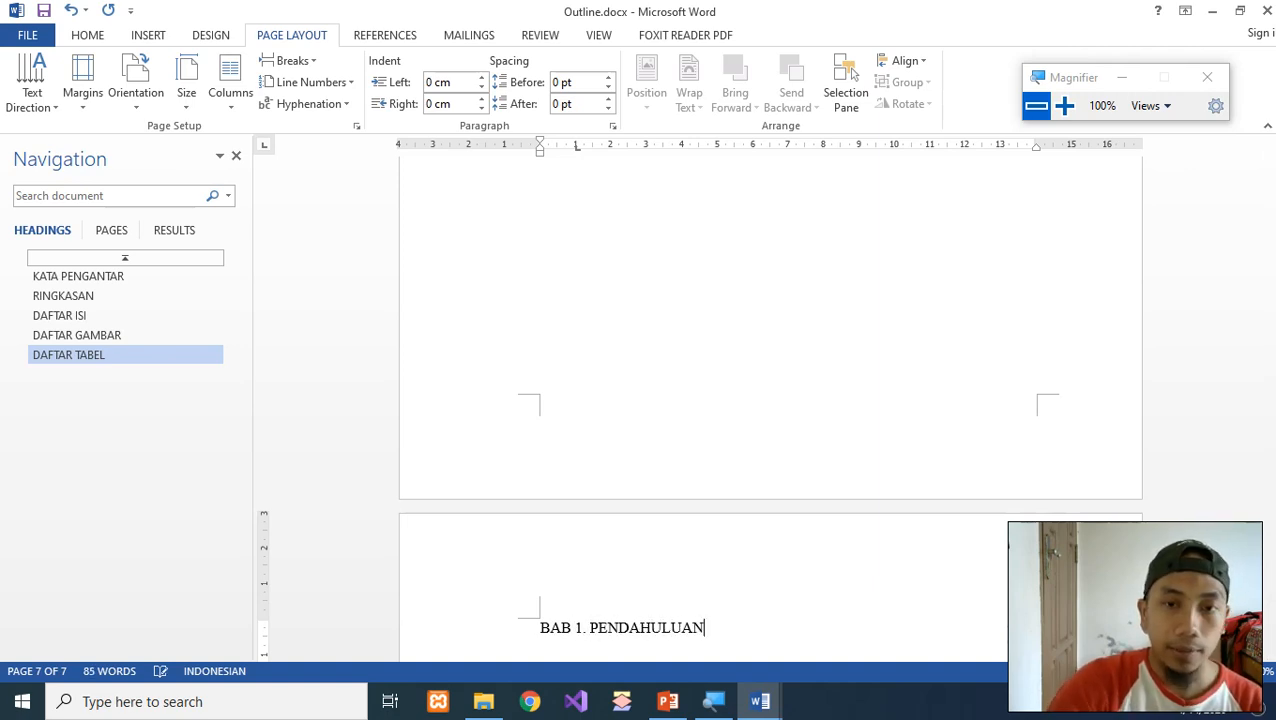
key(Return)
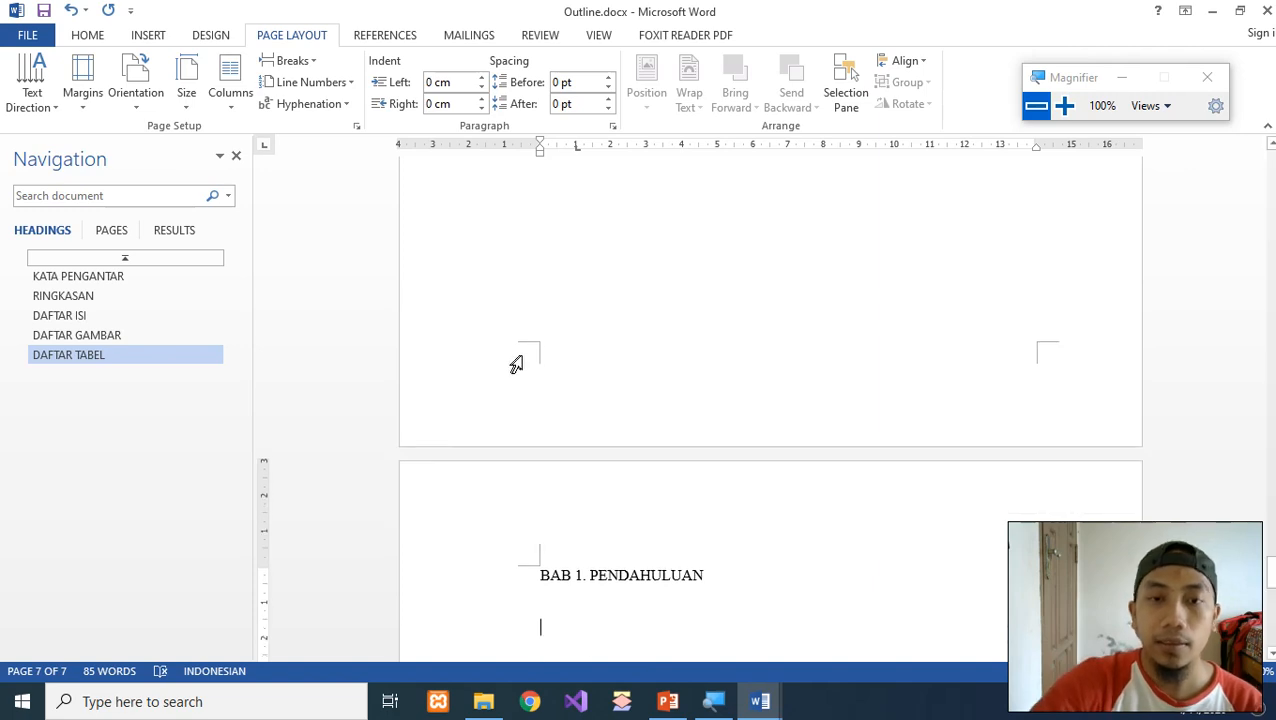
Step: Apply the Heading 1 style to the BAB 1. PENDAHULUAN title and place the cursor on the line below it
scroll(515, 364, down, 3)
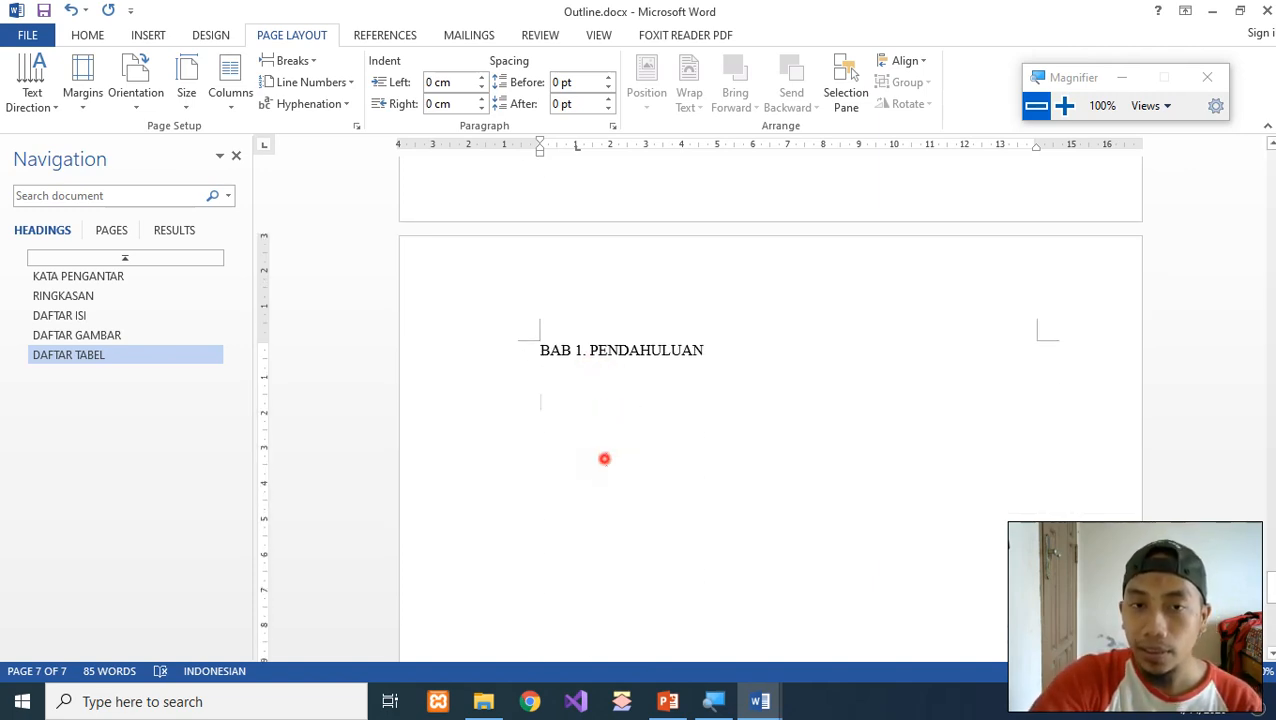
drag(541, 354, 675, 352)
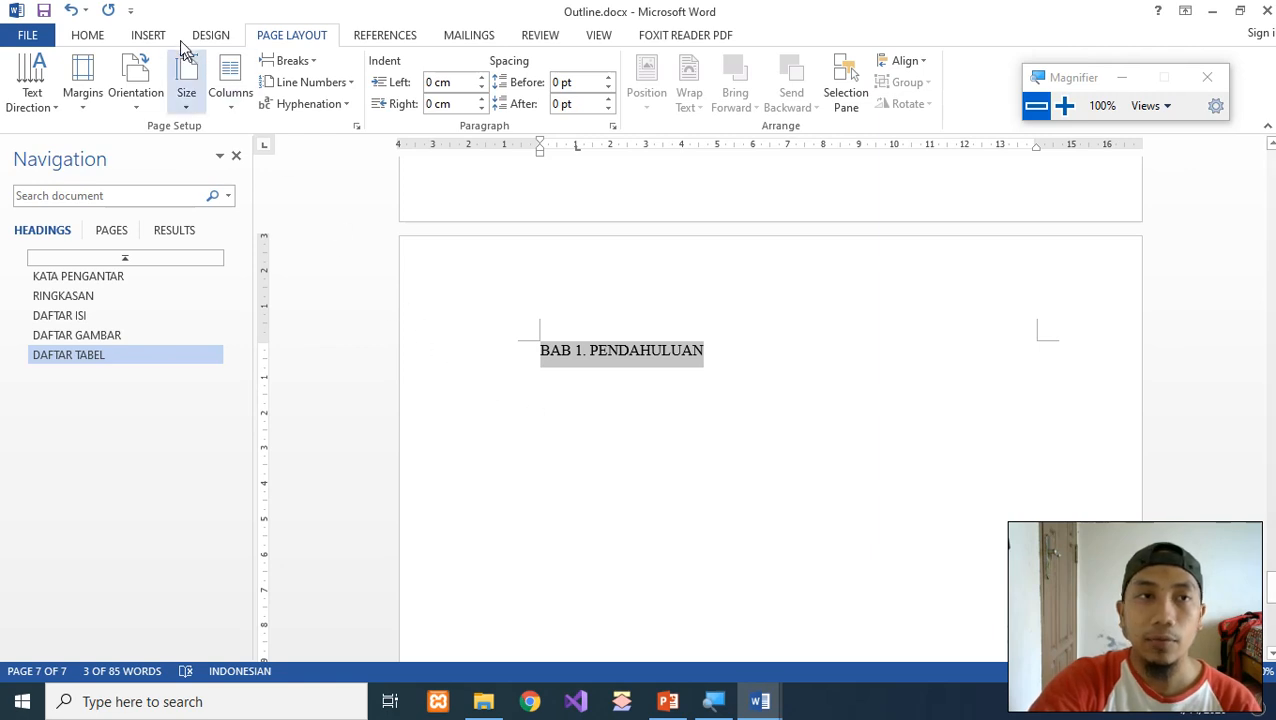
click(98, 36)
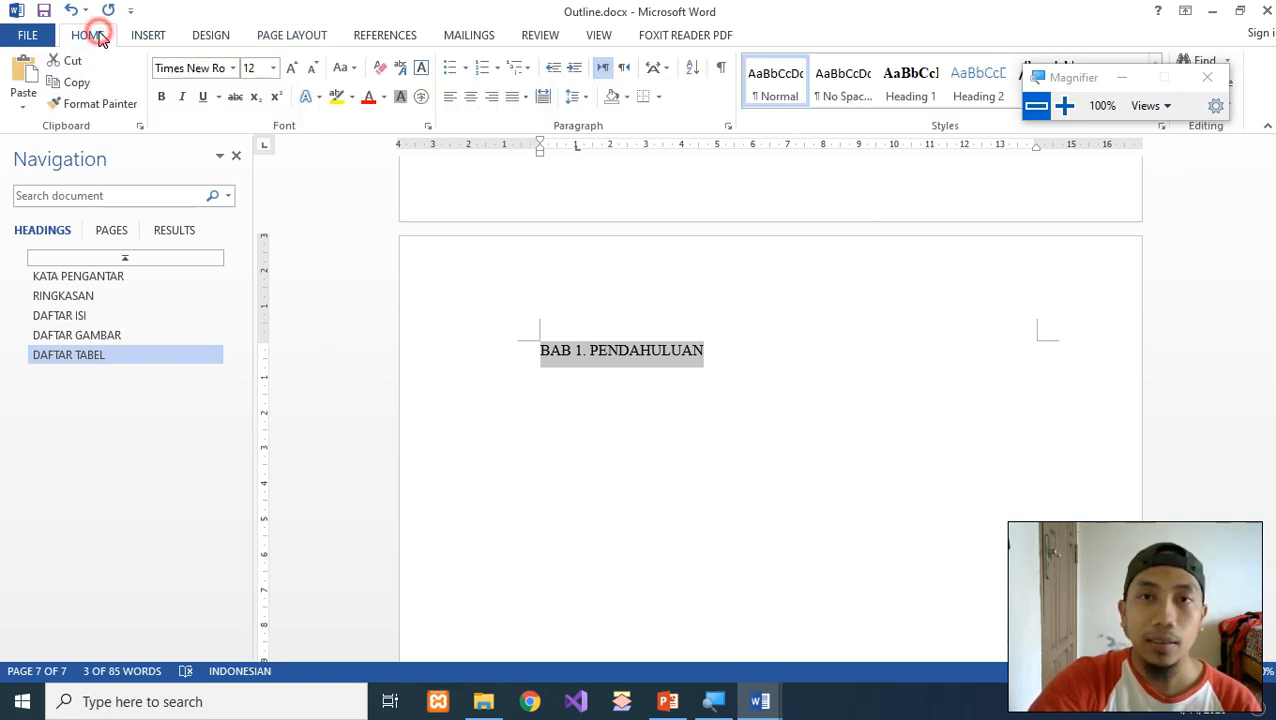
click(924, 93)
click(718, 399)
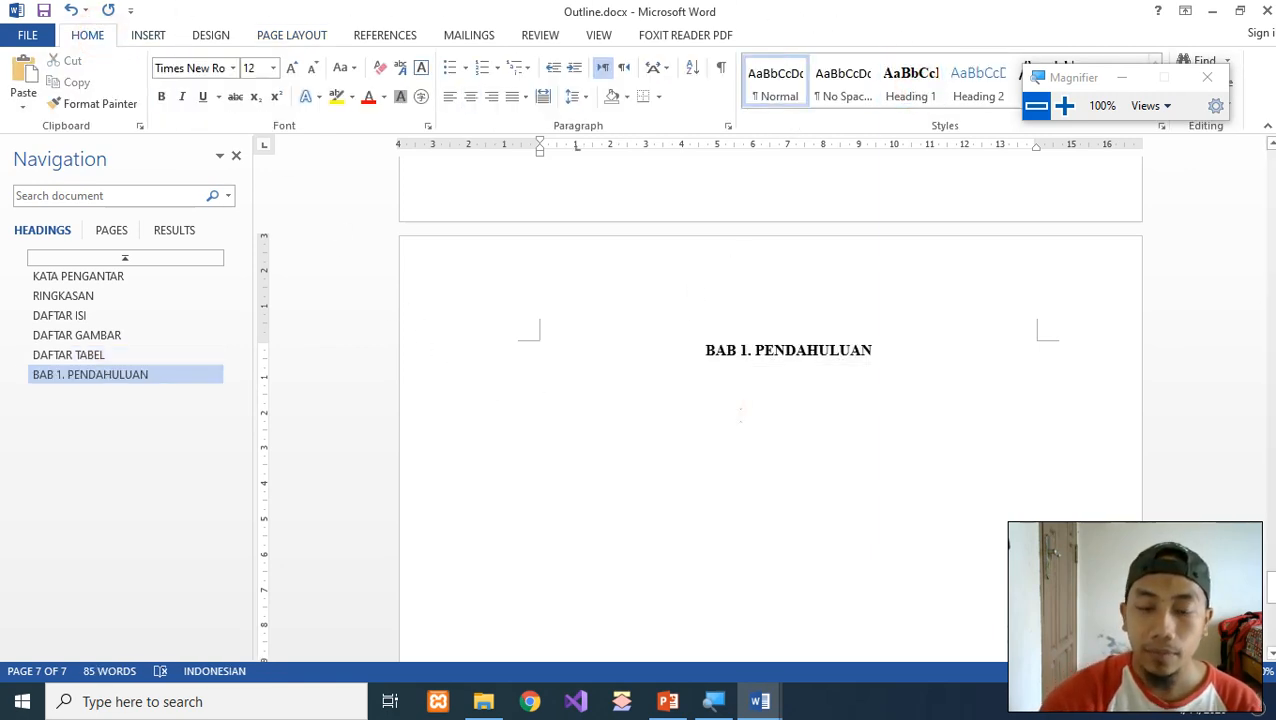
key(Up)
key(Up)
key(Down)
key(Down)
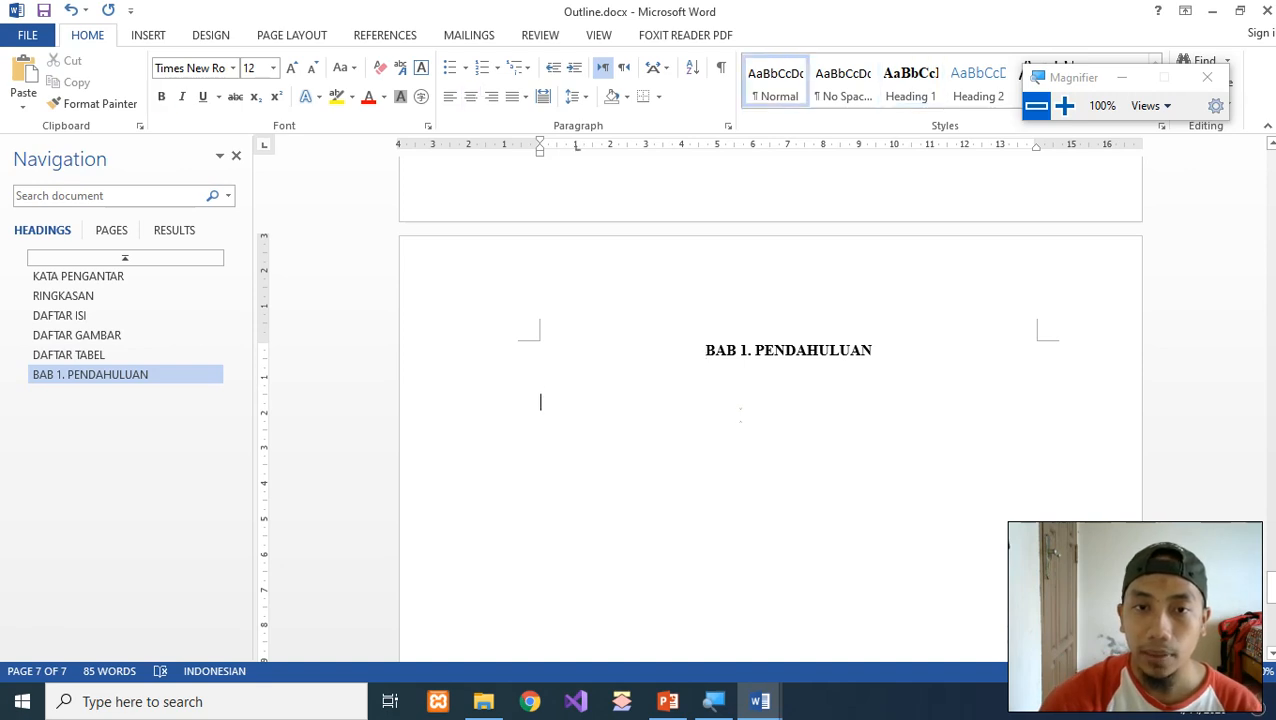
key(Up)
key(Down)
key(Up)
key(Down)
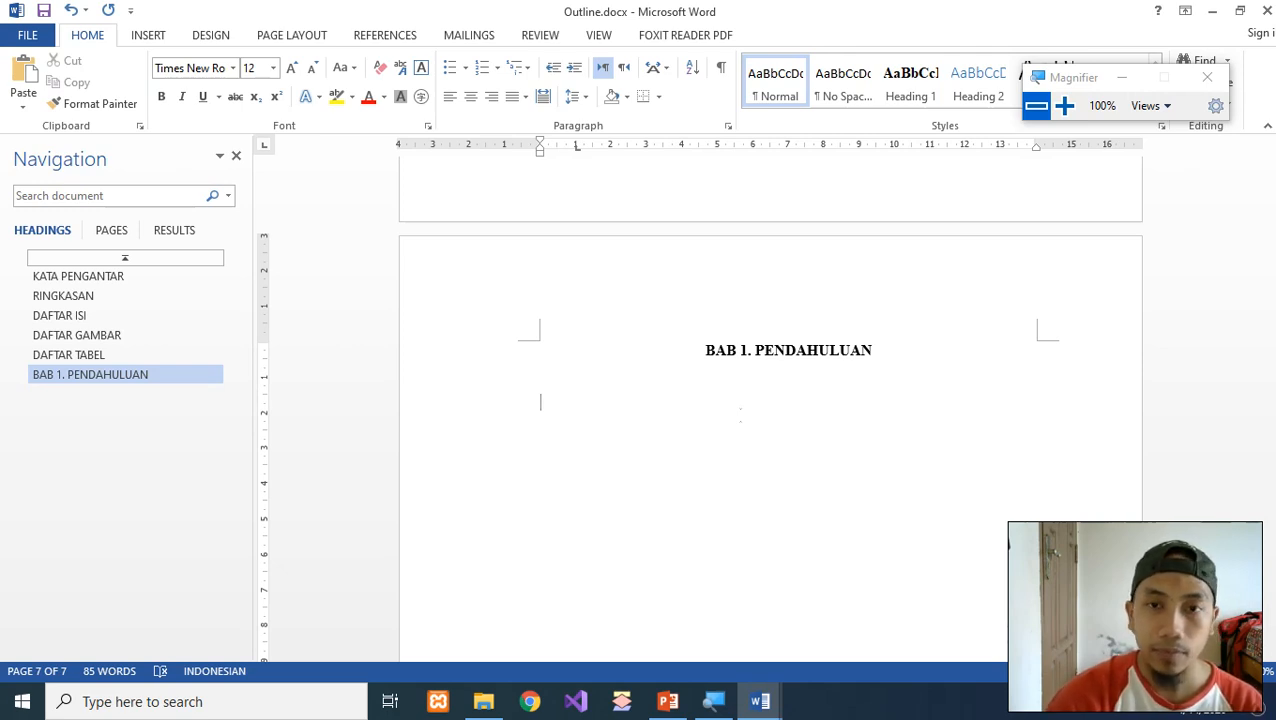
Step: Start a numbered item 1.1. below the BAB 1. PENDAHULUAN heading and set its hanging indent to 1 cm
text(1.)
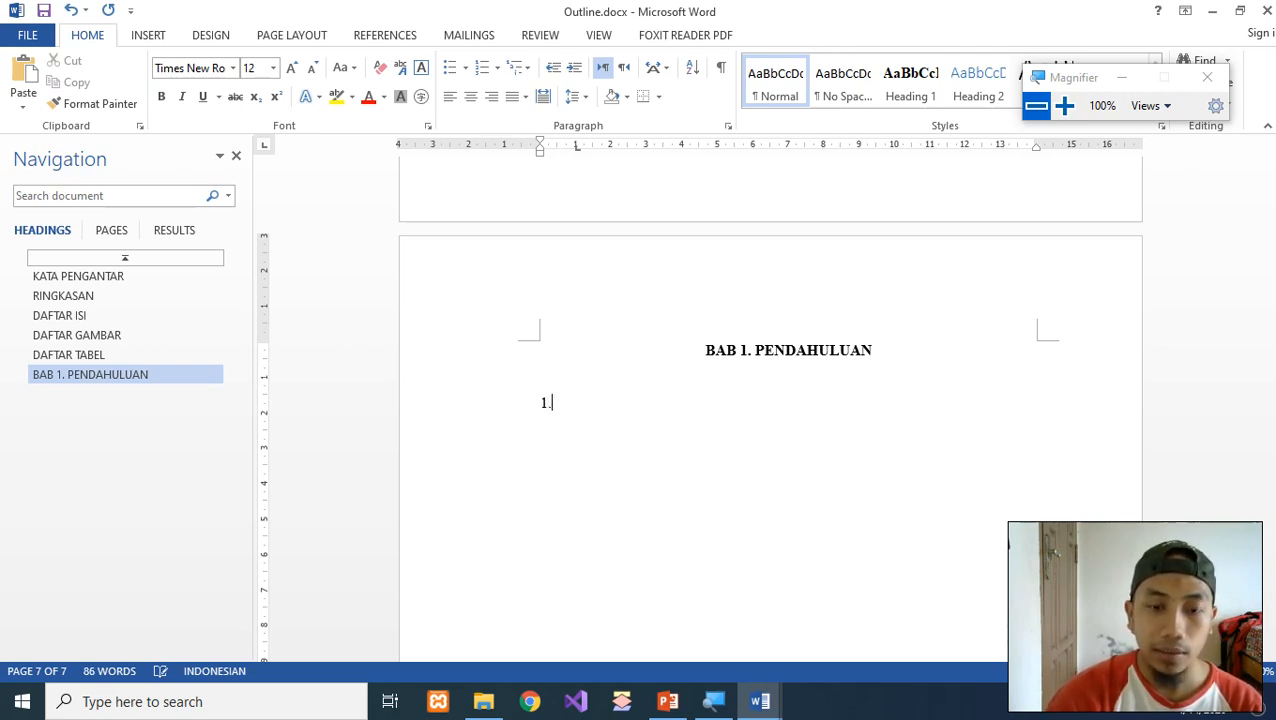
text(1.)
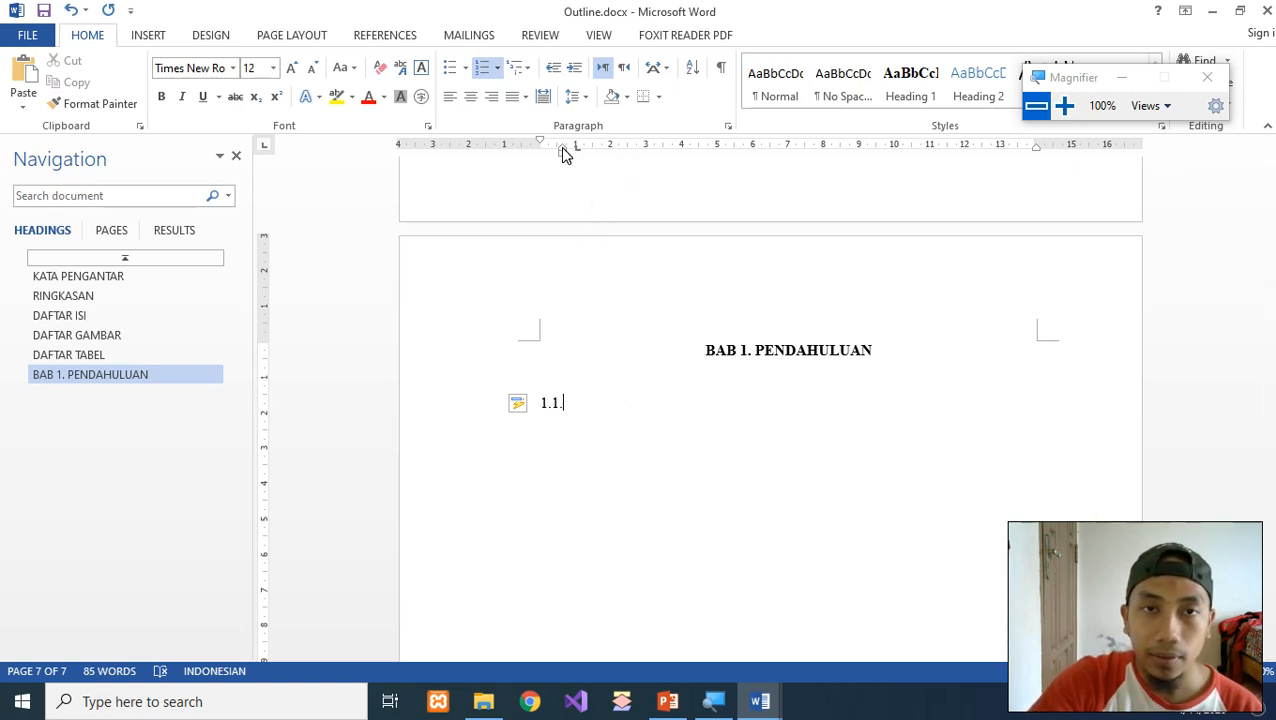
mouse_move(562, 150)
mouse_down()
mouse_move(576, 157)
mouse_move(590, 248)
mouse_move(564, 168)
mouse_move(575, 149)
mouse_up()
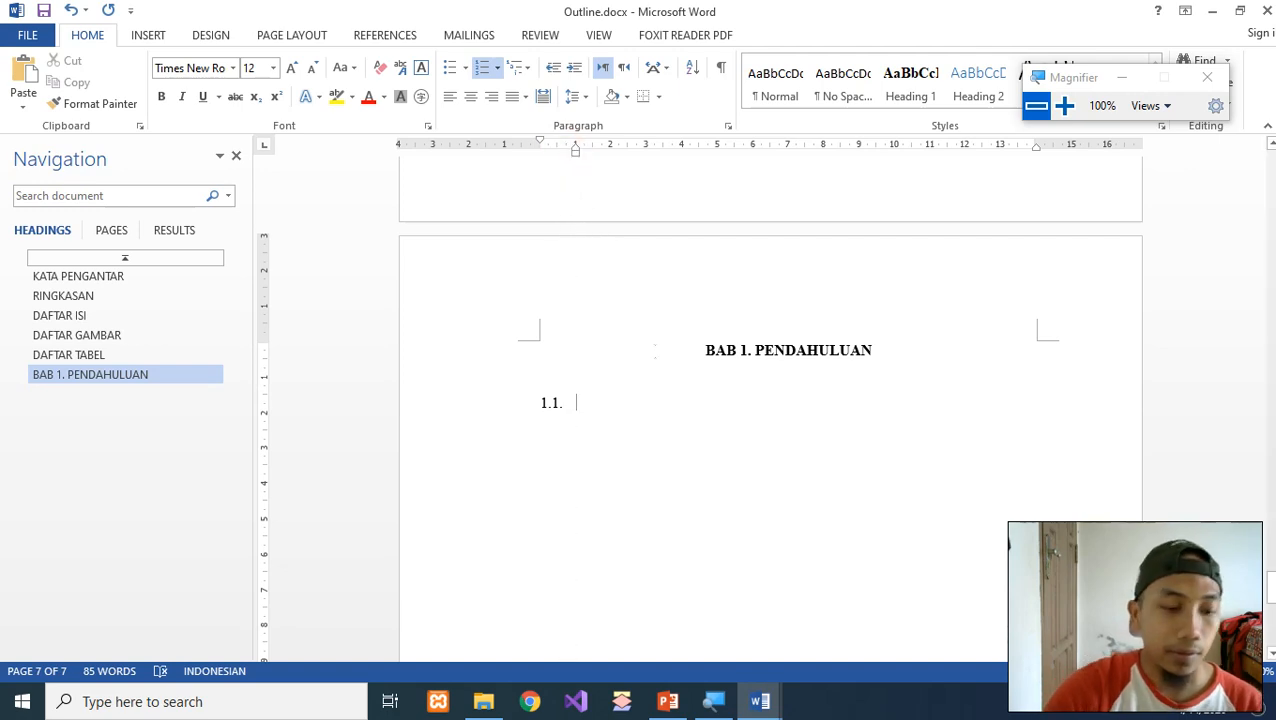
Step: Enter Latar Belakang as the text of item 1.1
text(LA)
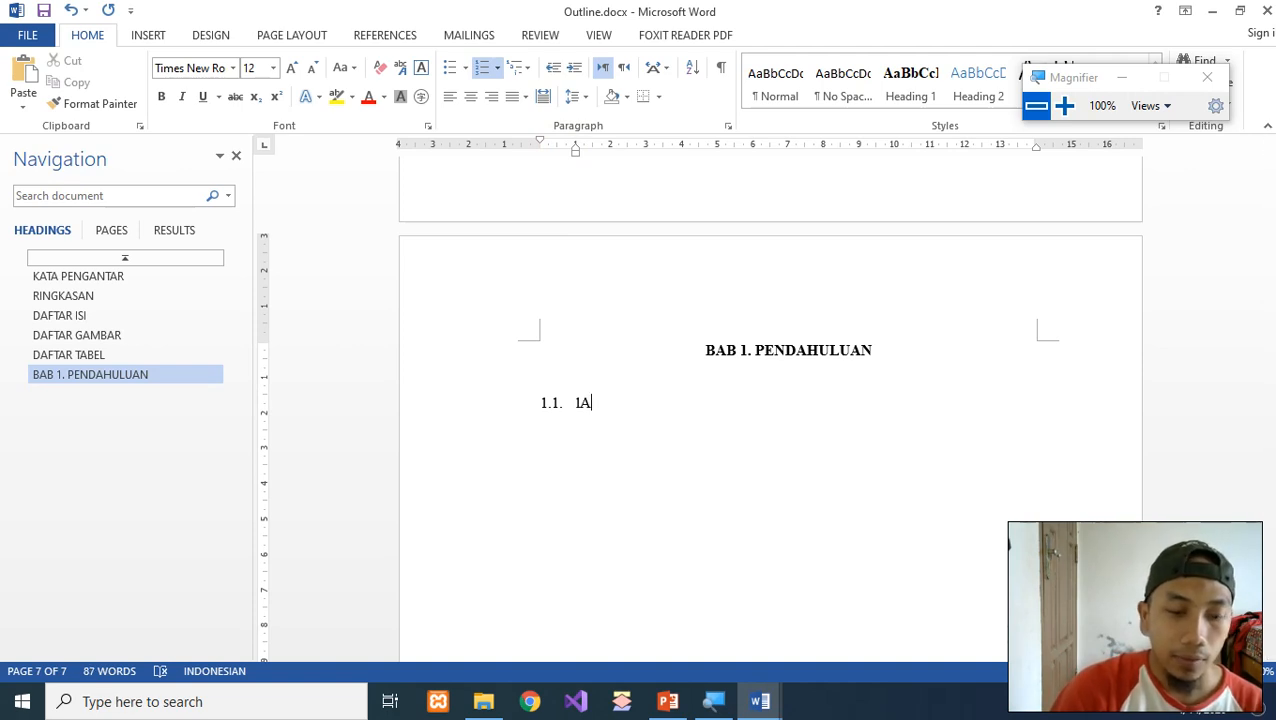
key(BackSpace)
key(BackSpace)
text(La)
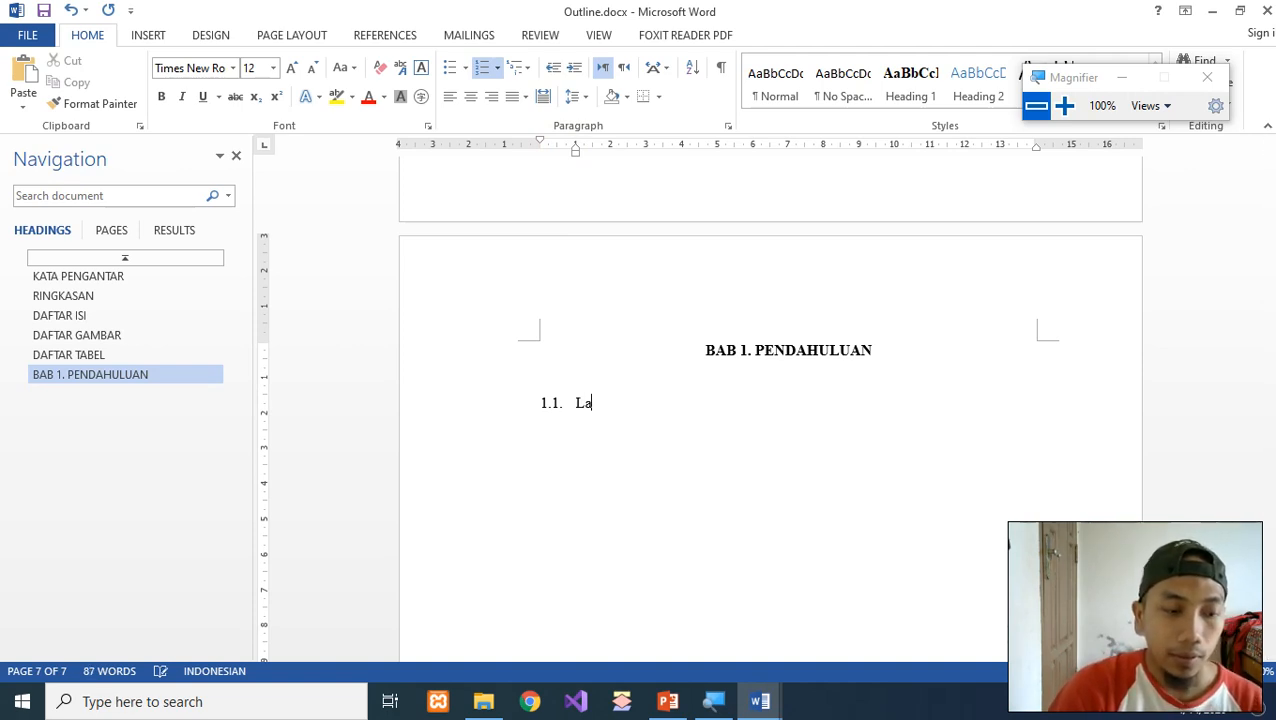
text(tar Belakang)
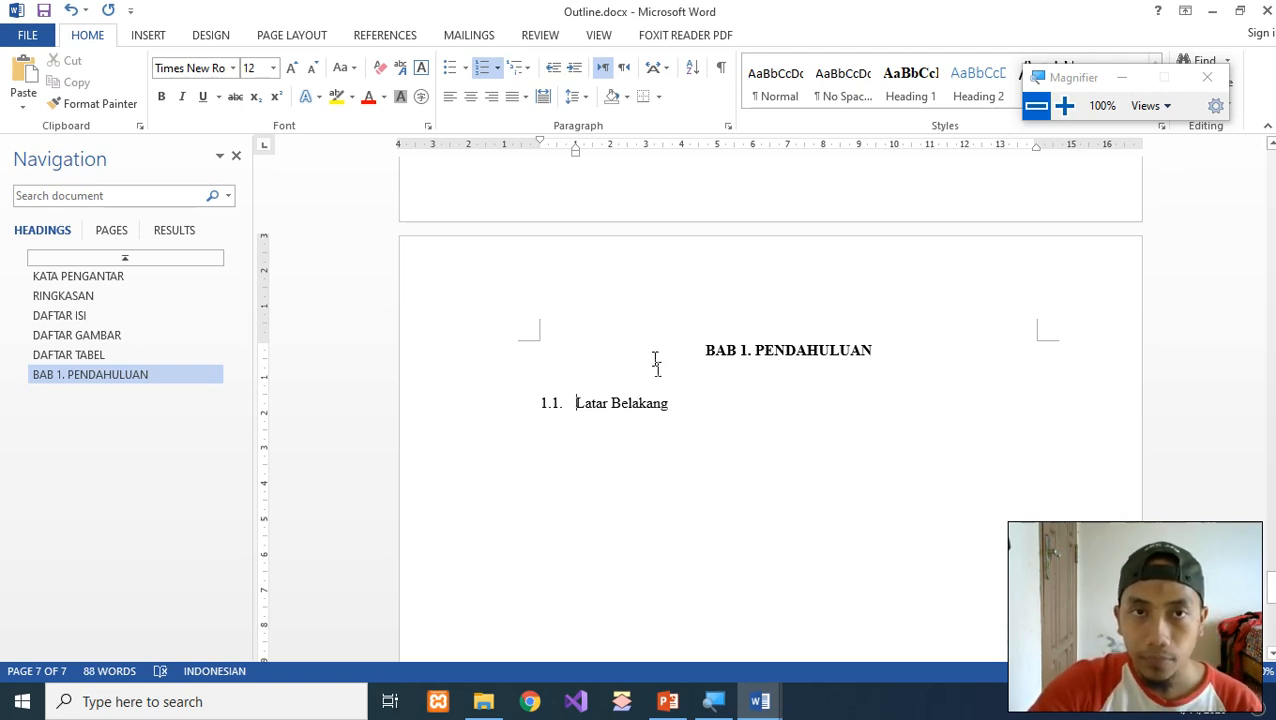
Step: Examine the numbering formats and list levels available for the Latar Belakang item without choosing one
click(577, 432)
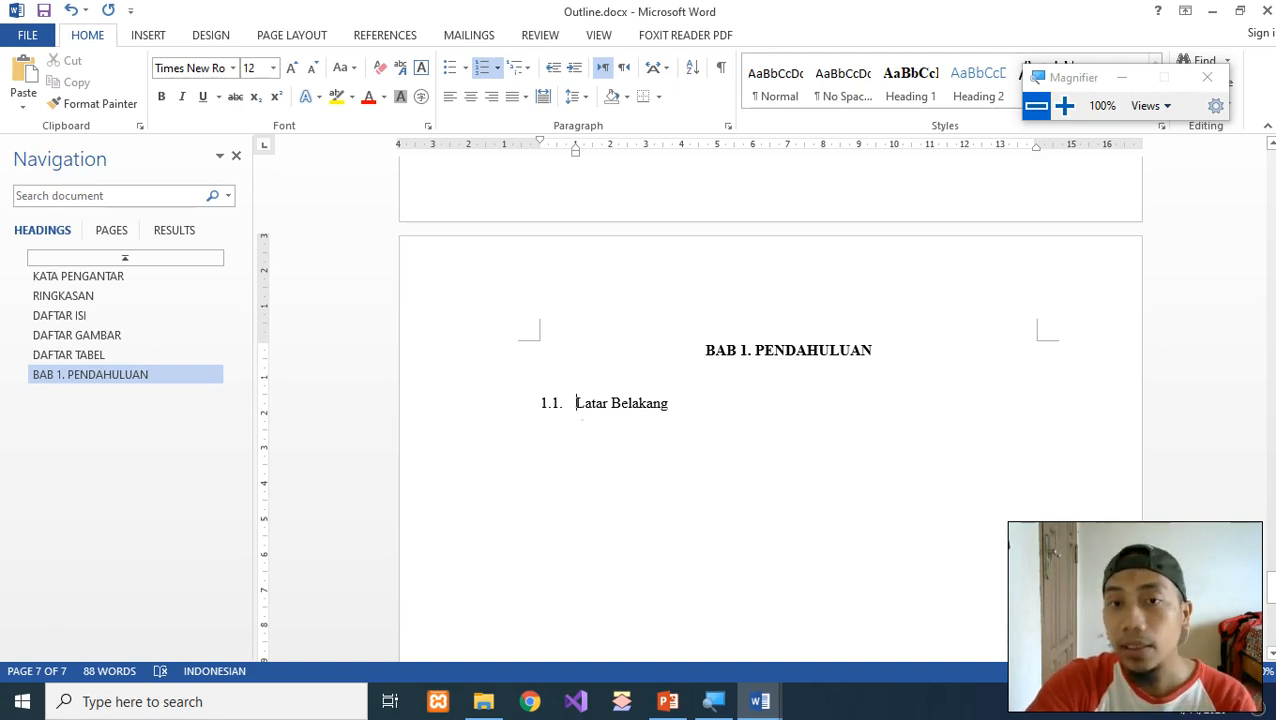
click(553, 404)
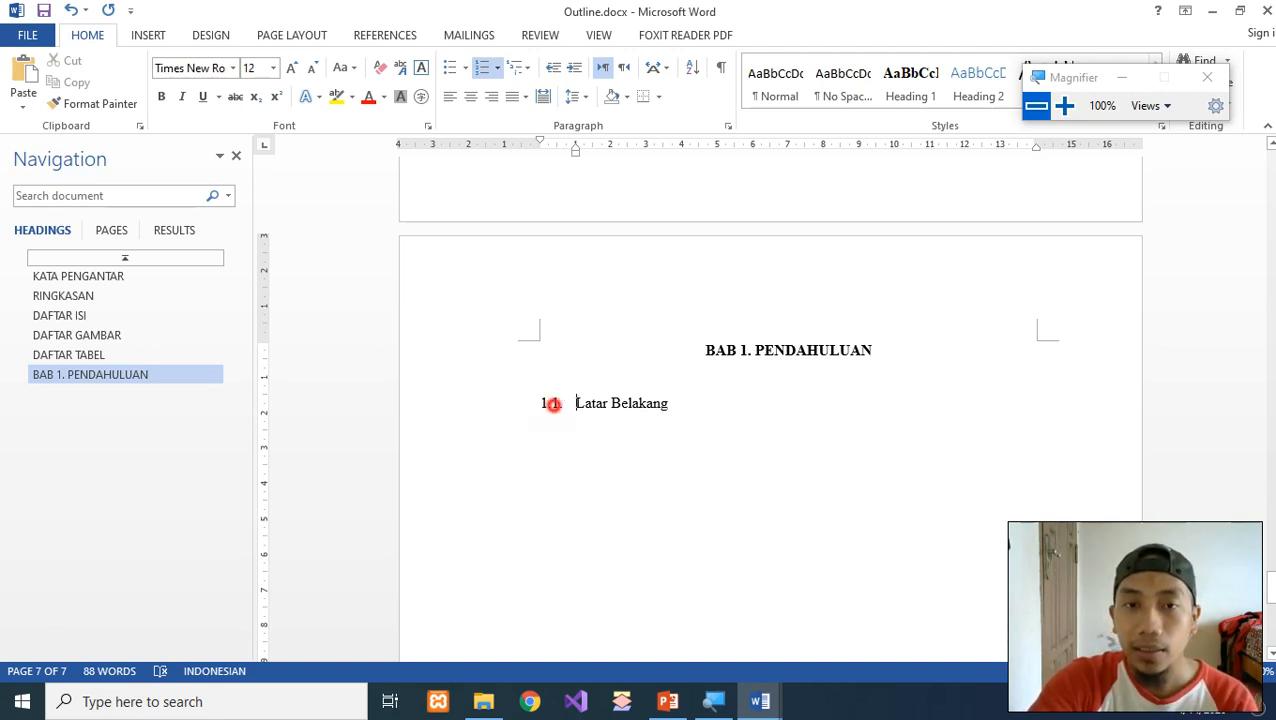
click(577, 404)
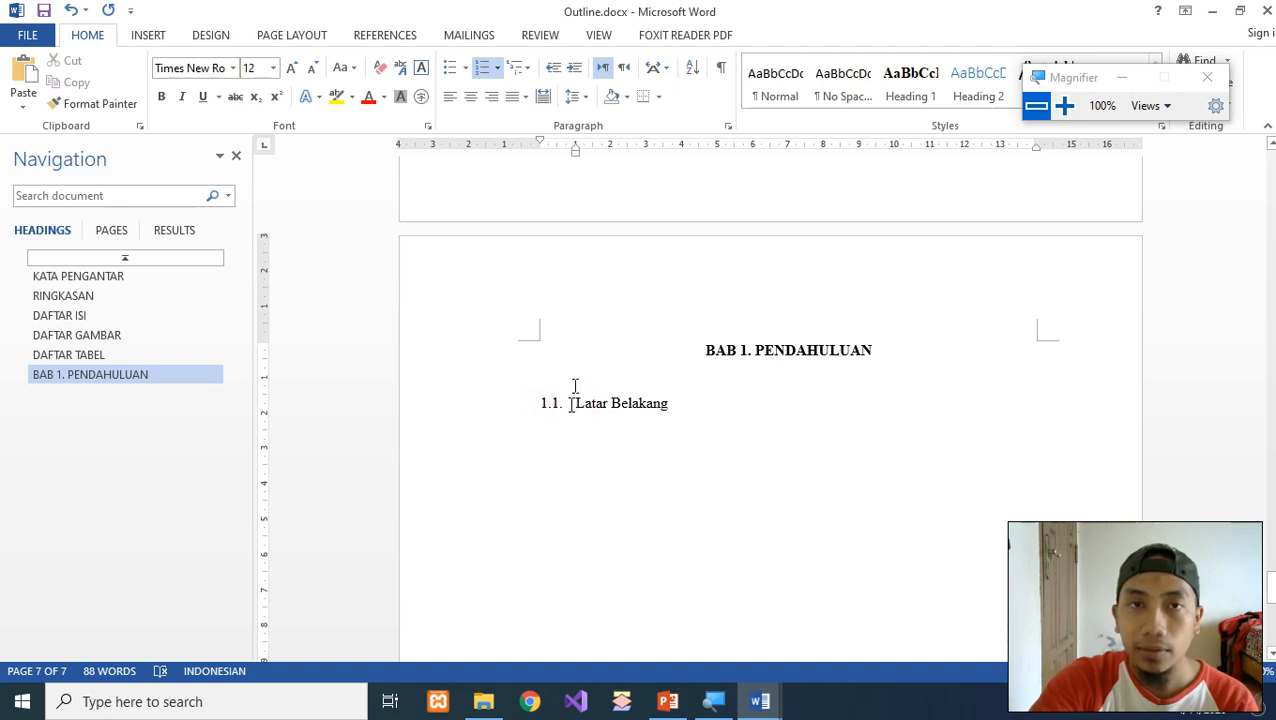
click(499, 70)
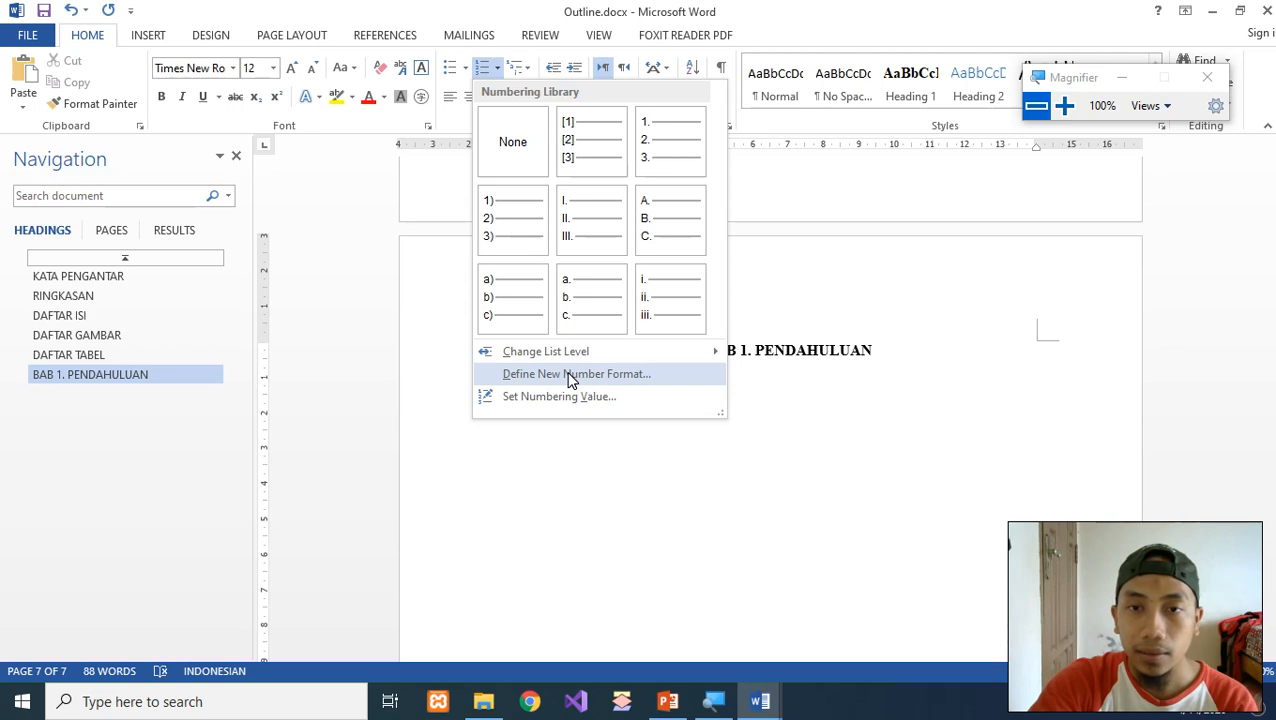
mouse_move(590, 357)
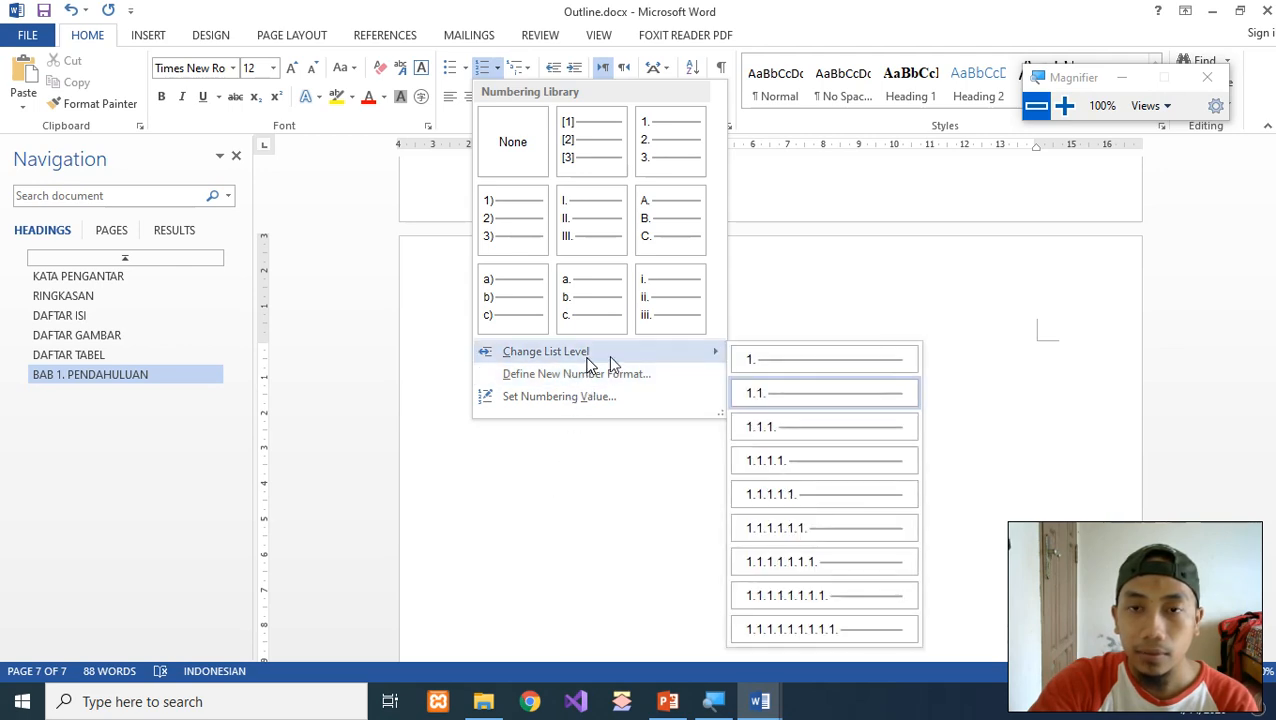
click(620, 495)
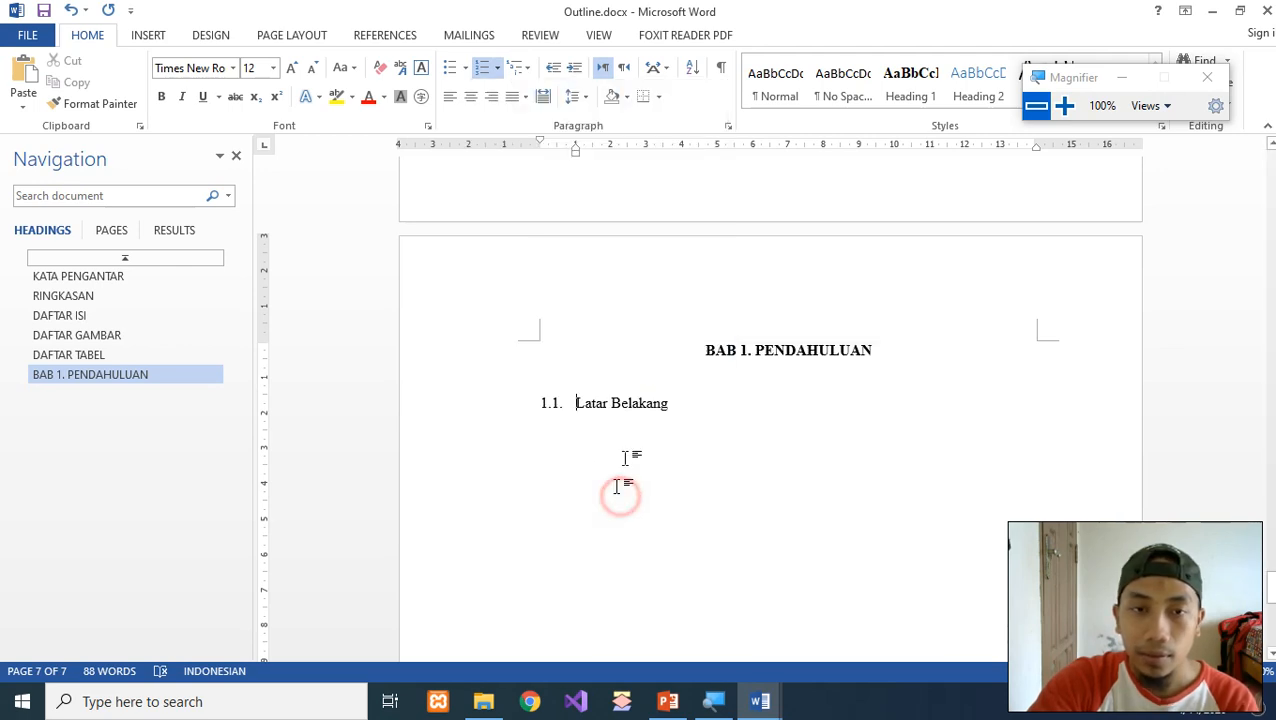
click(734, 402)
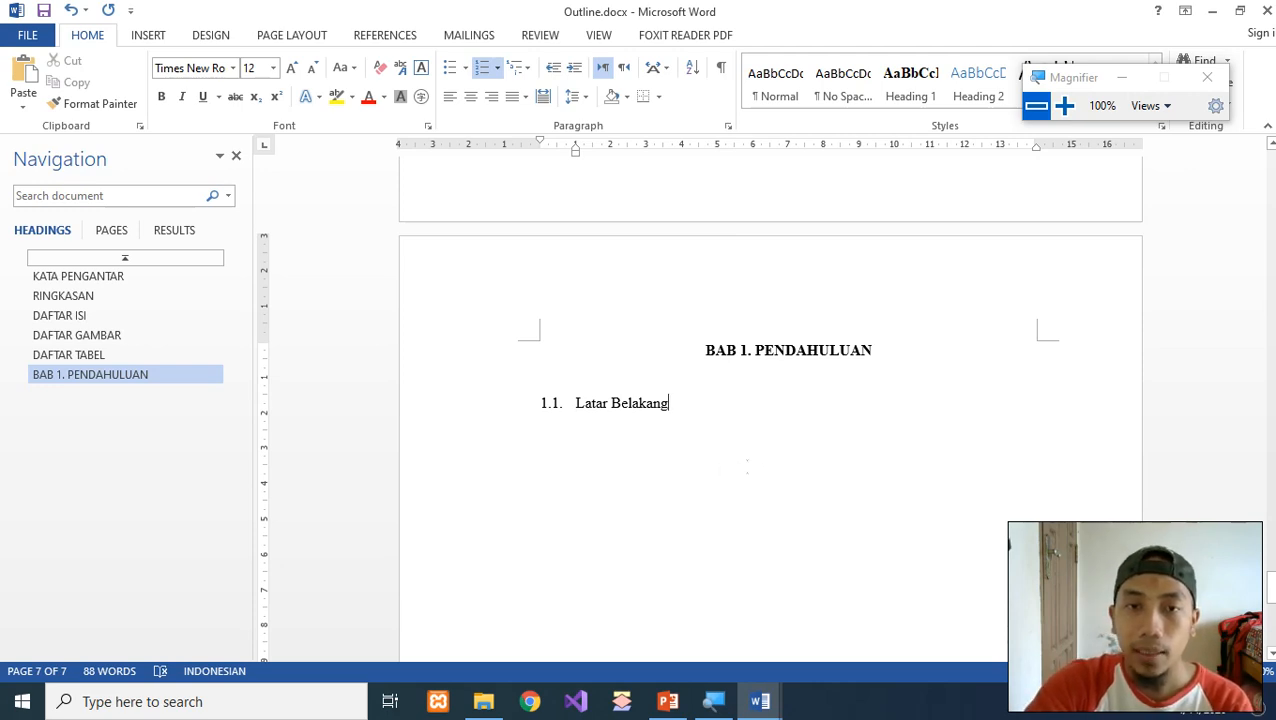
key(Return)
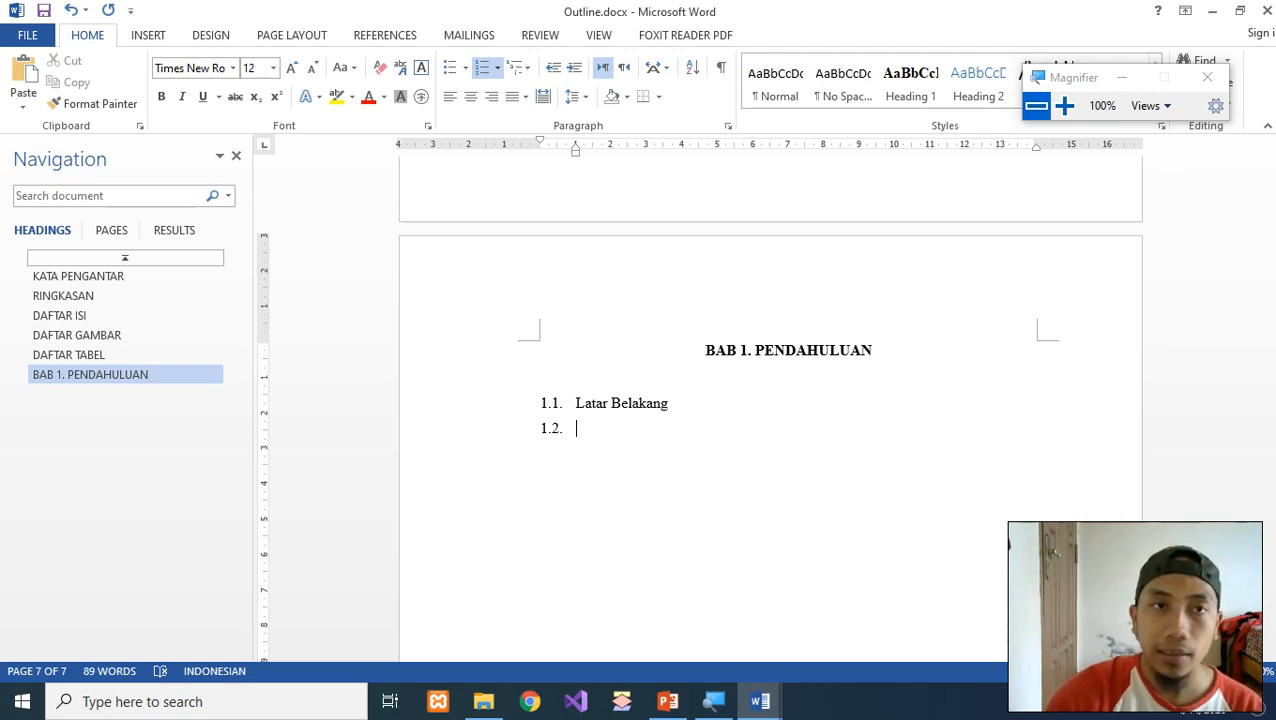
key(shift+Tab)
key(BackSpace)
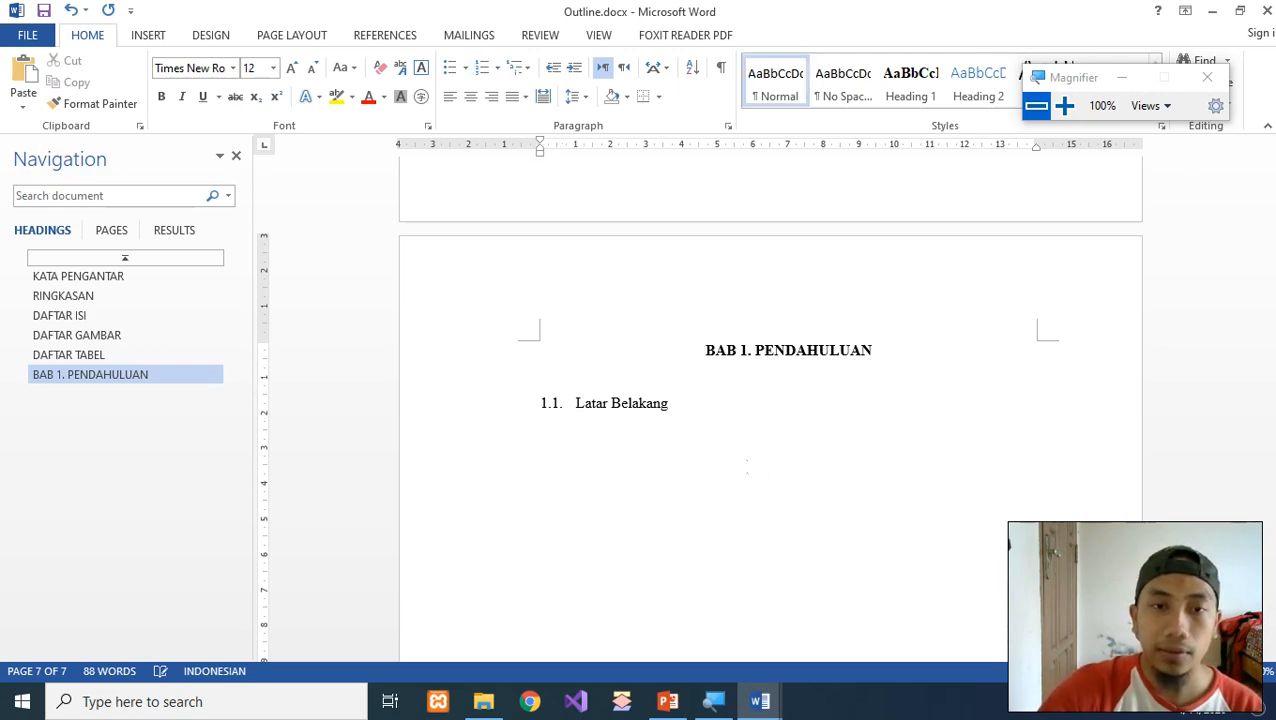
scroll(730, 450, down, 1)
scroll(736, 440, down, 1)
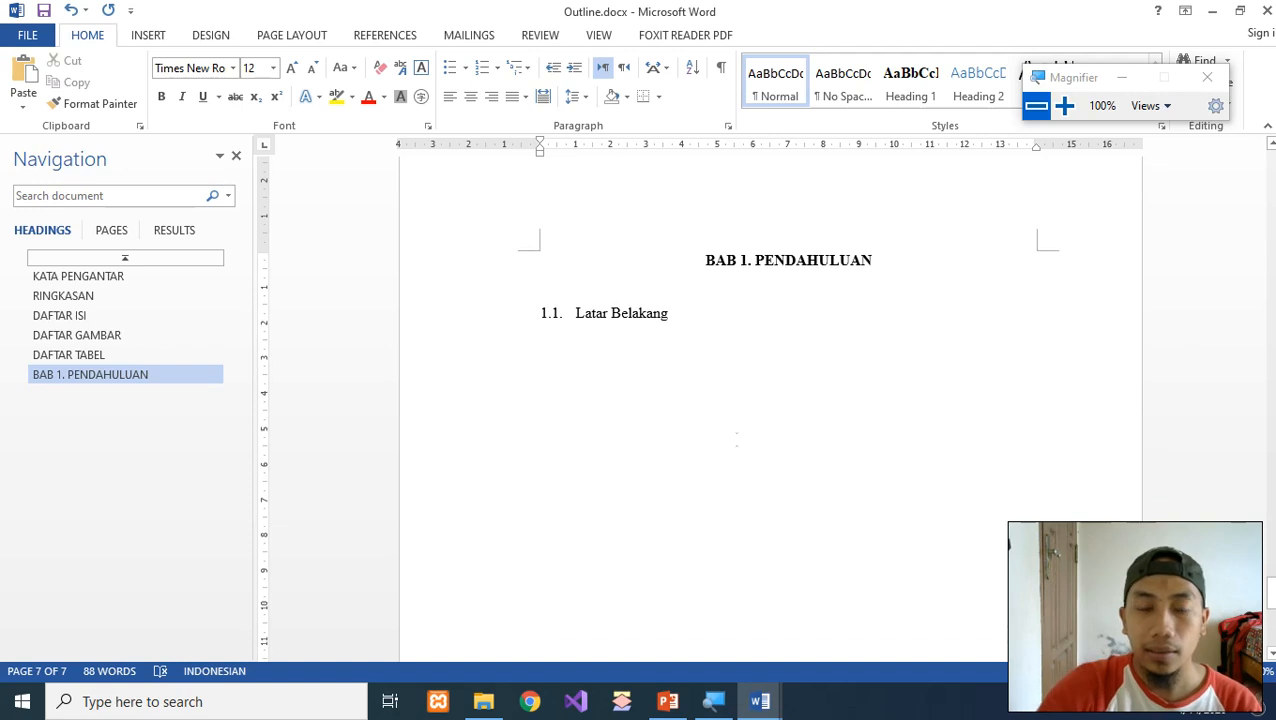
key(Up)
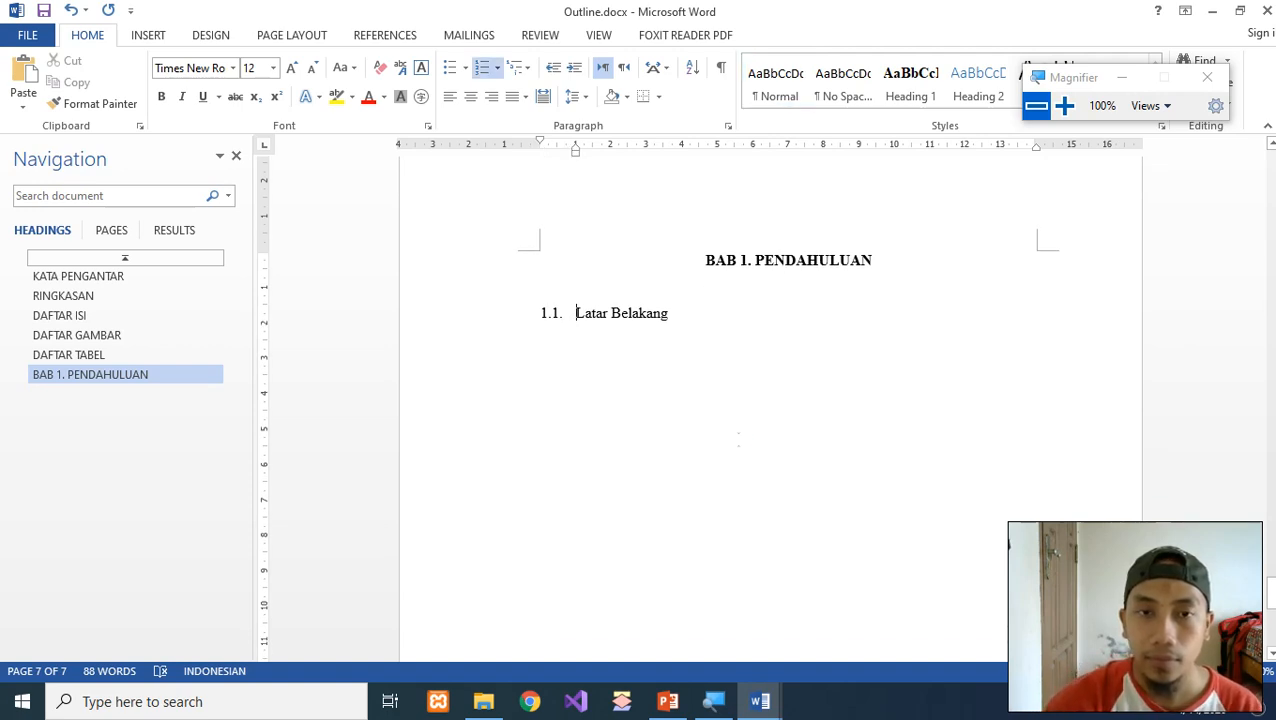
key(shift+End)
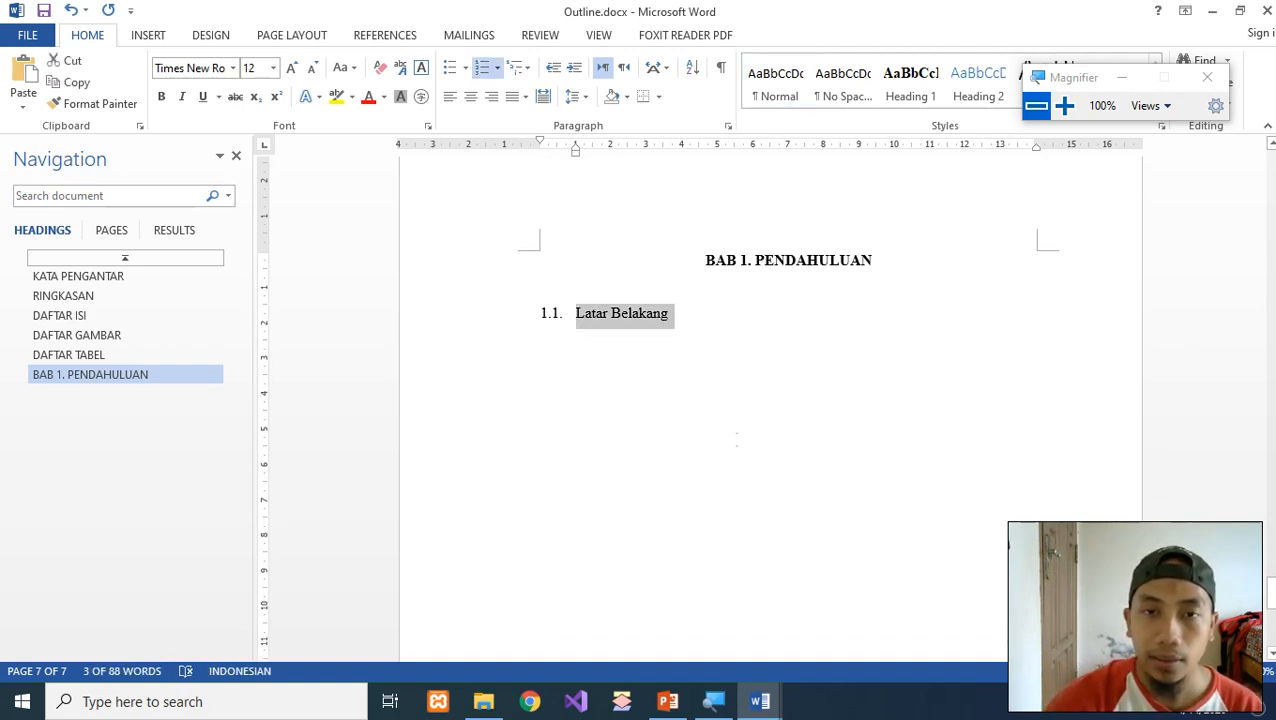
key(shift+Left)
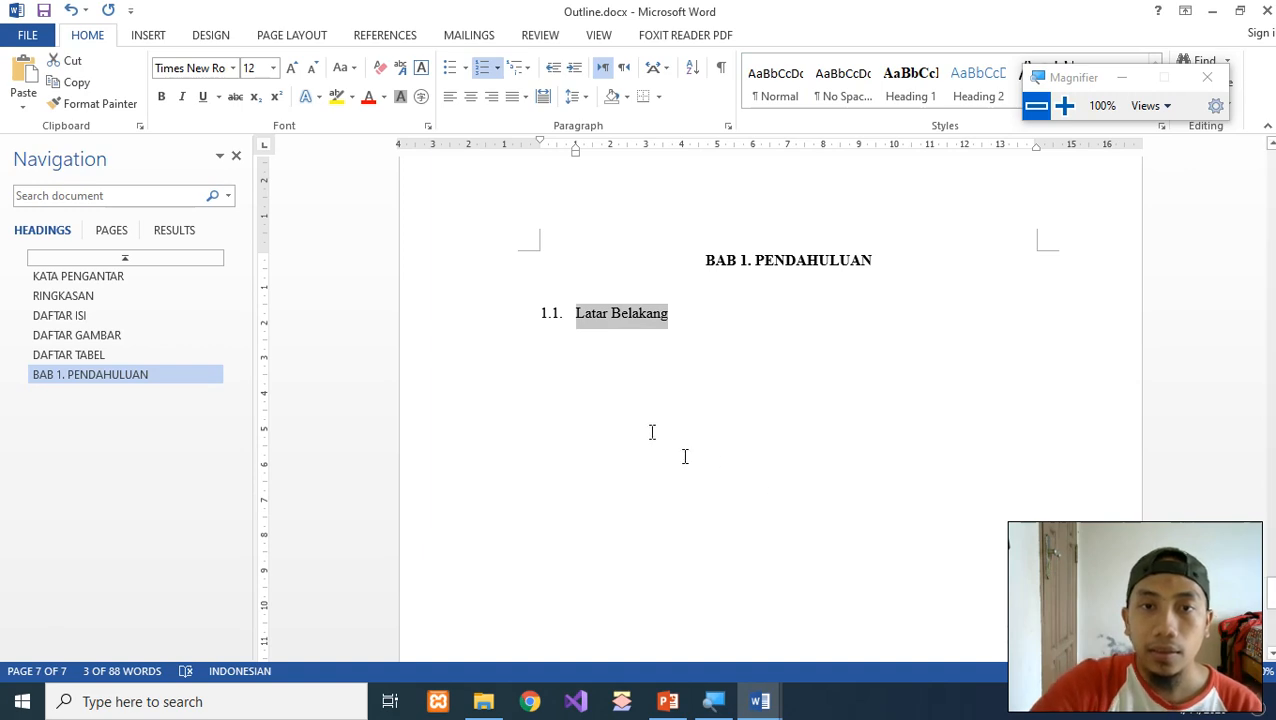
Step: Delete the automatically numbered Latar Belakang item and start an empty unnumbered line below the BAB 1. PENDAHULUAN heading
click(640, 388)
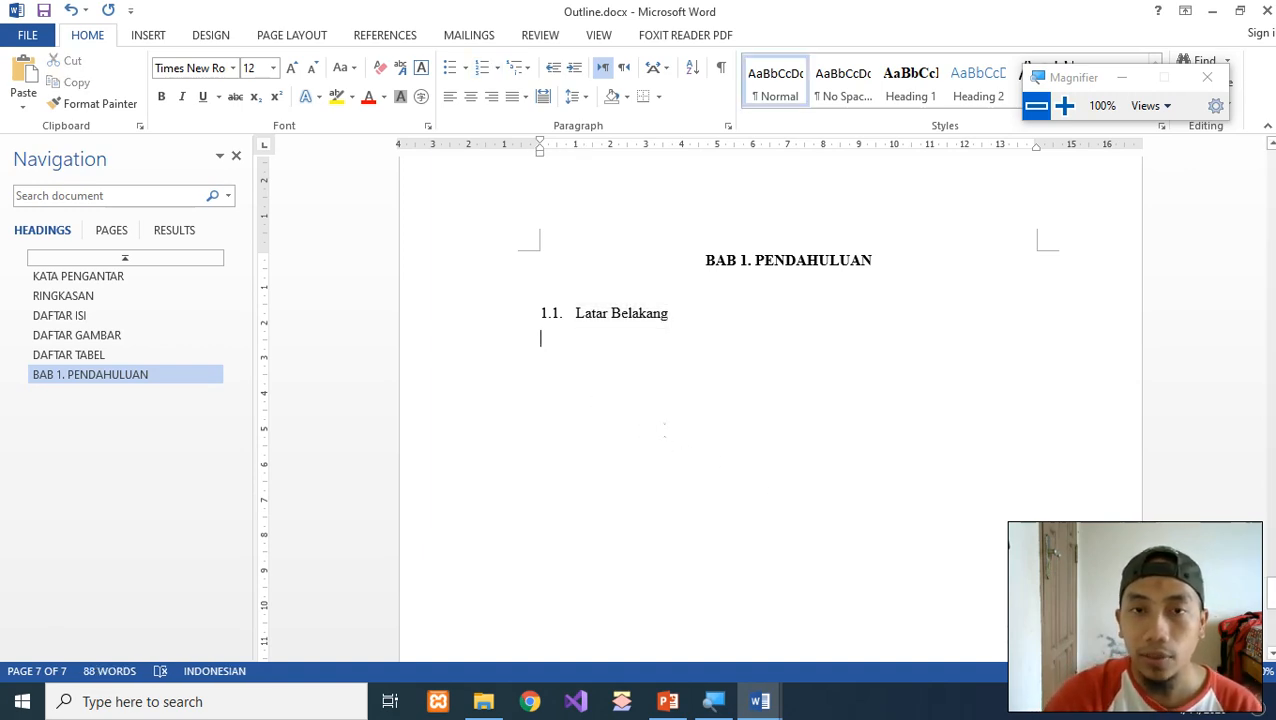
key(BackSpace)
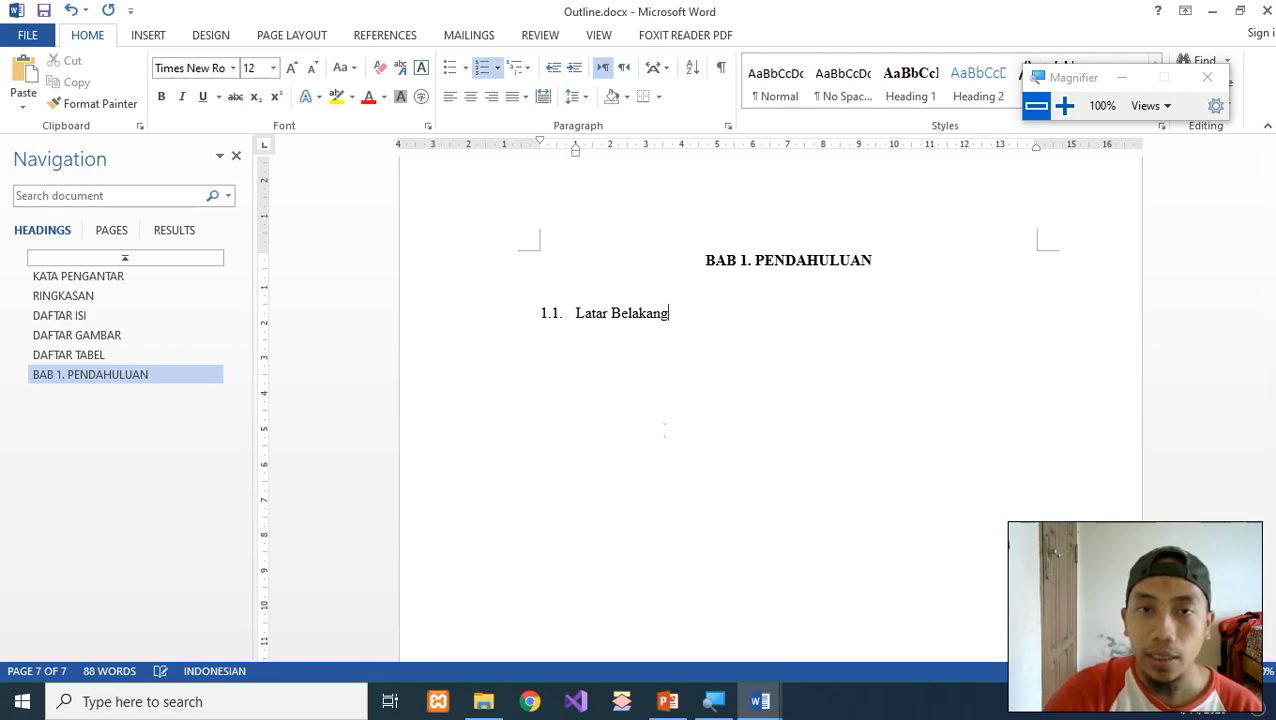
key(BackSpace)
key(BackSpace)
key(BackSpace)
key(BackSpace)
key(BackSpace)
key(BackSpace)
key(BackSpace)
key(BackSpace)
key(BackSpace)
key(BackSpace)
key(BackSpace)
key(BackSpace)
key(BackSpace)
key(BackSpace)
key(BackSpace)
key(BackSpace)
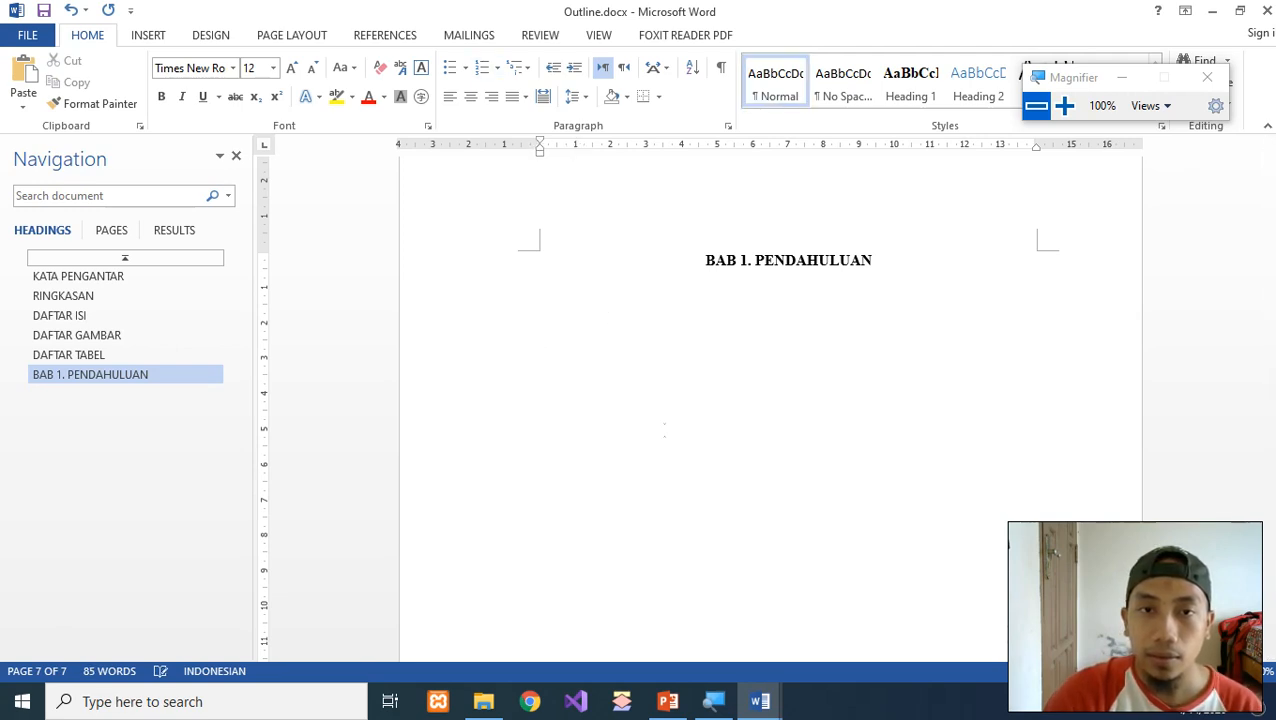
key(Return)
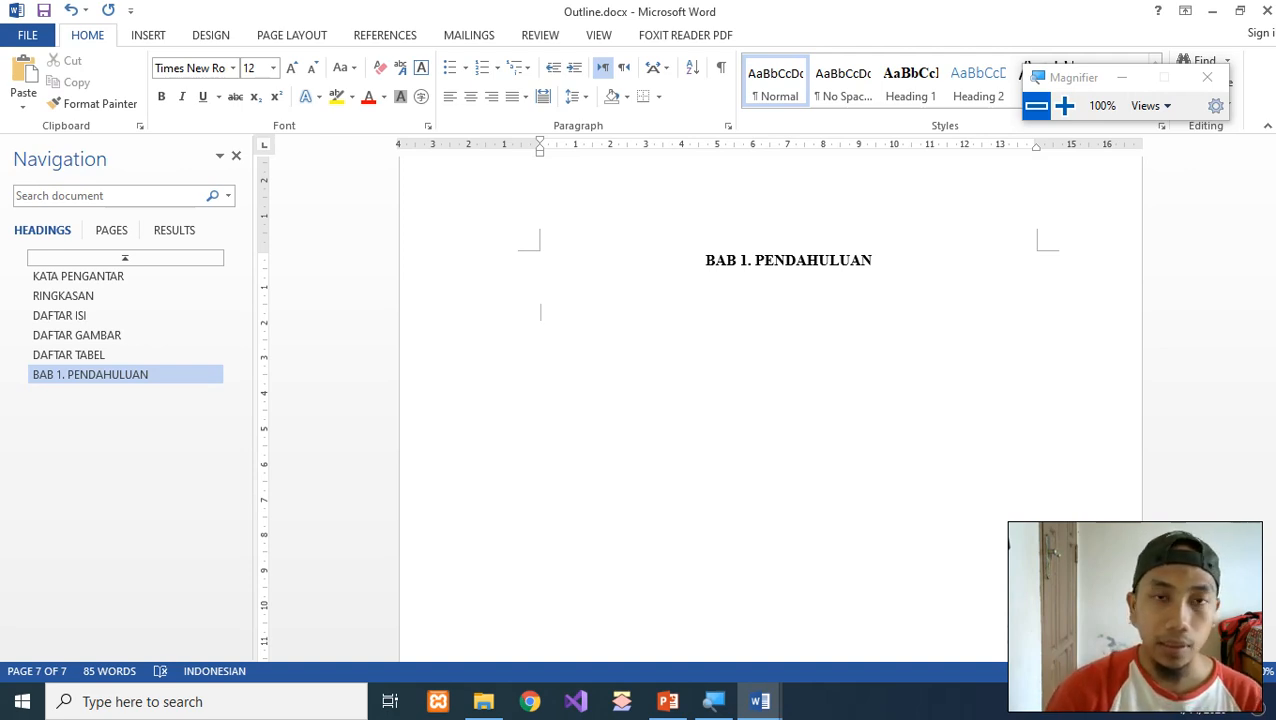
text(1.1)
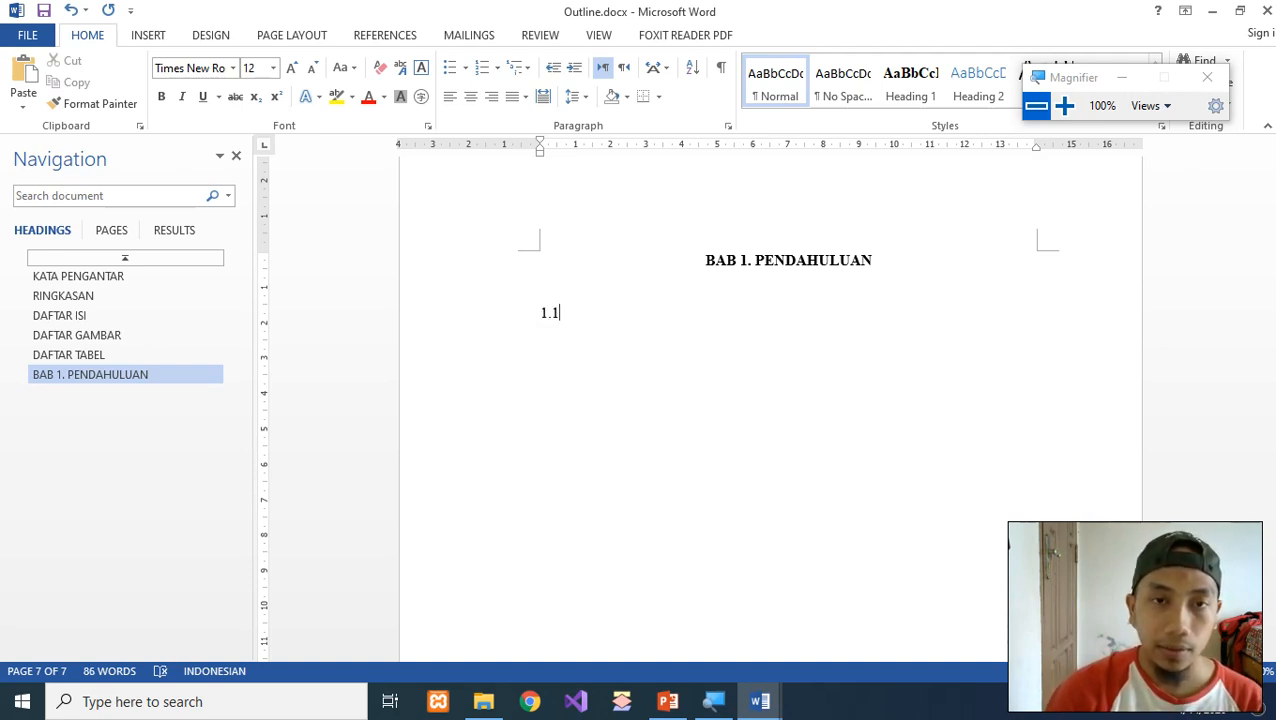
text(.)
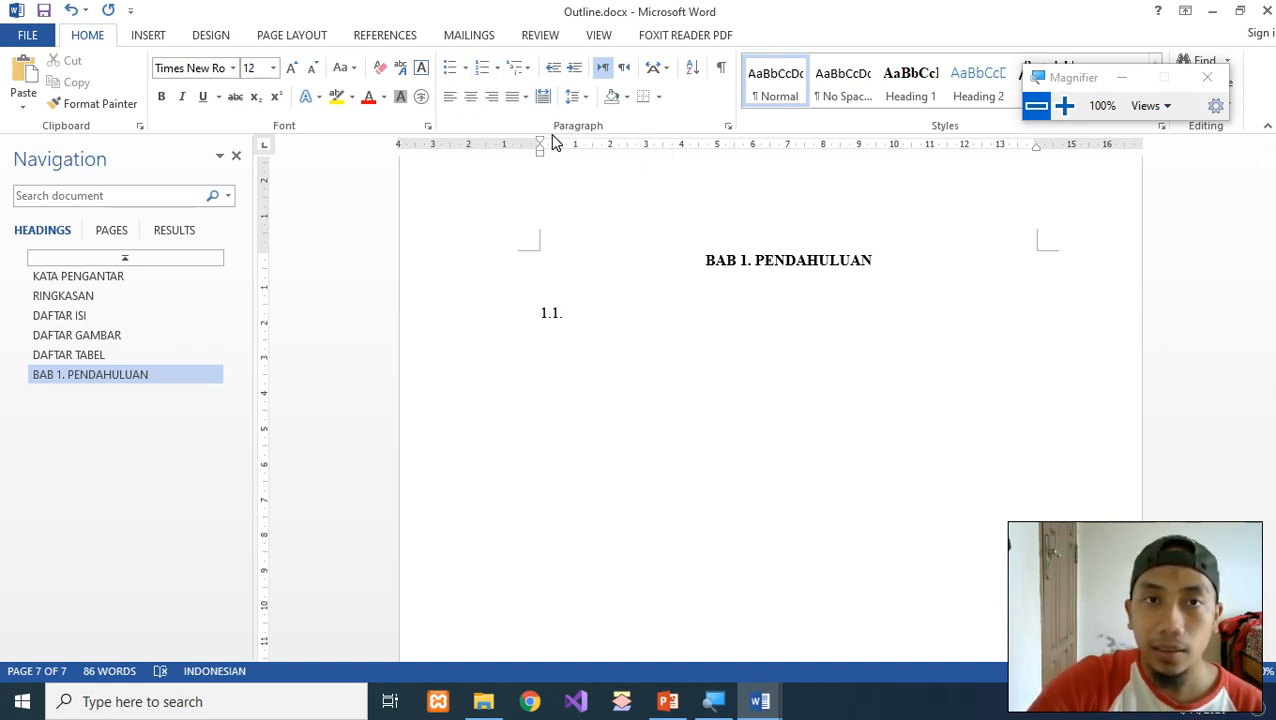
key(space)
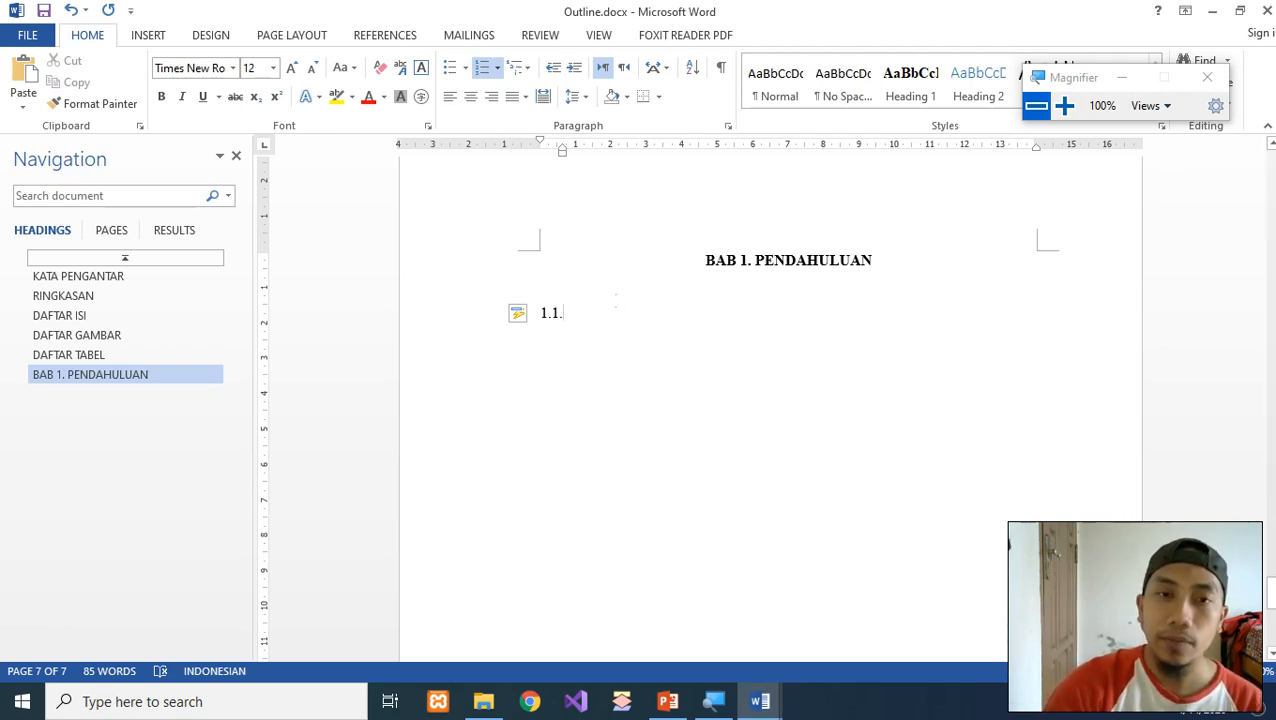
key(BackSpace)
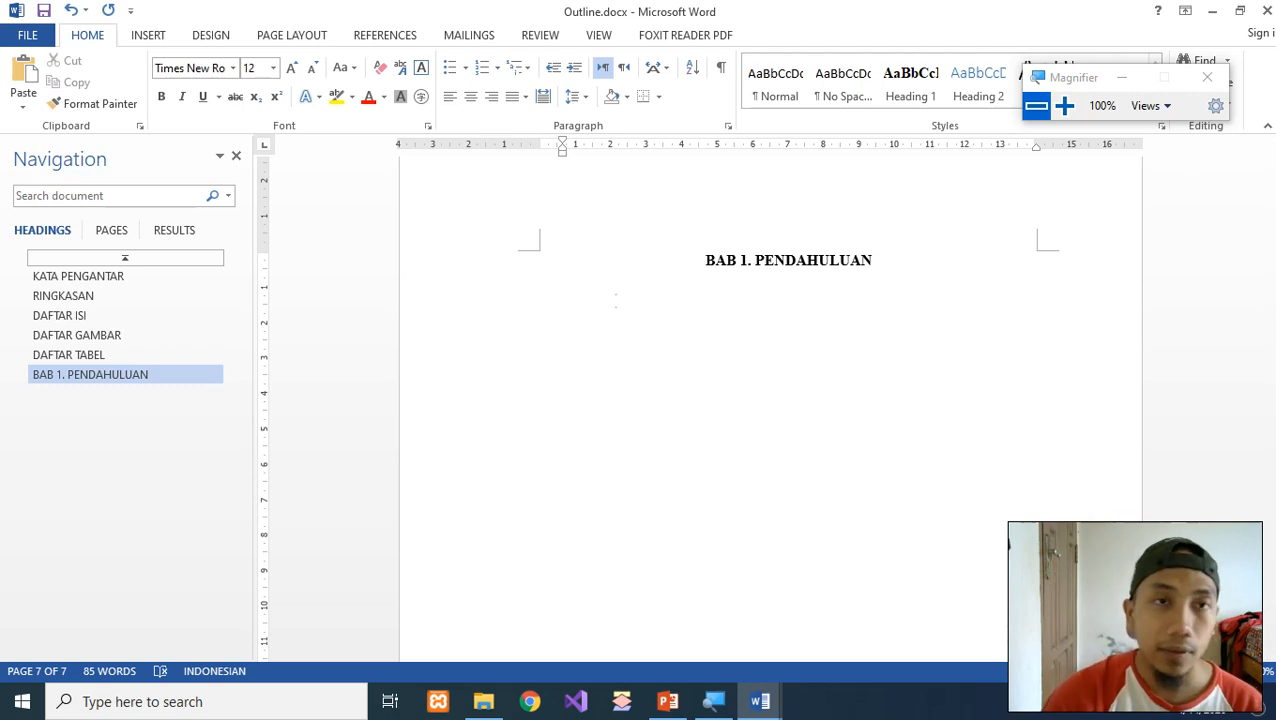
key(ctrl+z)
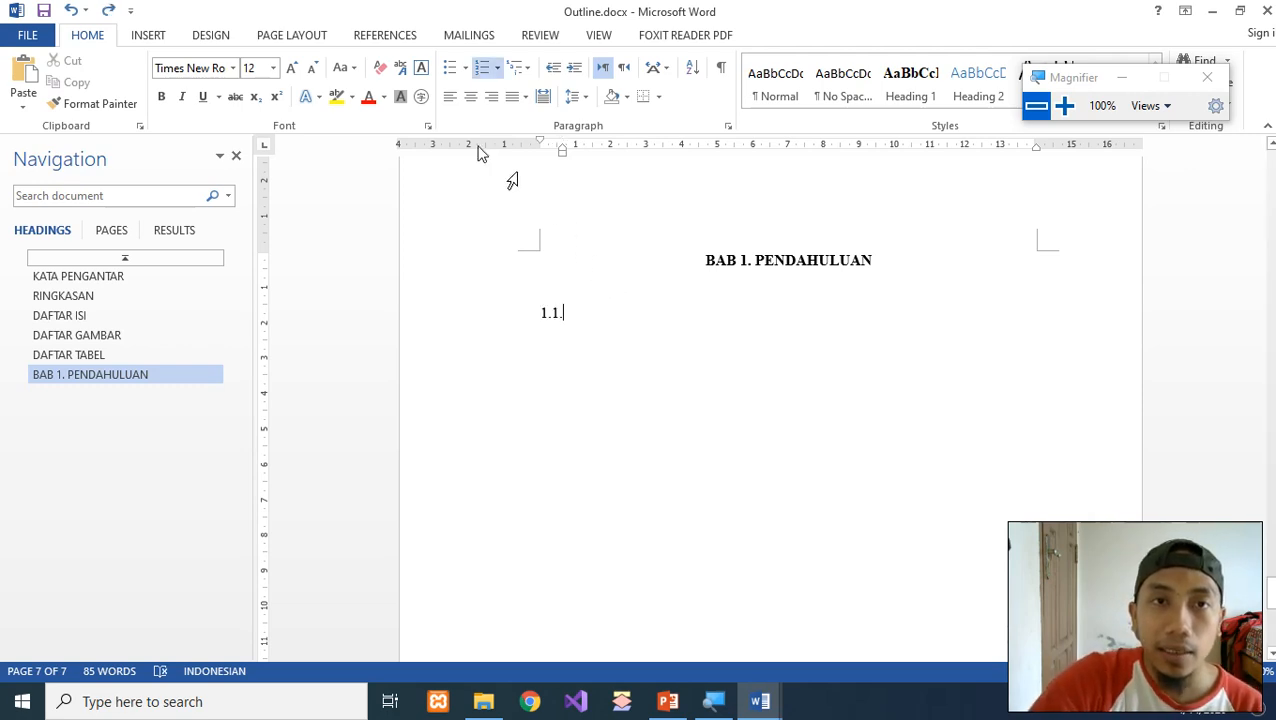
click(485, 75)
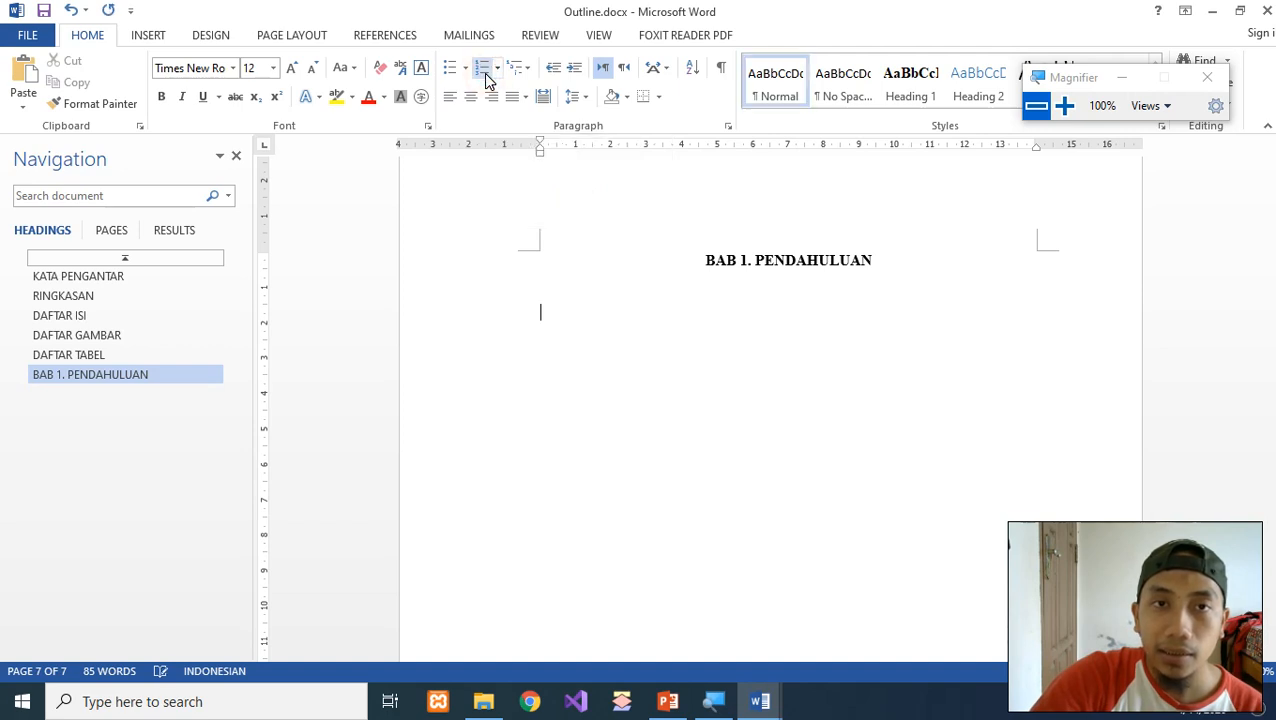
text(1.1)
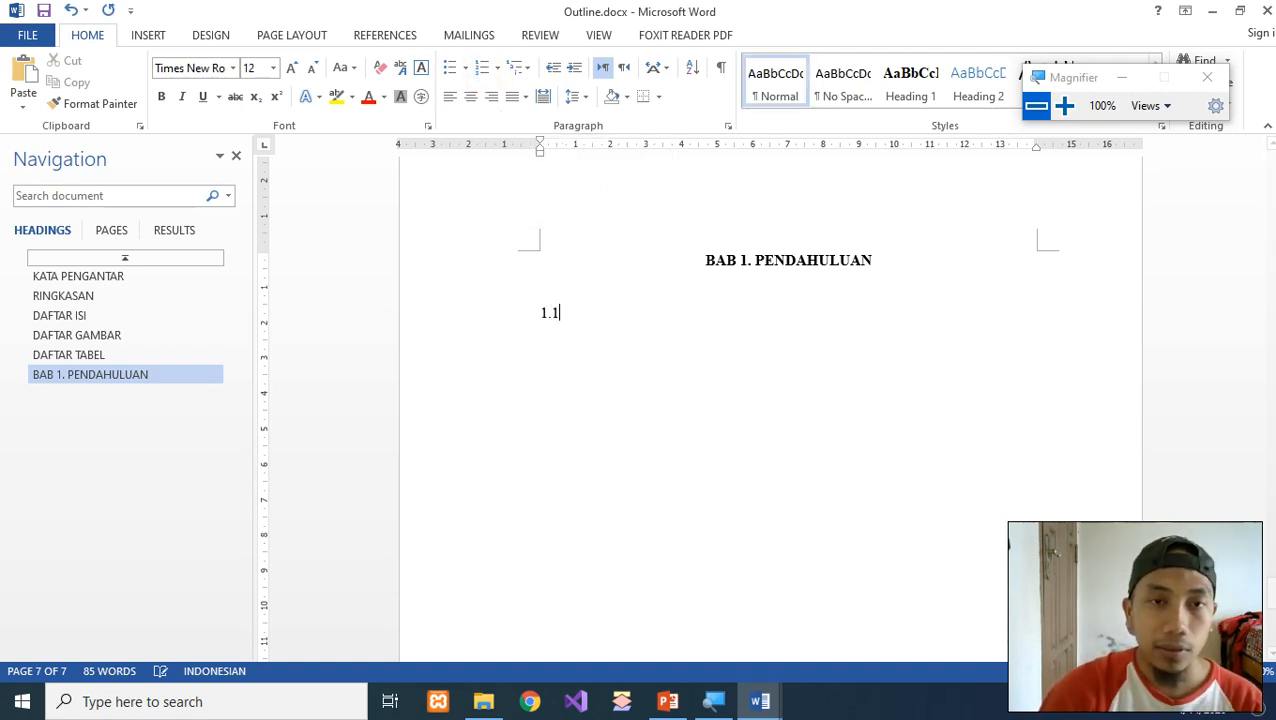
text(.)
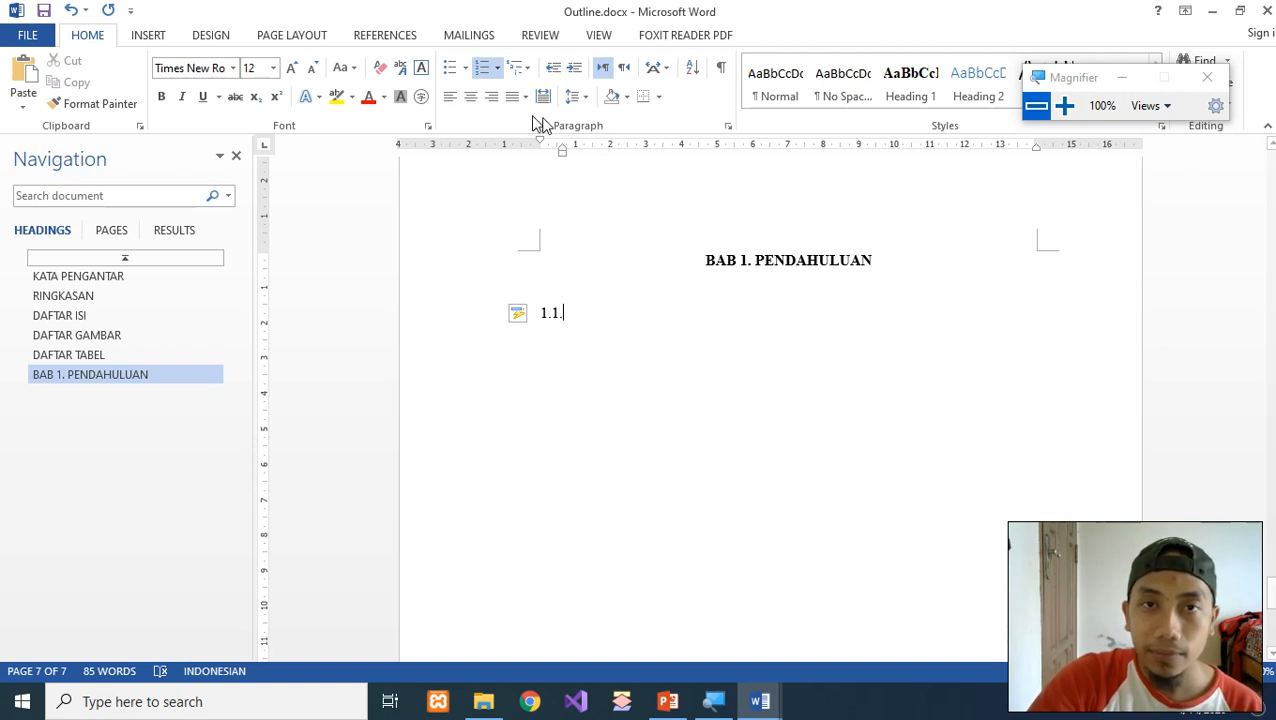
click(484, 70)
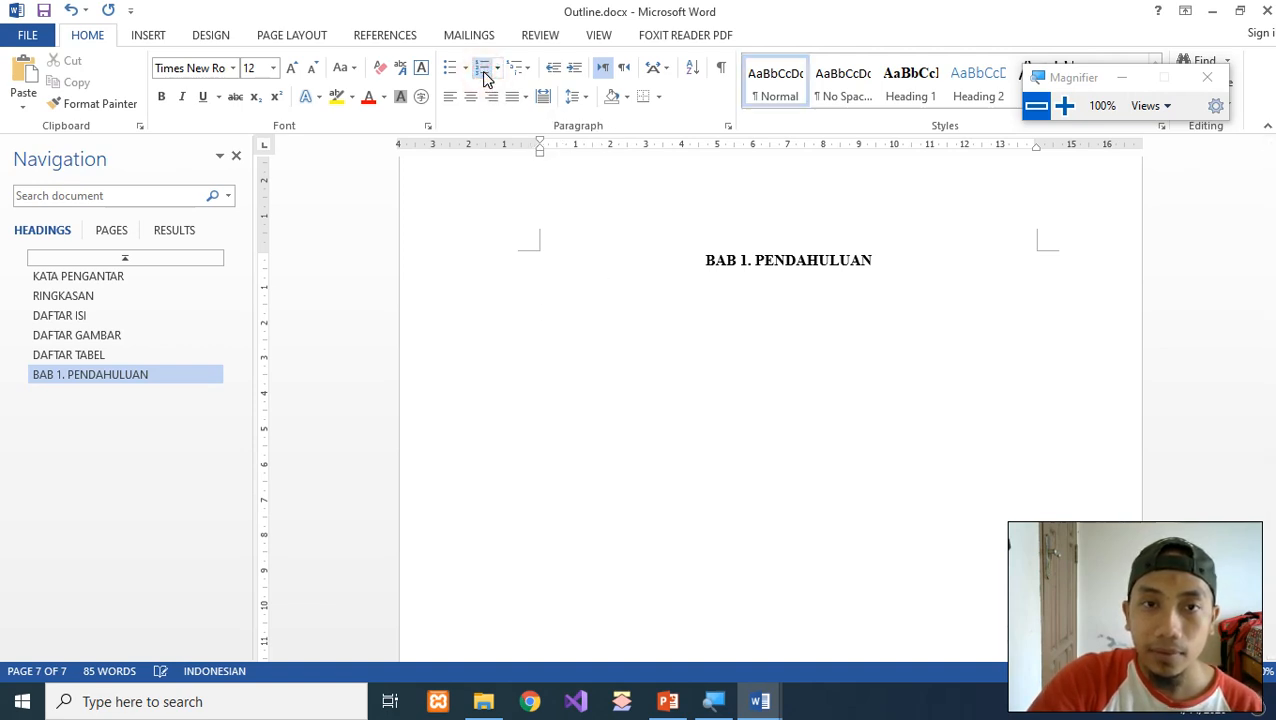
Step: Enter 1.1. Latar Belakang below the heading as plain text, undoing the automatic list numbering
text(1.1.)
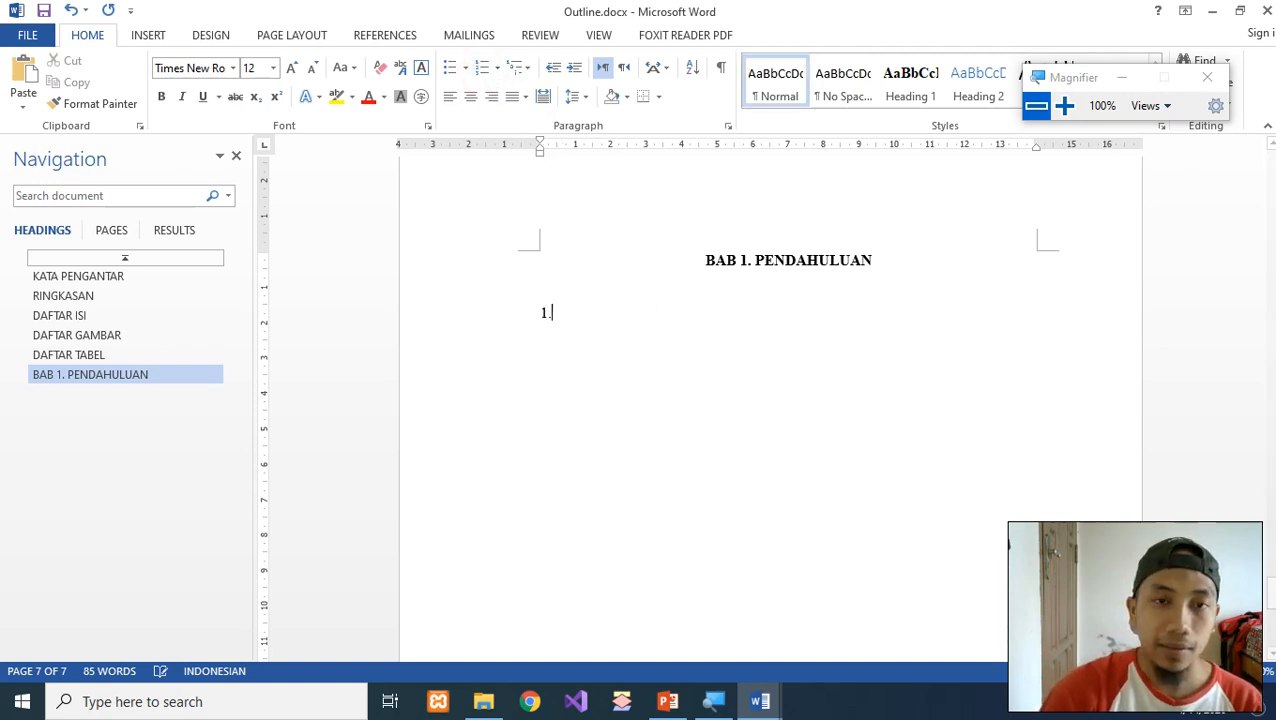
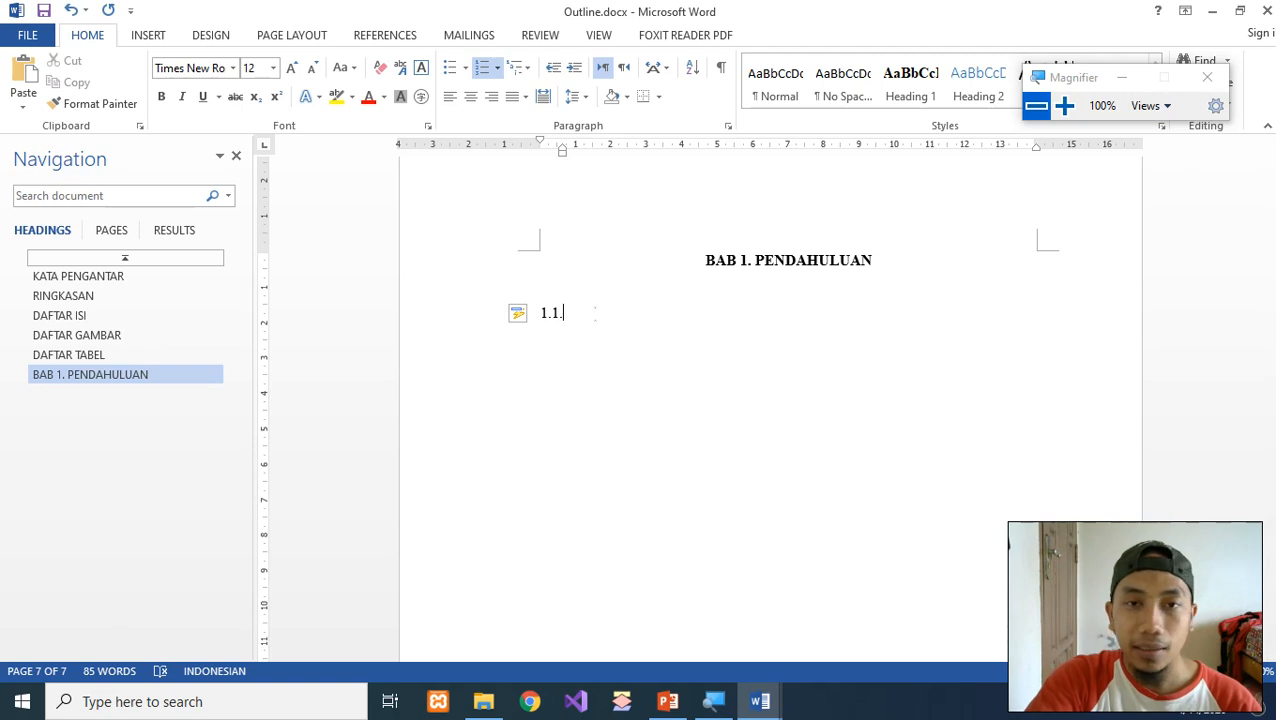
key(ctrl+z)
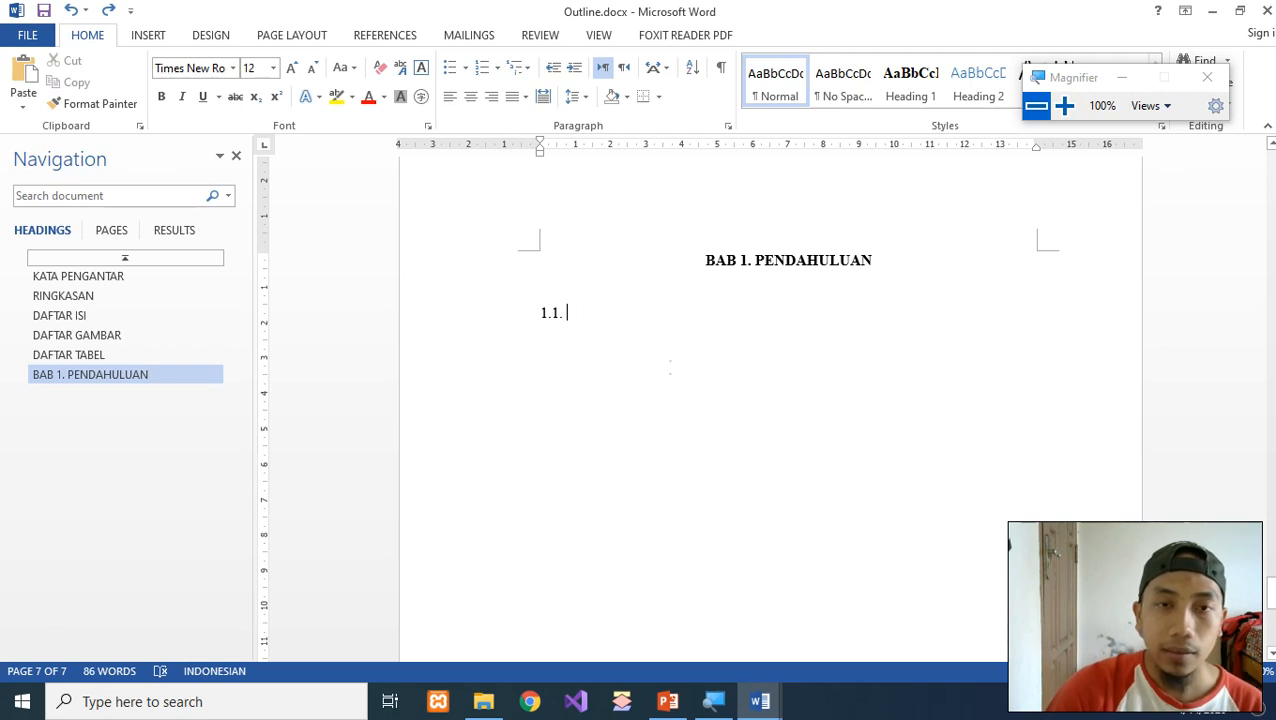
text(Latar)
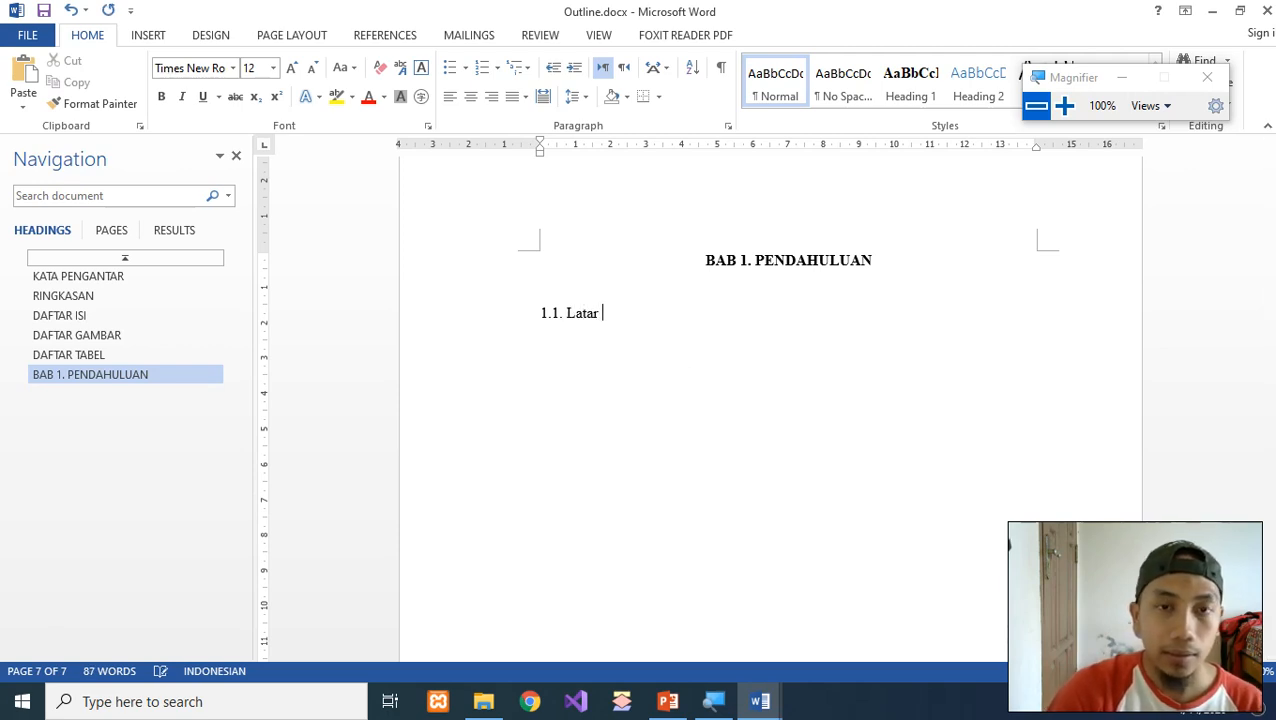
text( Belakang)
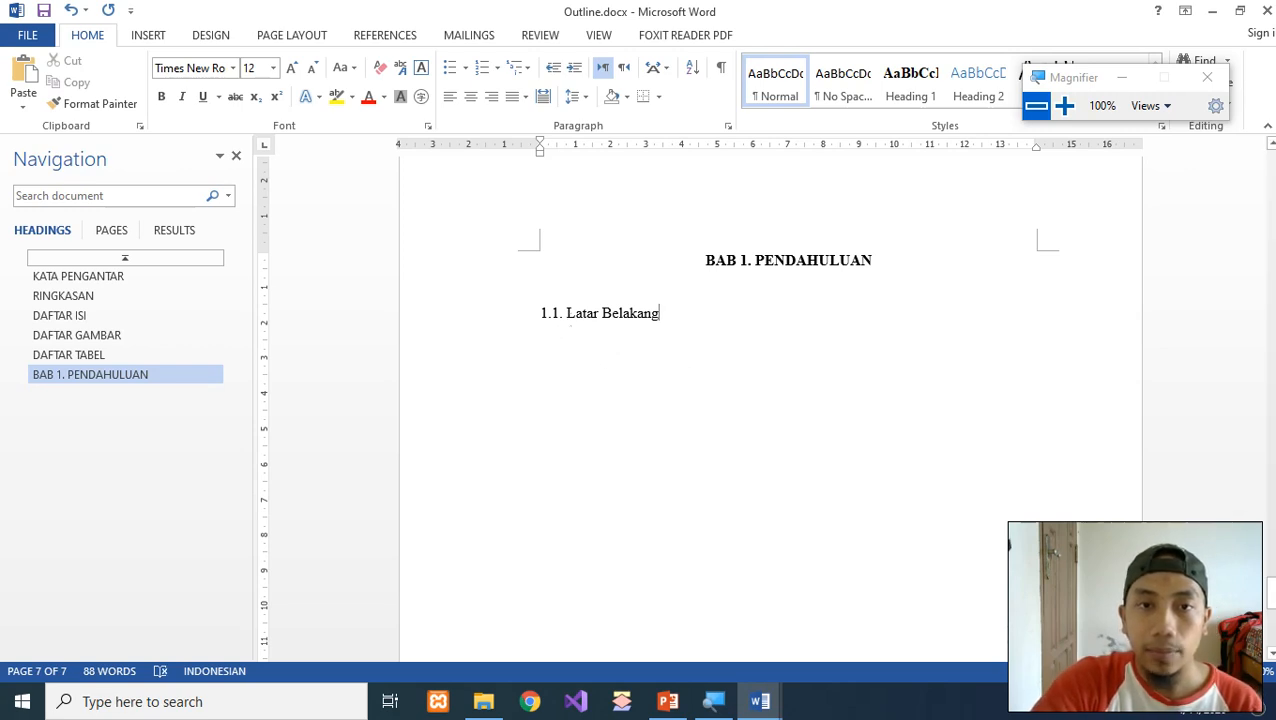
Step: Replace the space after 1.1. with a tab, keeping the number as plain text, and set a tab stop at about 1 cm
click(563, 314)
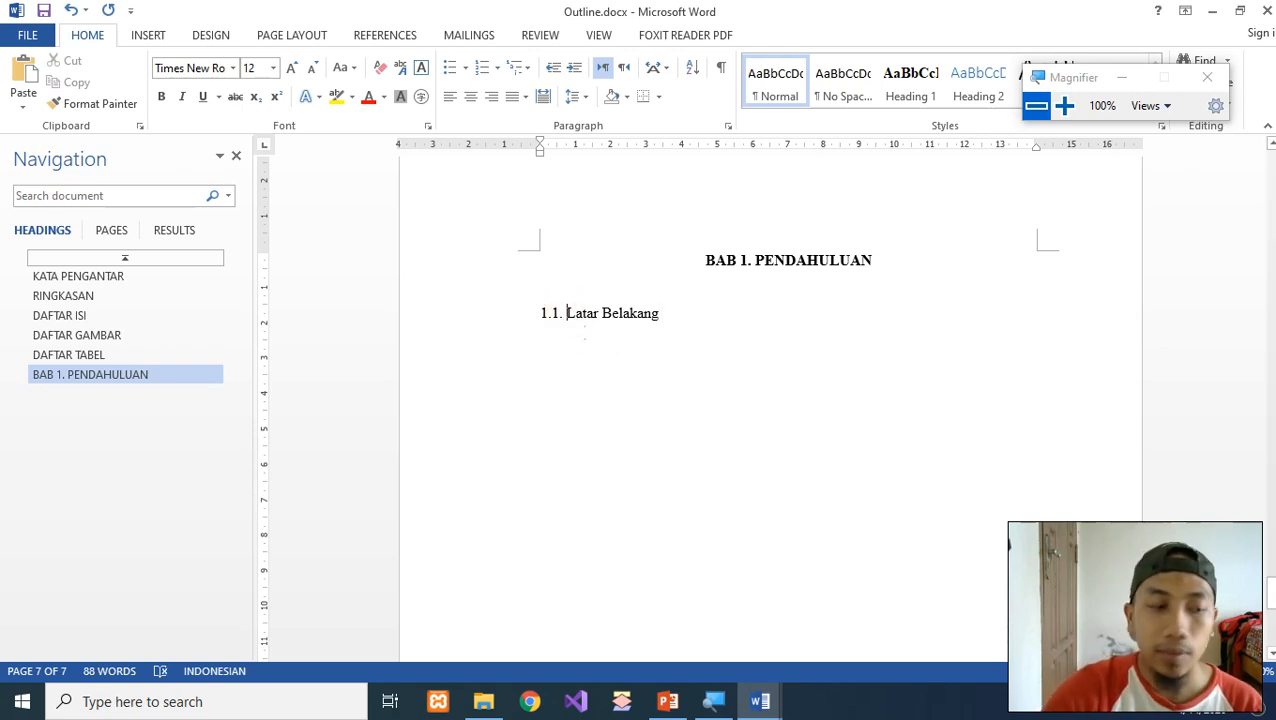
key(BackSpace)
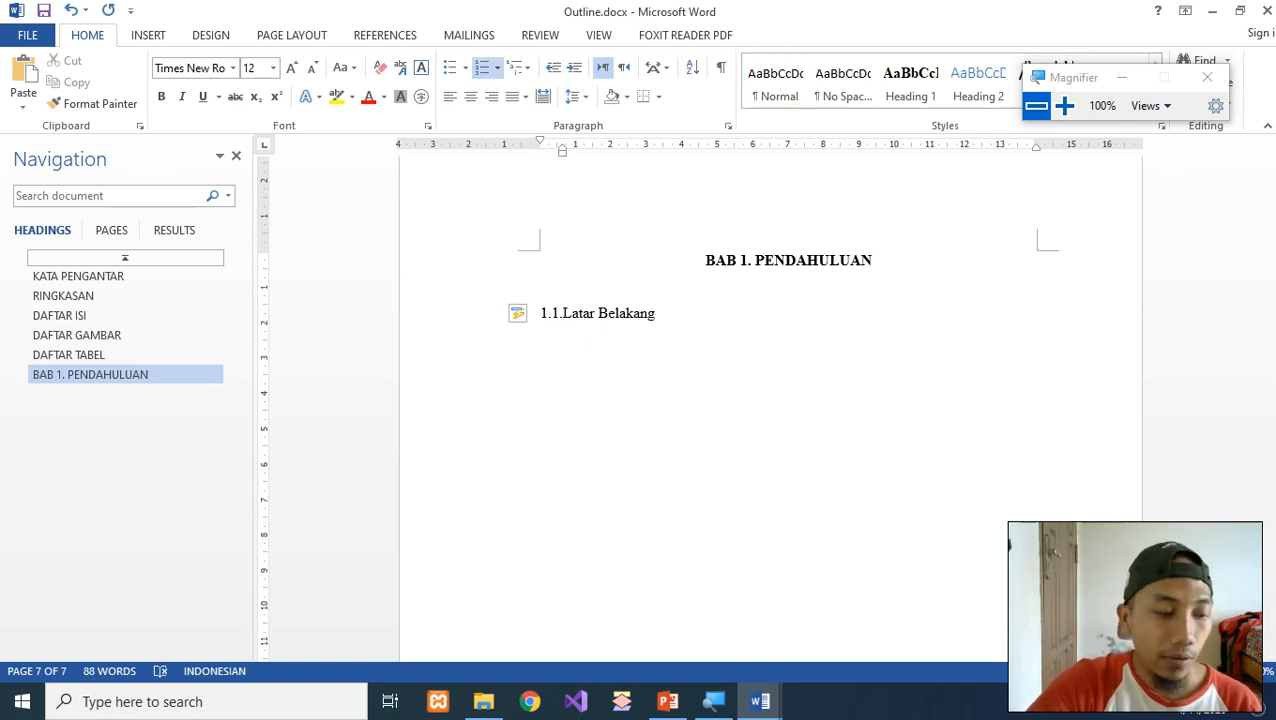
key(ctrl+z)
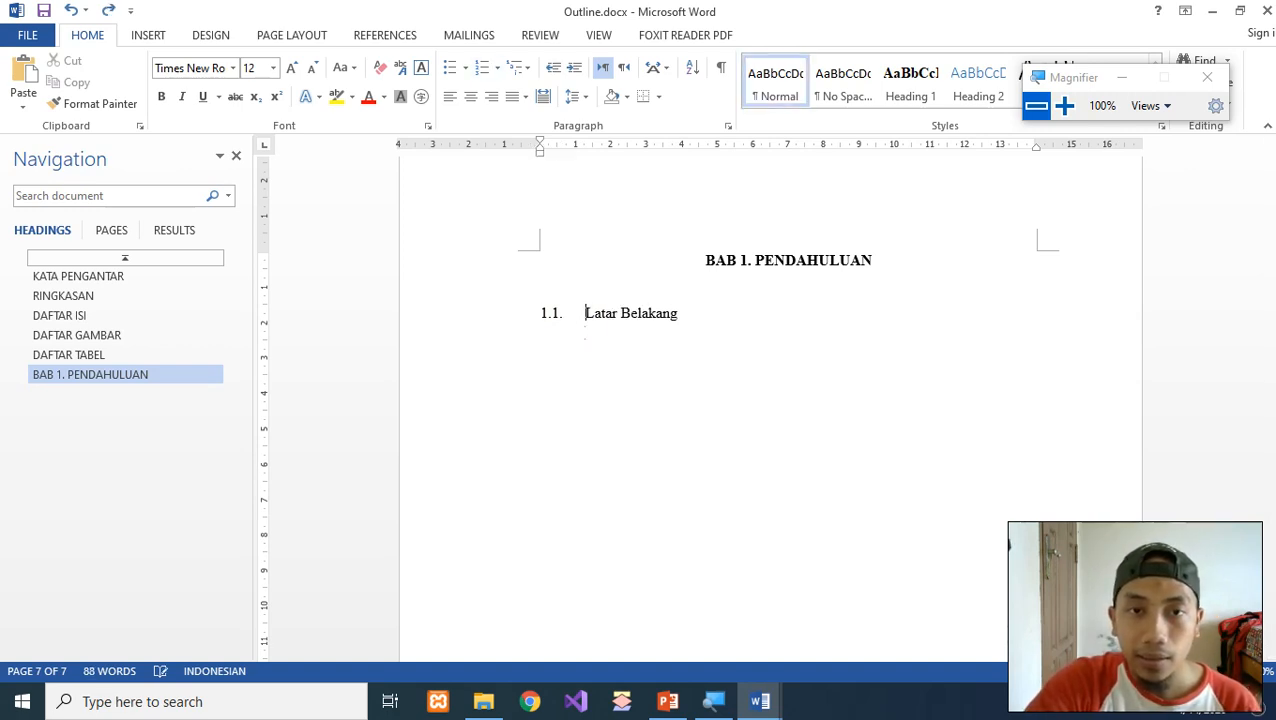
click(567, 147)
drag(567, 148, 577, 148)
click(712, 318)
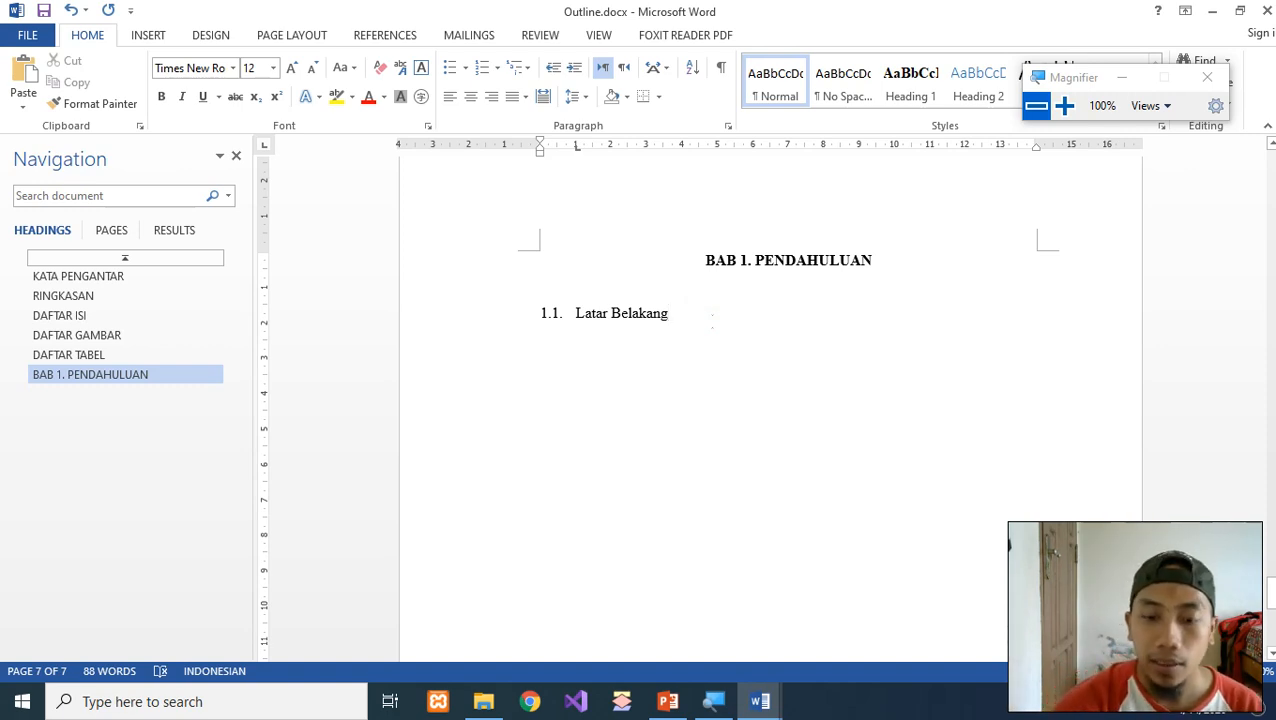
click(712, 318)
key(Home)
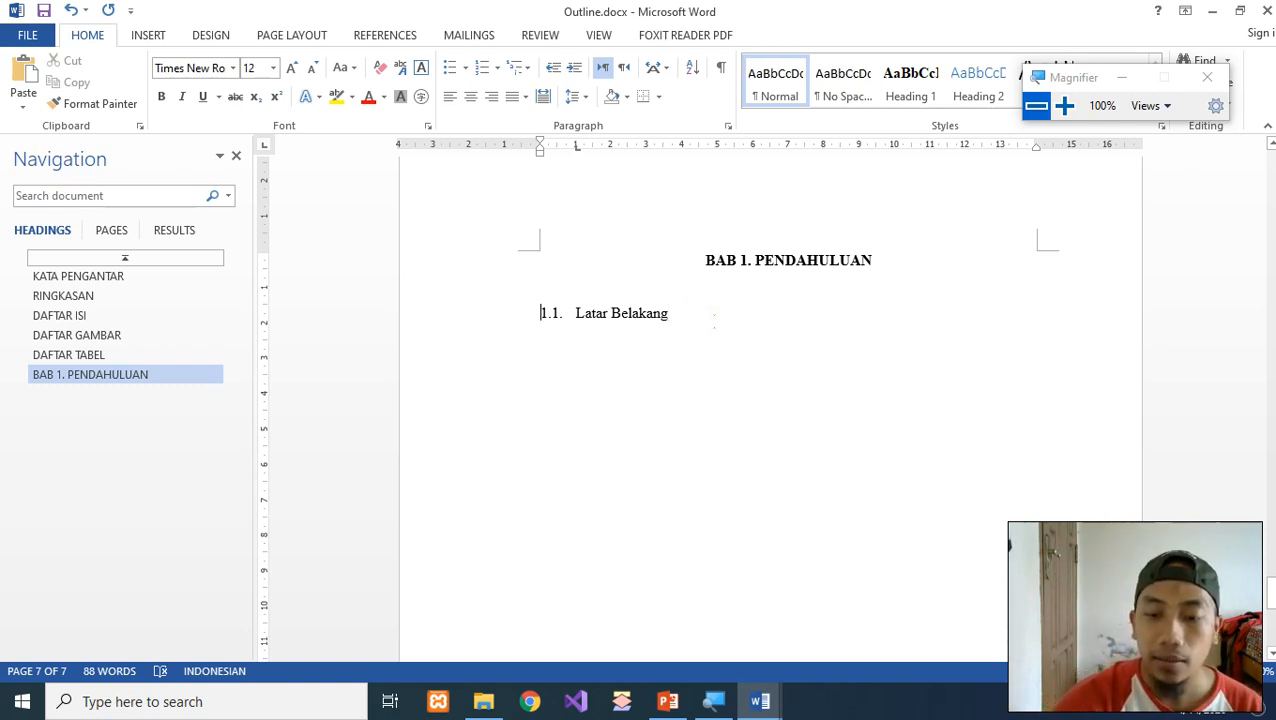
click(712, 318)
key(Return)
key(shift+Tab)
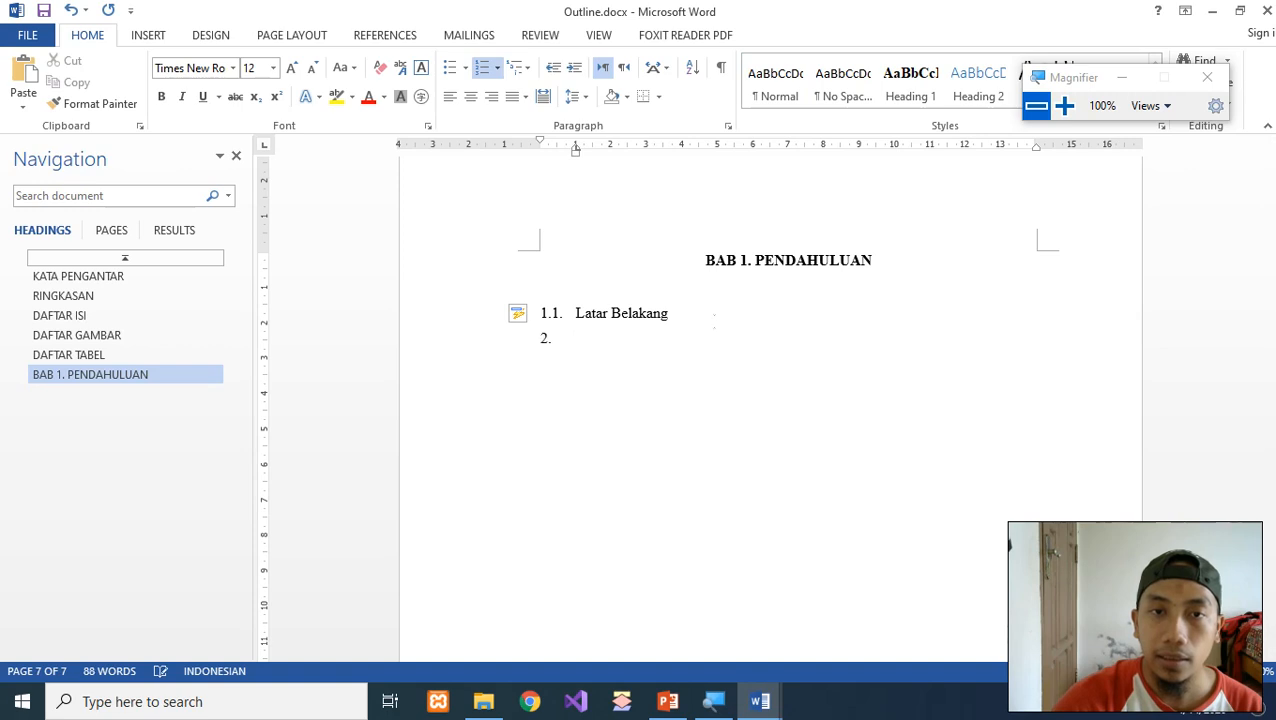
key(ctrl+z)
key(BackSpace)
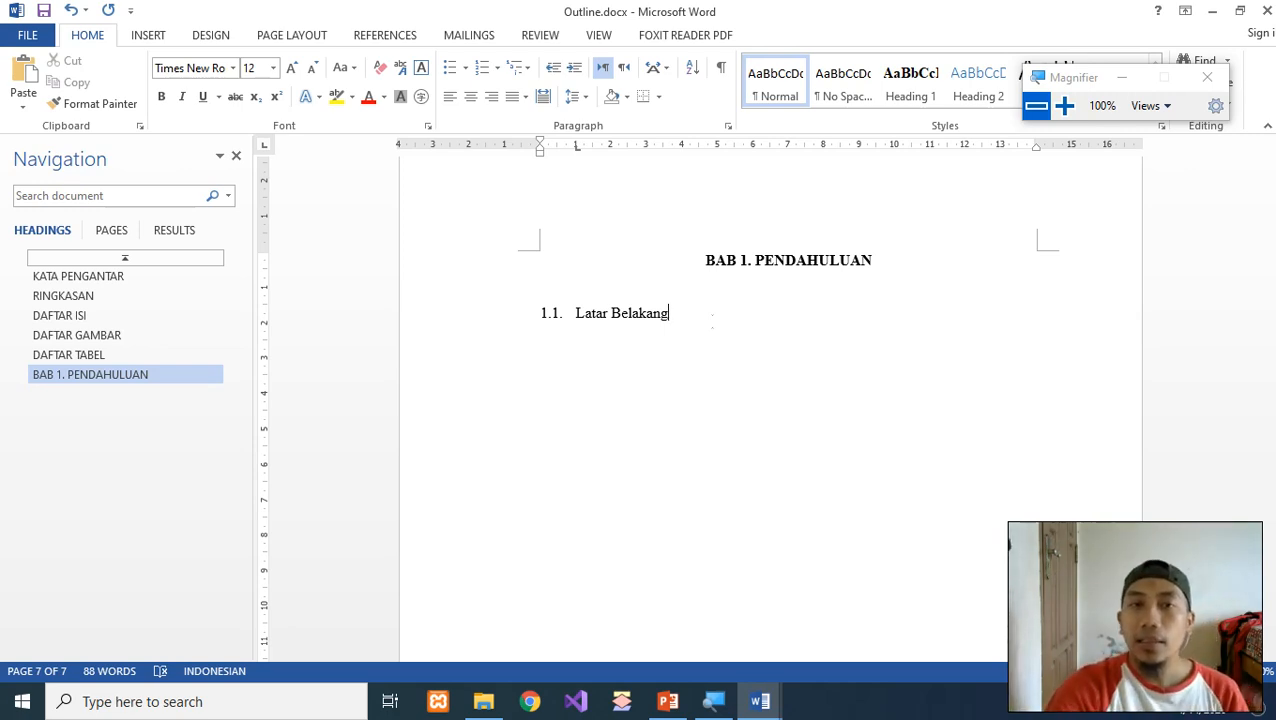
key(Return)
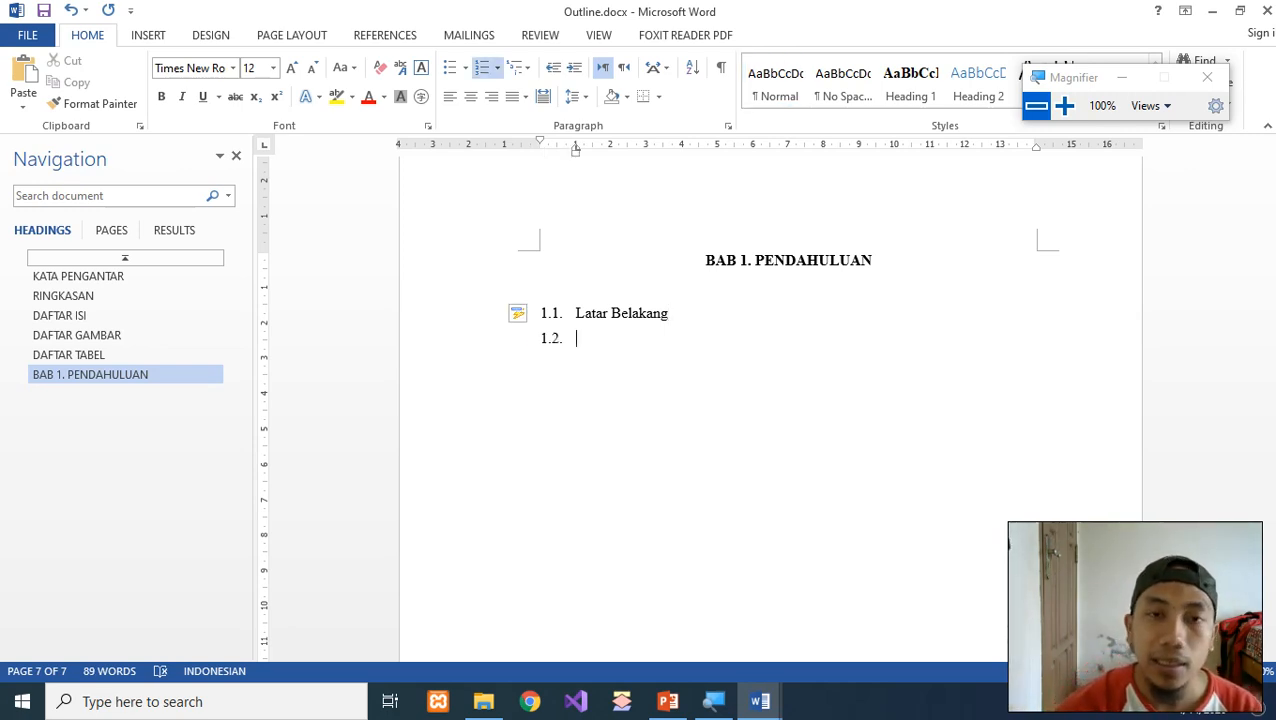
key(Return)
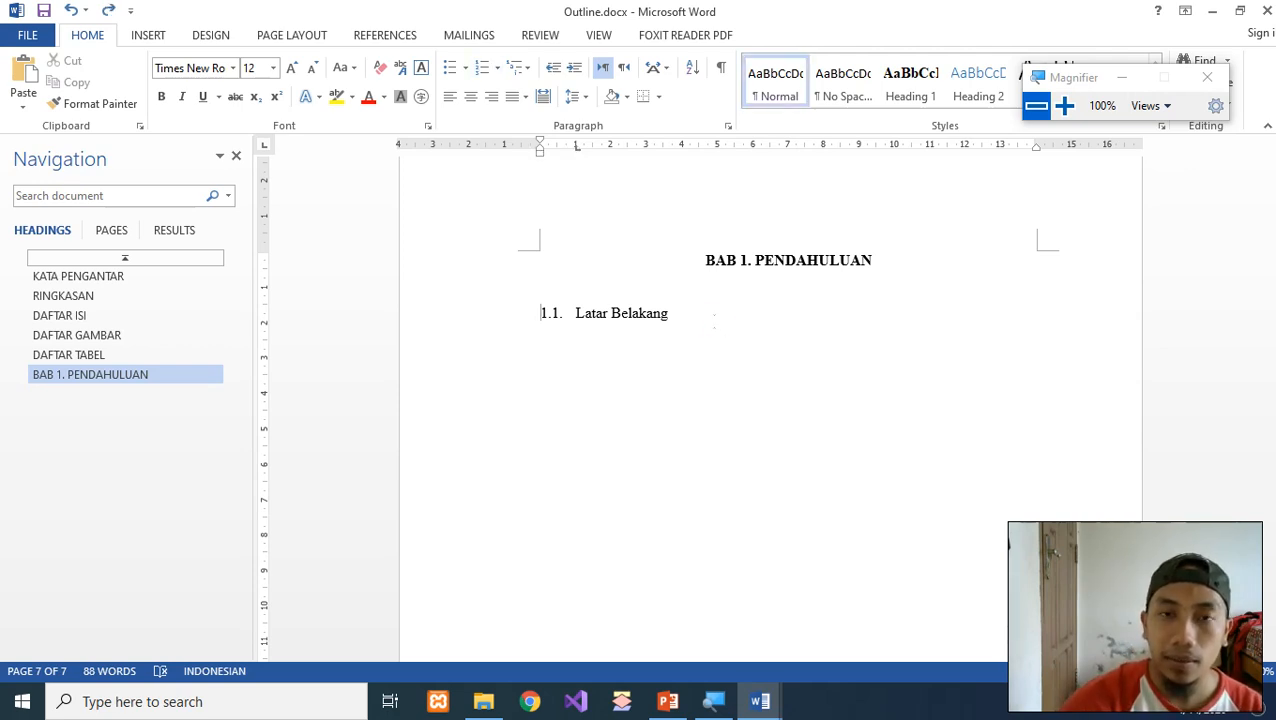
Step: Make the 1.1. Latar Belakang line bold and update the Heading 2 style to match it
key(shift+End)
key(shift+Left)
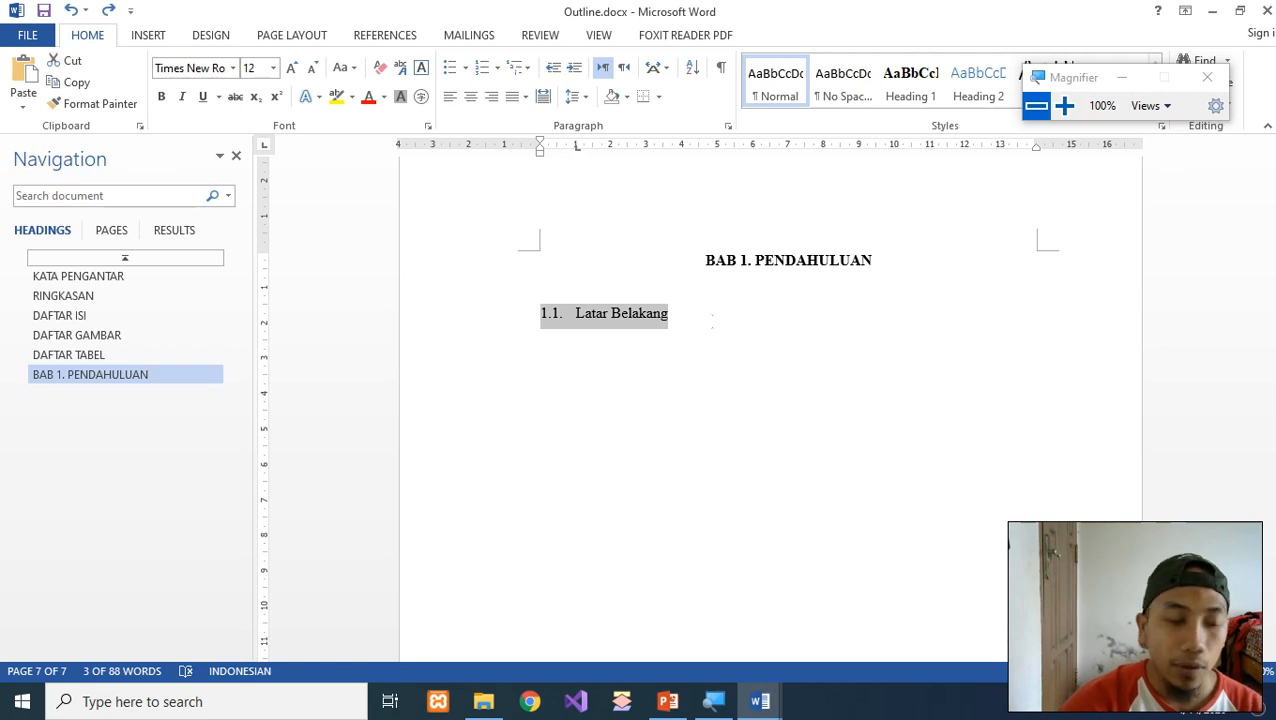
click(161, 97)
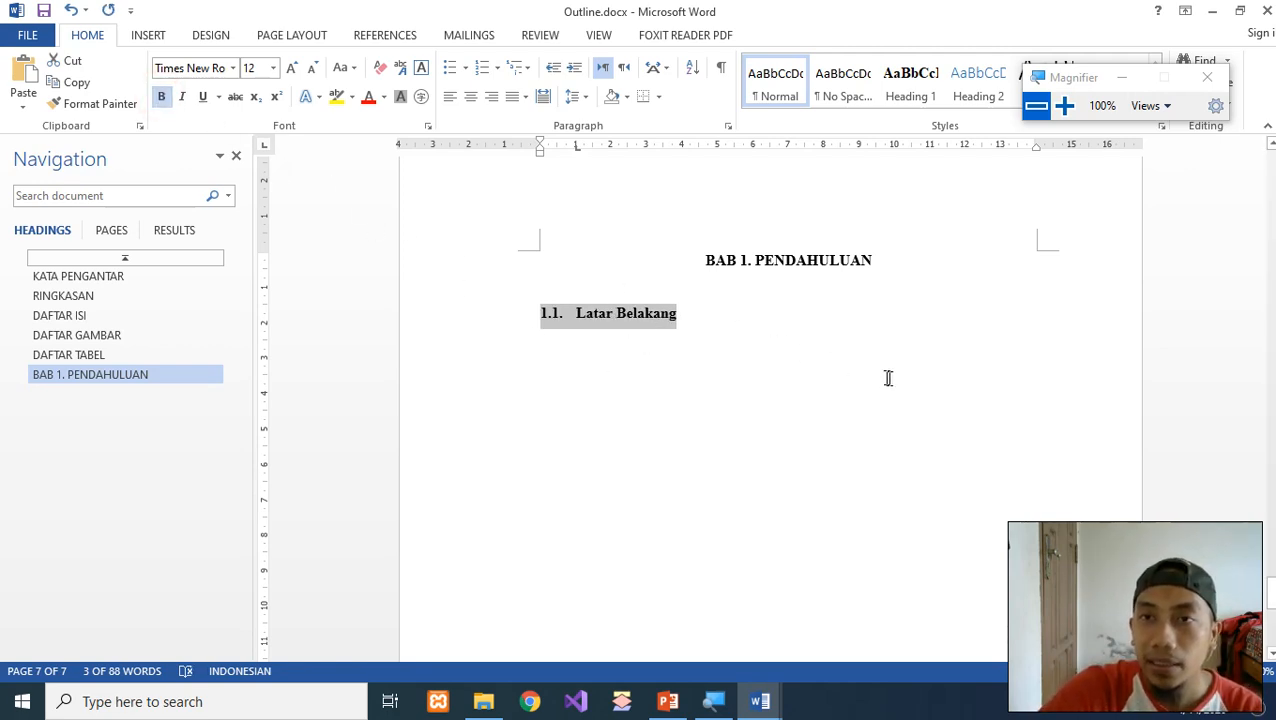
click(1082, 80)
drag(1082, 80, 1152, 155)
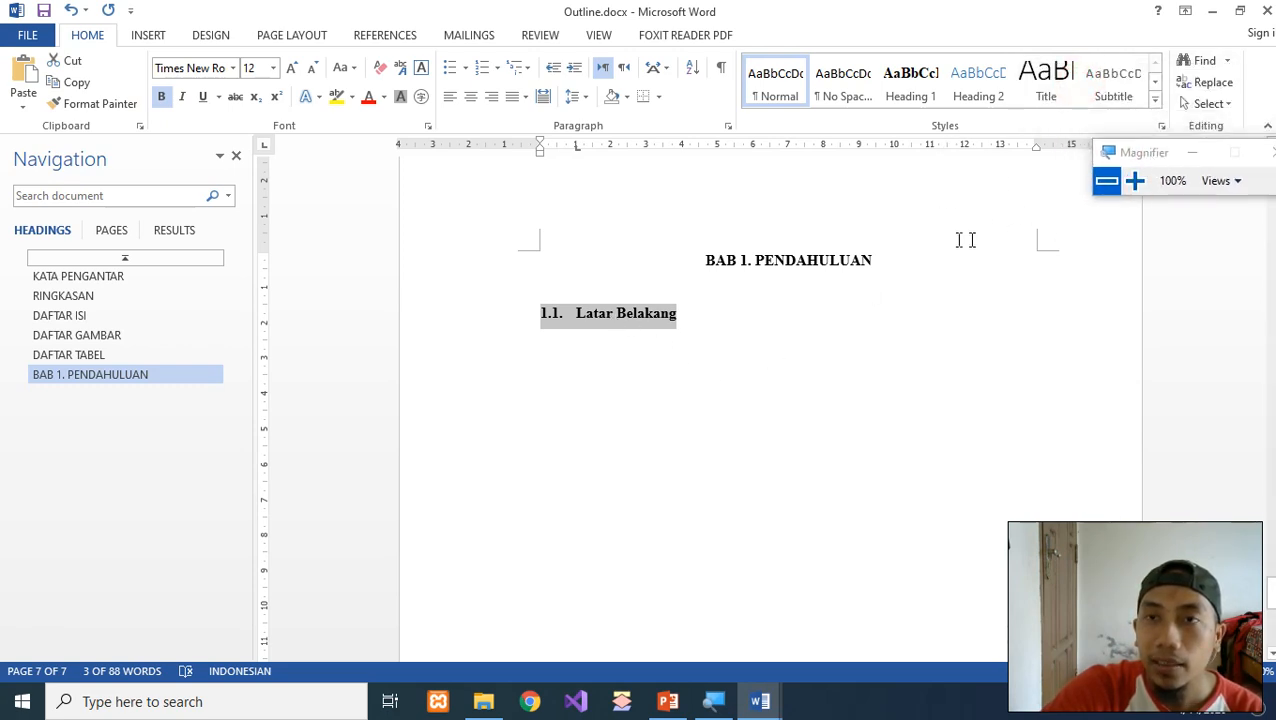
right_click(980, 84)
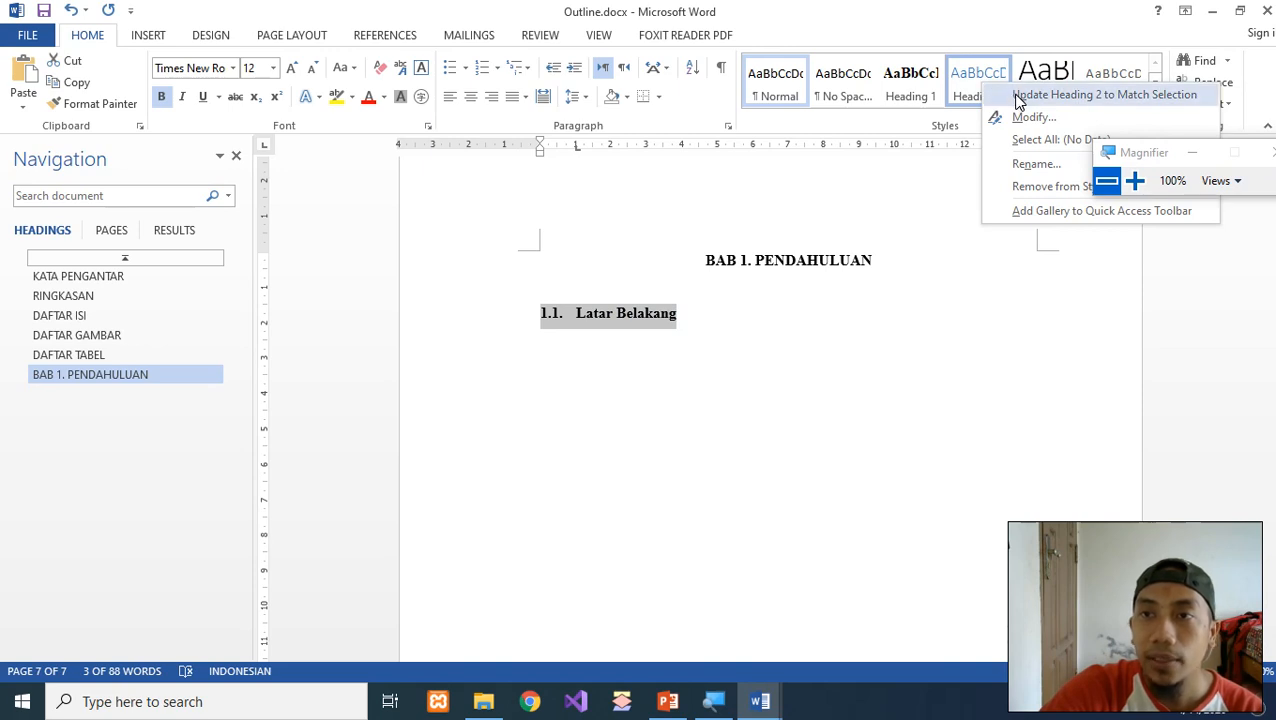
click(1018, 100)
click(738, 340)
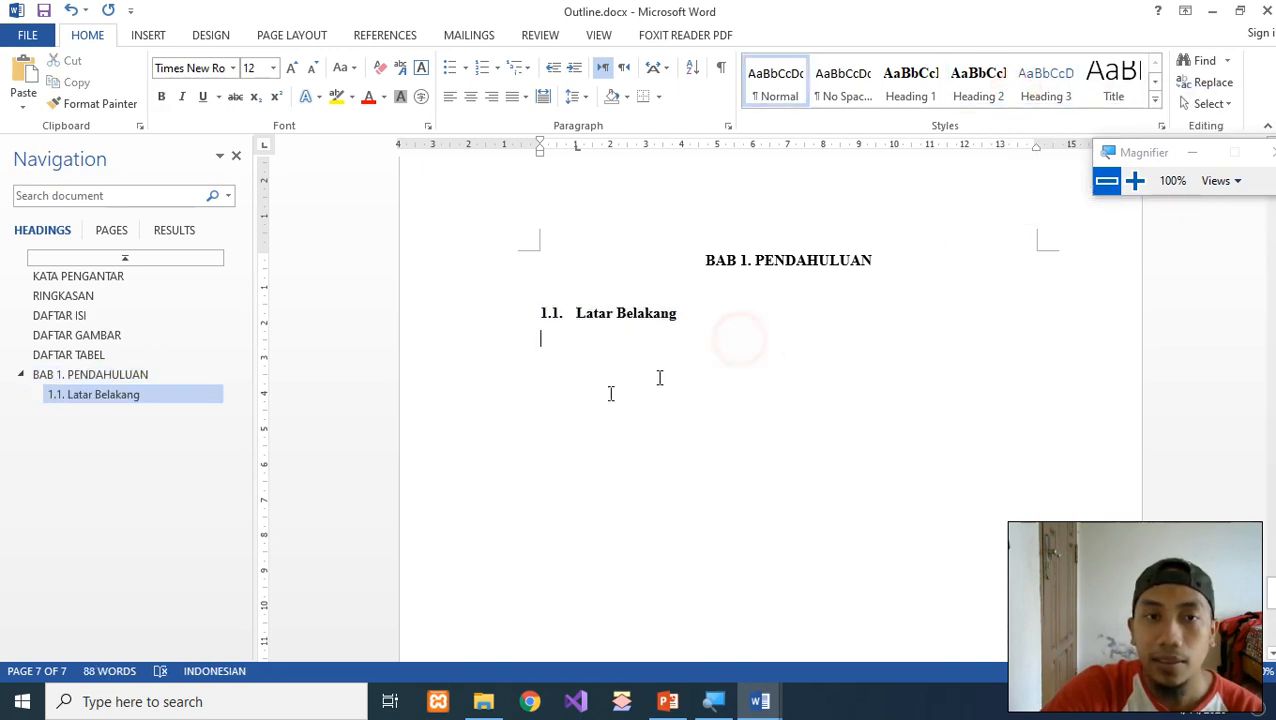
Step: Add the subsection 1.2. Rumusan Masalah below Latar Belakang, with a tab after the number, and apply the Heading 2 style
click(620, 394)
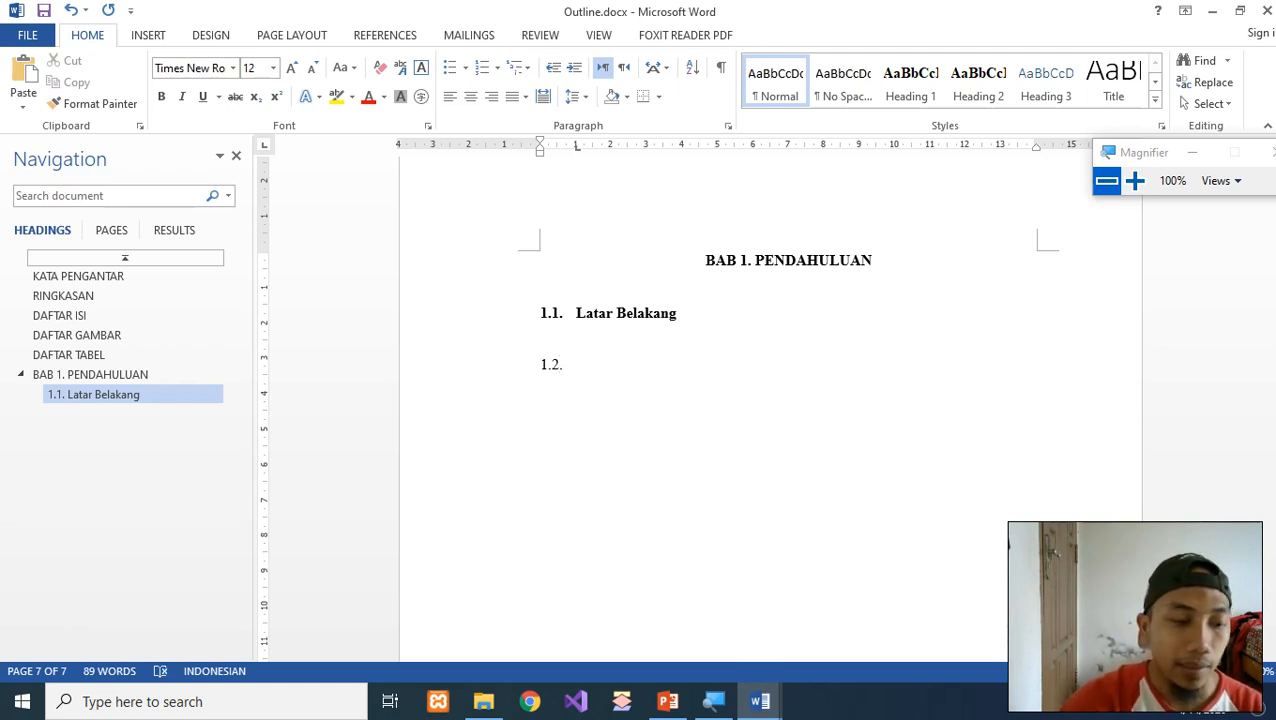
text(Rumasa)
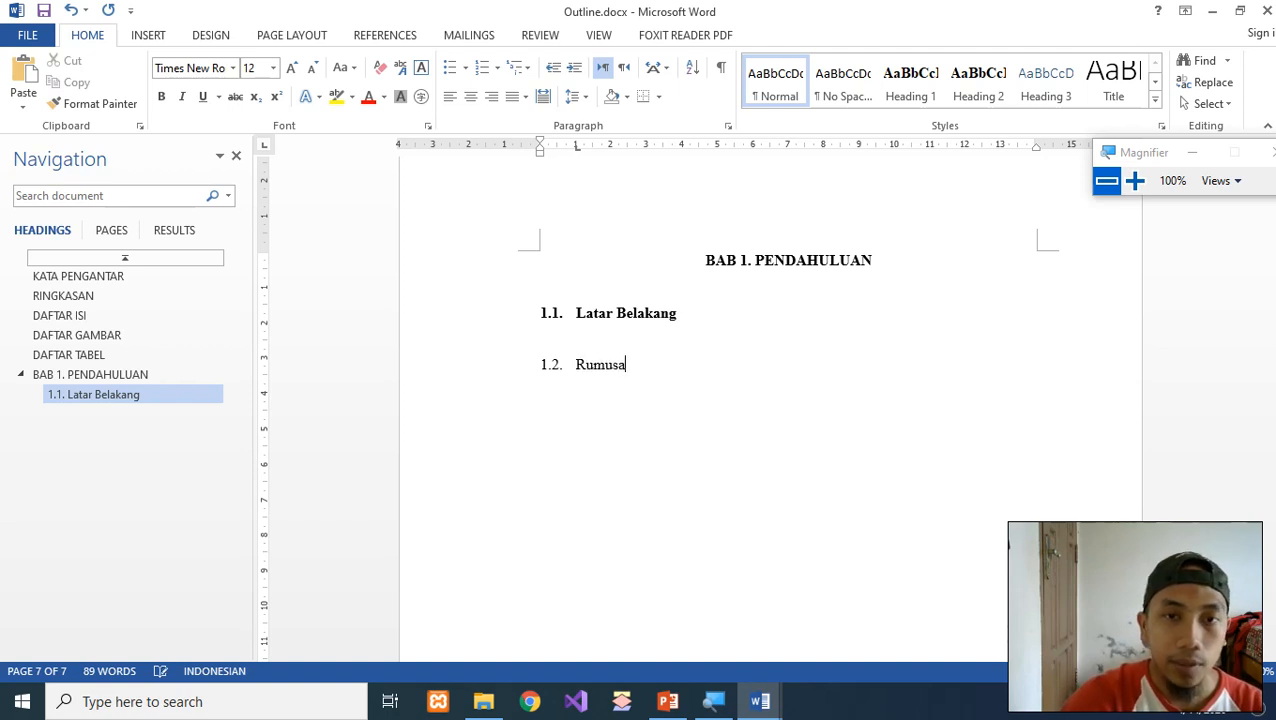
text(n Masalah)
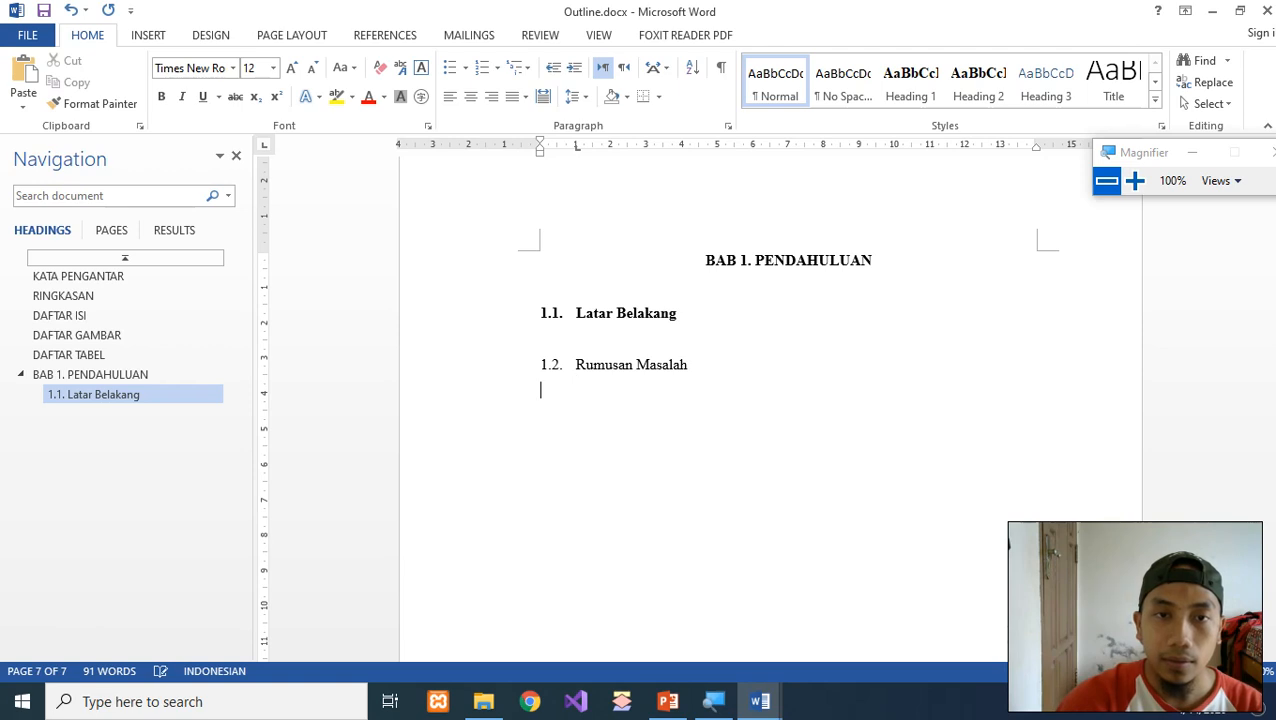
key(Return)
key(Up)
key(Up)
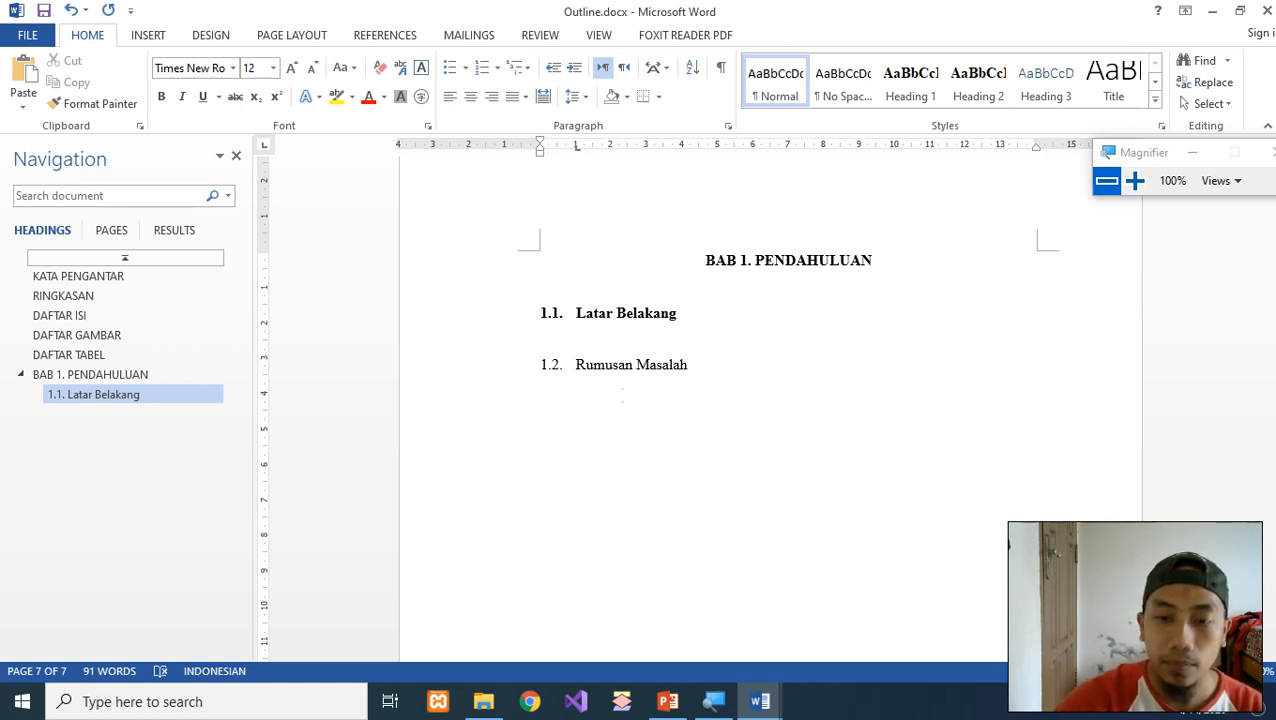
drag(538, 365, 688, 365)
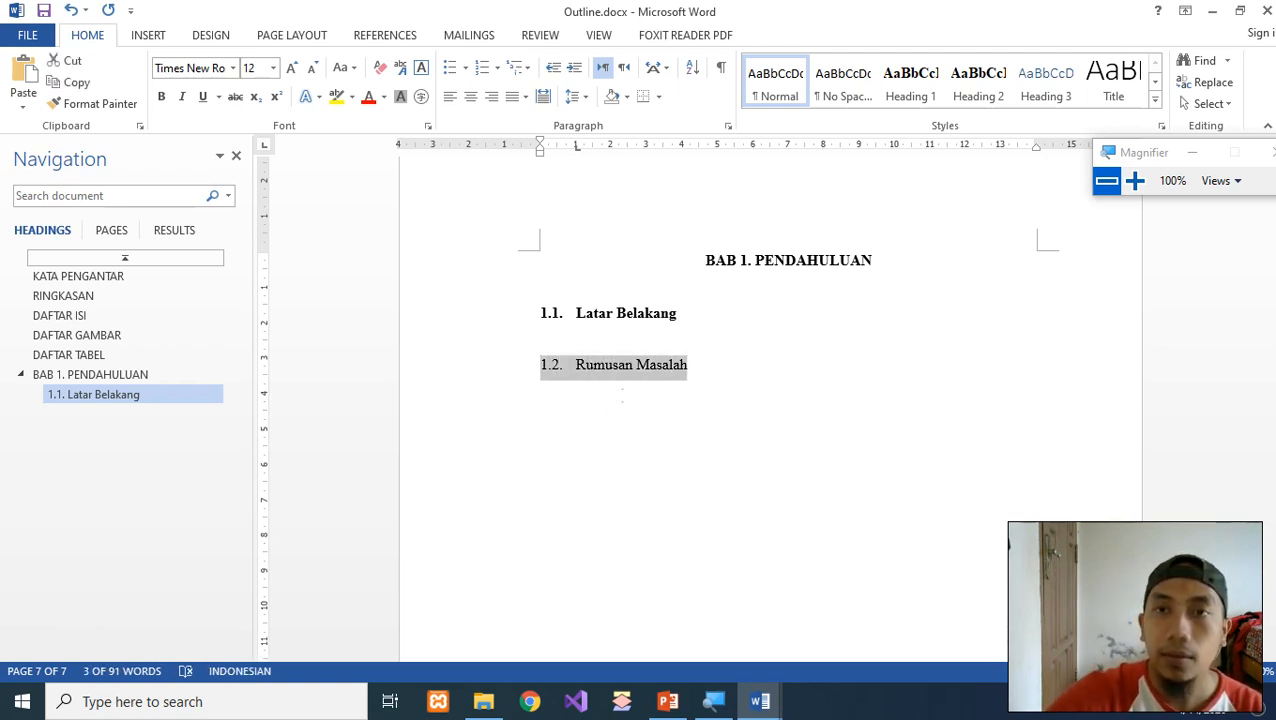
click(978, 84)
click(591, 490)
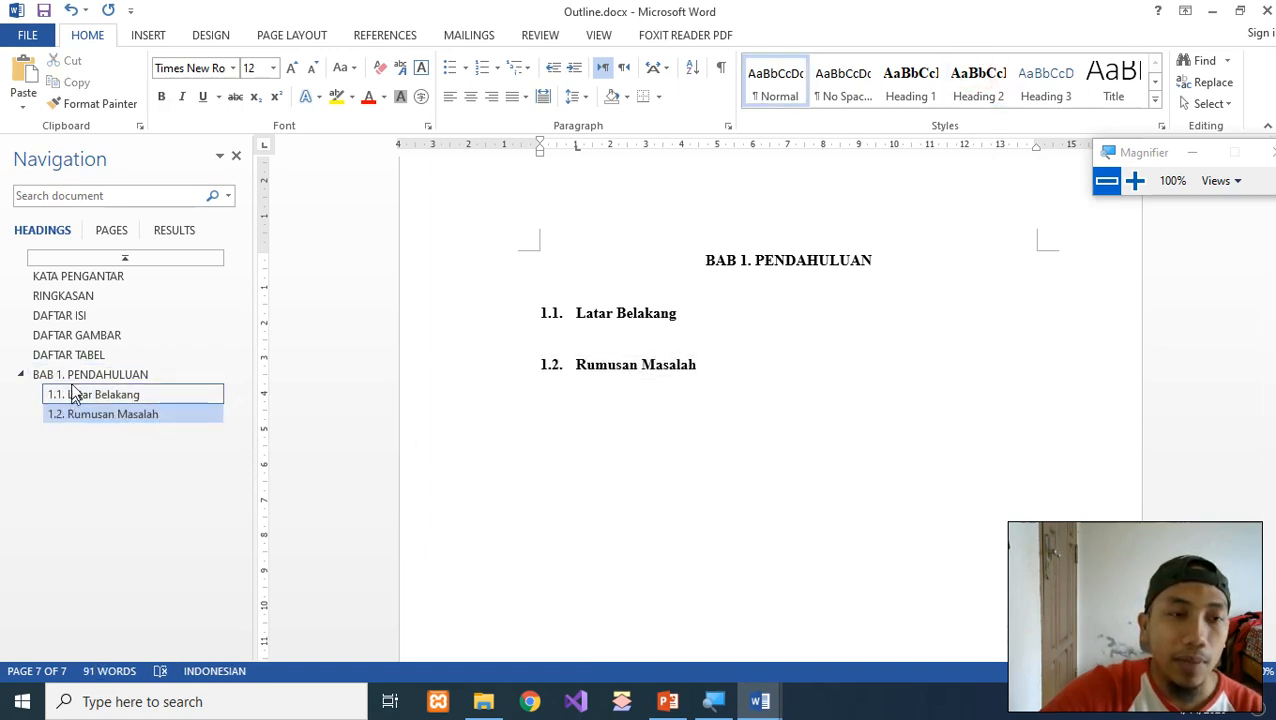
Step: Add the subsection 1.3. Tujuan Penelitian below Rumusan Masalah, with a tab after the number, and apply the Heading 2 style
click(669, 455)
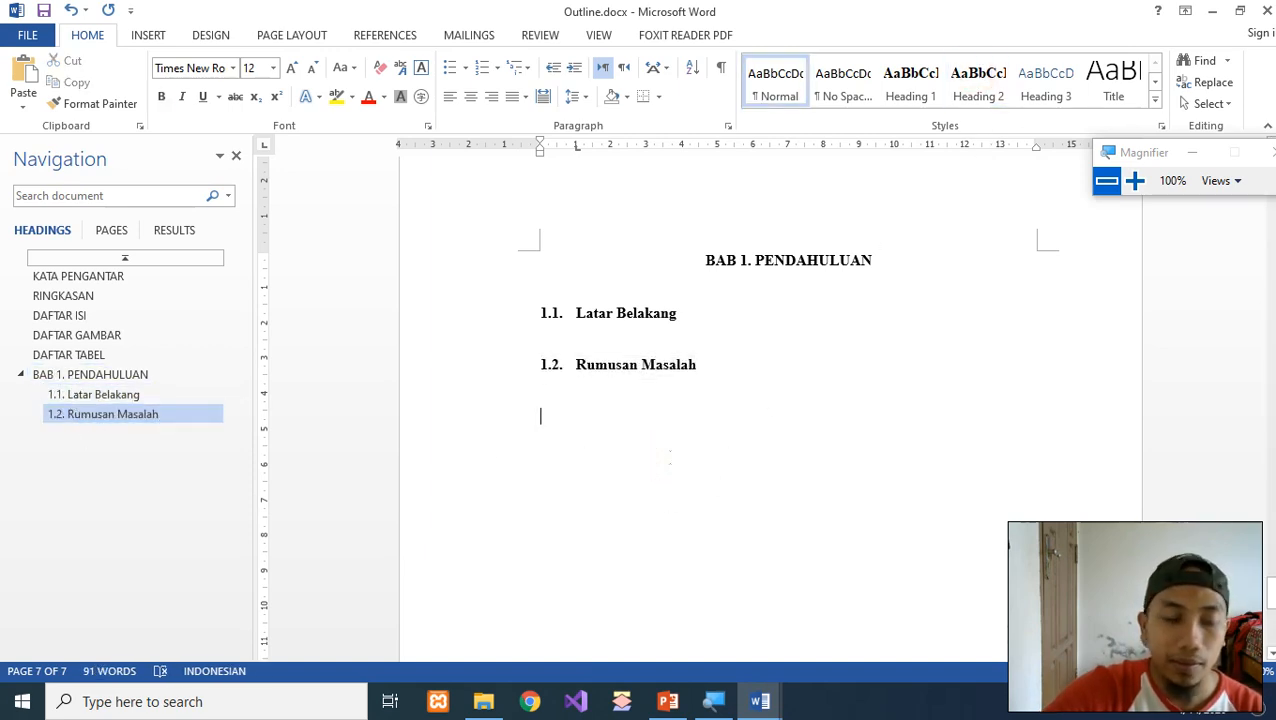
text(1.)
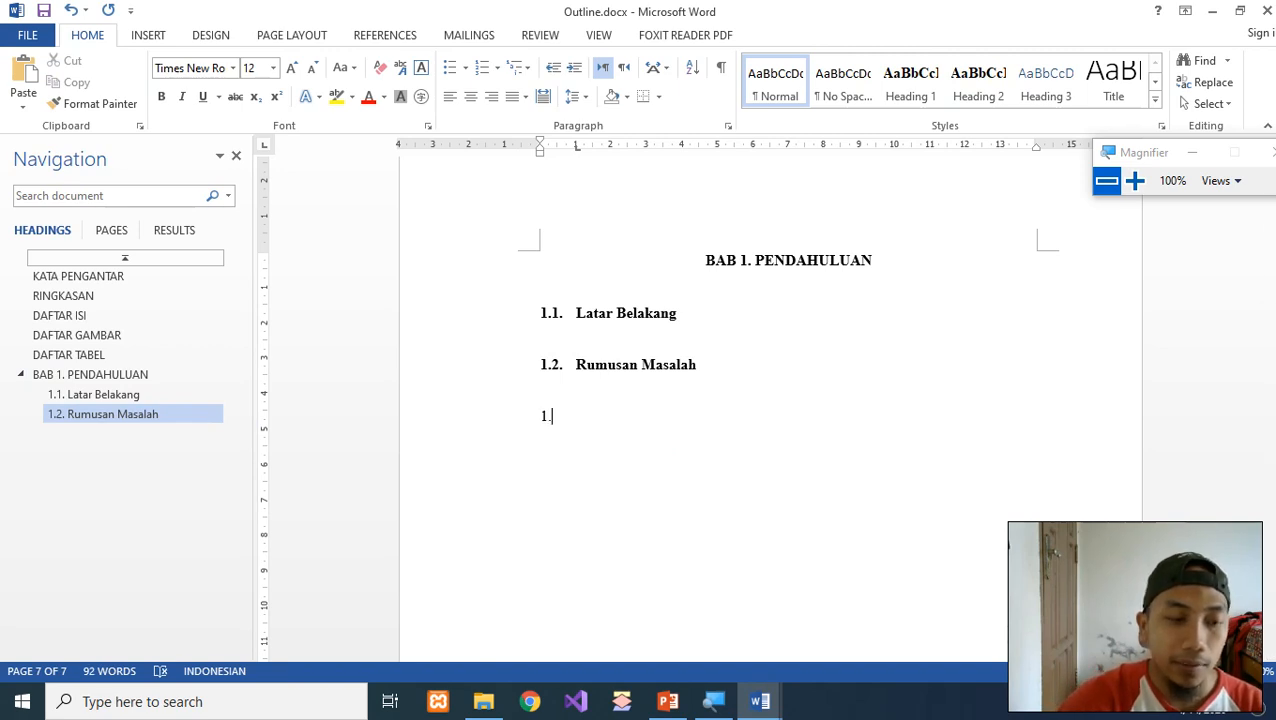
text(3. )
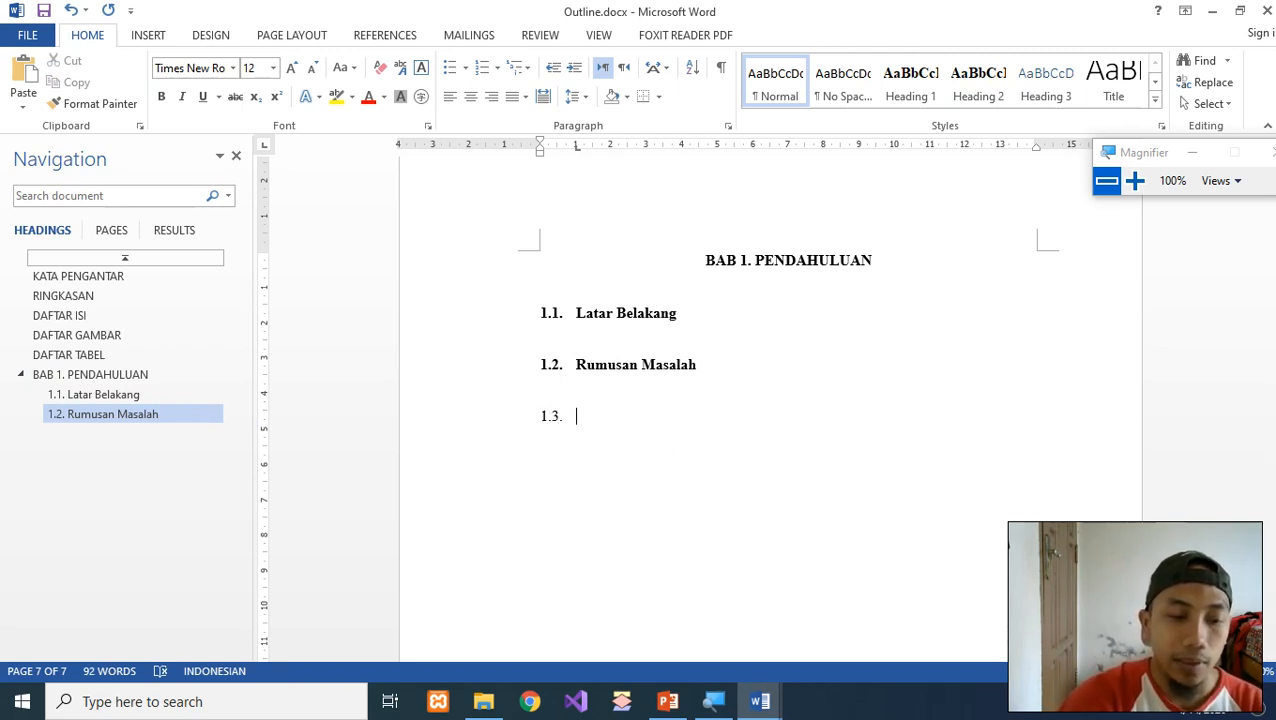
text(Tujuan Pen)
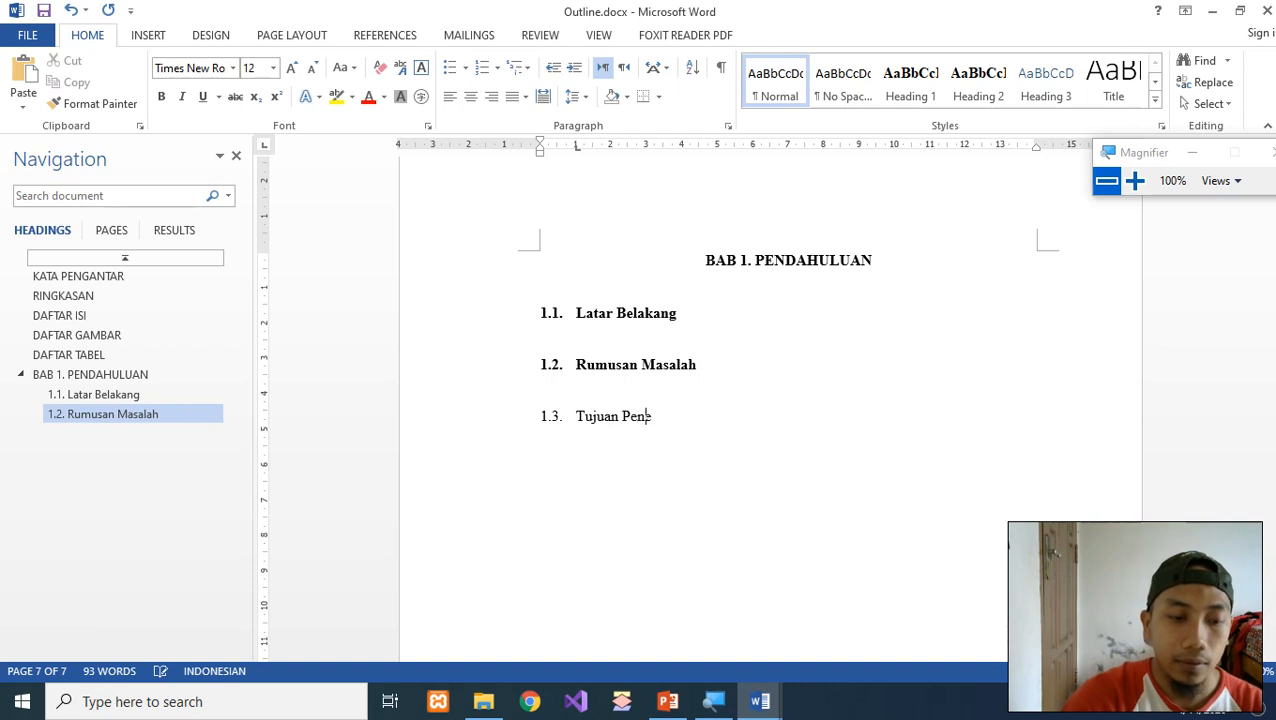
text(elitian)
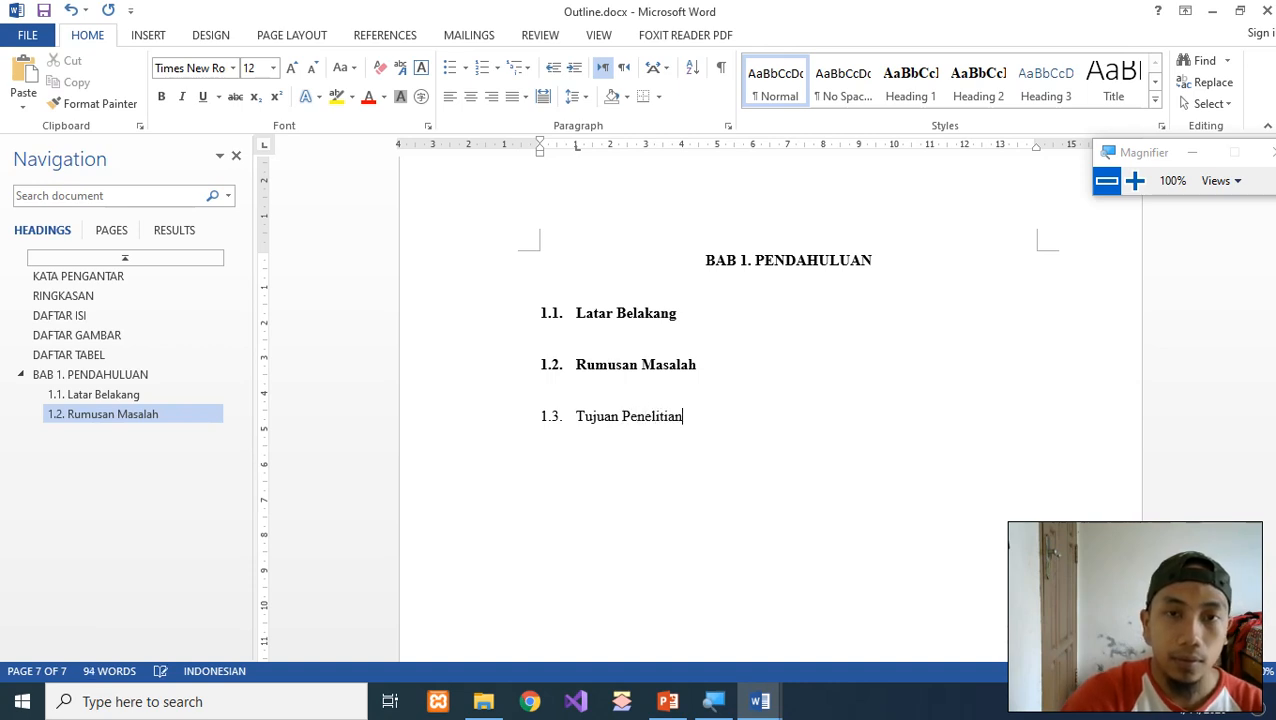
key(shift+End)
key(shift+Left)
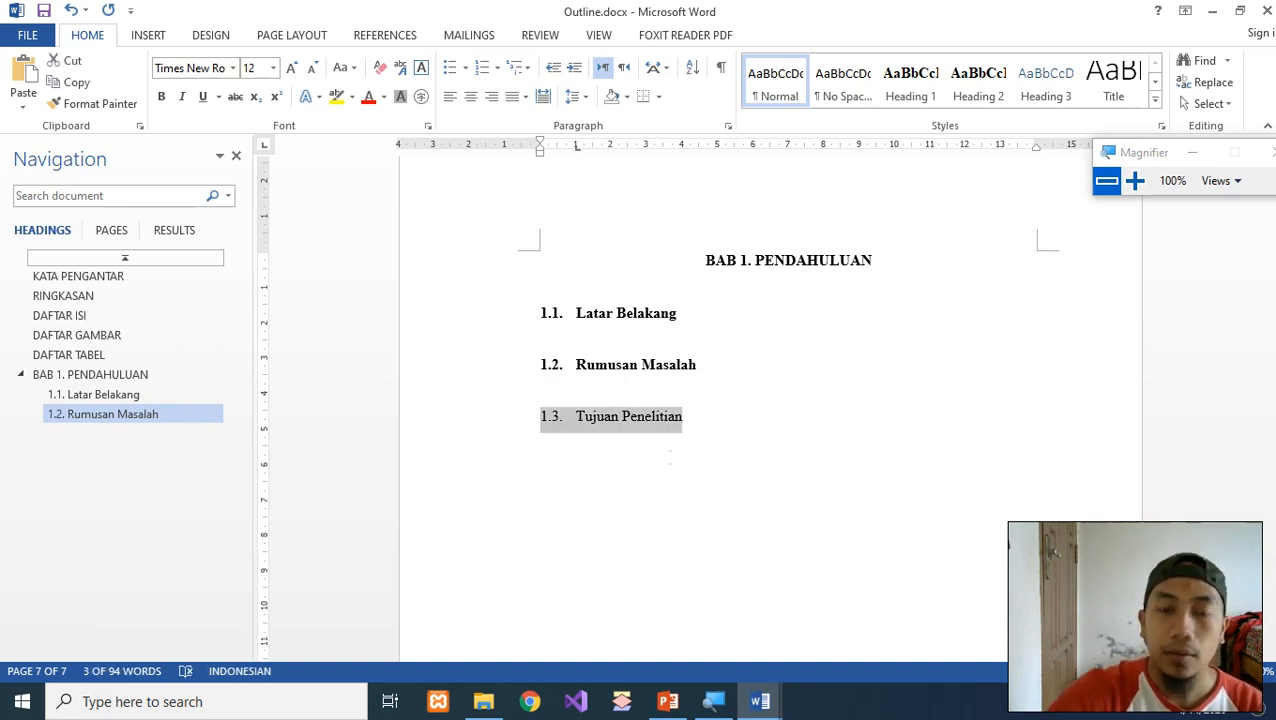
key(Right)
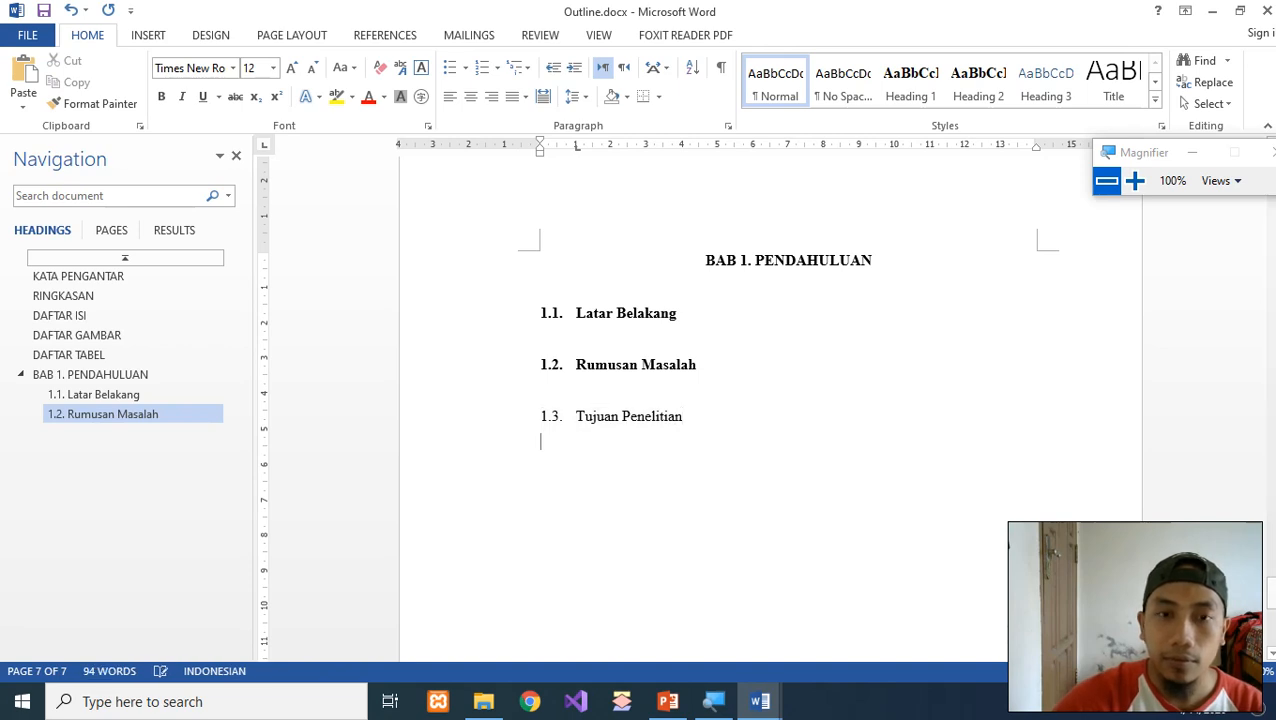
click(538, 413)
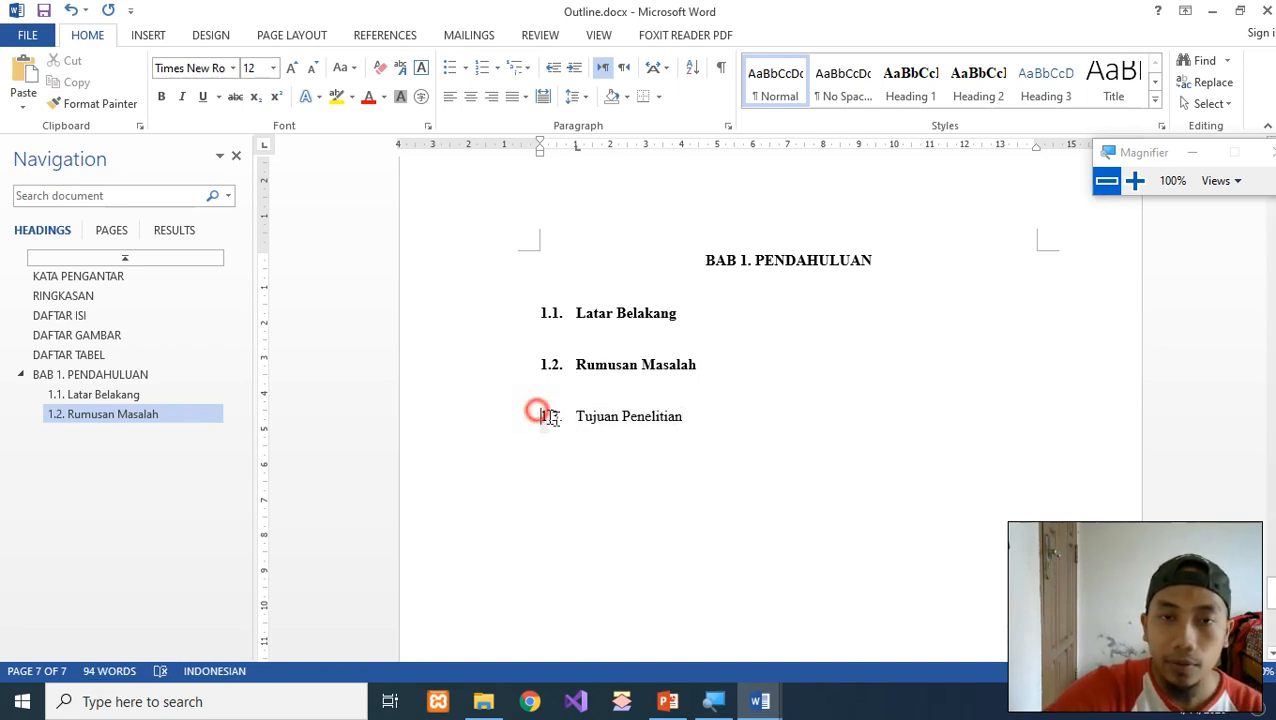
drag(538, 413, 661, 421)
click(975, 90)
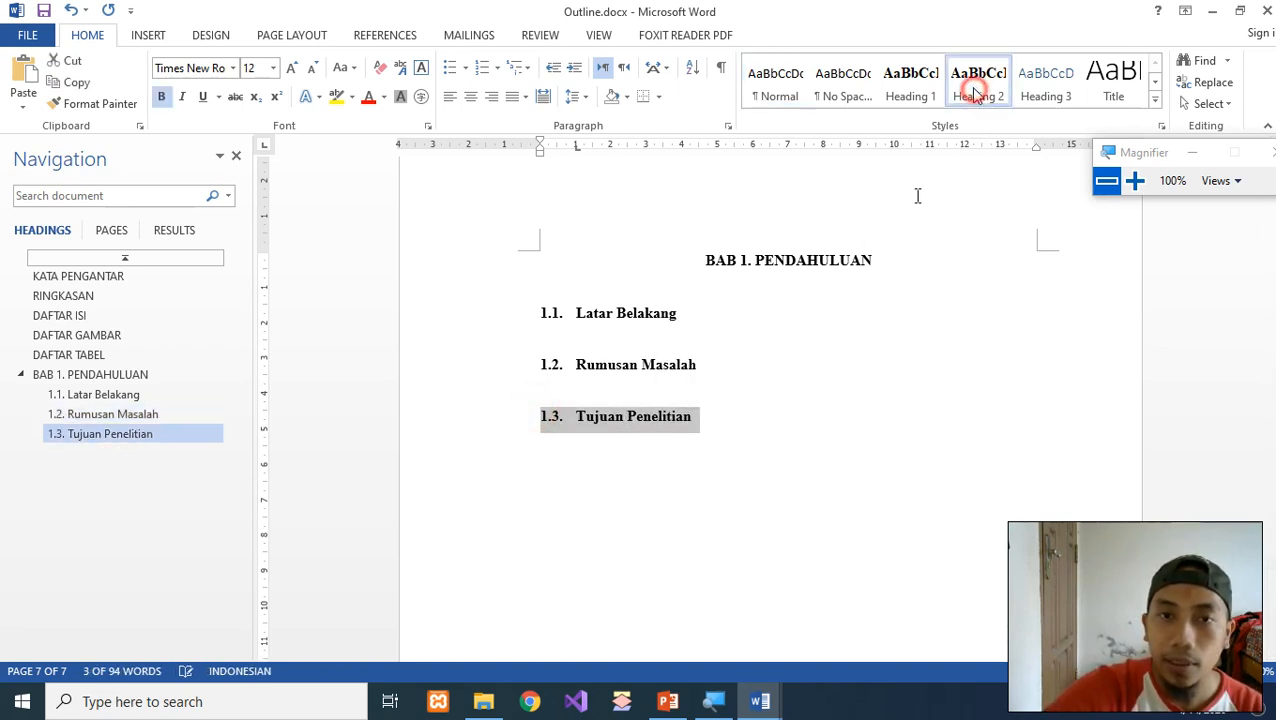
click(736, 535)
Step: Insert a Next Page section break below the 1.3. Tujuan Penelitian subsection
scroll(600, 462, down, 2)
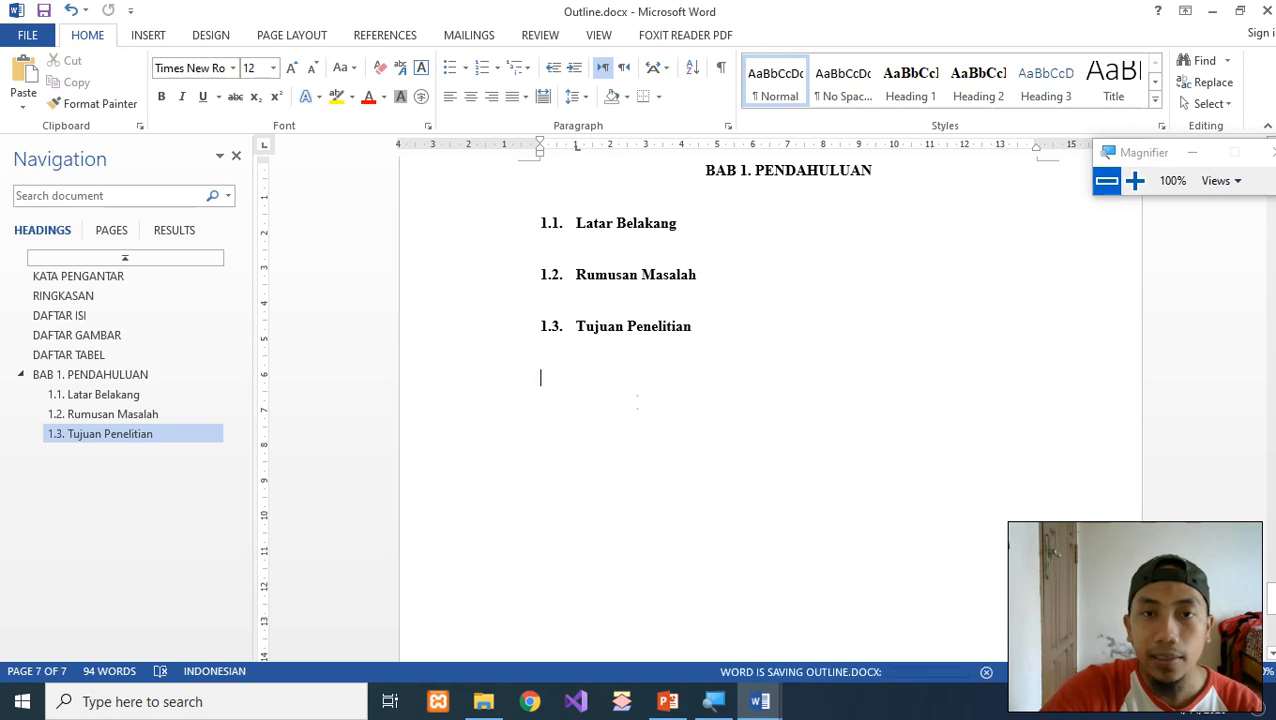
click(294, 38)
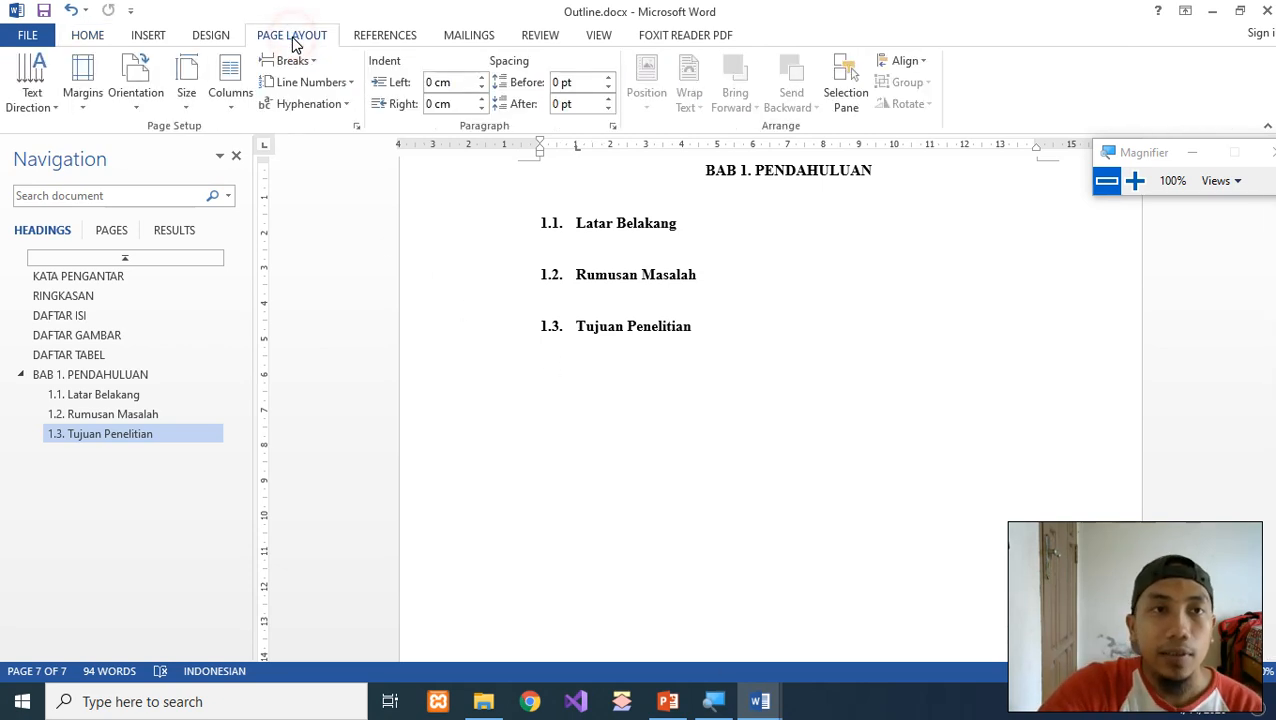
click(292, 60)
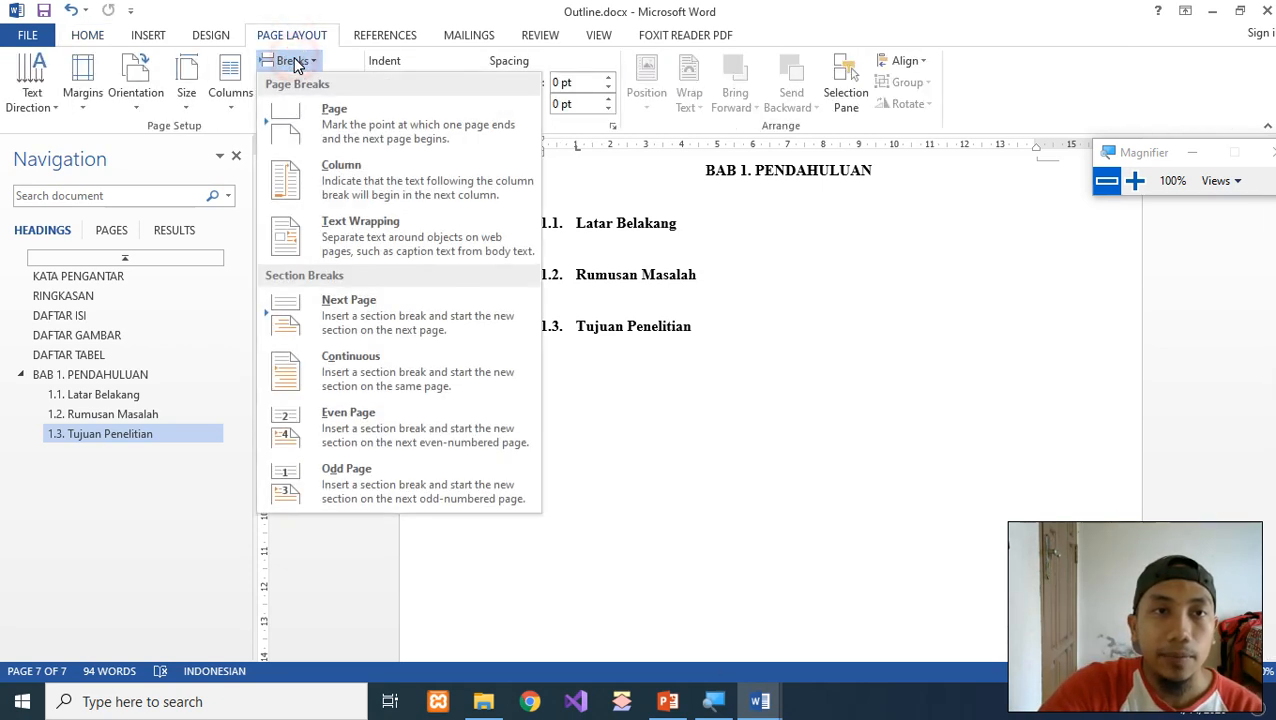
click(420, 320)
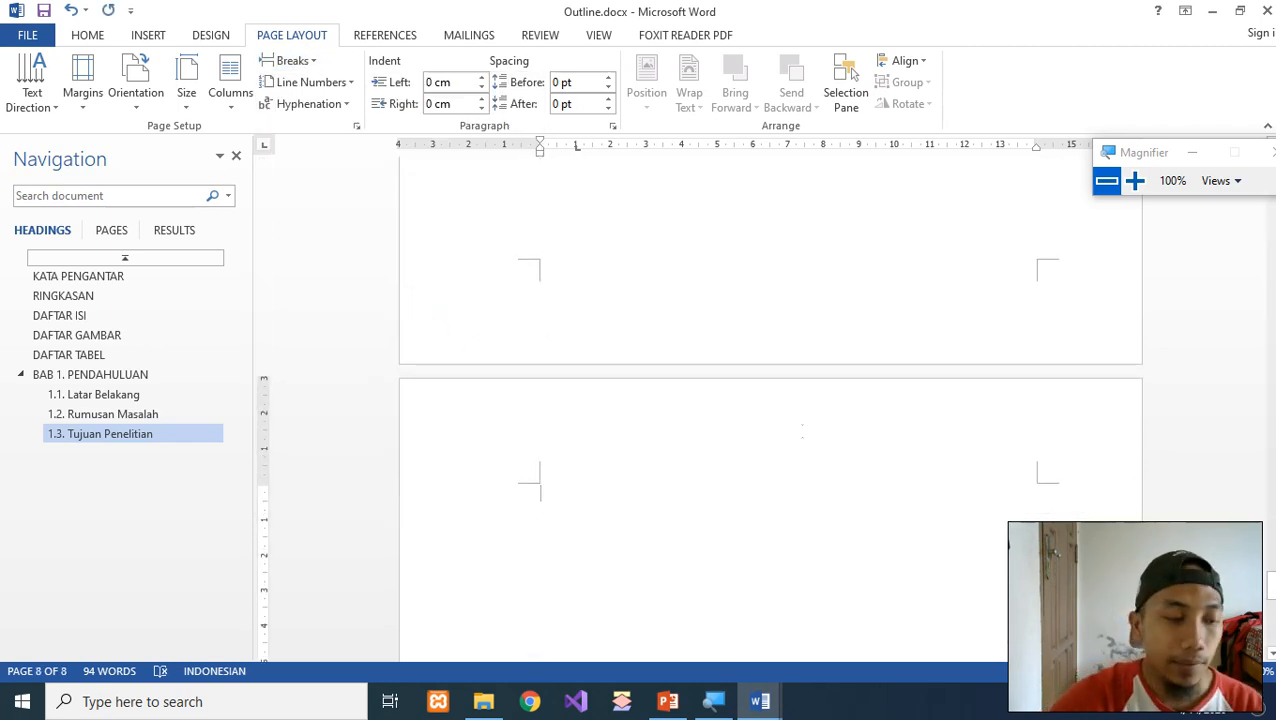
Step: Enter the chapter title BAB 2. TINJAUAN PUSTAKA on the new page and apply the Heading 1 style to it
text(BAB 2.)
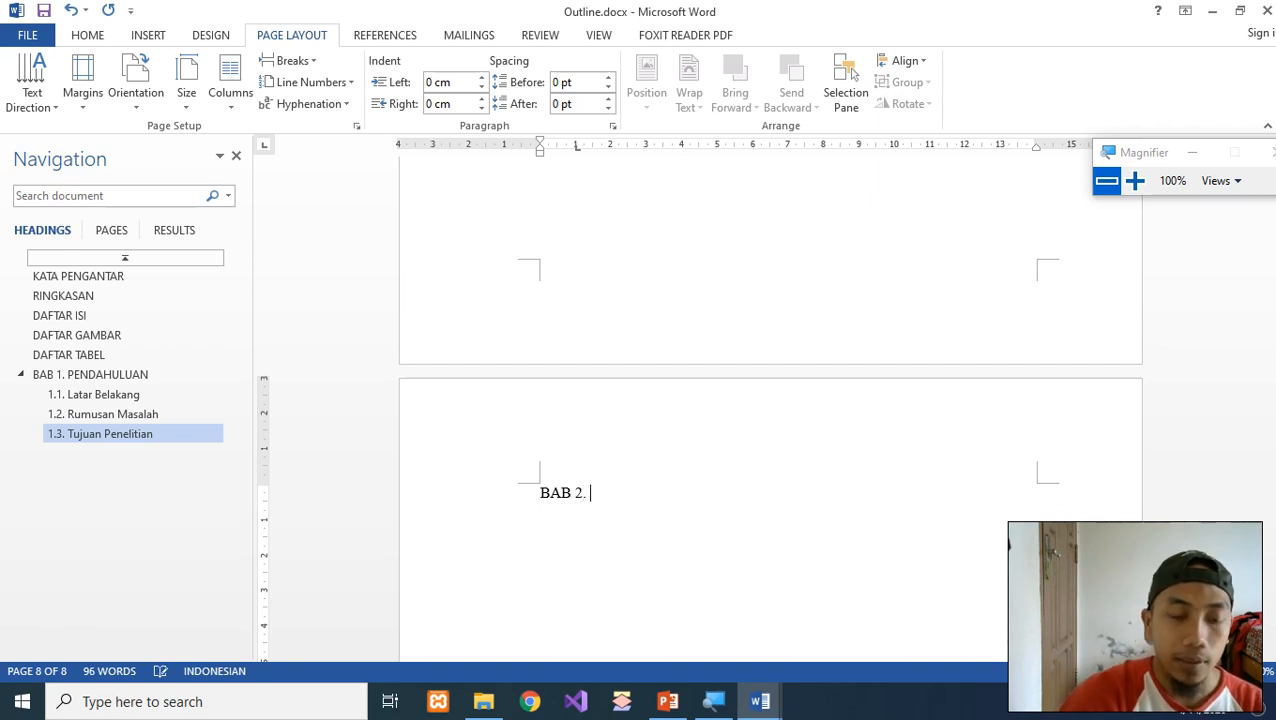
text( TINJAUAN )
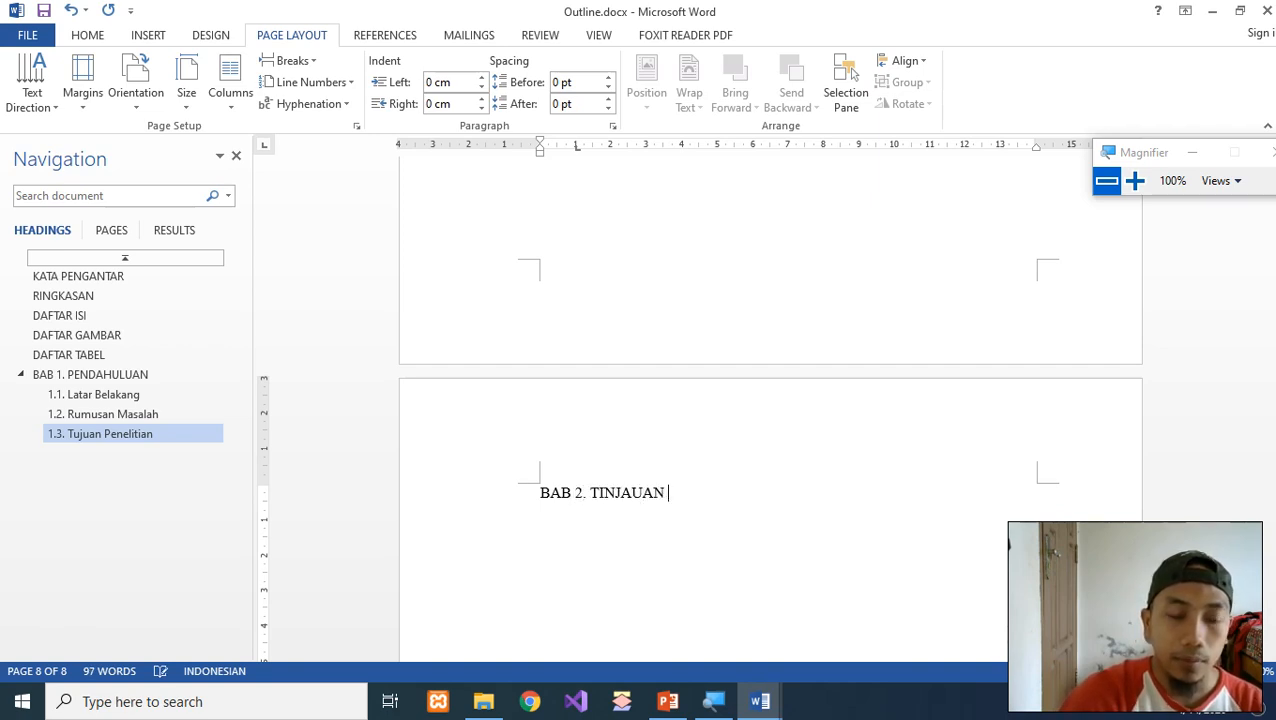
text(PUSTAKA)
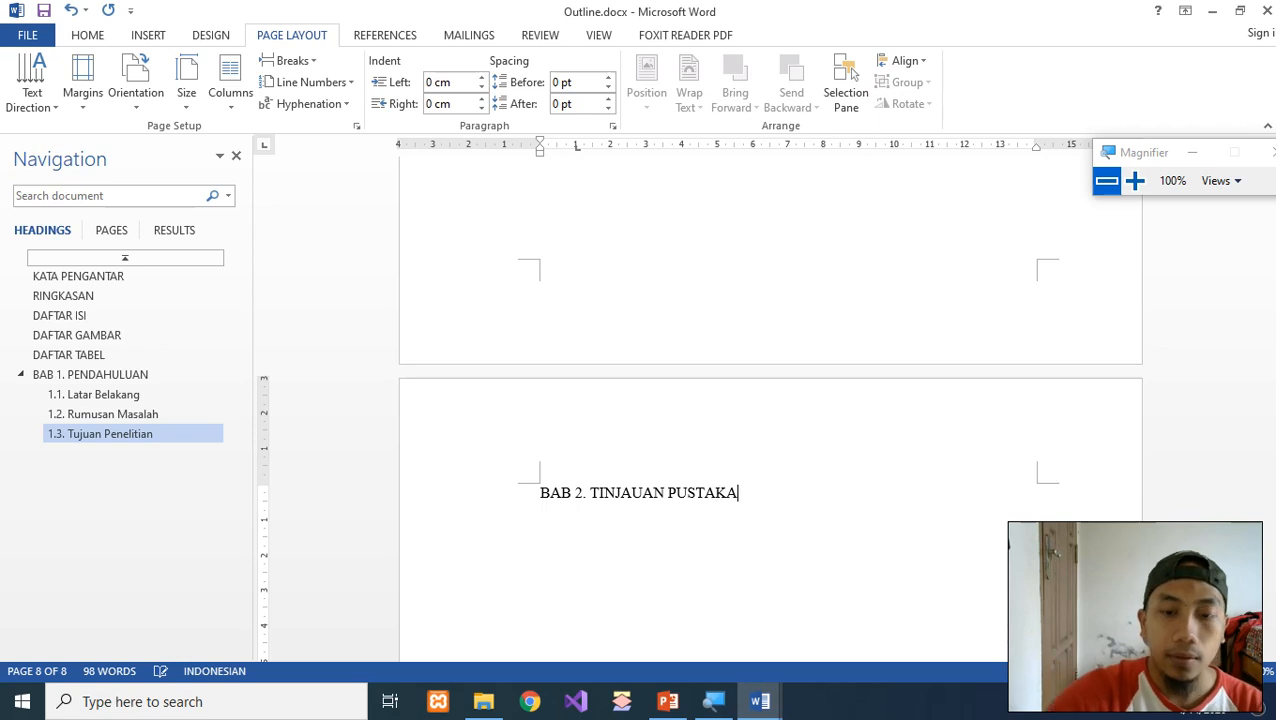
key(Return)
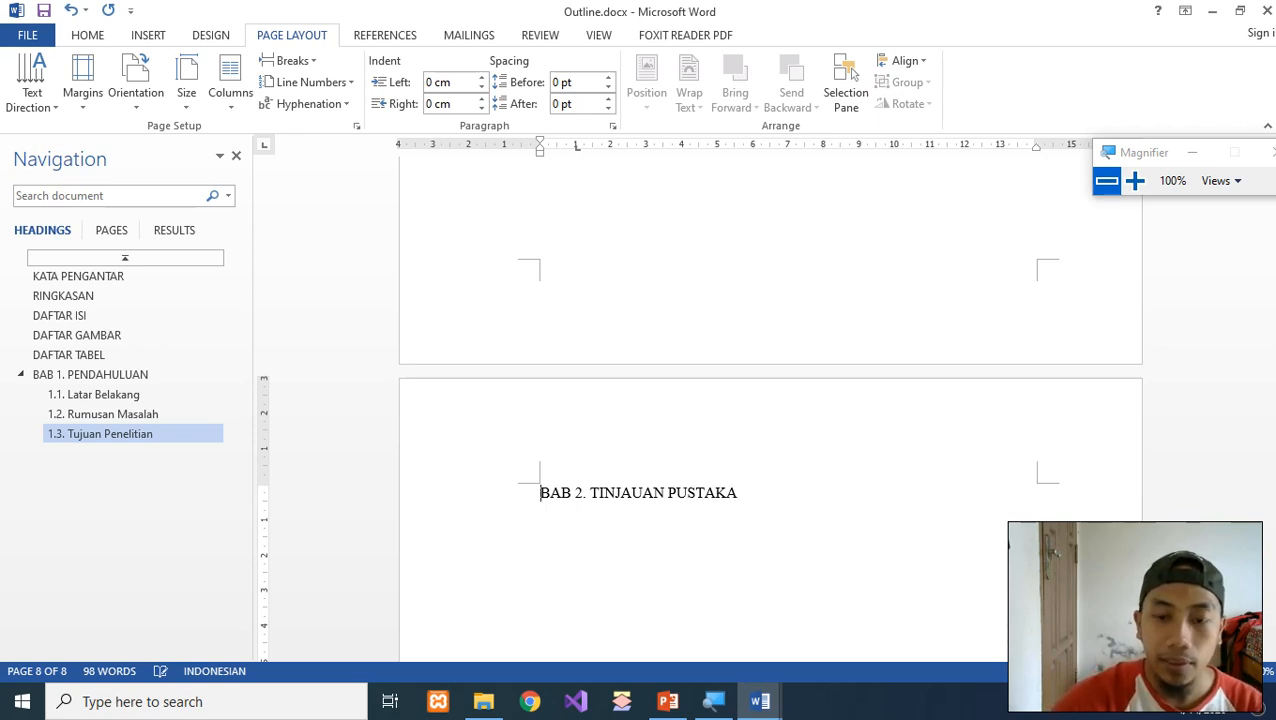
key(shift+End)
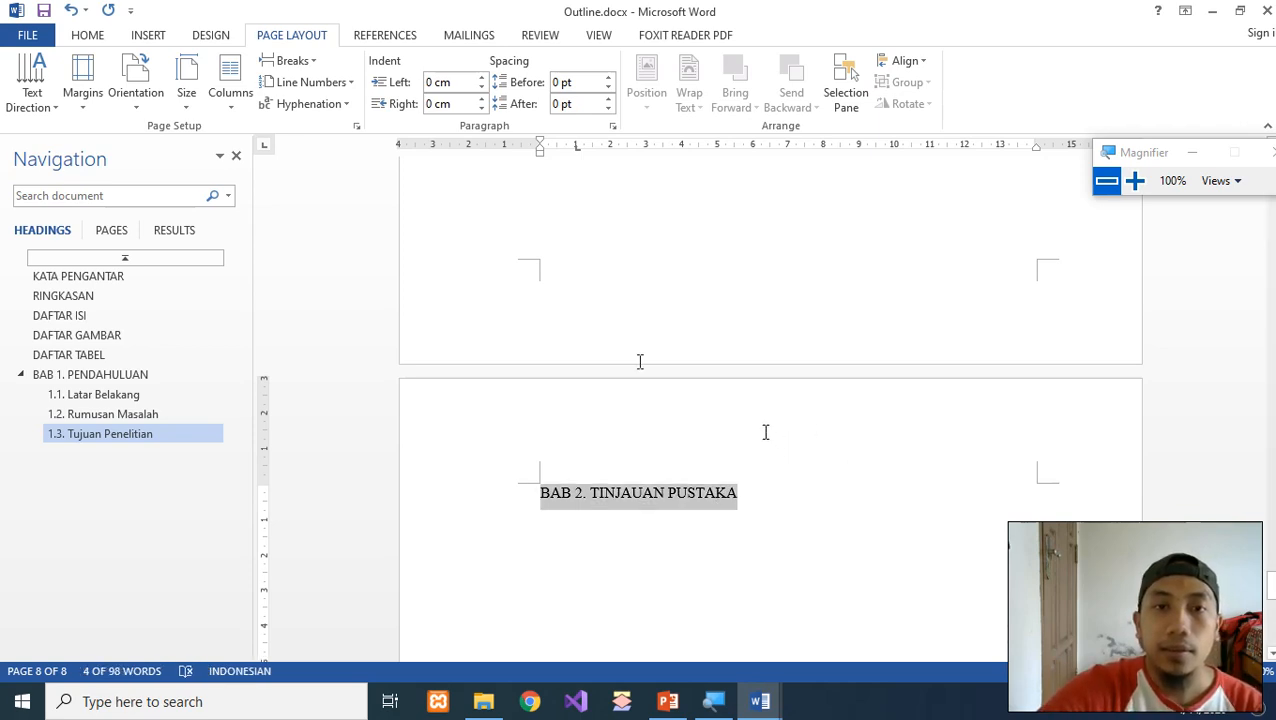
click(87, 35)
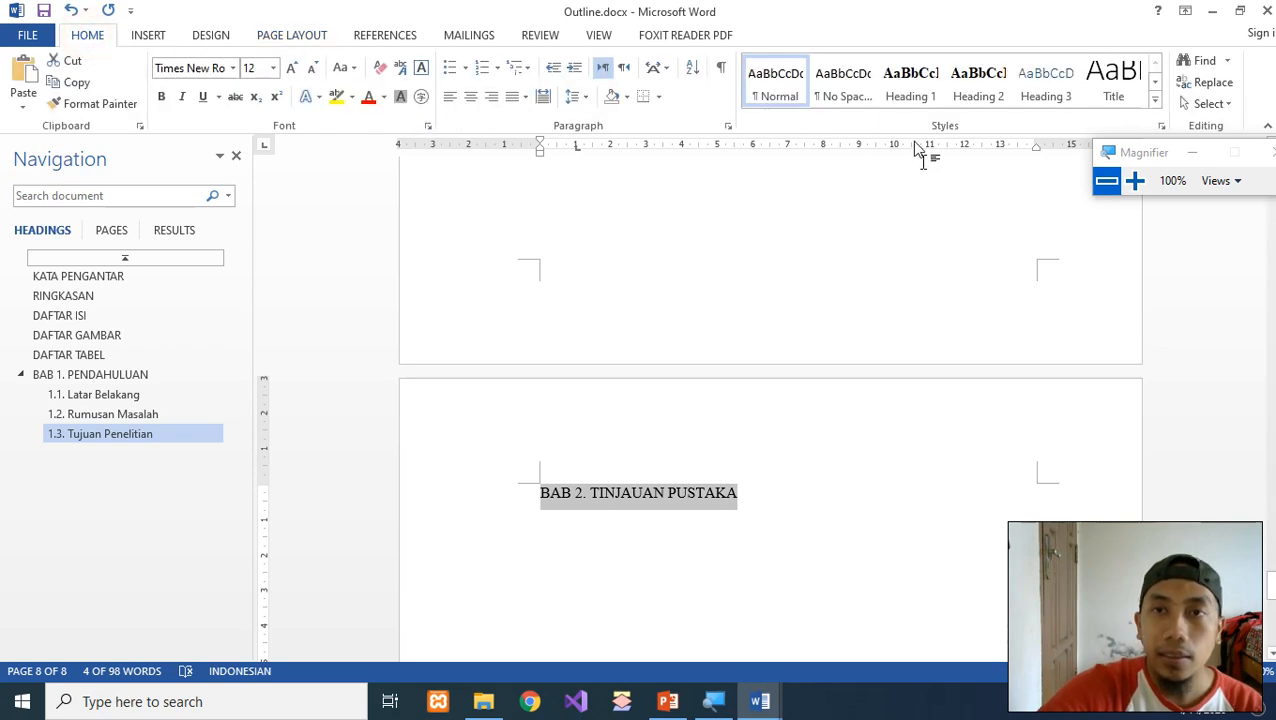
click(911, 82)
key(Down)
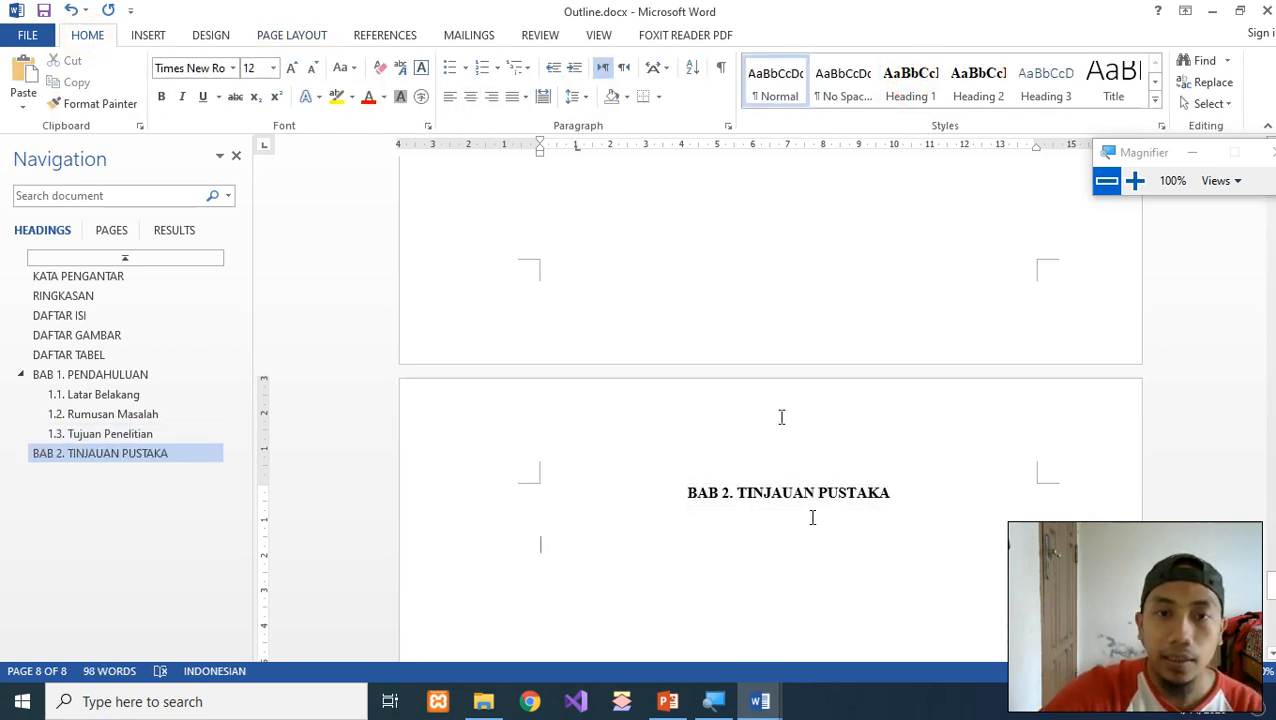
Step: Insert a Next Page section break below the BAB 2. TINJAUAN PUSTAKA heading
click(292, 35)
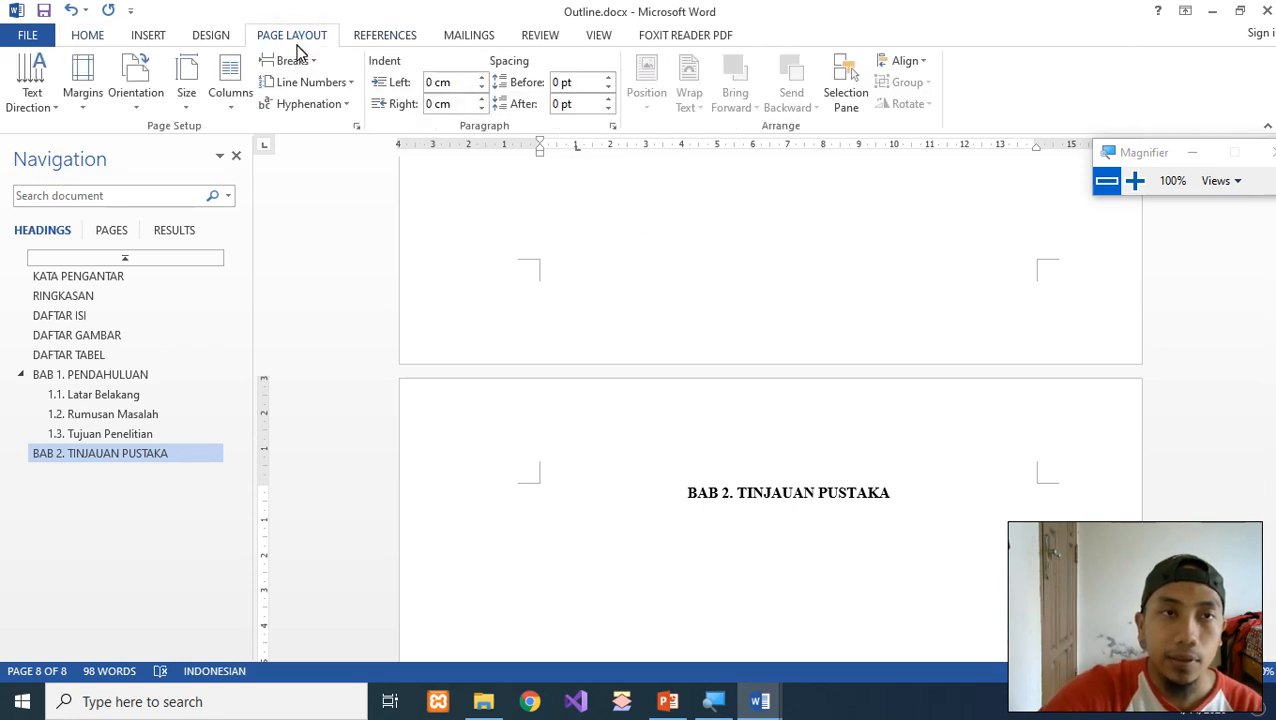
click(293, 60)
click(388, 334)
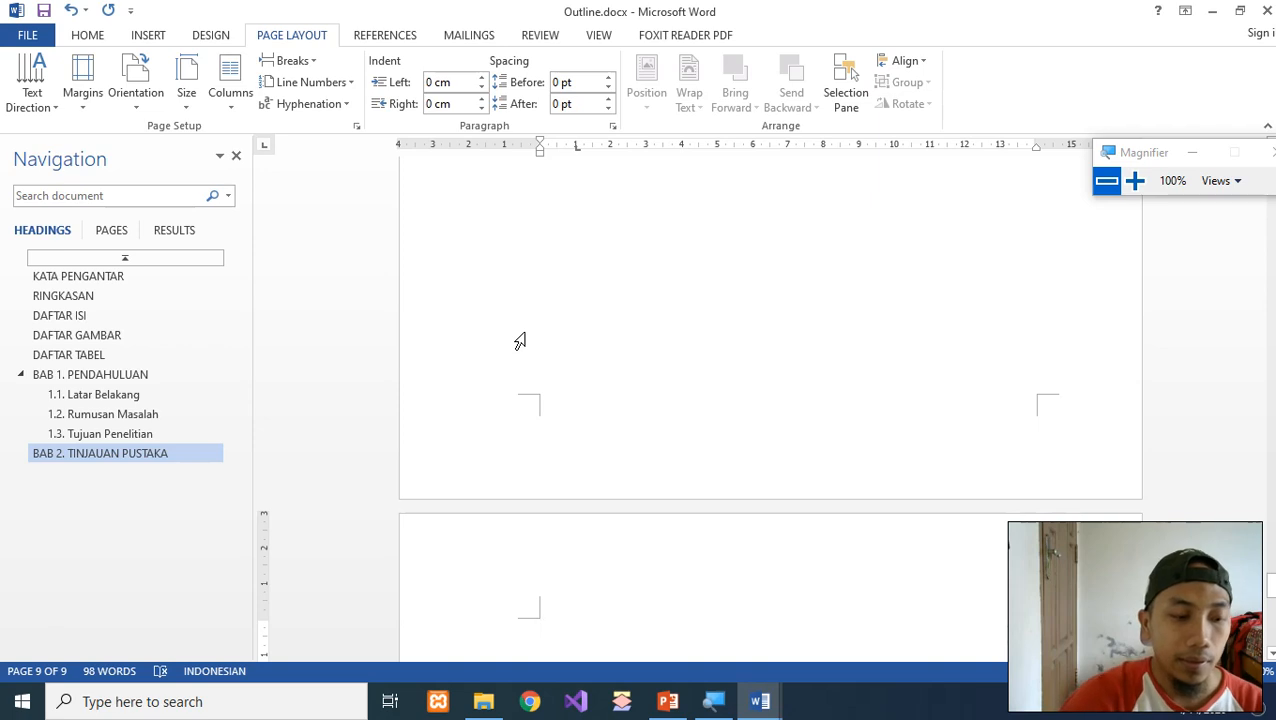
Step: Enter the chapter title BAB 3. METODE PENELITIAN on the new page, with an empty line below, and apply the Heading 1 style to it
text(BAB 34)
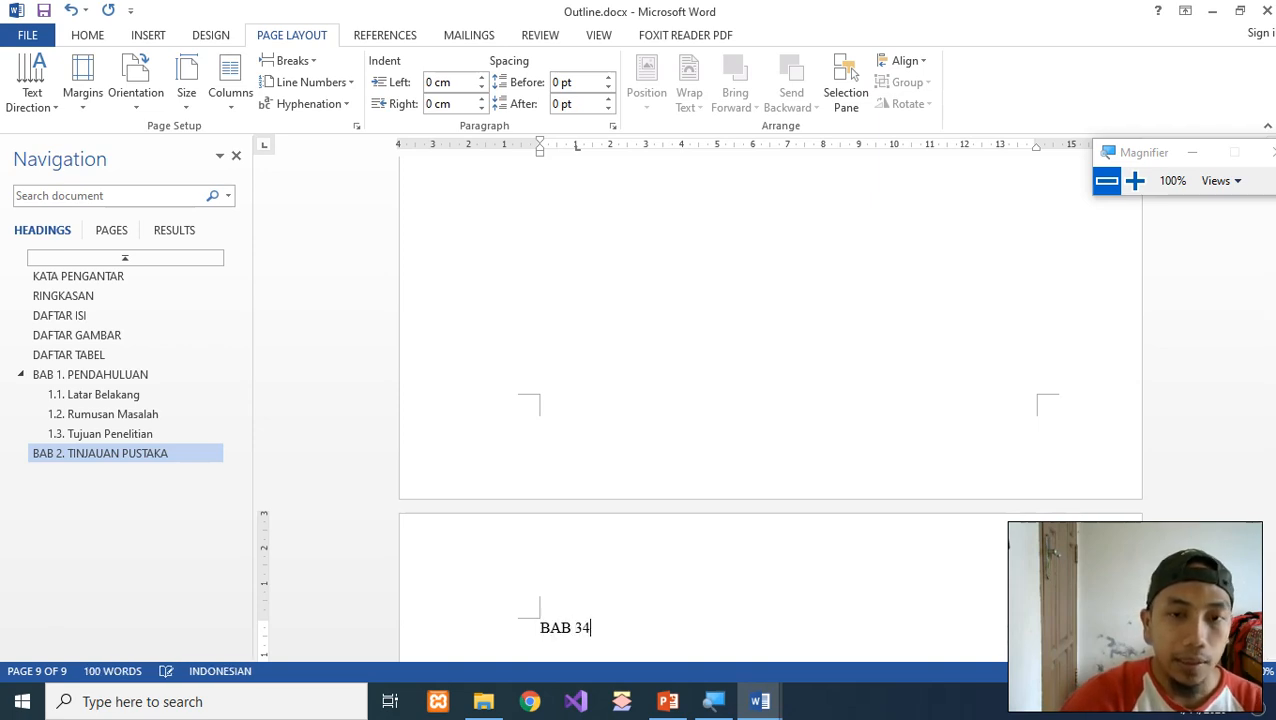
key(BackSpace)
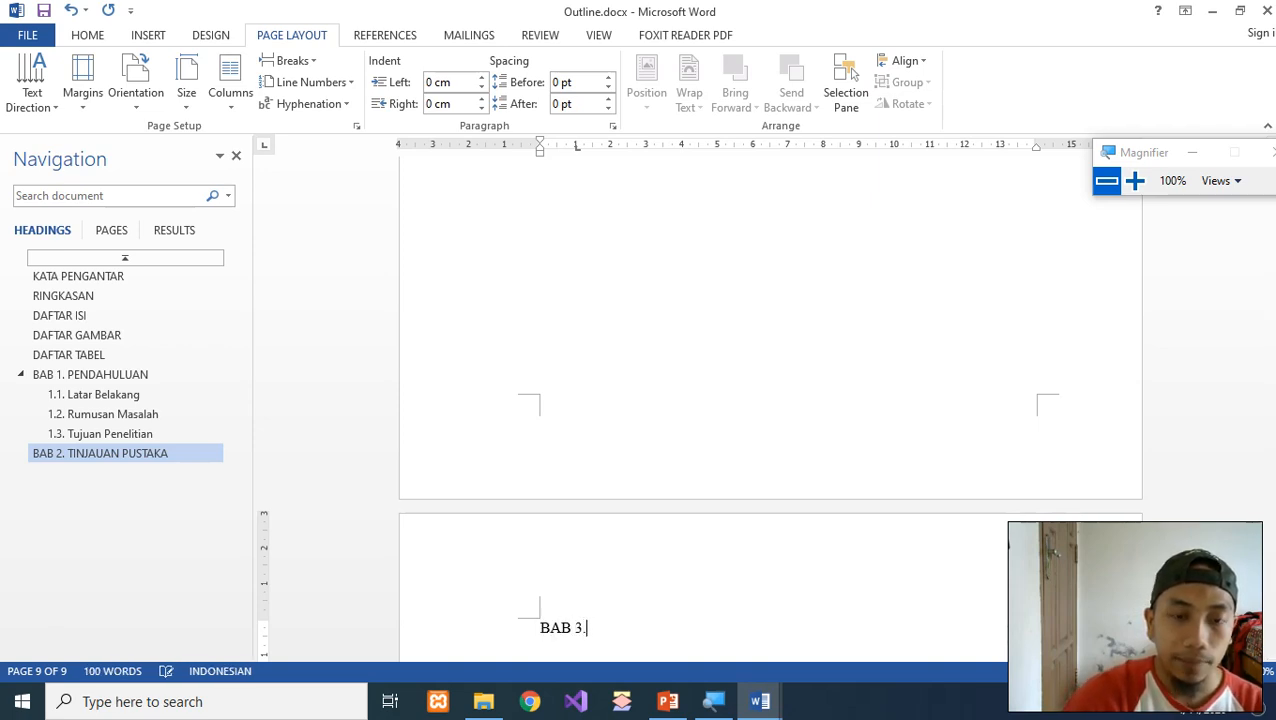
text(. ME)
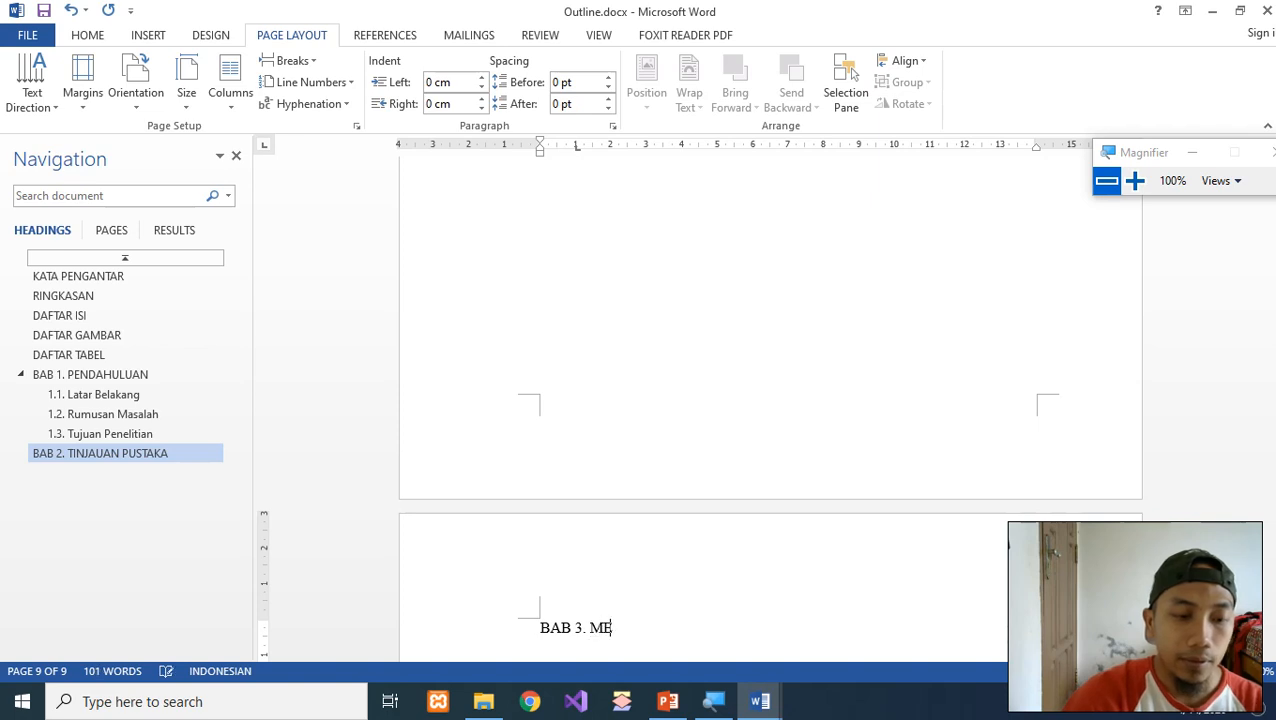
text(TODE PENELITIAN)
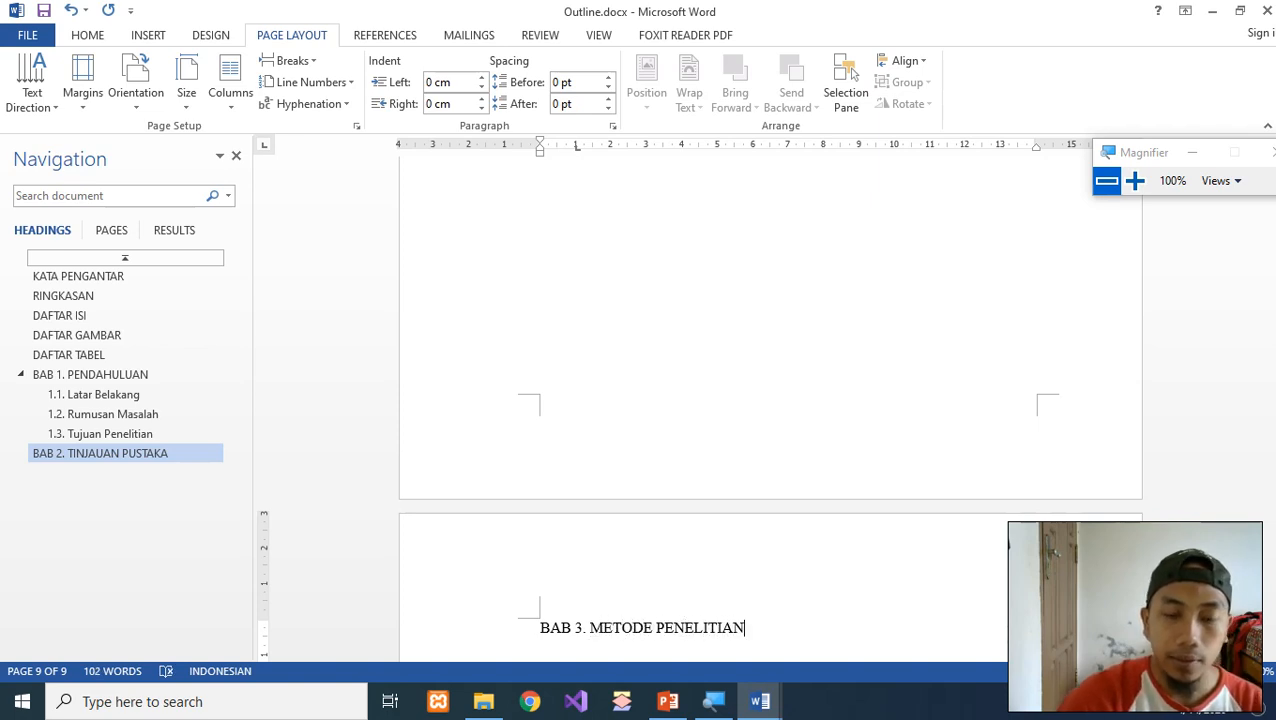
key(Return)
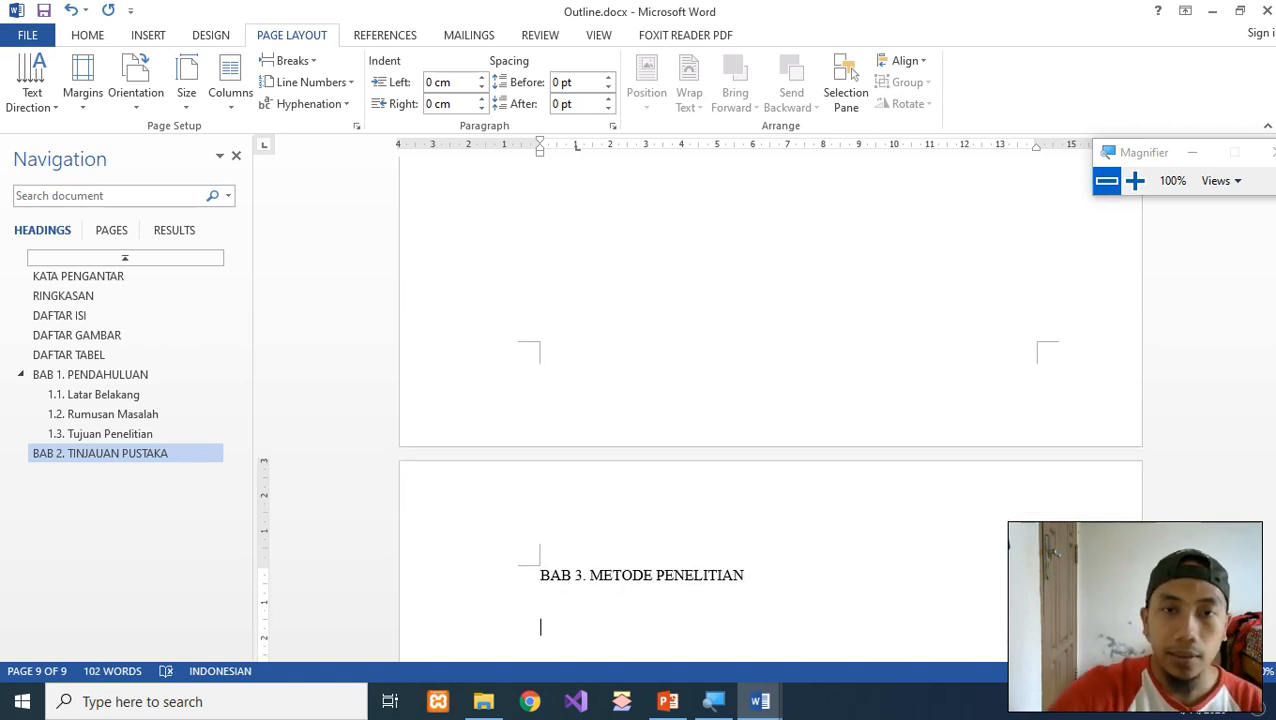
scroll(546, 401, down, 2)
click(538, 436)
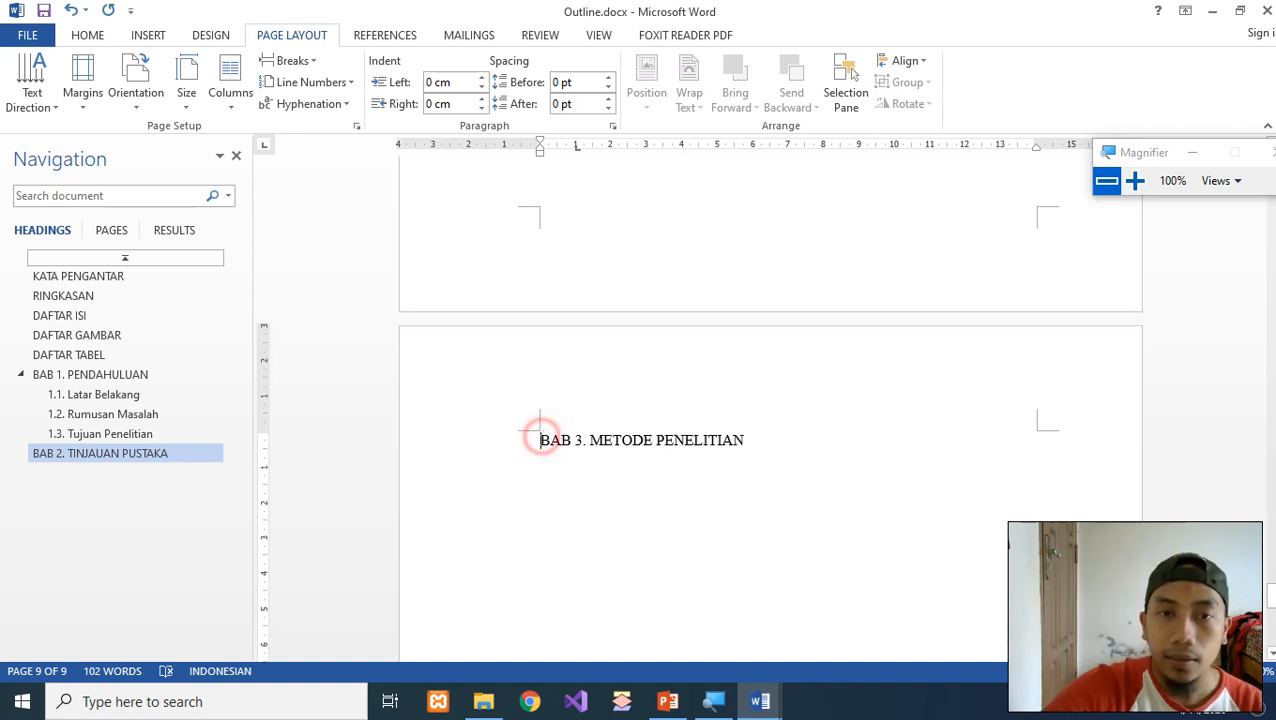
shift+click(743, 437)
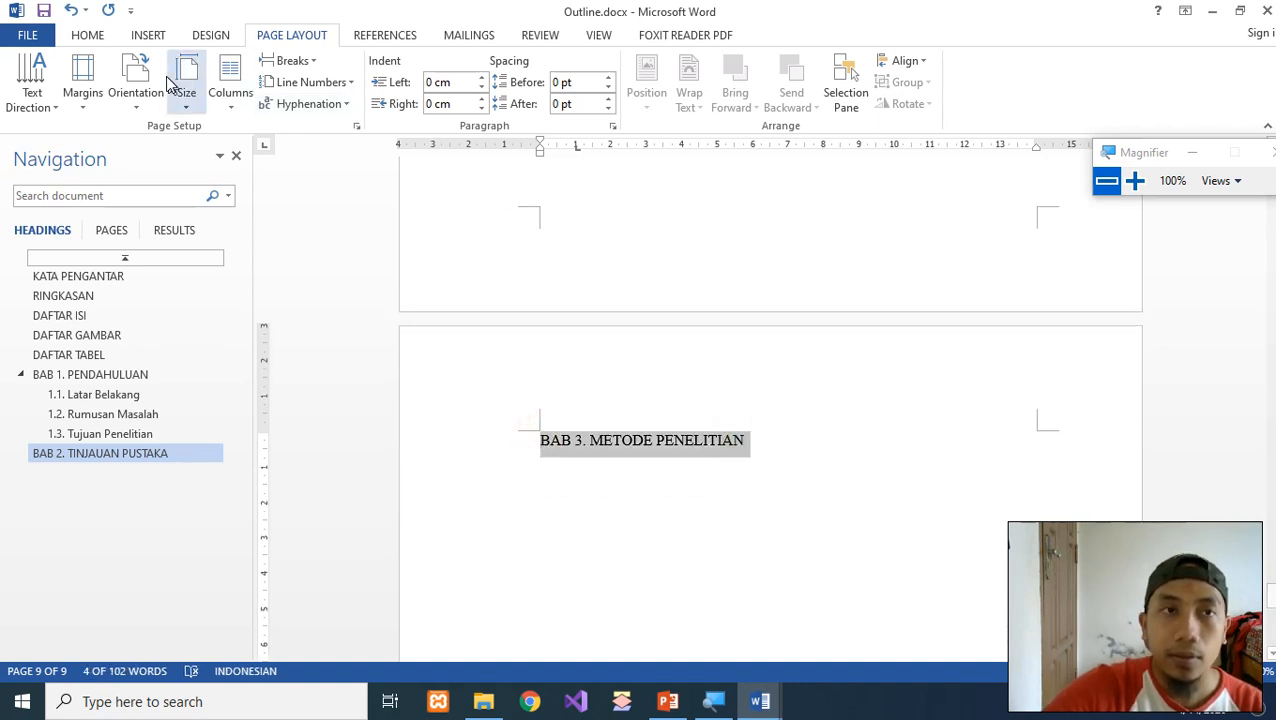
click(88, 35)
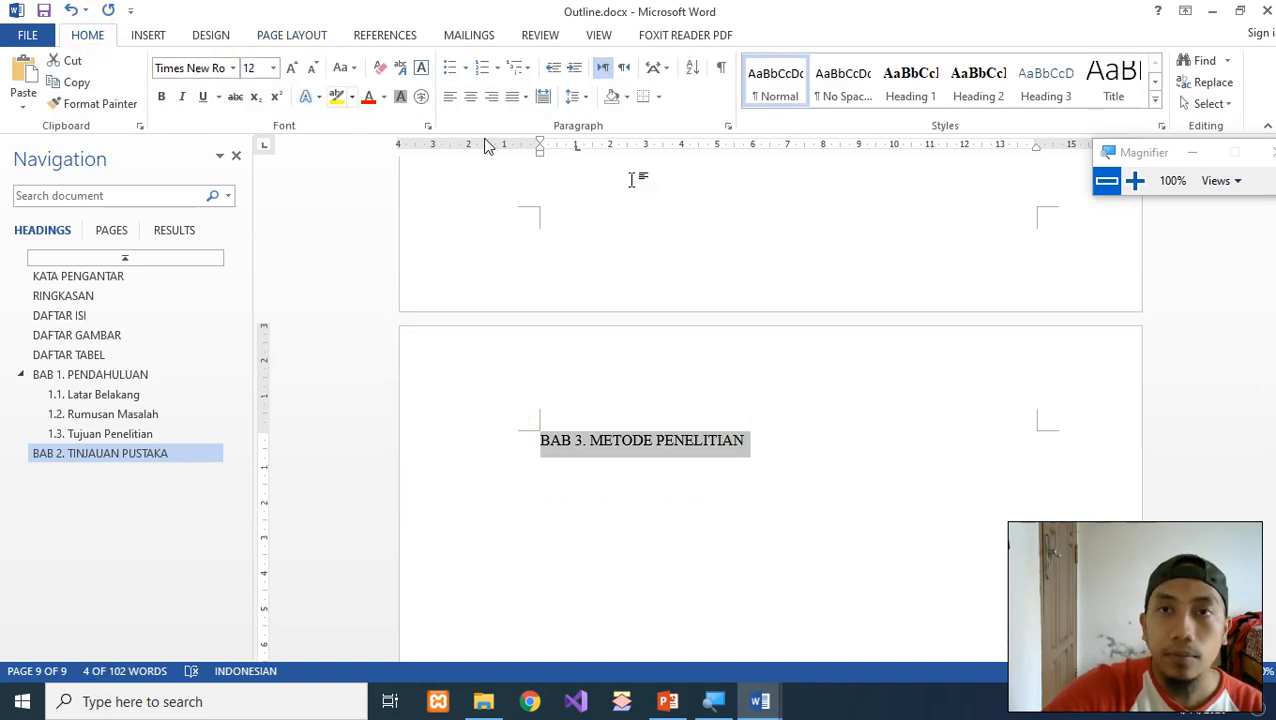
click(915, 88)
scroll(856, 433, down, 1)
click(817, 387)
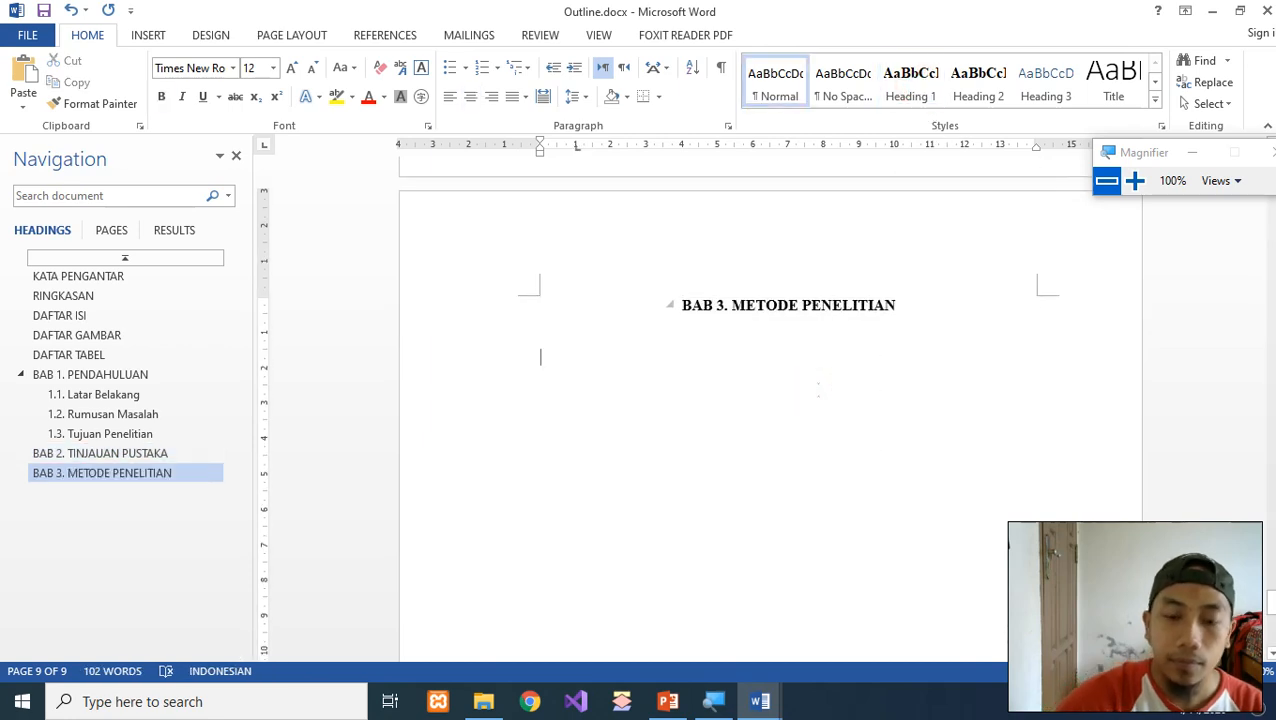
Step: Insert a Next Page section break below the BAB 3. METODE PENELITIAN heading
click(292, 32)
click(290, 60)
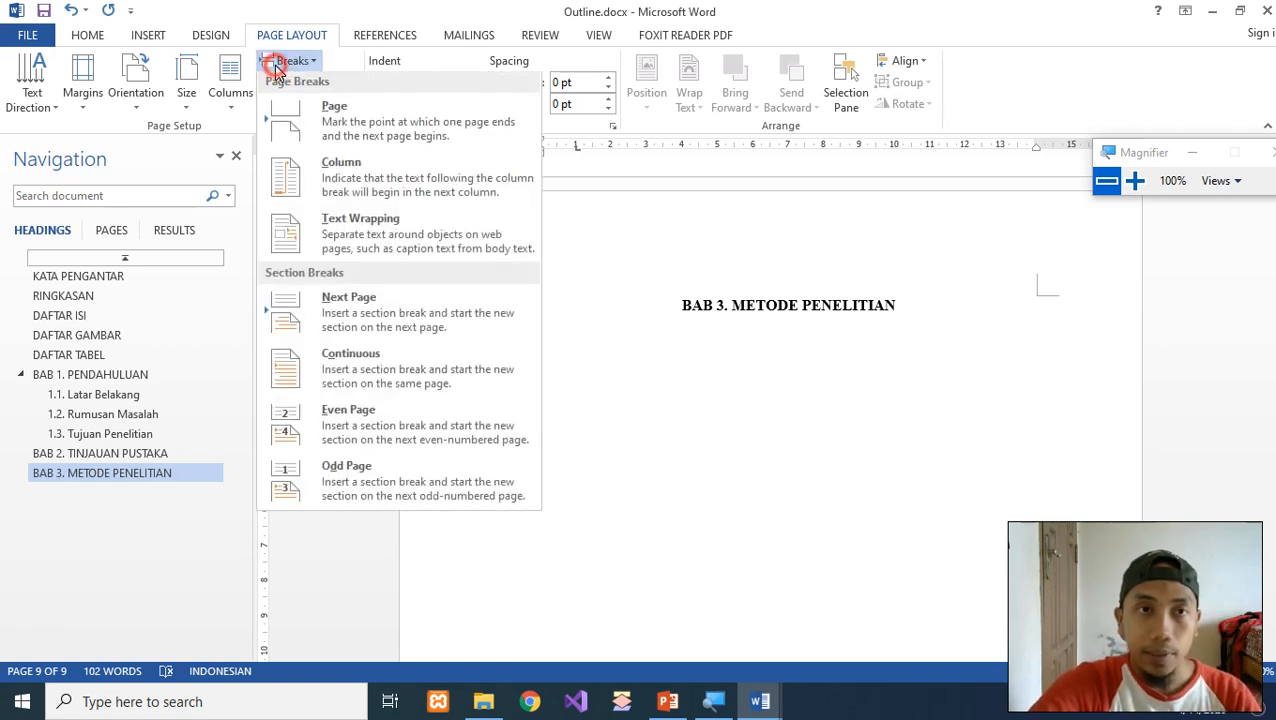
click(390, 305)
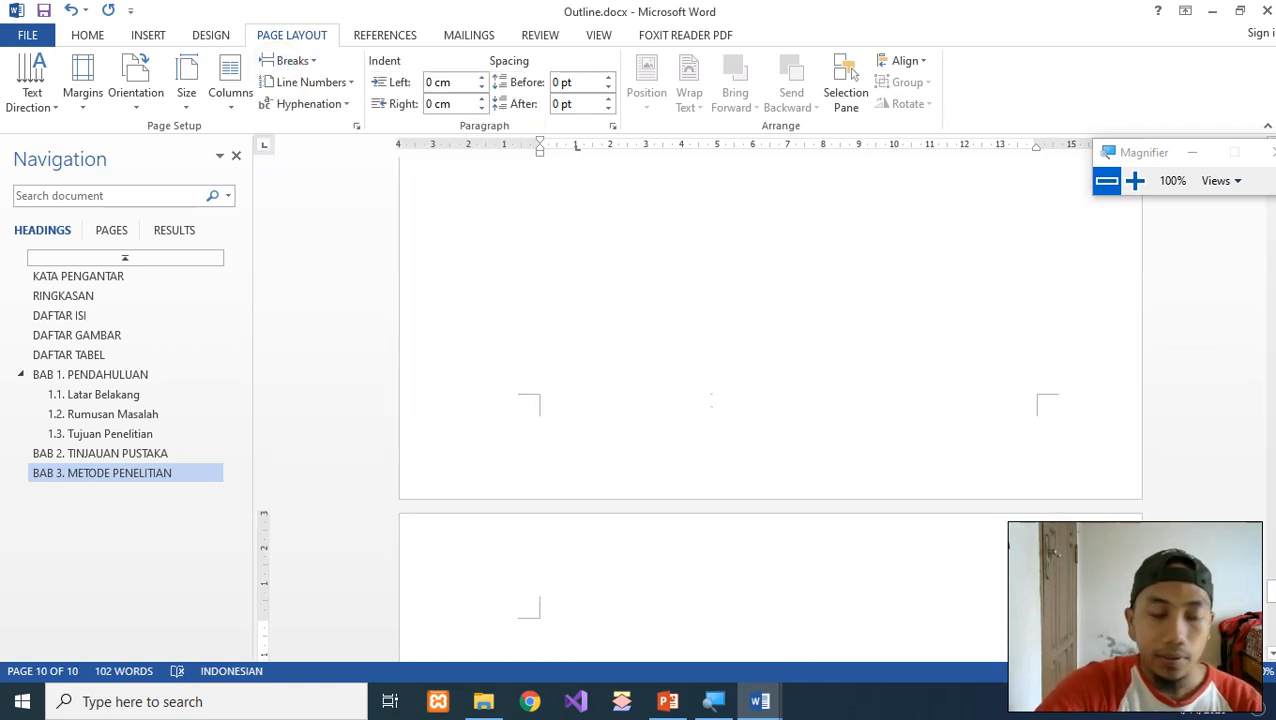
Step: Enter the chapter title BAB 4. HASIL DAN PEMBAHASAN on the new page, with an empty line below, and apply the Heading 1 style to it
text(b)
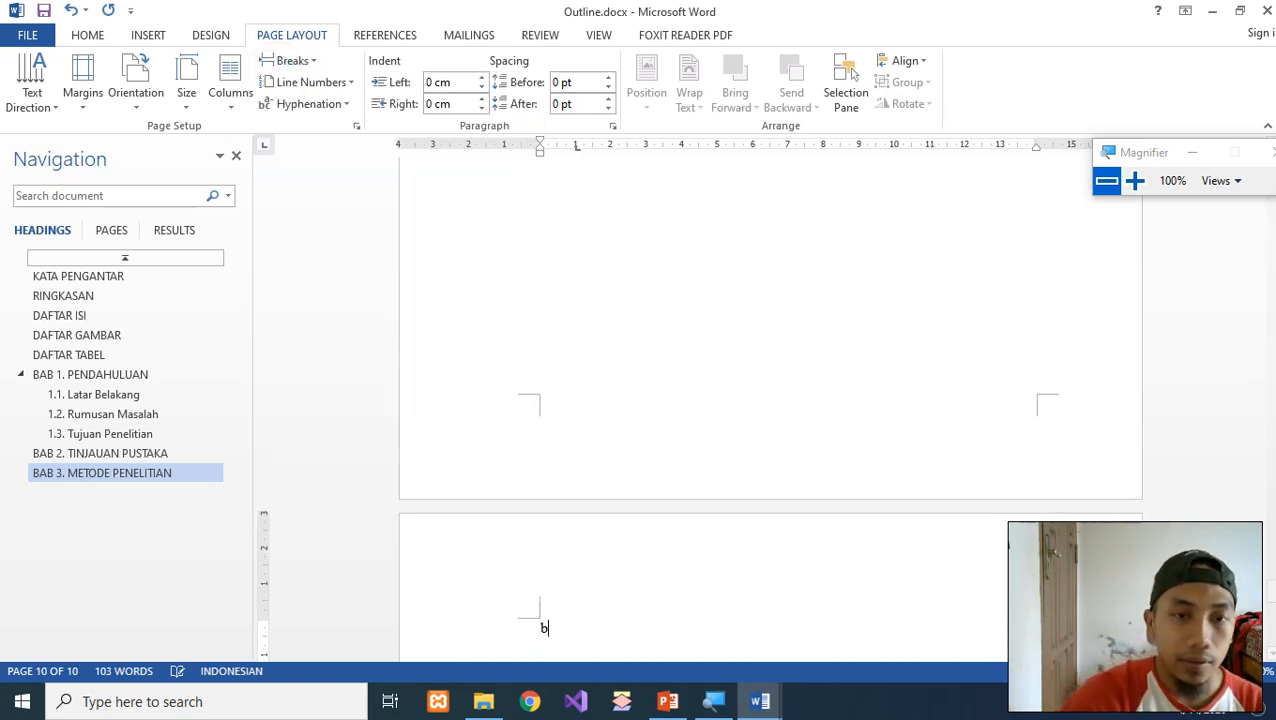
key(BackSpace)
text(BAB 4)
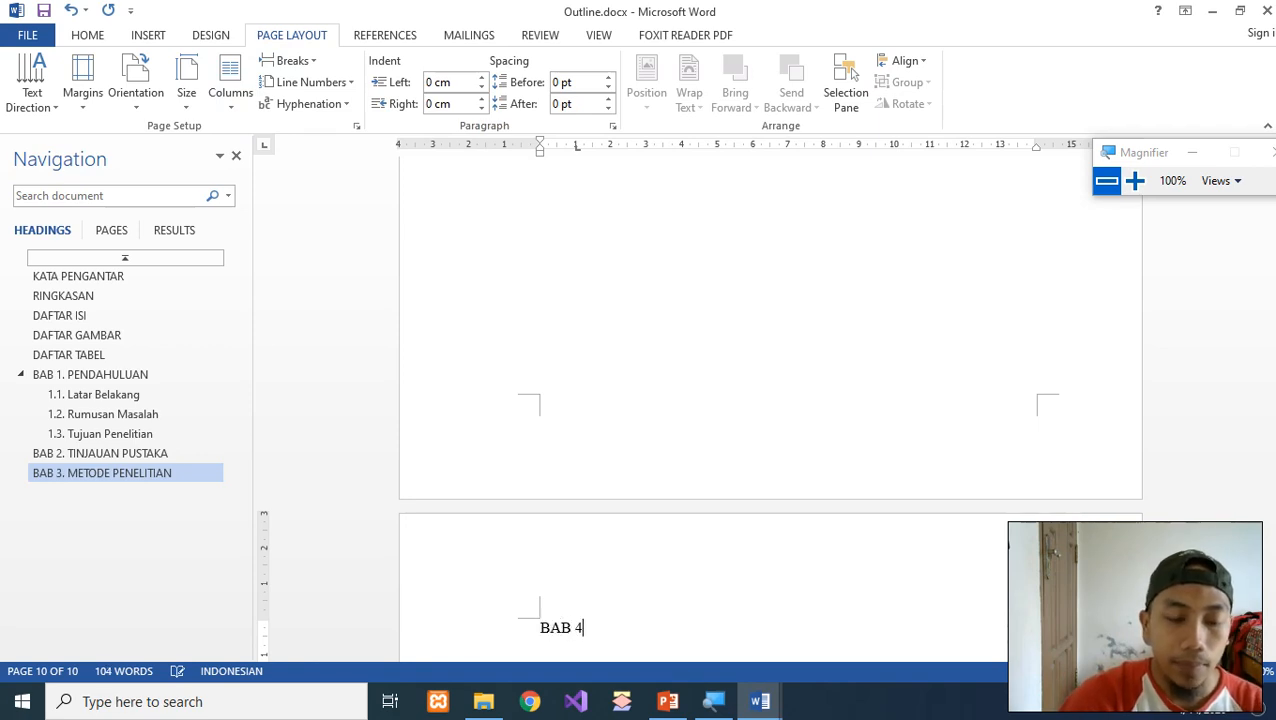
text(. HASIL D)
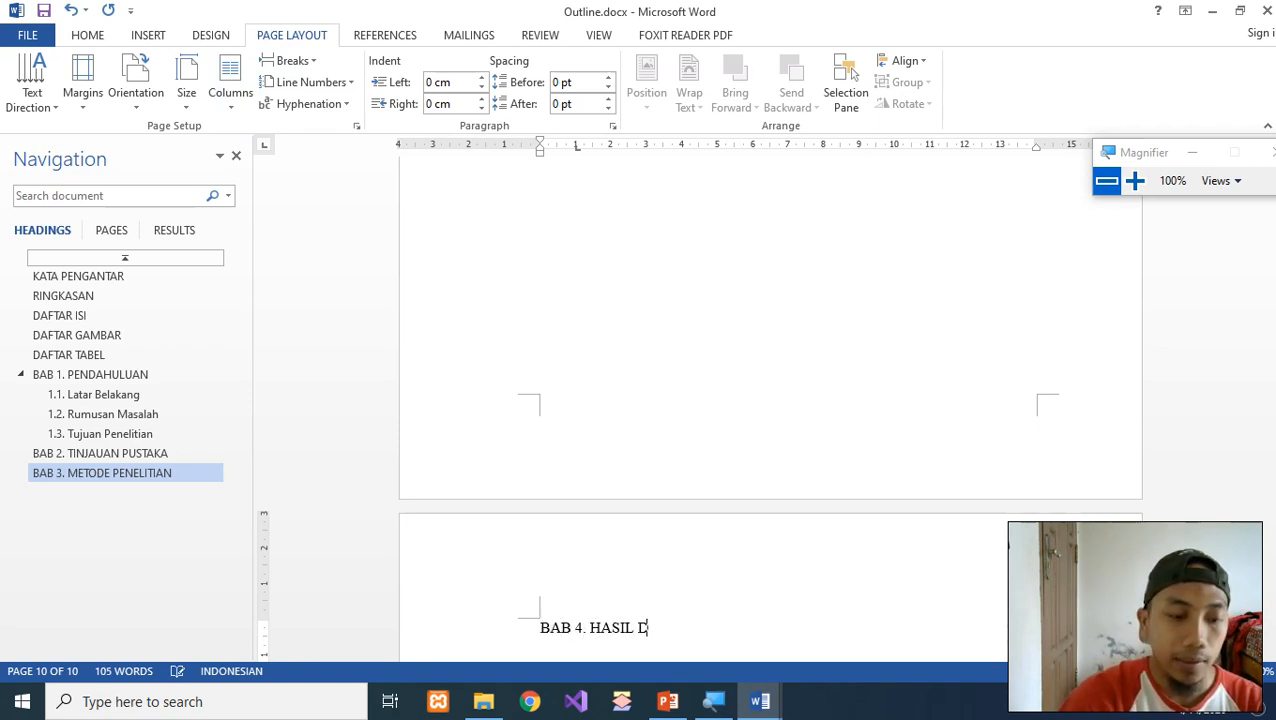
text(AN PEMBAH)
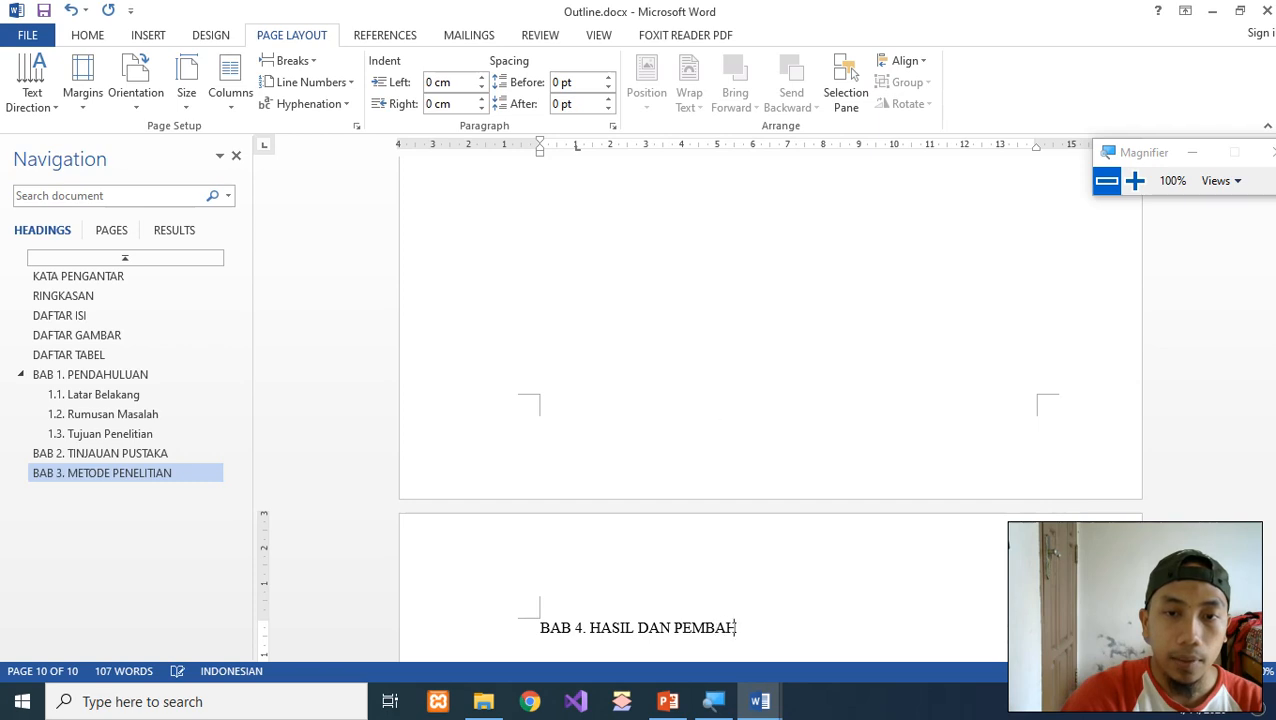
text(ASAN)
key(Return)
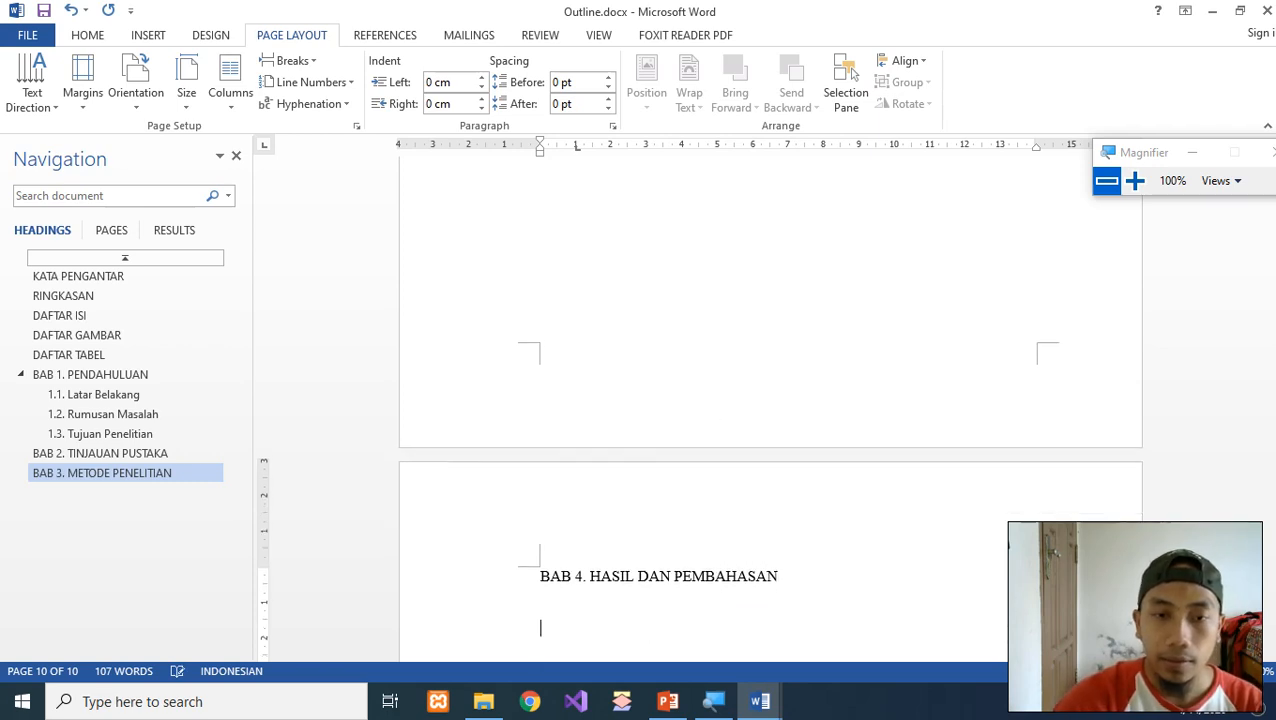
key(Up)
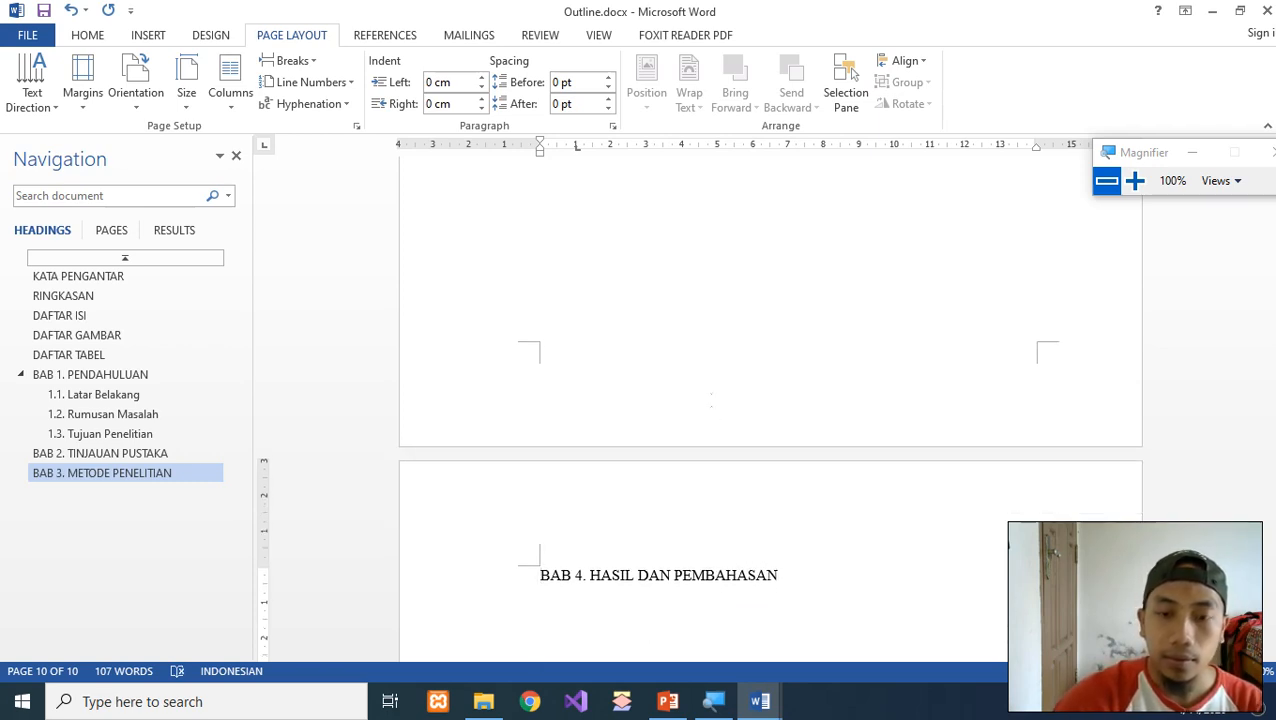
key(shift+End)
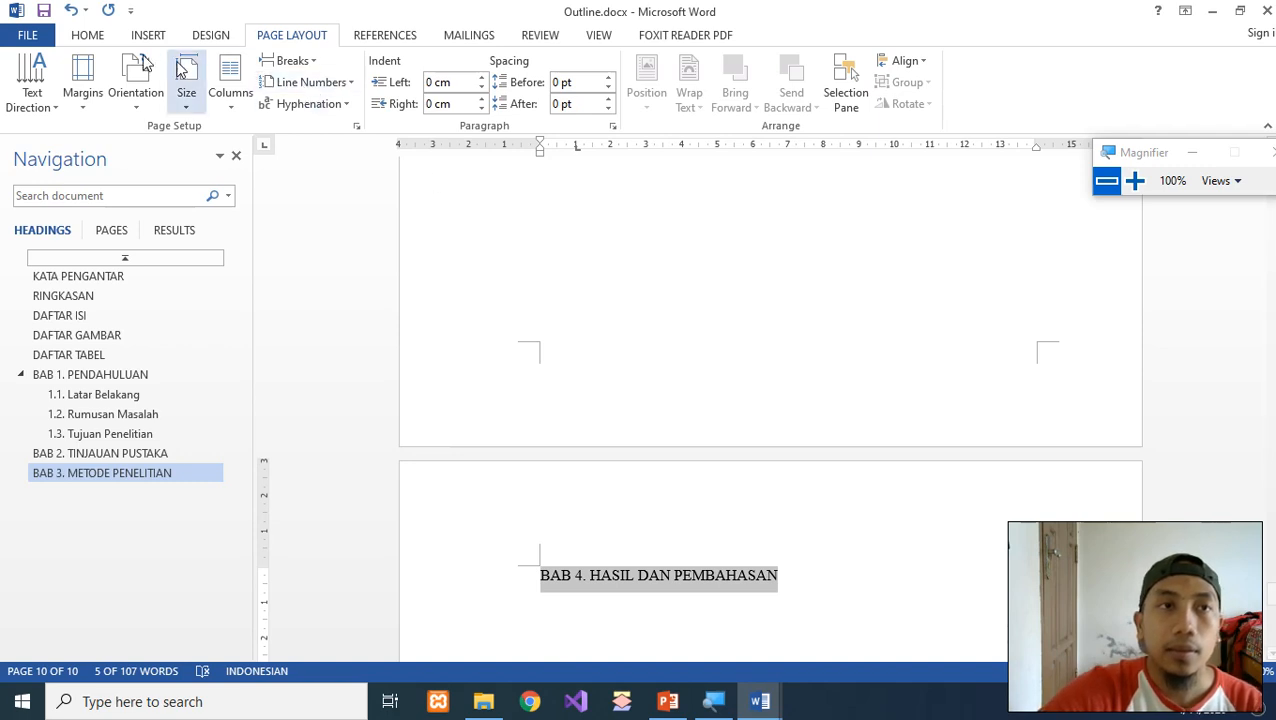
click(87, 35)
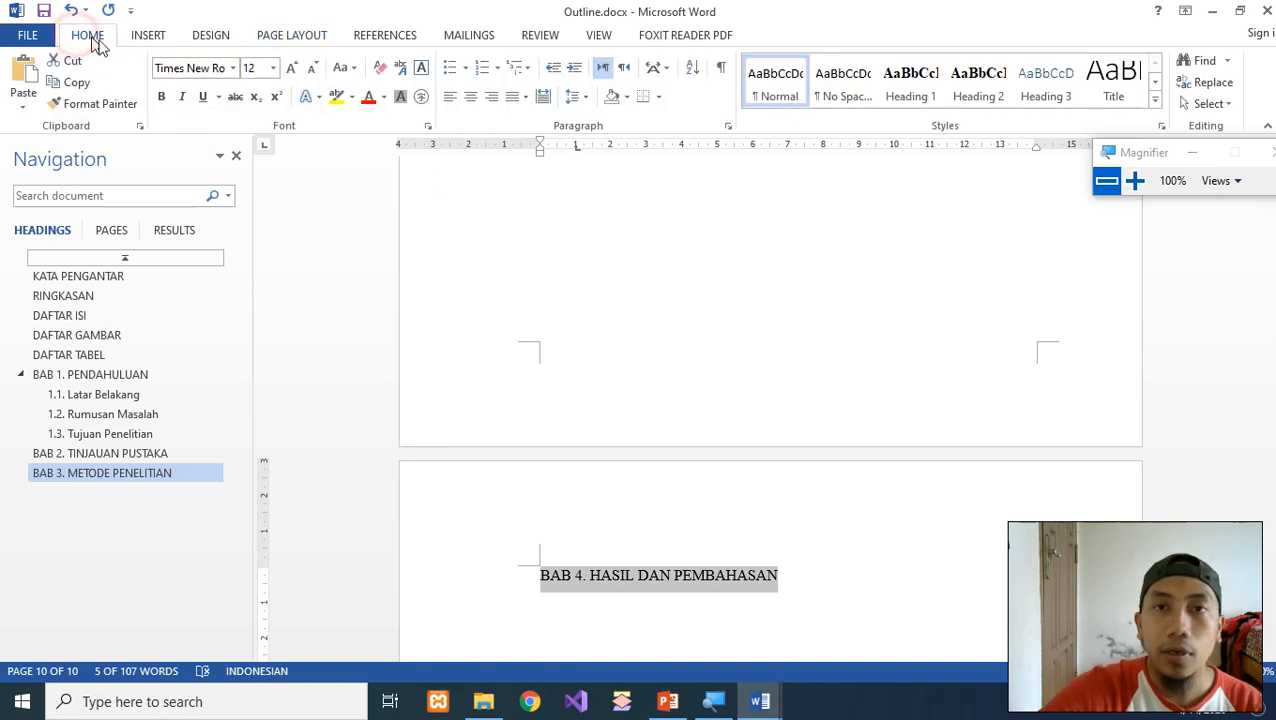
click(910, 90)
click(824, 357)
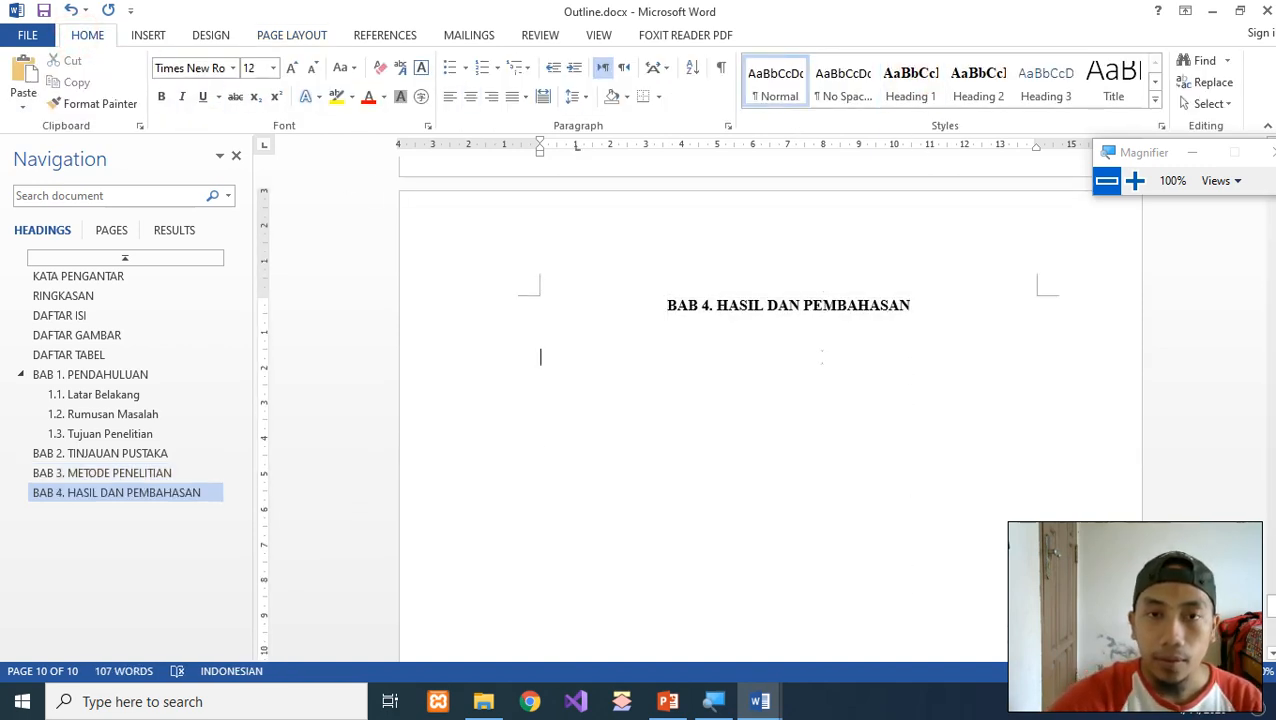
Step: Insert a Next Page section break on the empty line below the BAB 4. HASIL DAN PEMBAHASAN heading
click(801, 346)
click(755, 405)
click(748, 448)
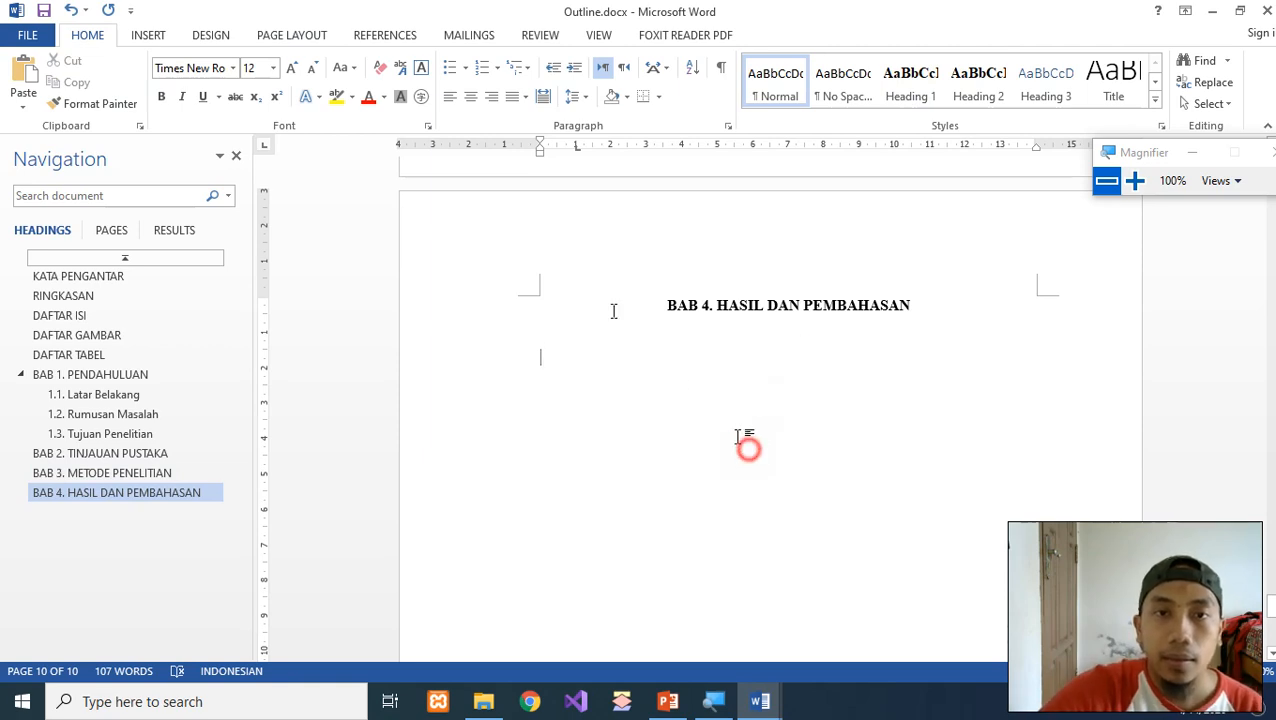
click(281, 36)
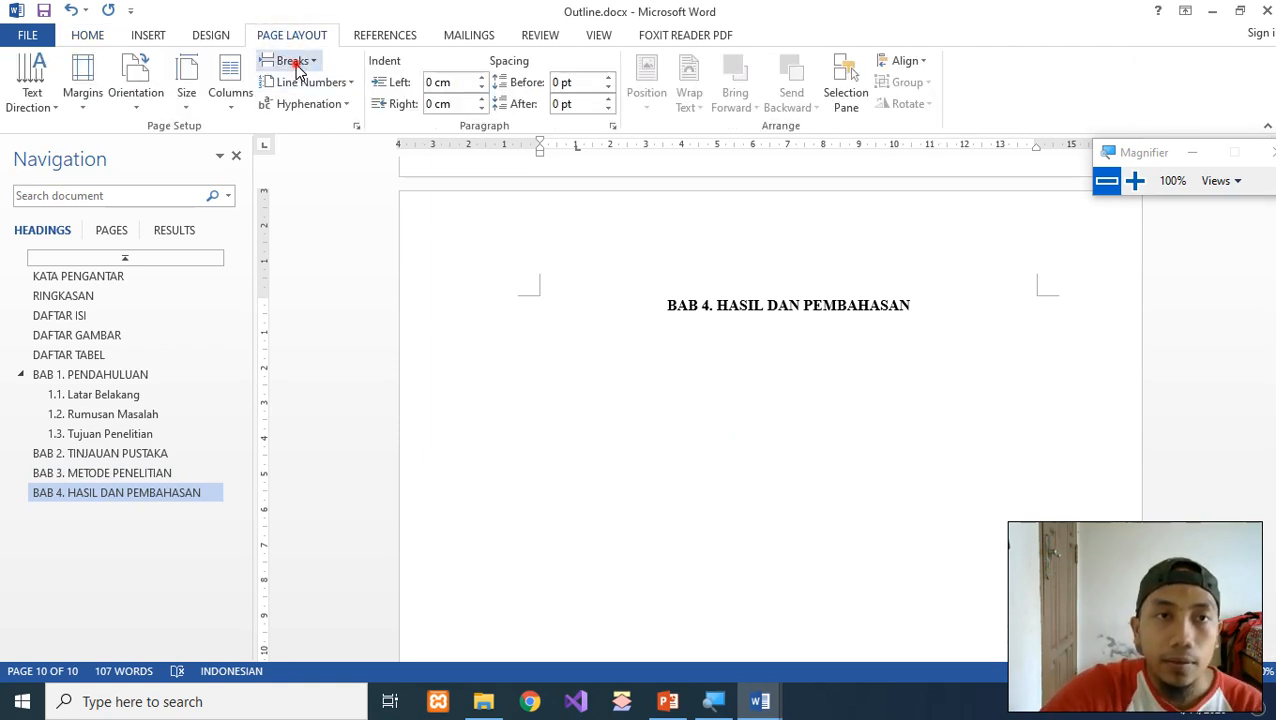
click(292, 60)
click(366, 328)
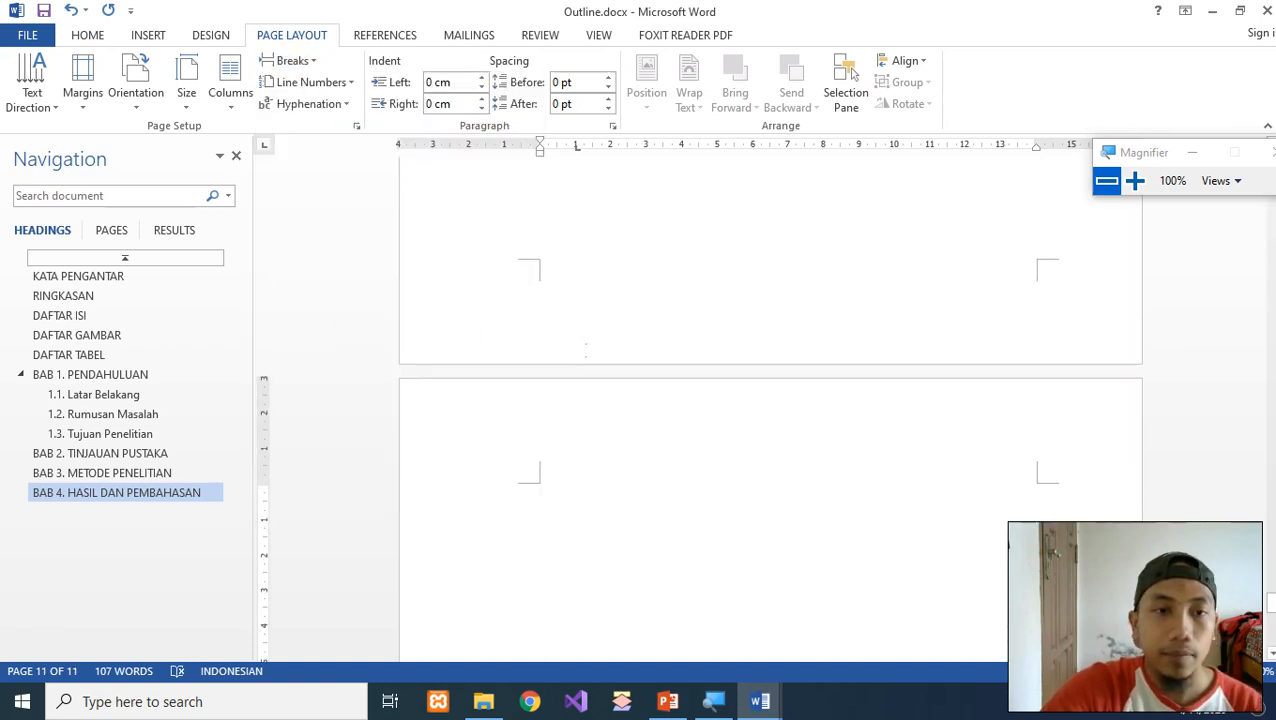
Step: Enter the chapter title BAB 5. KESIMPULAN DAN SARAN on the new page, with an empty line below, and apply the Heading 1 style to it
text(BAB 5. KESIMPULAN DAN SARAN)
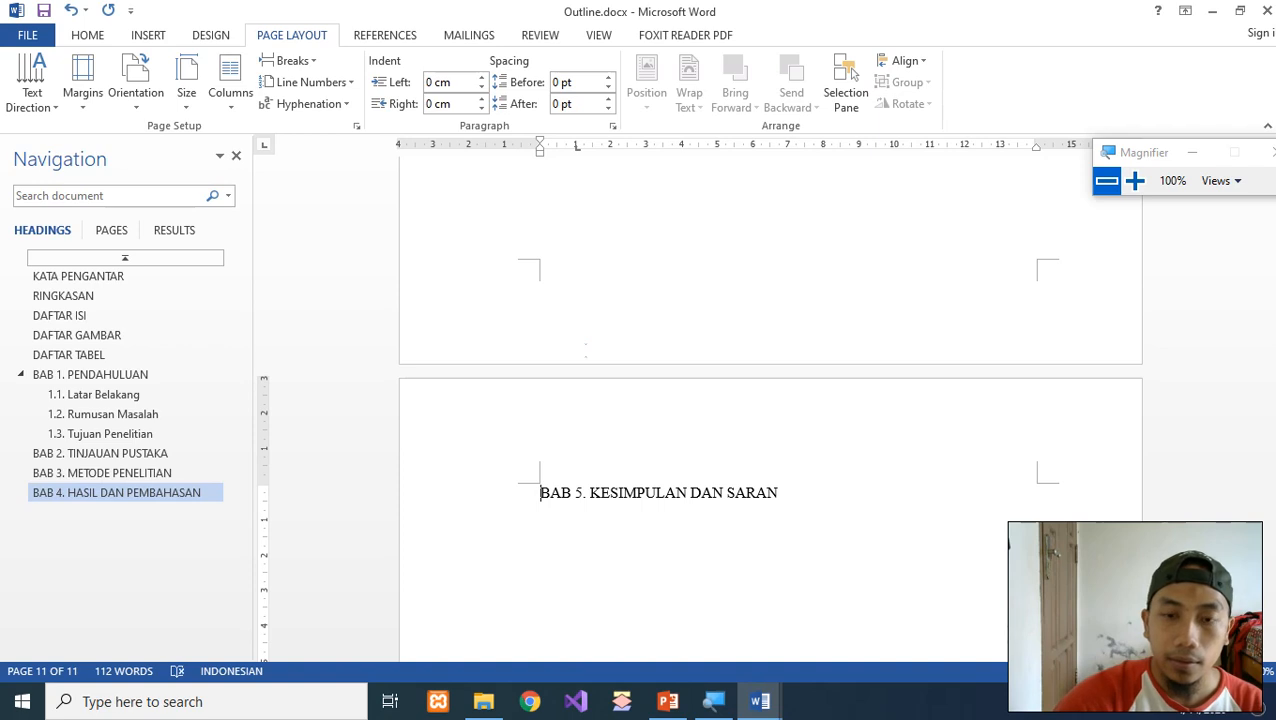
key(shift+End)
click(87, 35)
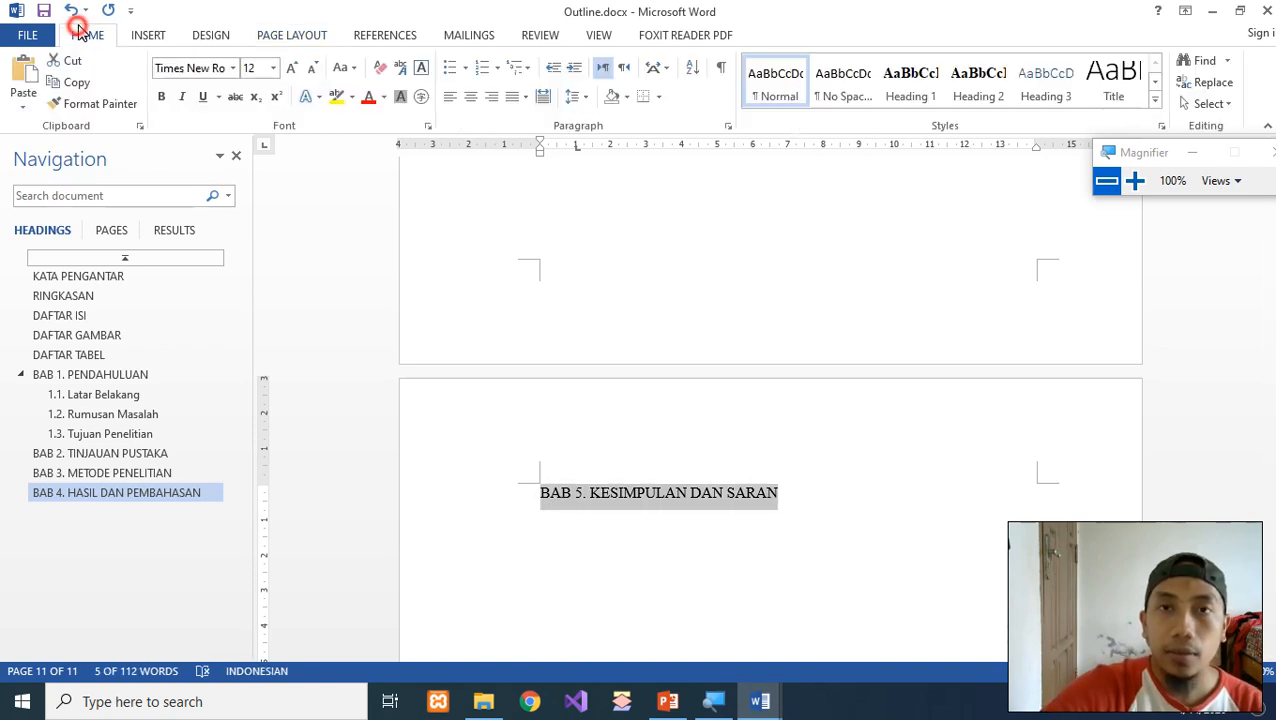
click(918, 85)
scroll(887, 400, down, 2)
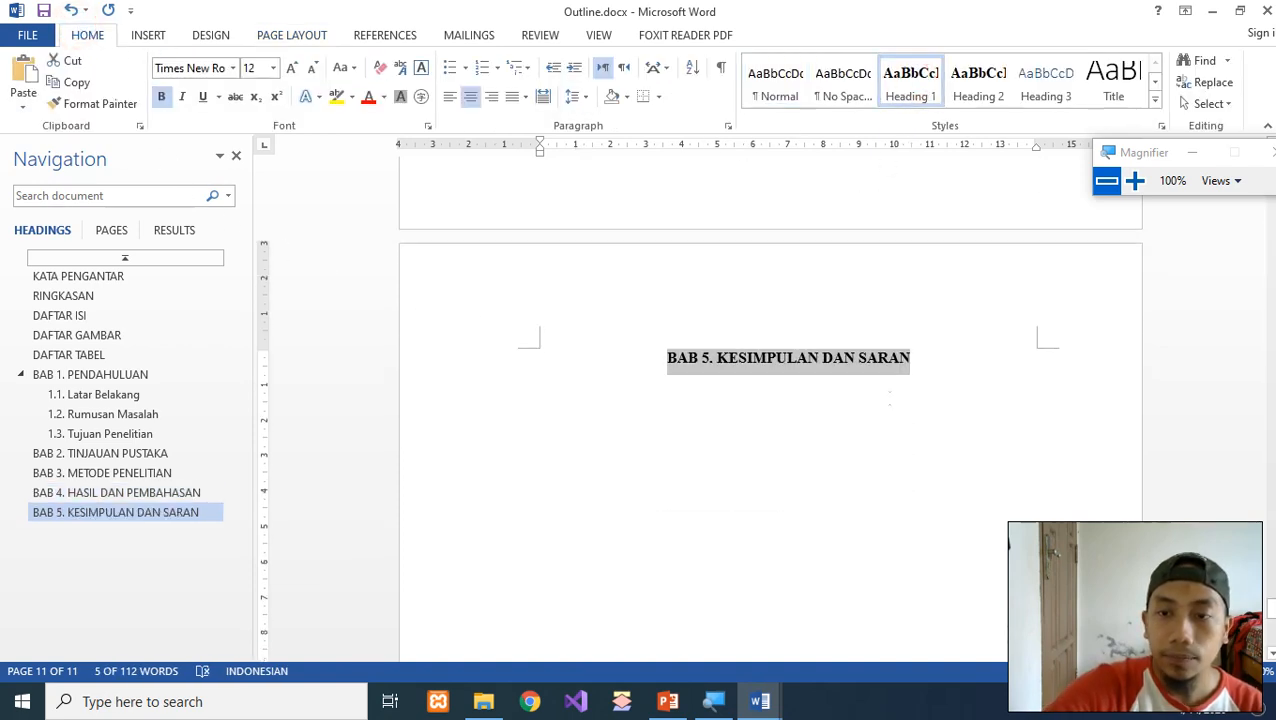
click(889, 399)
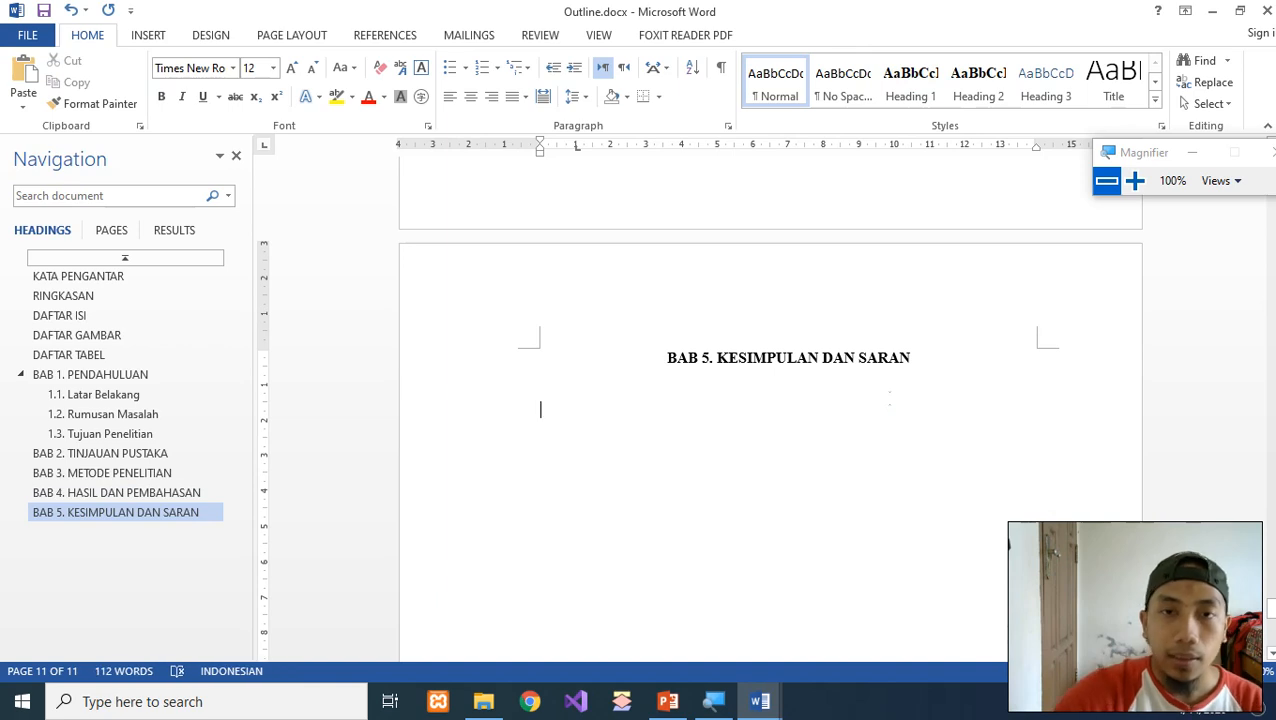
Step: Insert a Next Page section break below the BAB 5. KESIMPULAN DAN SARAN heading
click(295, 38)
click(293, 60)
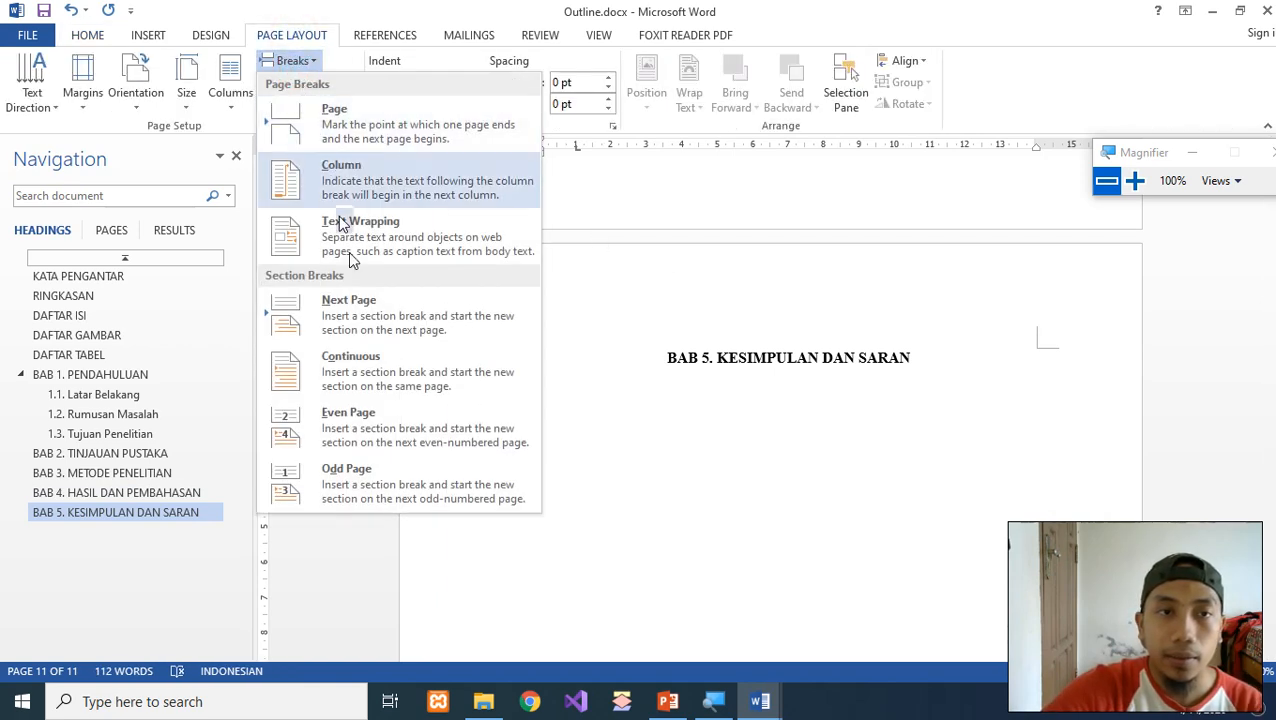
click(366, 310)
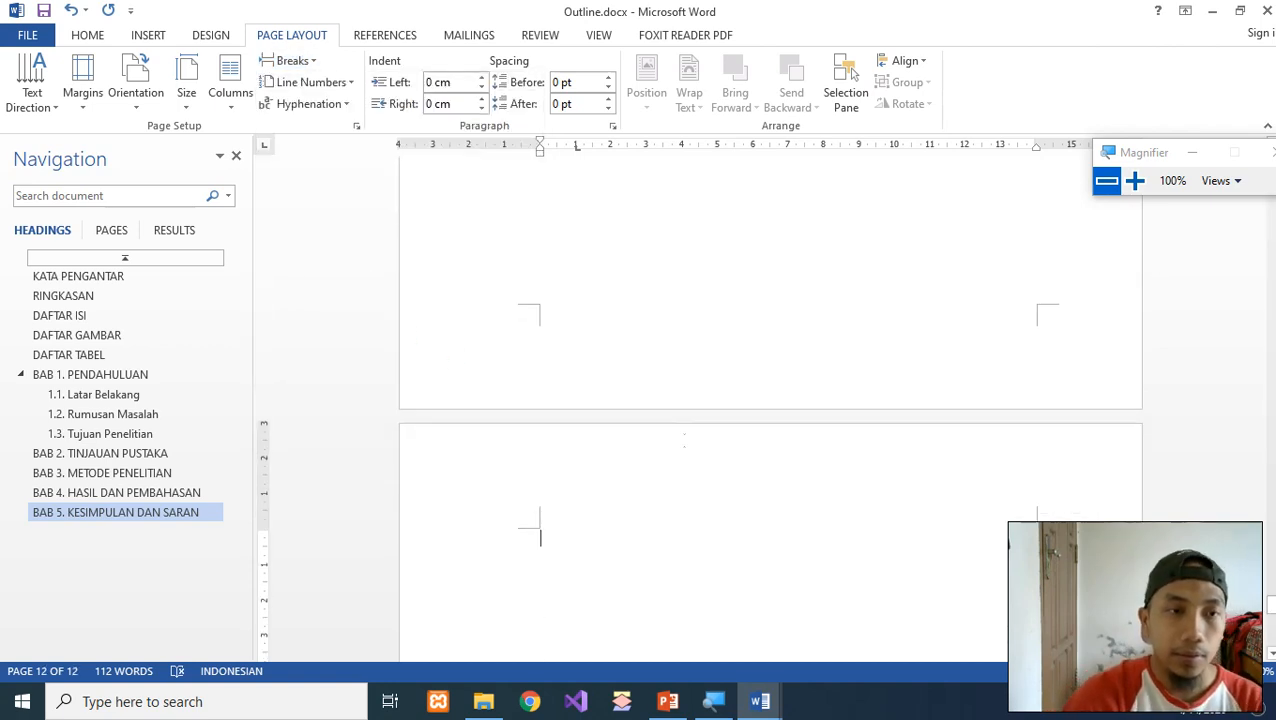
Step: Enter the title DAFTAR PUSTAKA on the new page, with an empty line below, and apply the Heading 1 style to it
text(DAFTAR PUSTAKA)
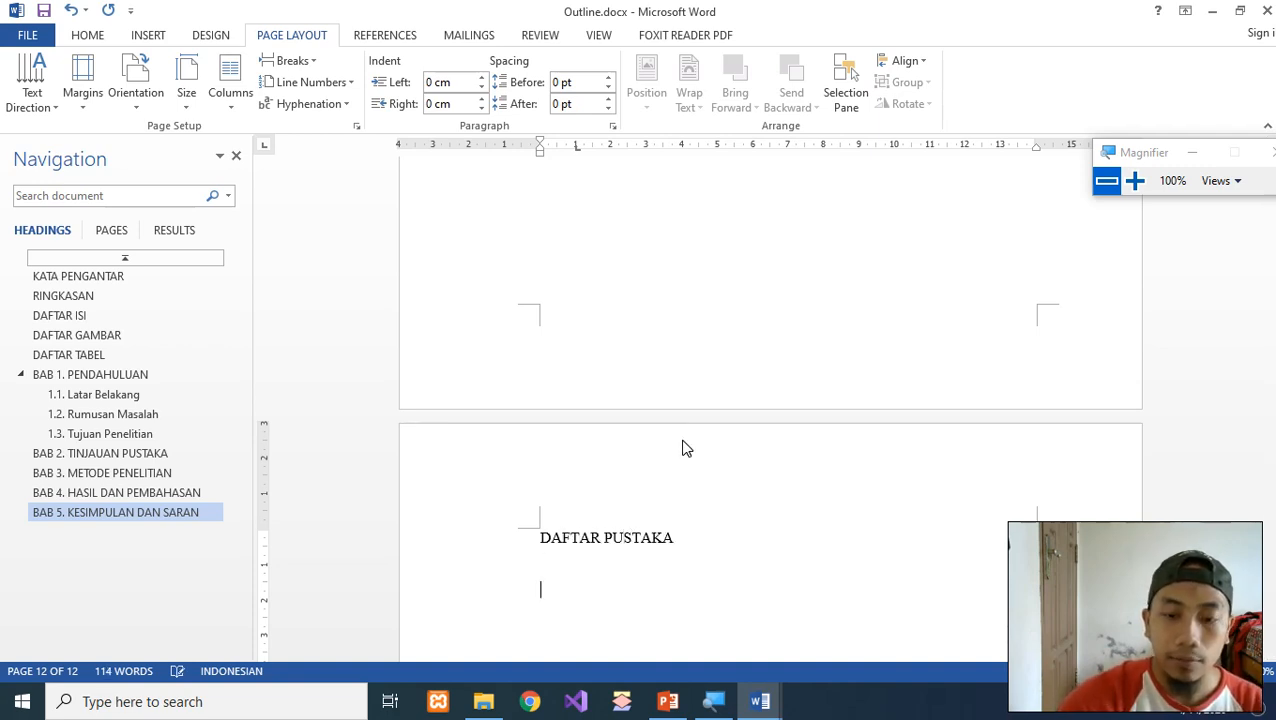
key(Up)
key(shift+End)
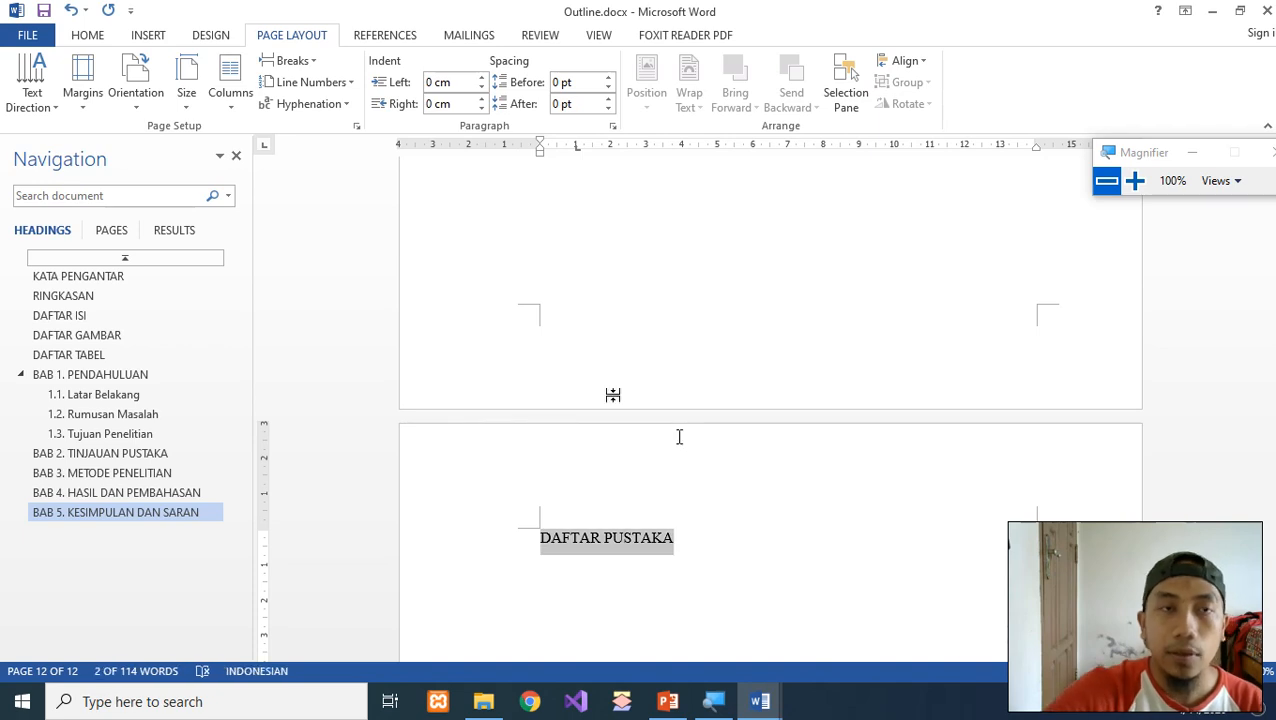
click(82, 35)
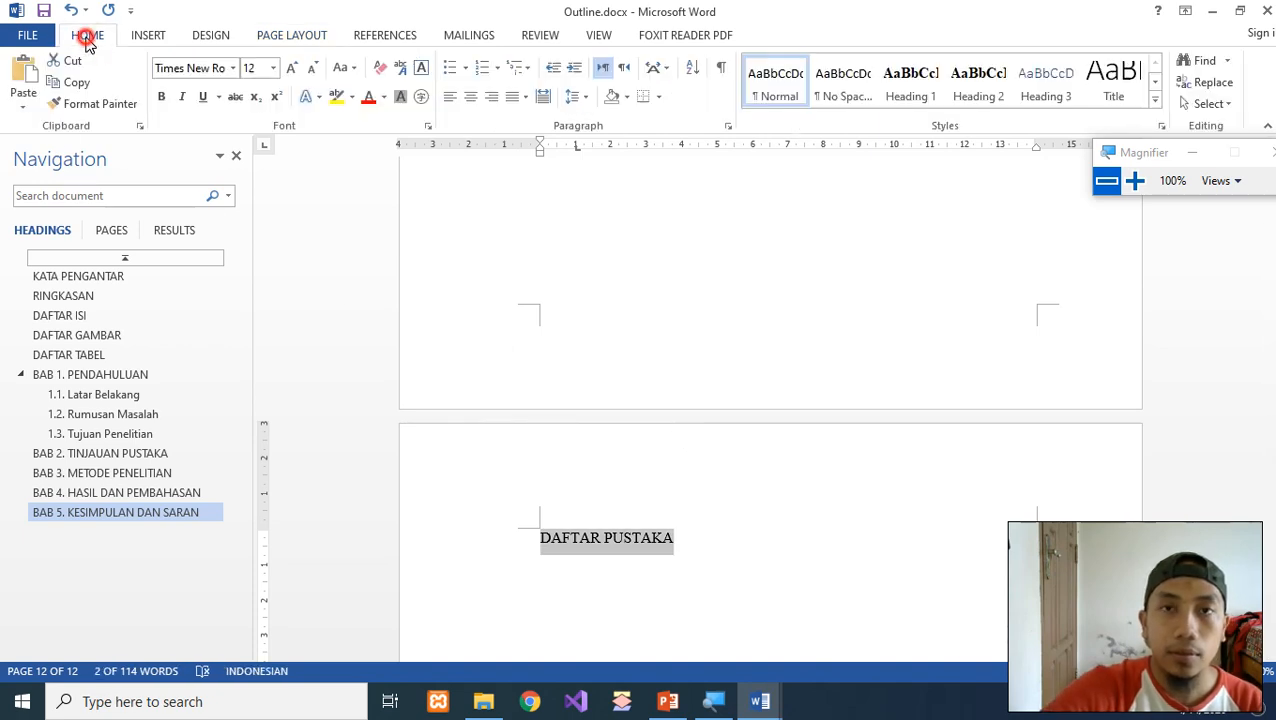
click(915, 88)
click(853, 563)
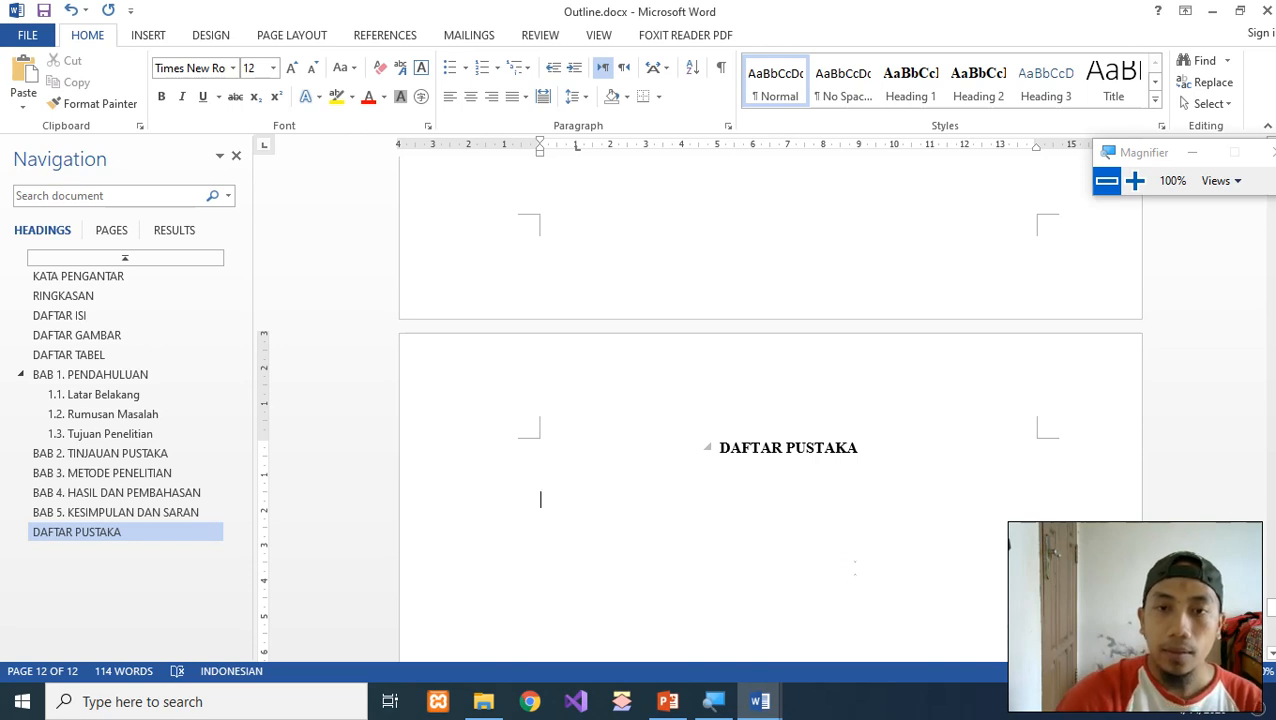
scroll(855, 568, down, 2)
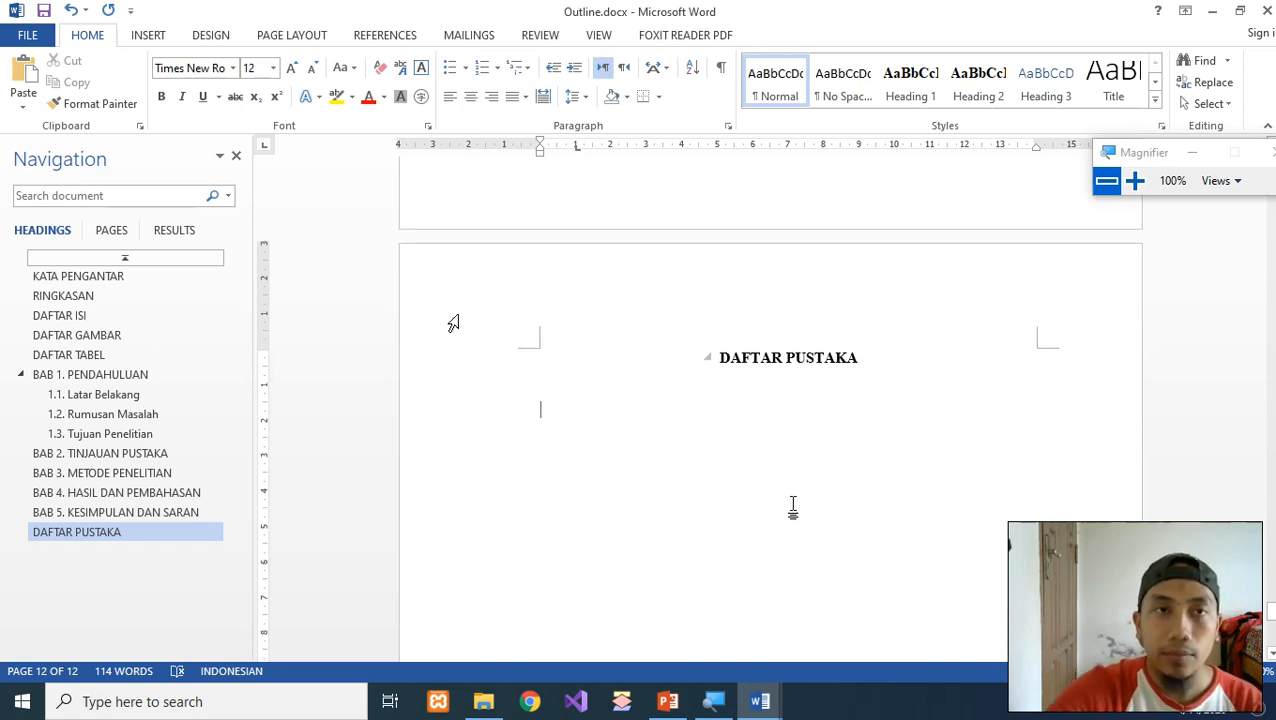
click(316, 38)
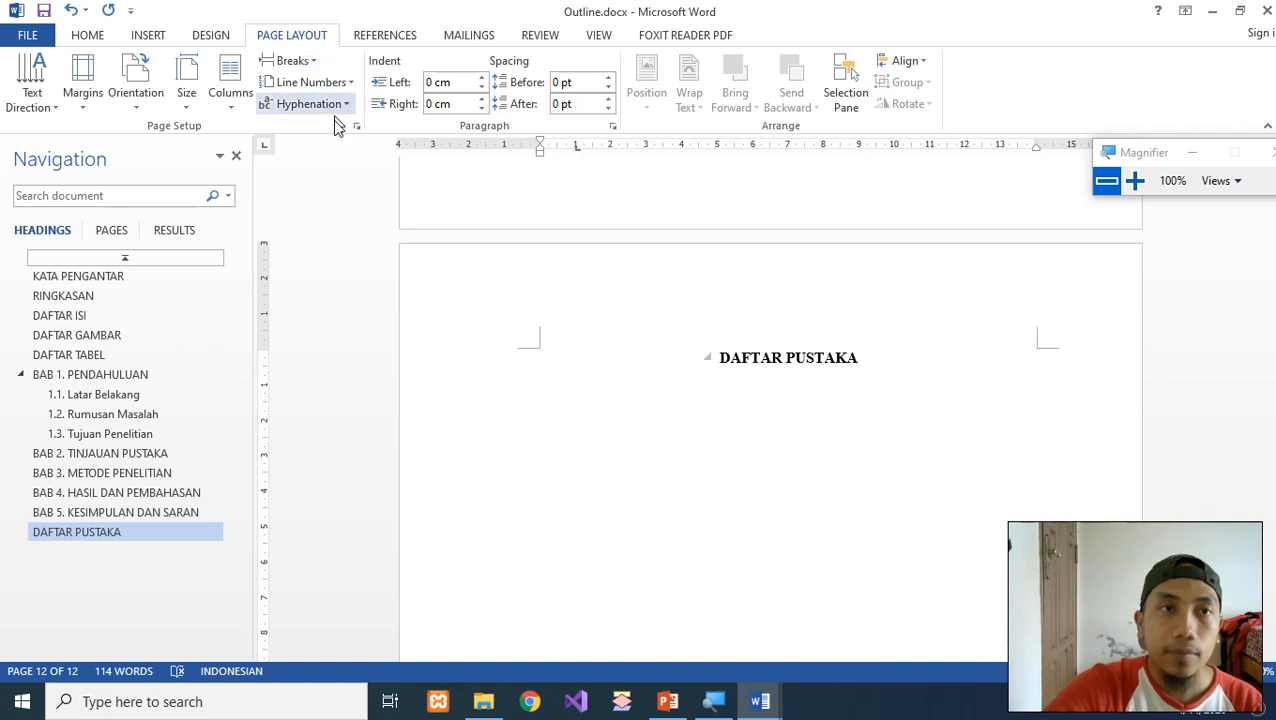
click(293, 61)
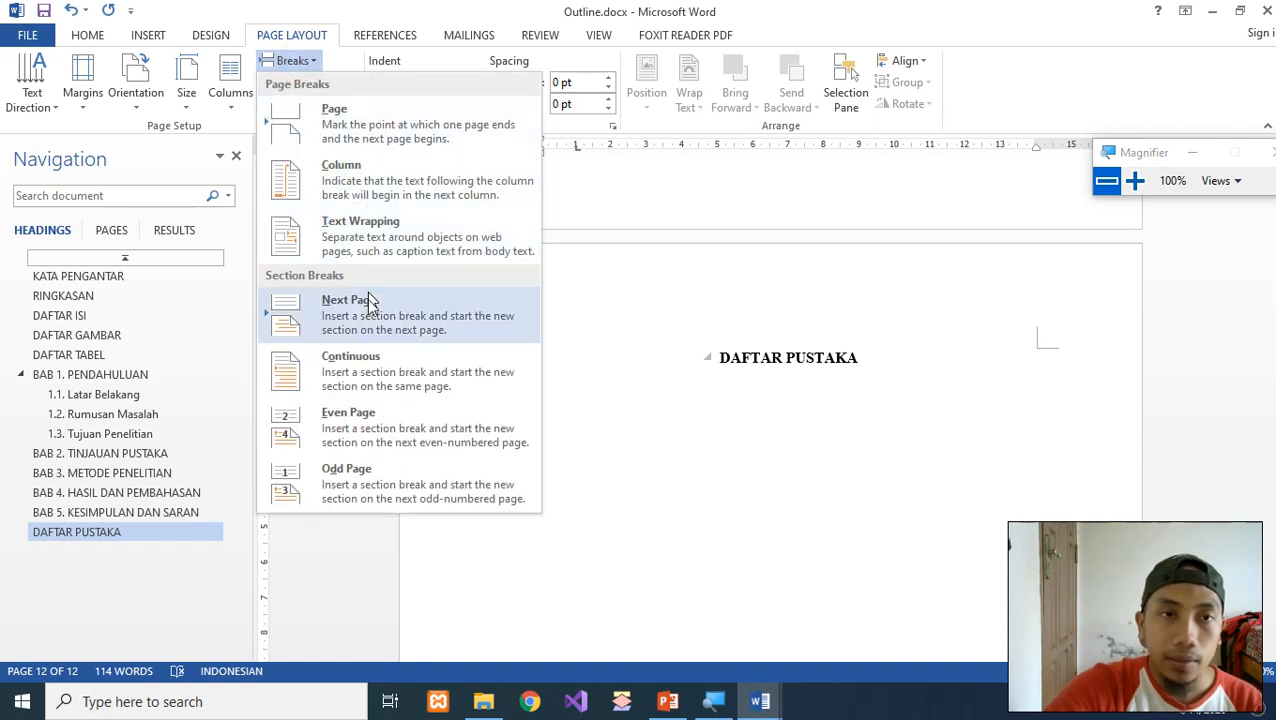
click(872, 512)
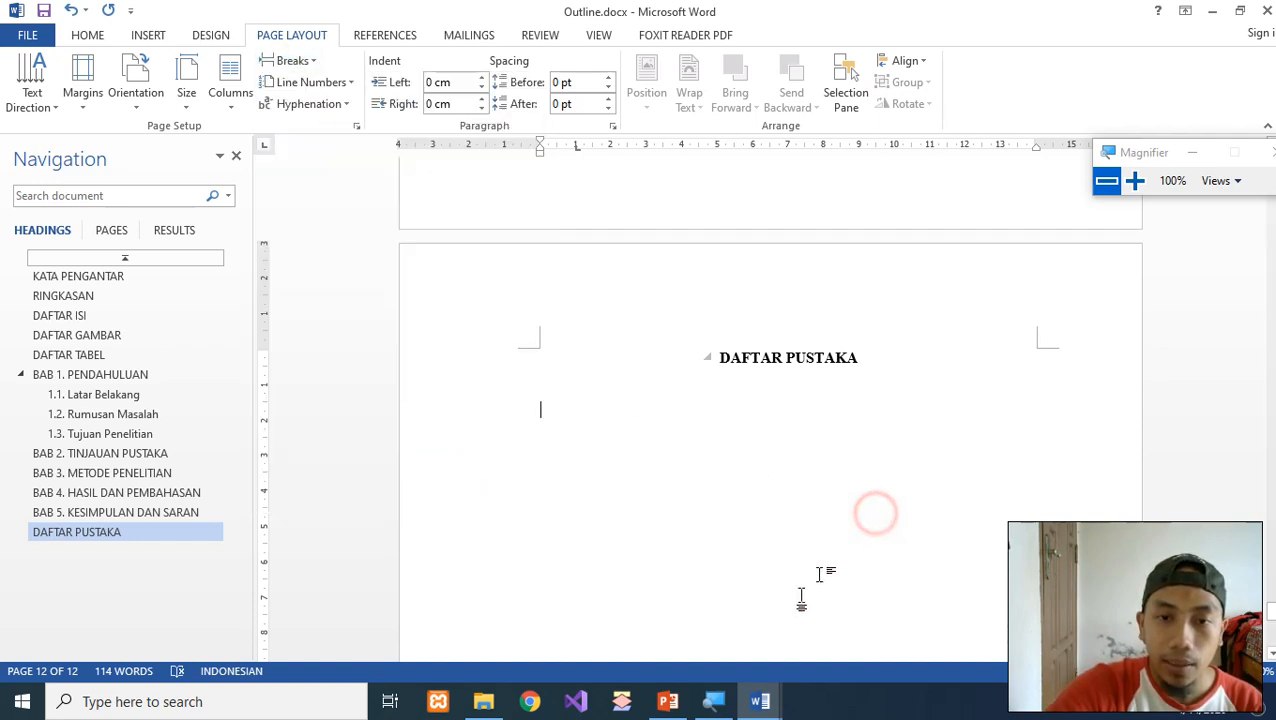
Step: Check the Outline slide in the PowerPoint presentation against the finished headings, and return to Outline.docx in Word
click(668, 701)
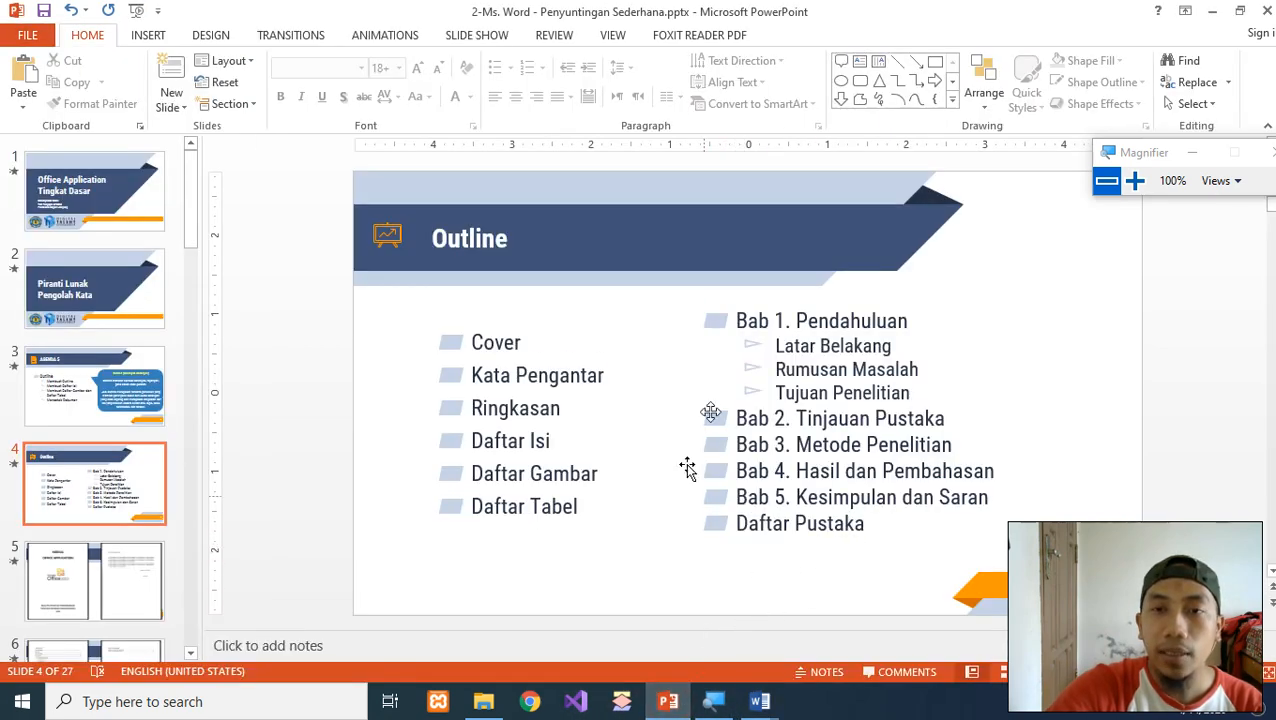
click(766, 704)
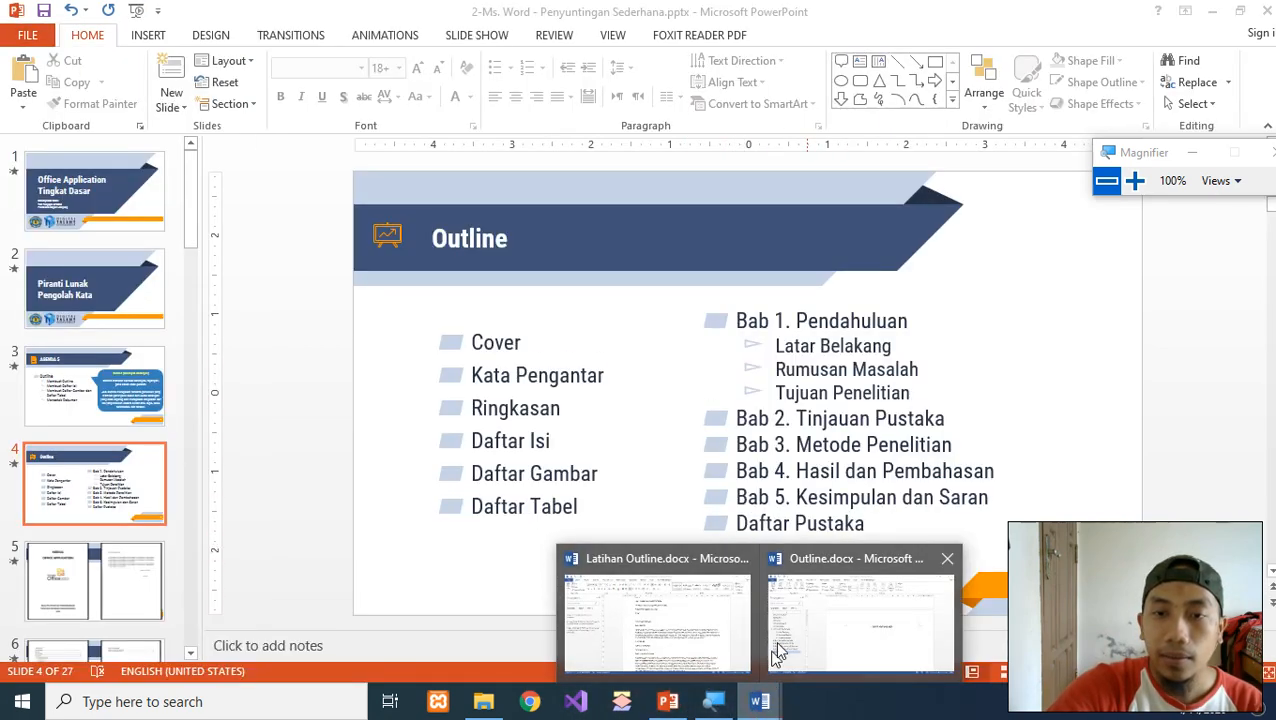
click(840, 645)
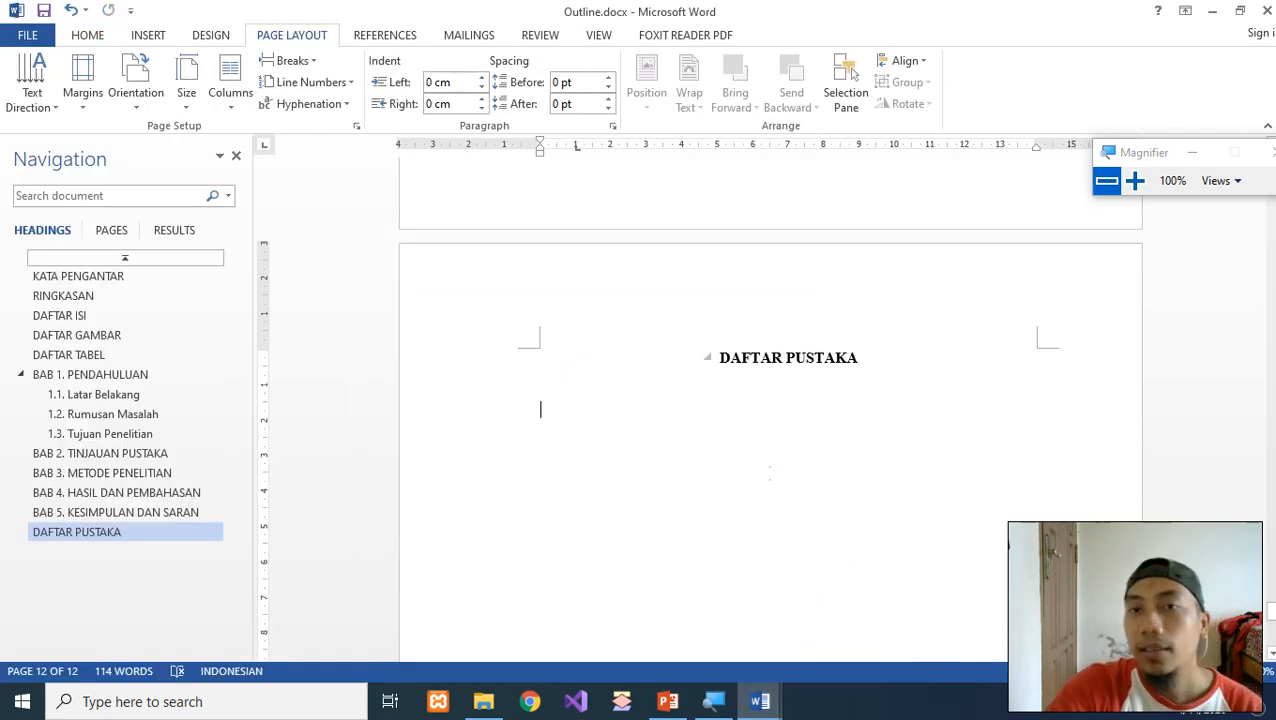
Step: Review the chapter pages of Outline.docx from DAFTAR PUSTAKA back up to the cover page
scroll(769, 474, up, 5)
scroll(477, 505, down, 2)
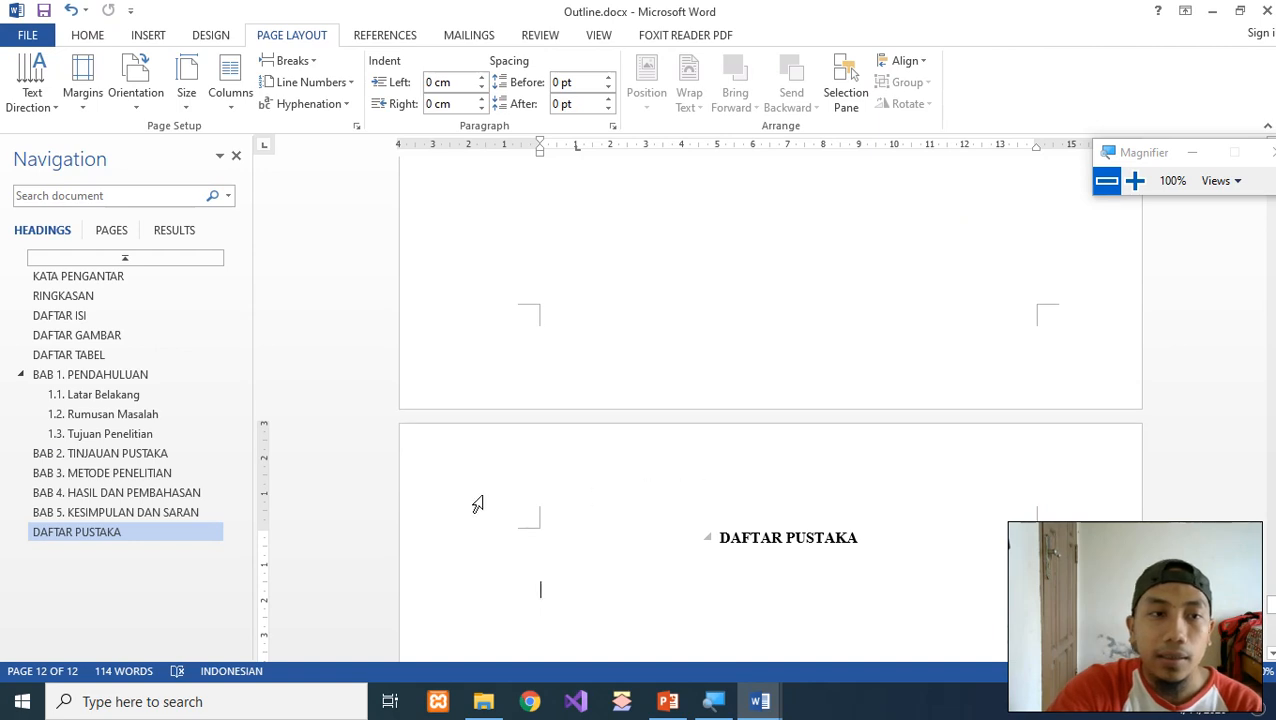
scroll(487, 433, up, 2)
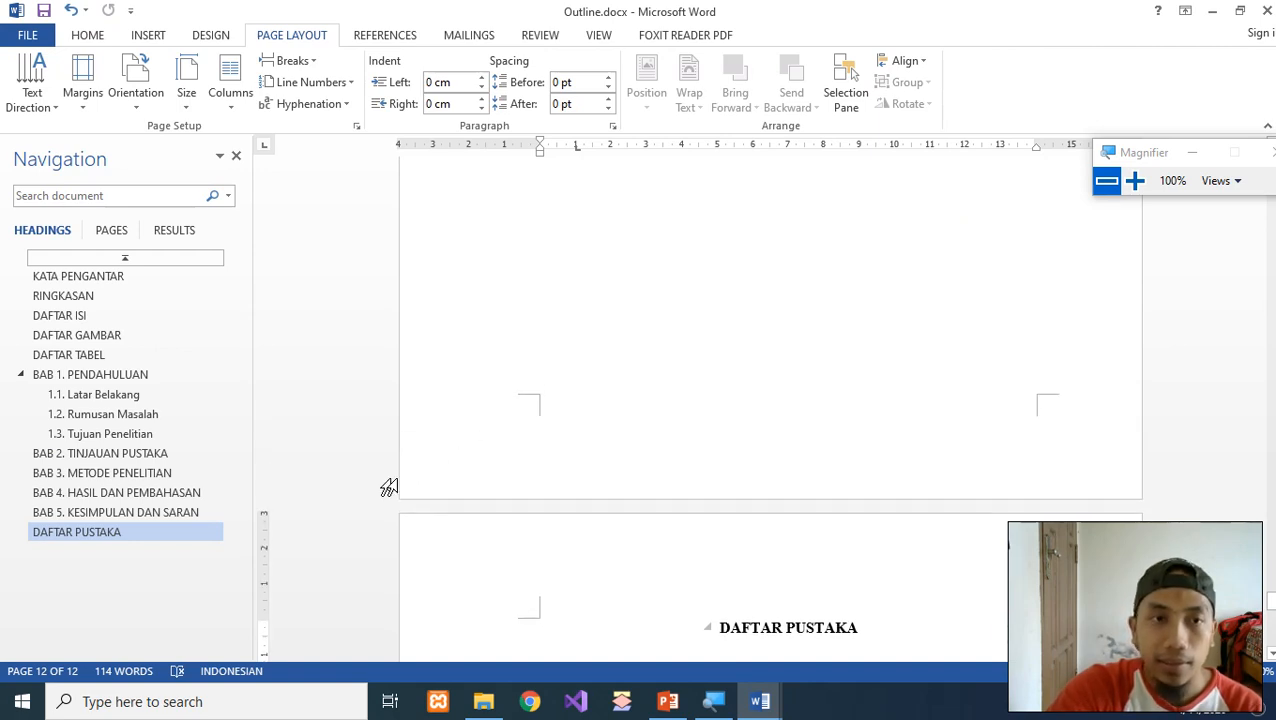
scroll(719, 465, up, 20)
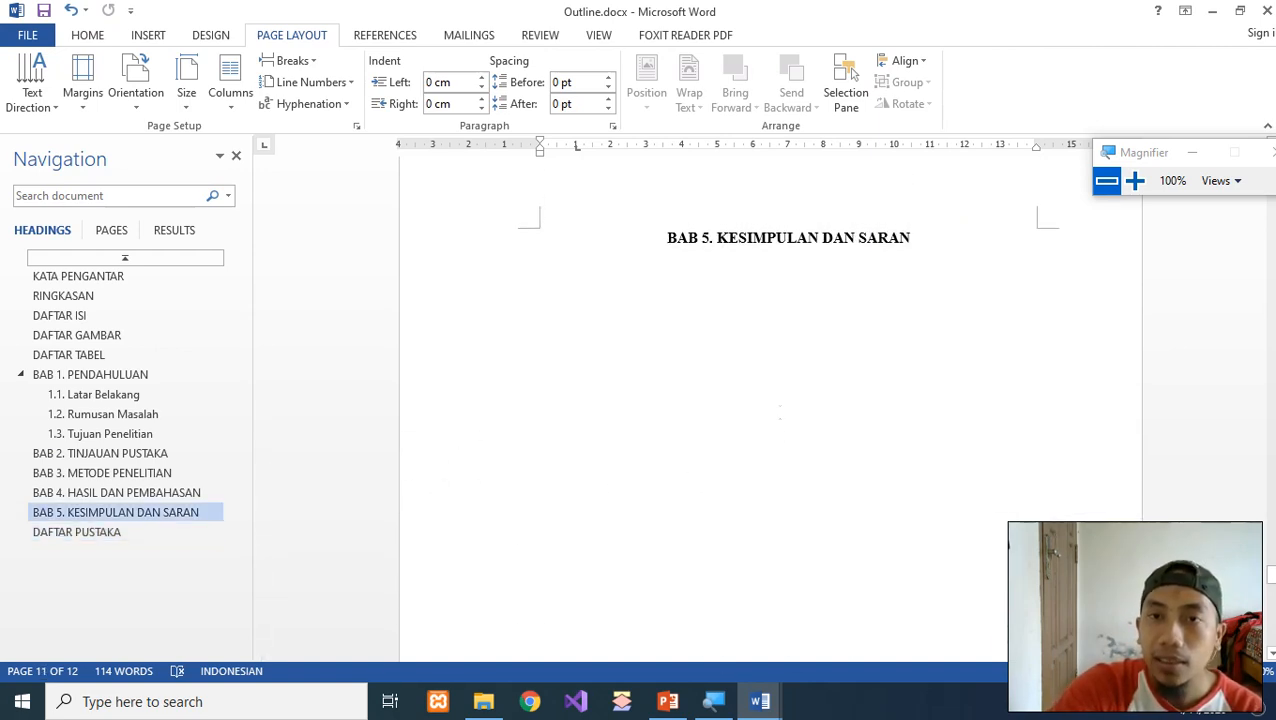
scroll(781, 410, up, 20)
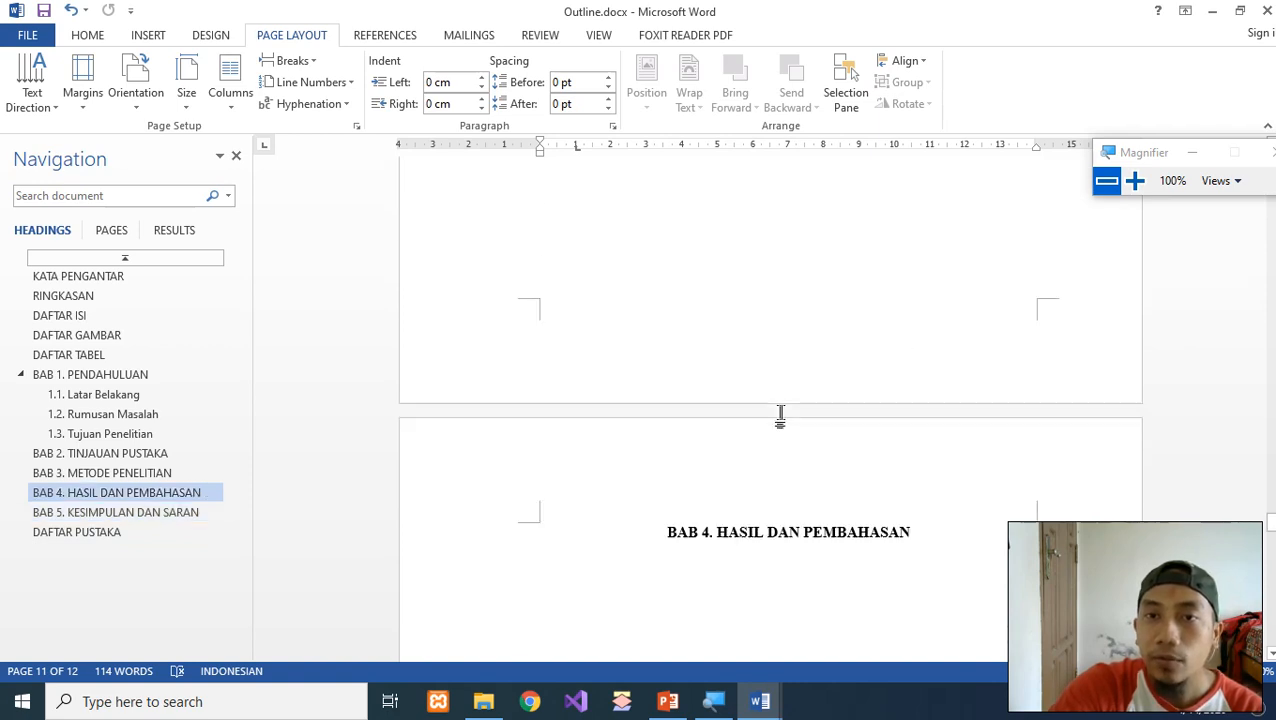
scroll(780, 412, up, 20)
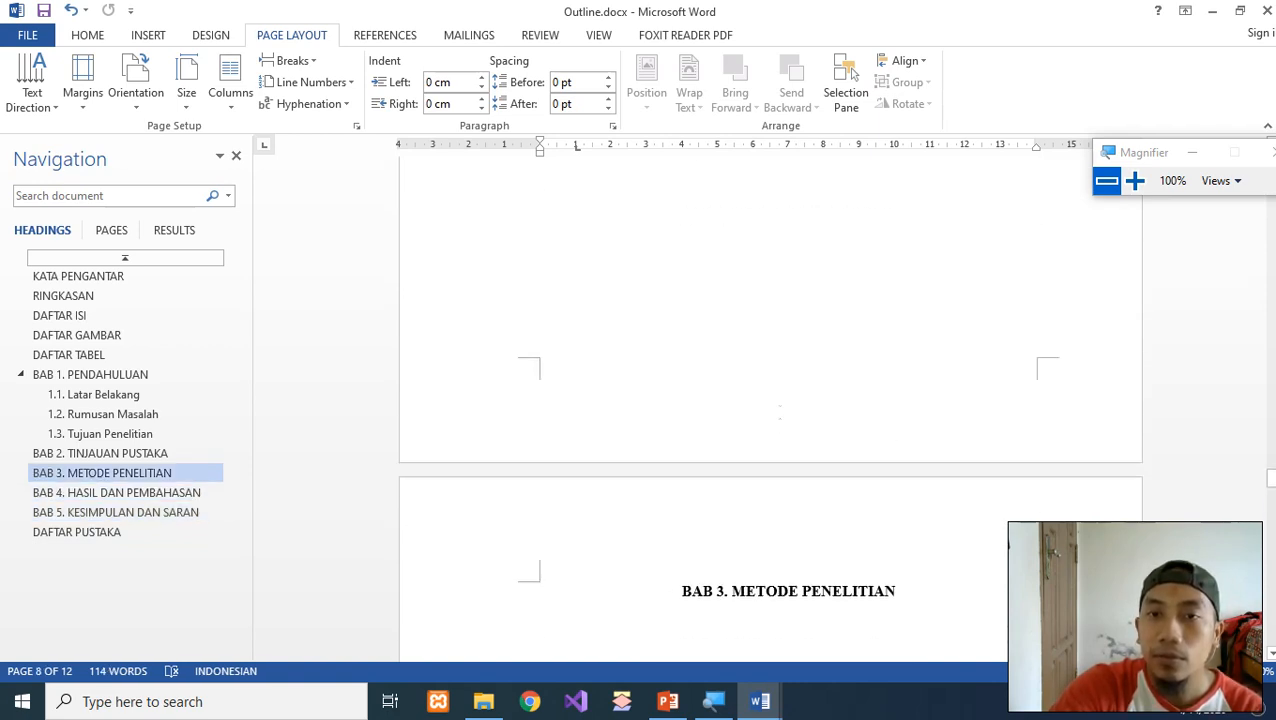
scroll(780, 412, up, 20)
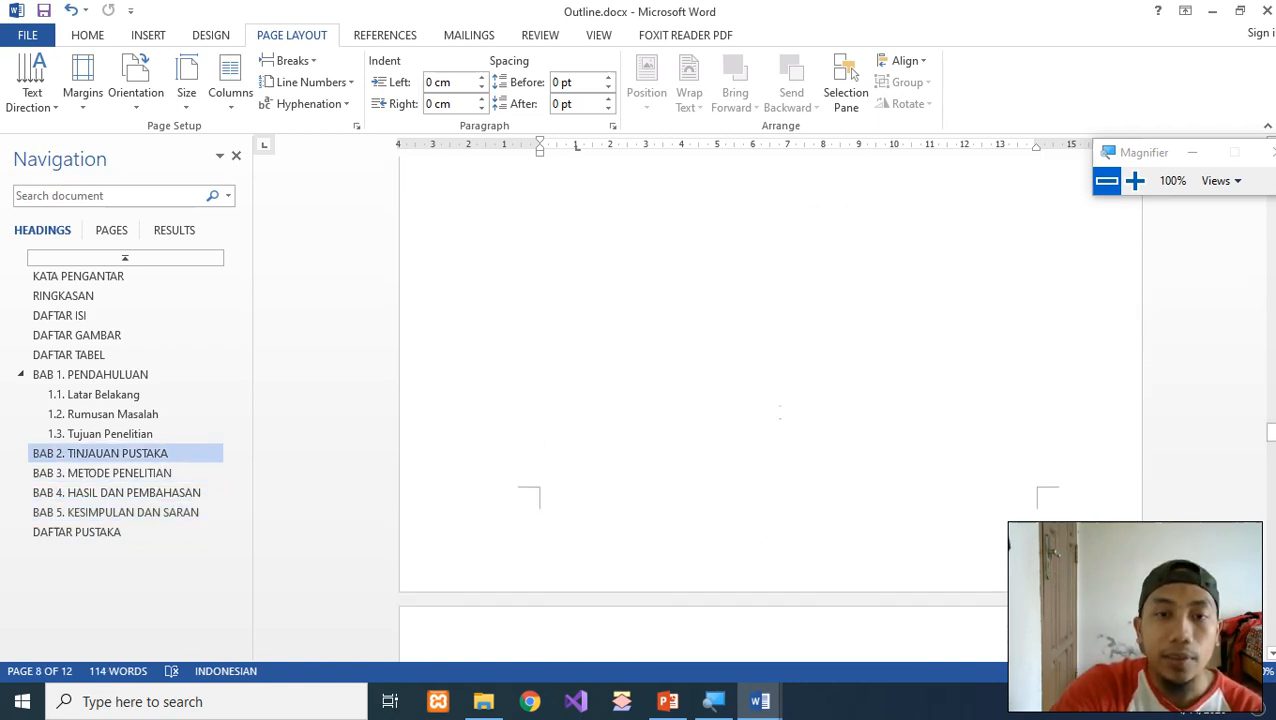
scroll(780, 412, up, 20)
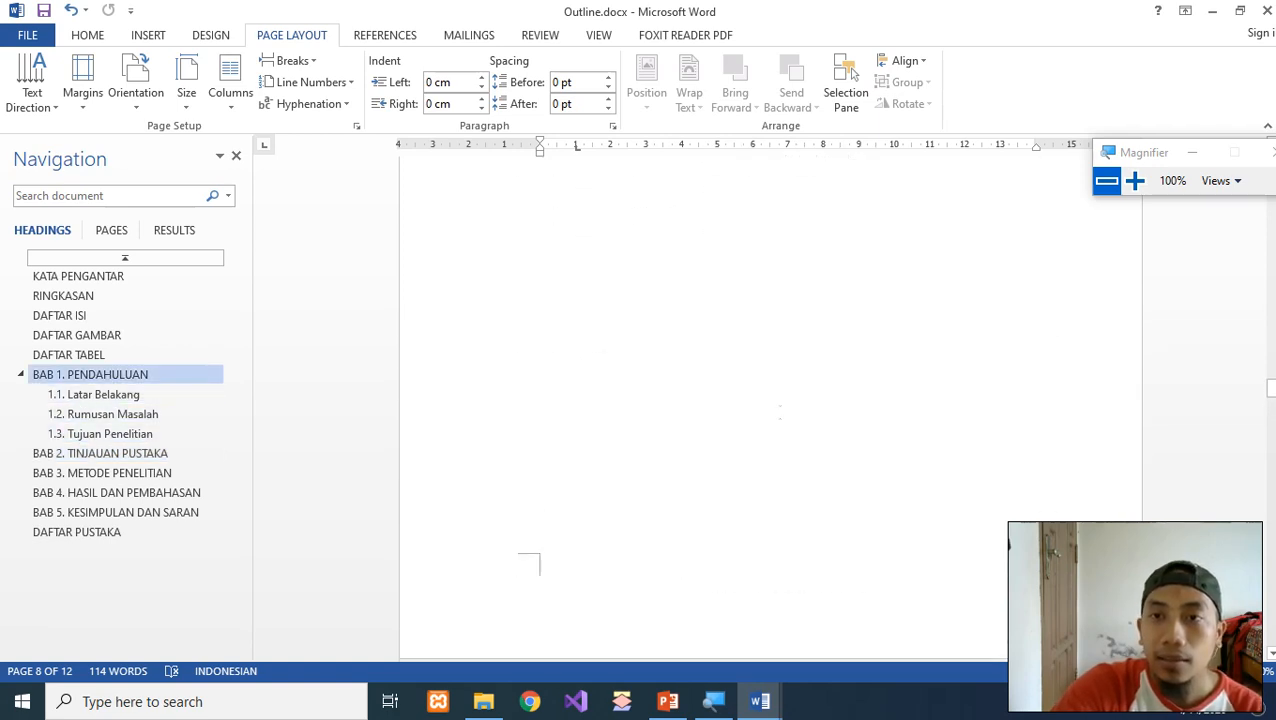
scroll(780, 410, up, 12)
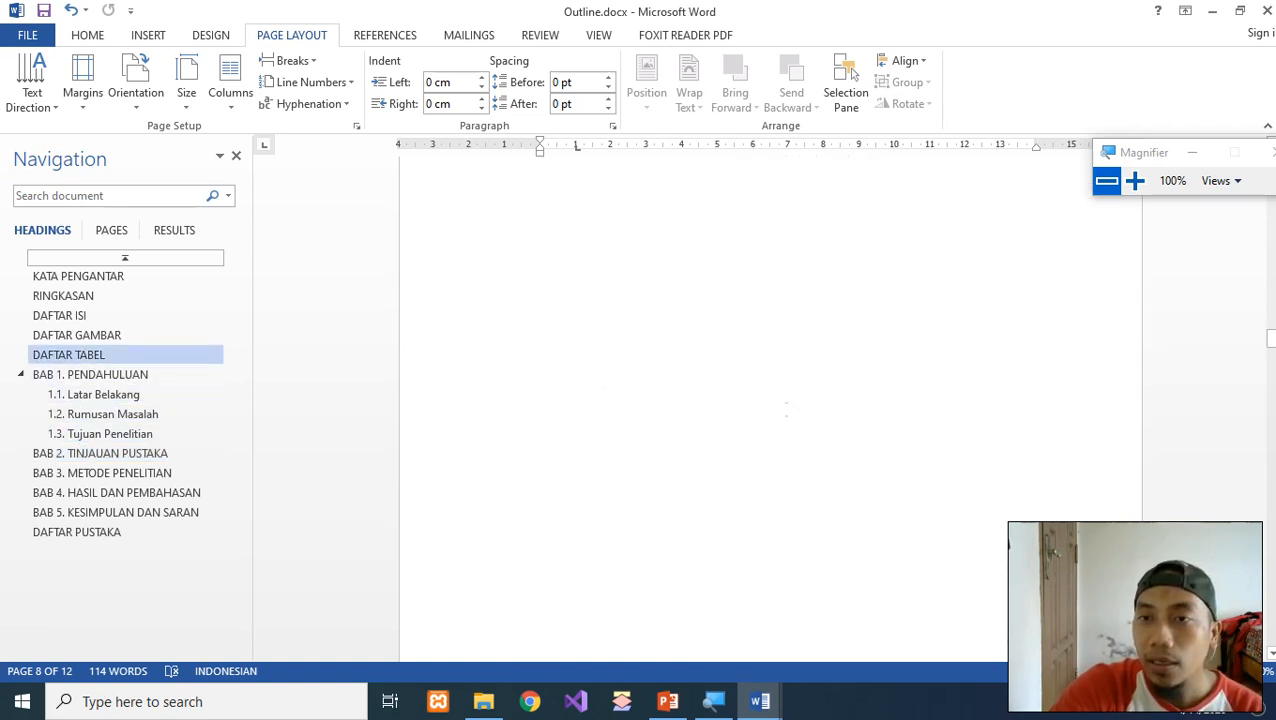
drag(1270, 328, 1270, 160)
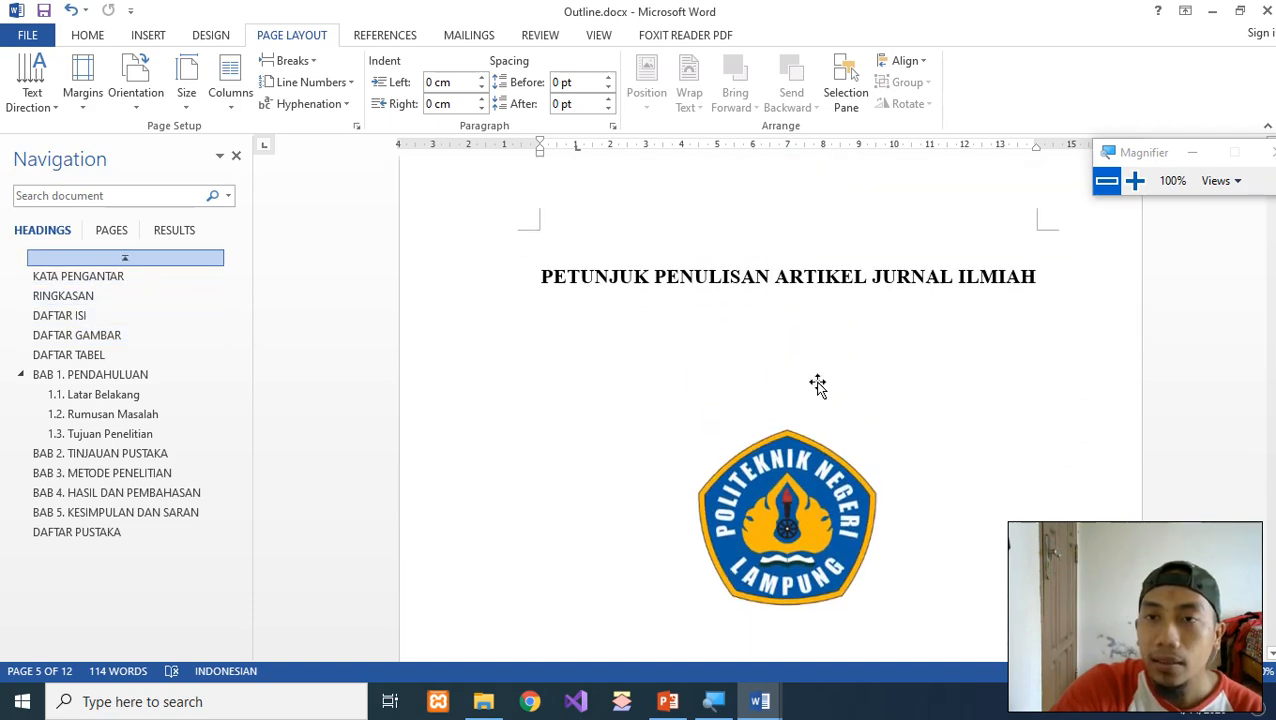
Step: Examine the front matter pages from the cover through KATA PENGANTAR, RINGKASAN and DAFTAR ISI to DAFTAR GAMBAR
scroll(818, 382, down, 5)
scroll(818, 382, down, 5)
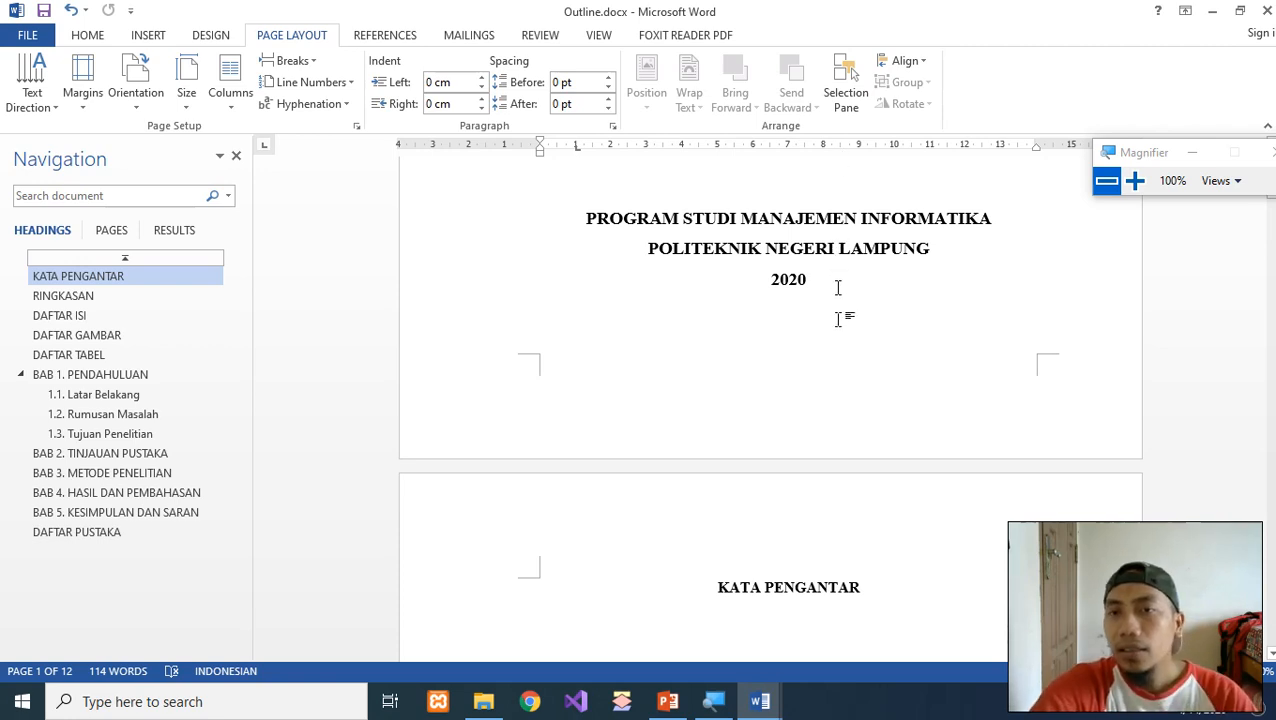
scroll(822, 390, down, 5)
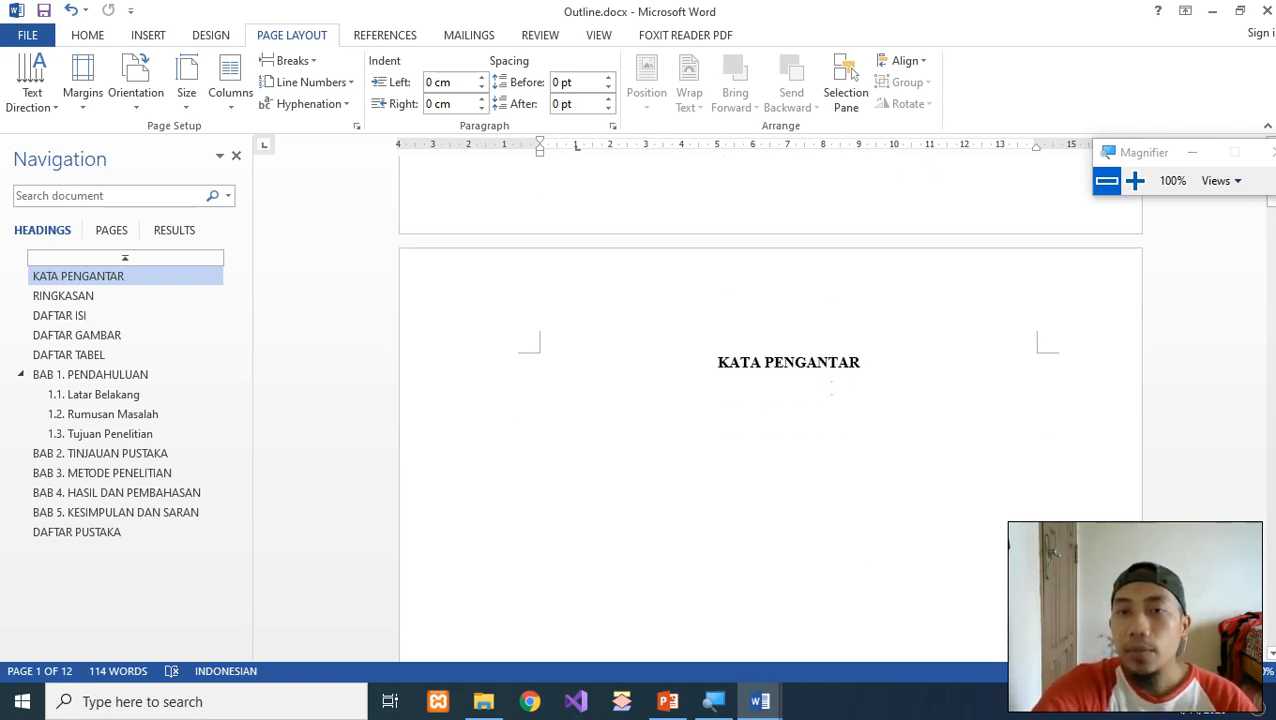
scroll(725, 290, down, 3)
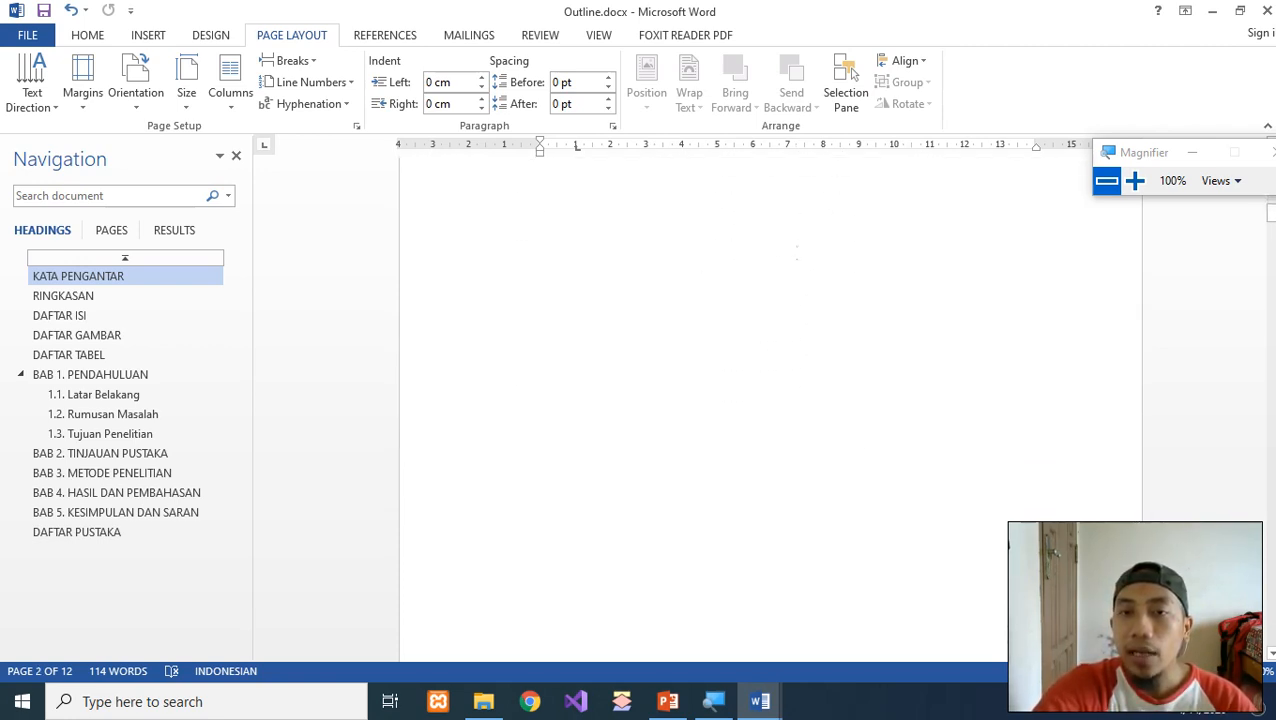
scroll(850, 457, down, 3)
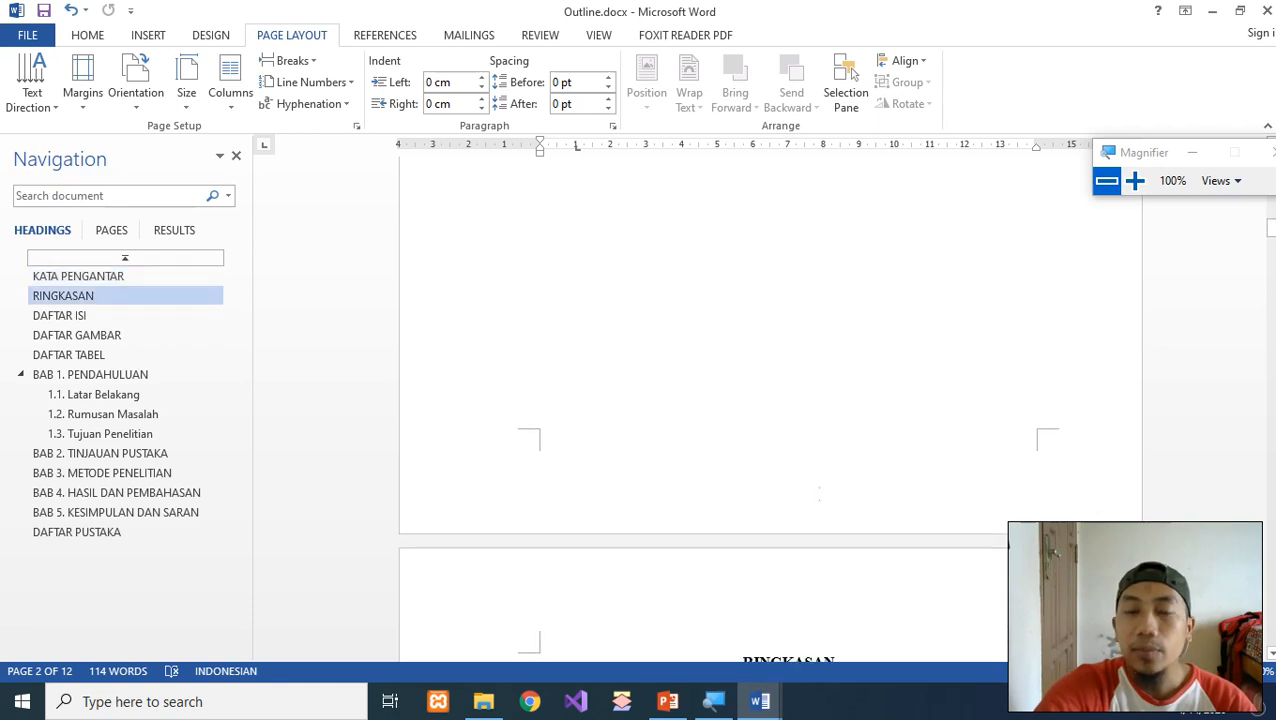
scroll(814, 492, down, 6)
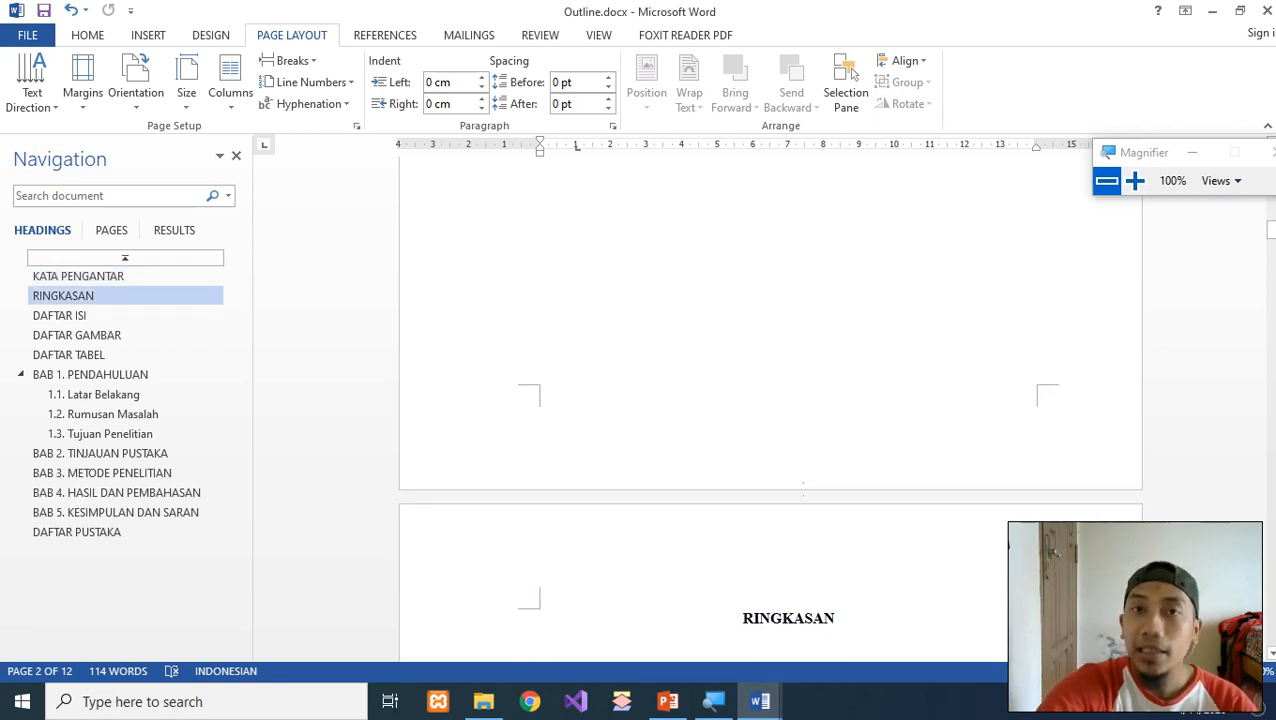
scroll(797, 464, down, 12)
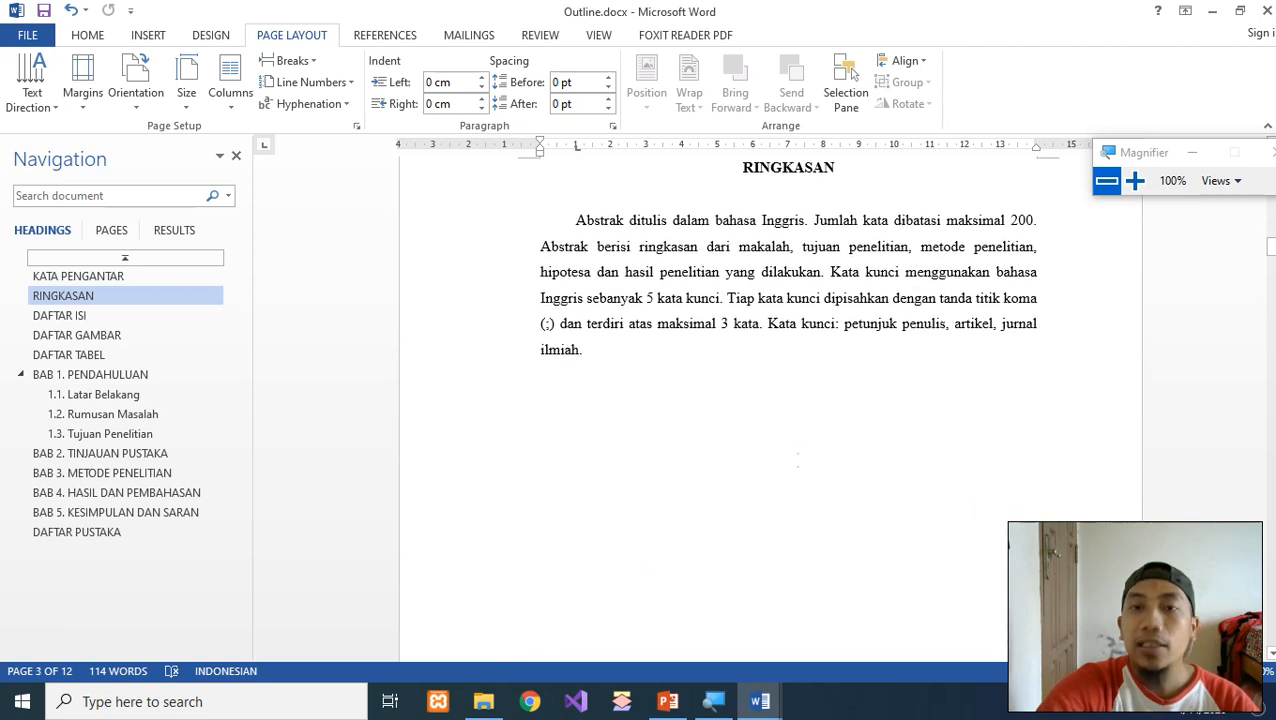
scroll(799, 455, down, 12)
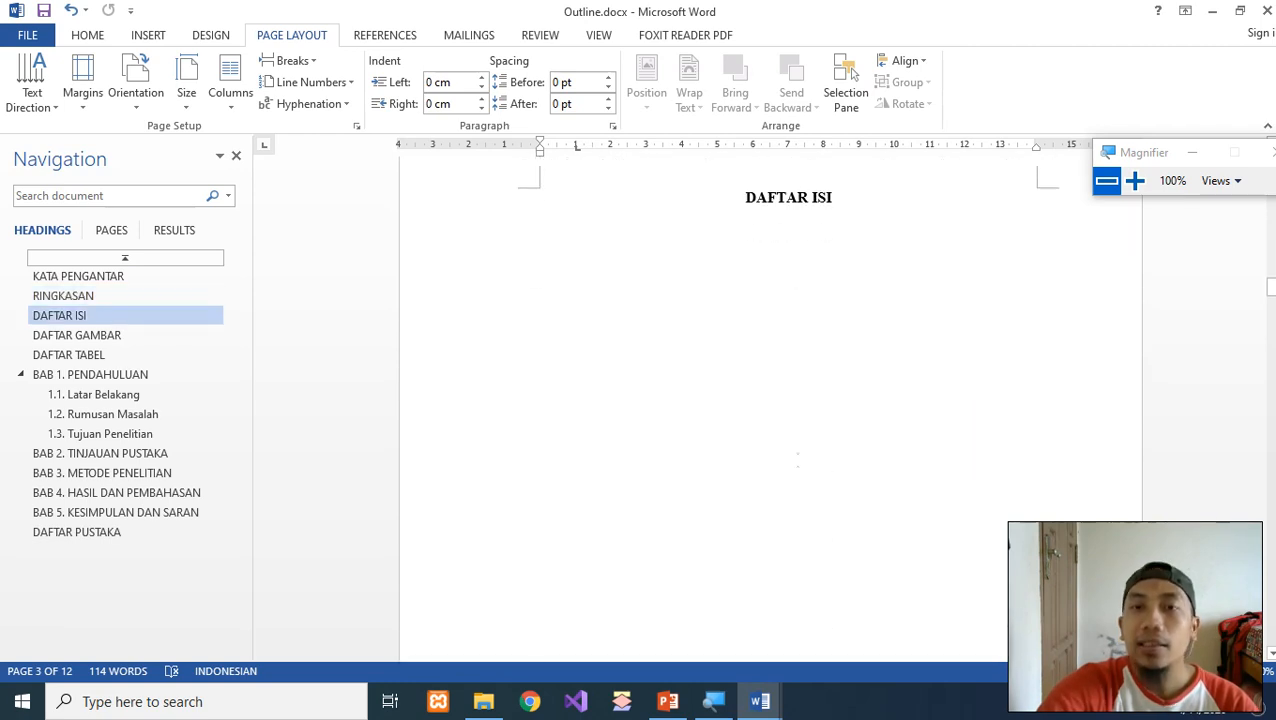
scroll(799, 456, down, 6)
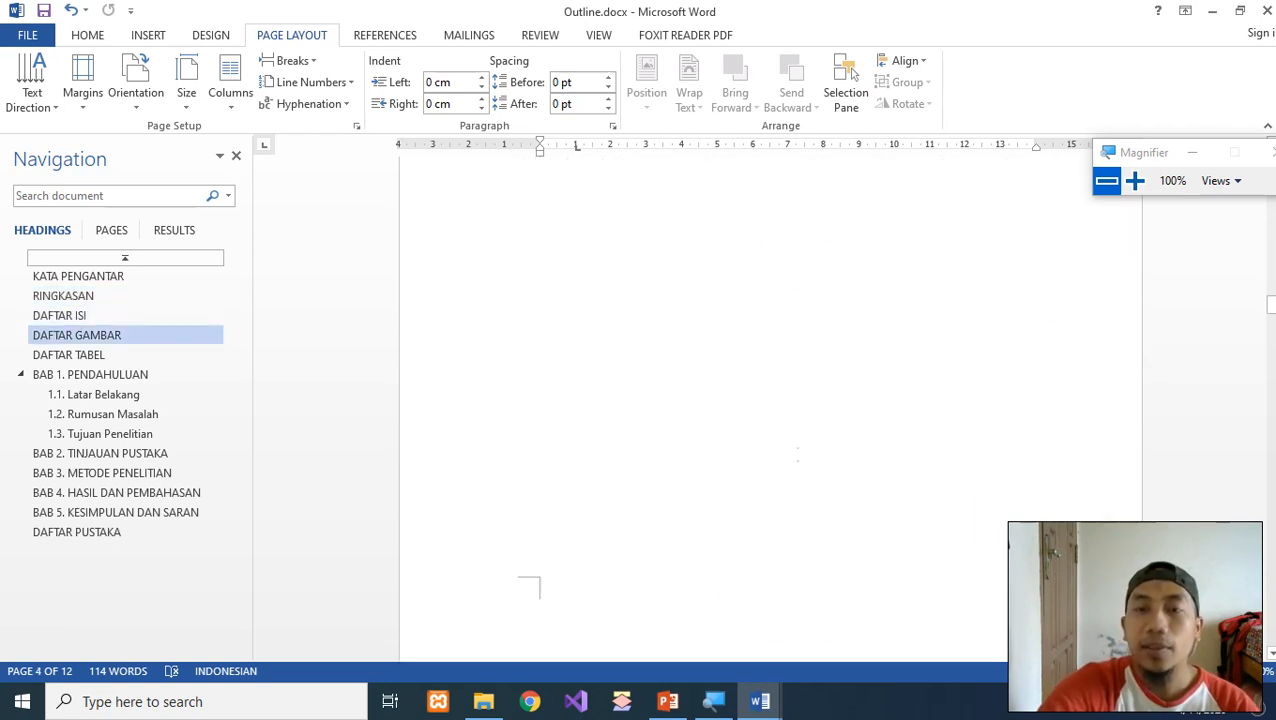
Step: Return to the cover page and place the cursor in the title PETUNJUK PENULISAN ARTIKEL JURNAL ILMIAH
scroll(798, 456, up, 18)
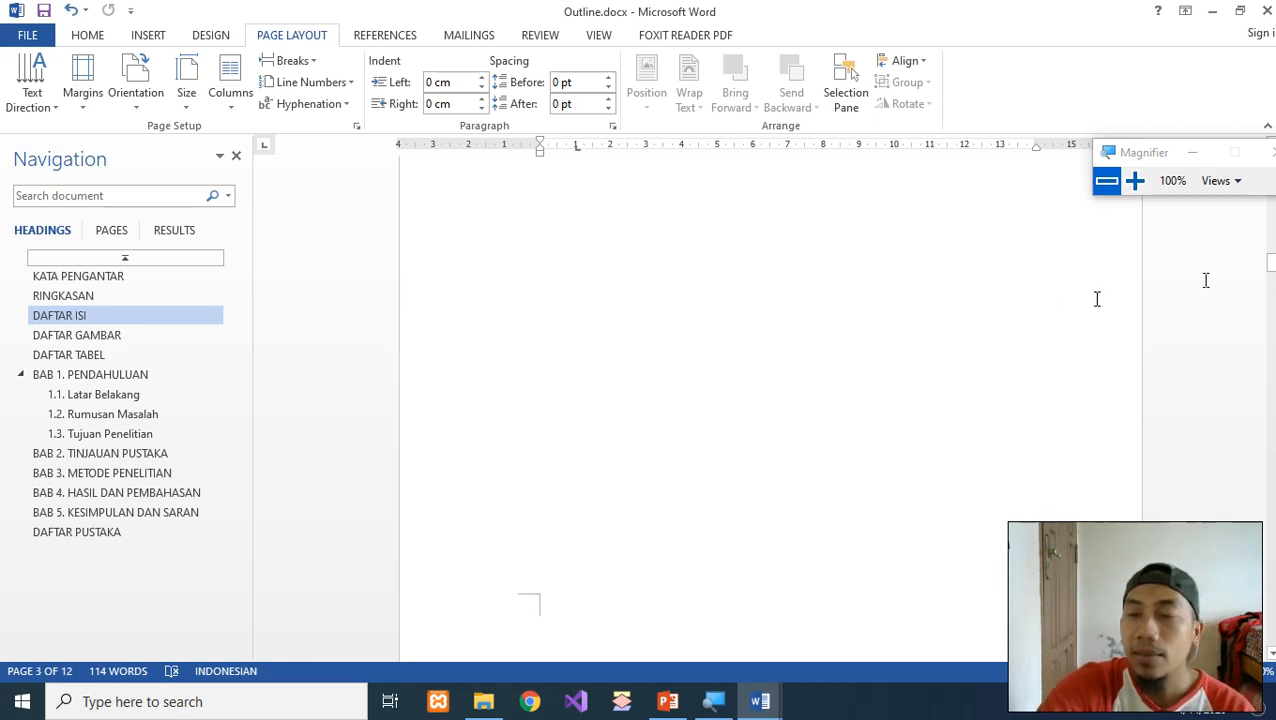
drag(1274, 266, 1274, 182)
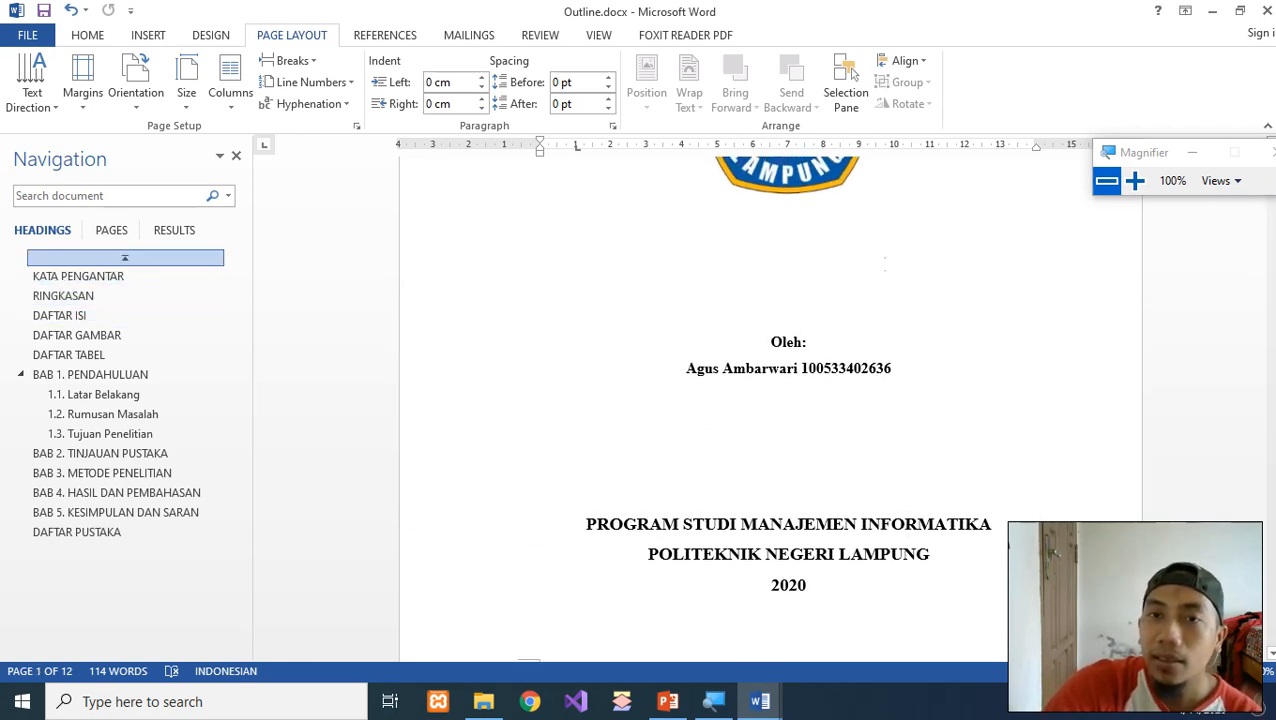
scroll(885, 264, up, 4)
scroll(885, 264, up, 3)
click(851, 324)
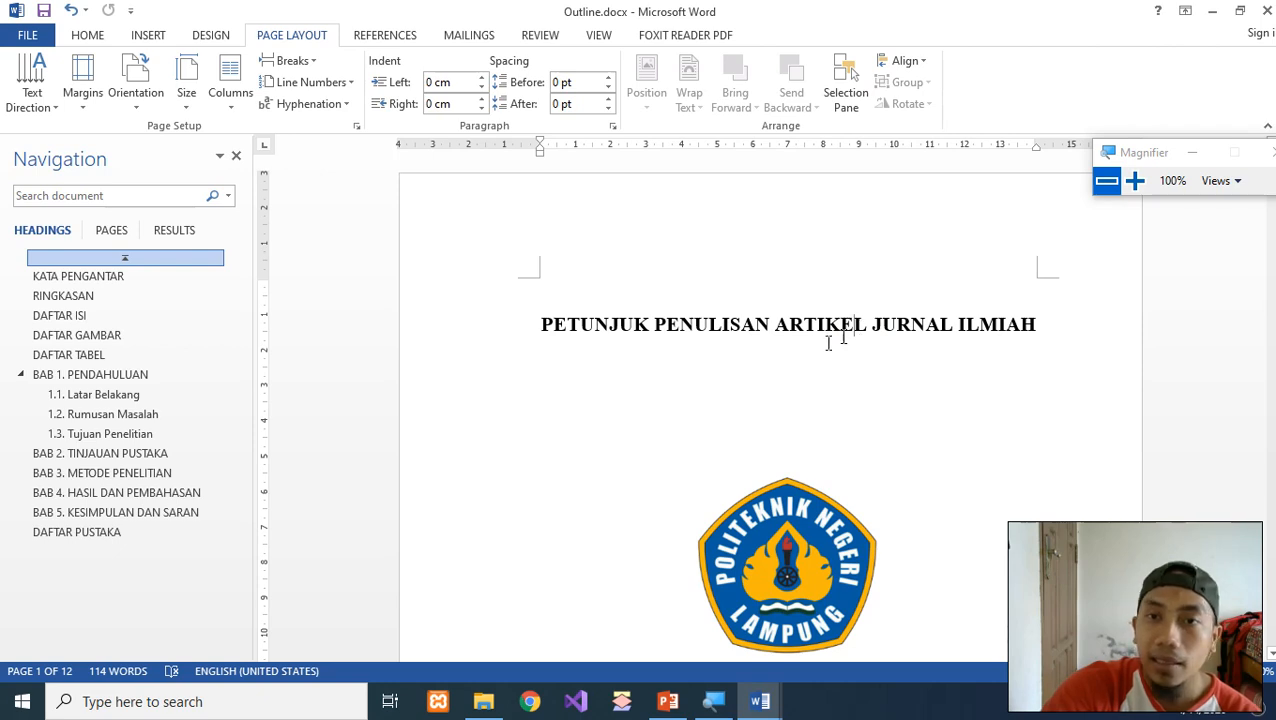
click(824, 330)
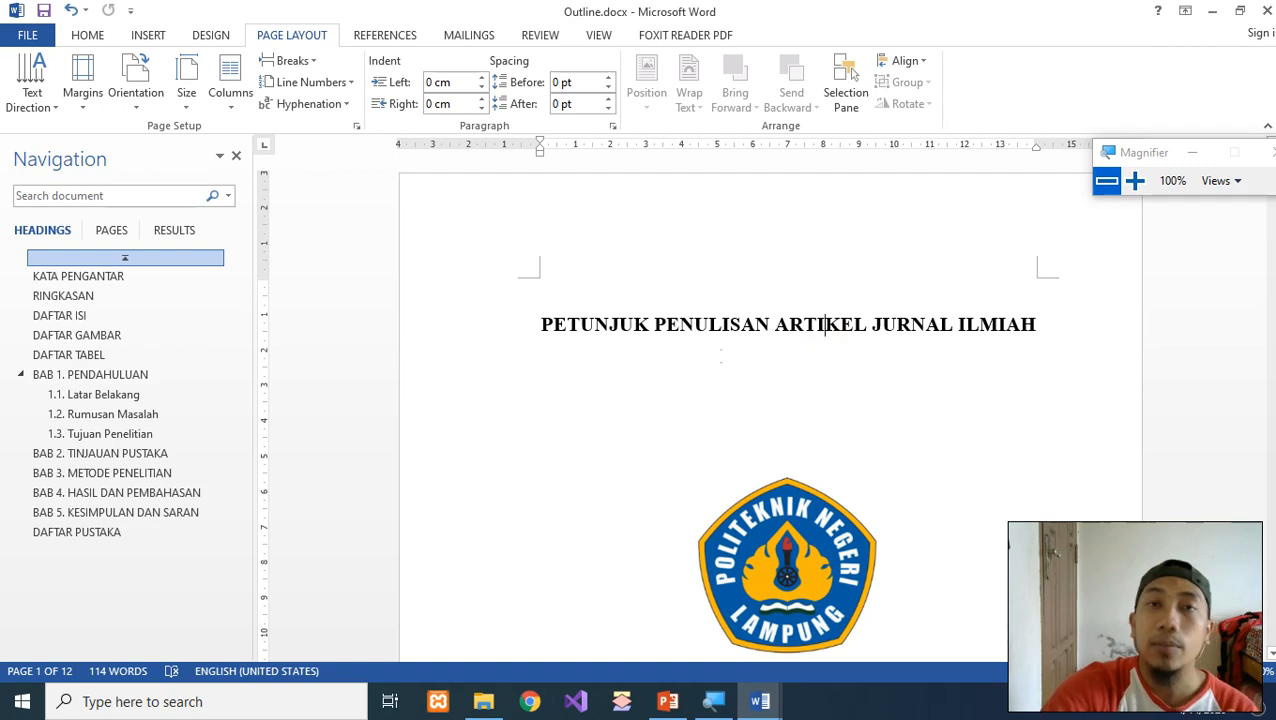
Step: Switch to the PowerPoint presentation and display the AGENDA 5 slide
click(670, 702)
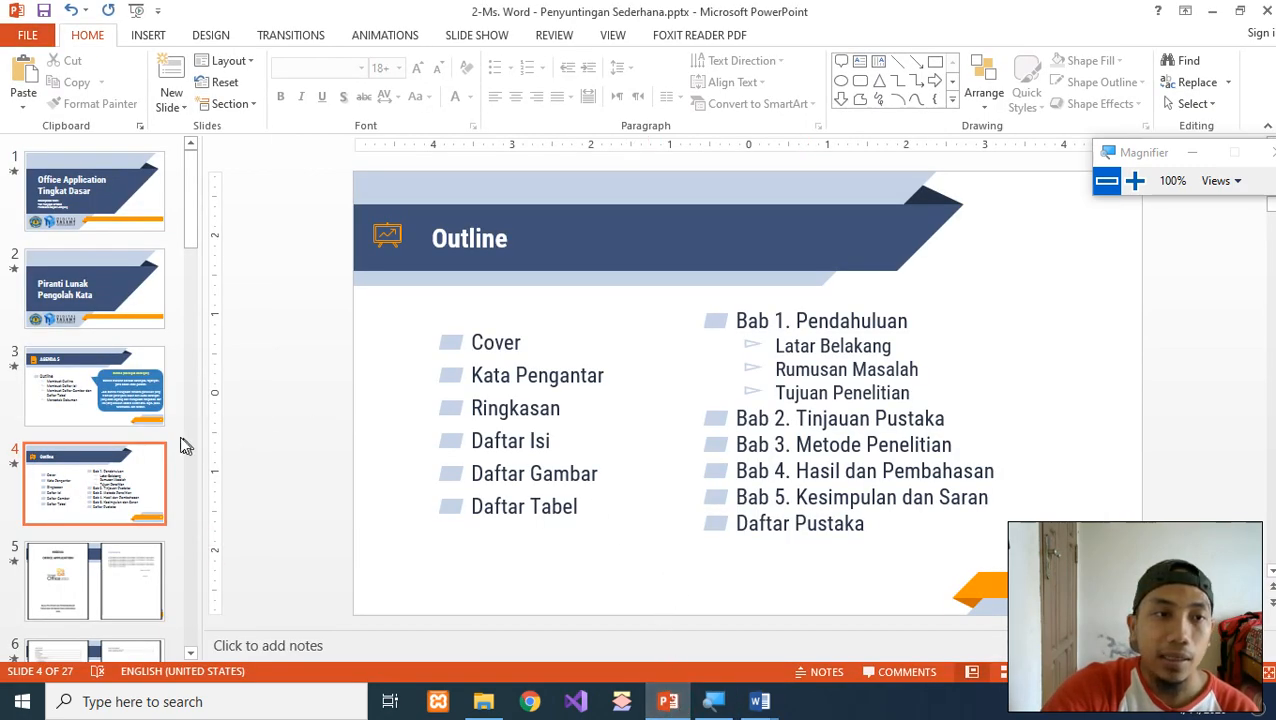
click(122, 403)
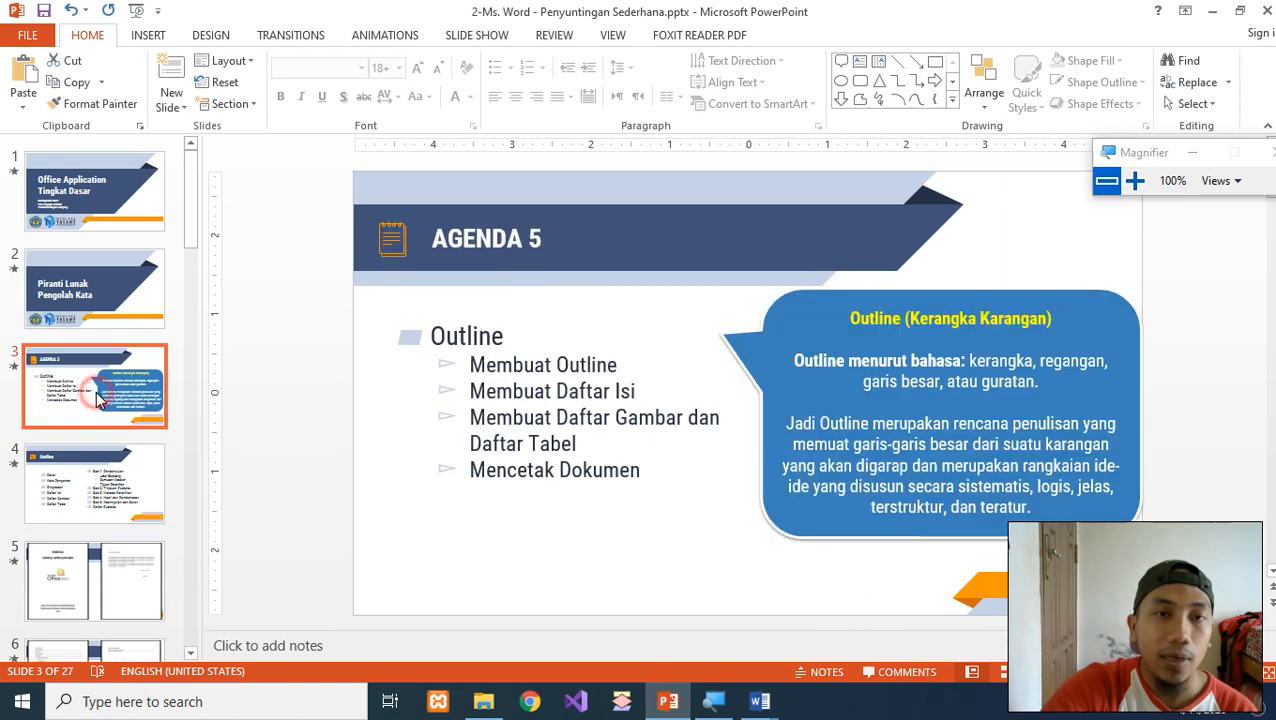